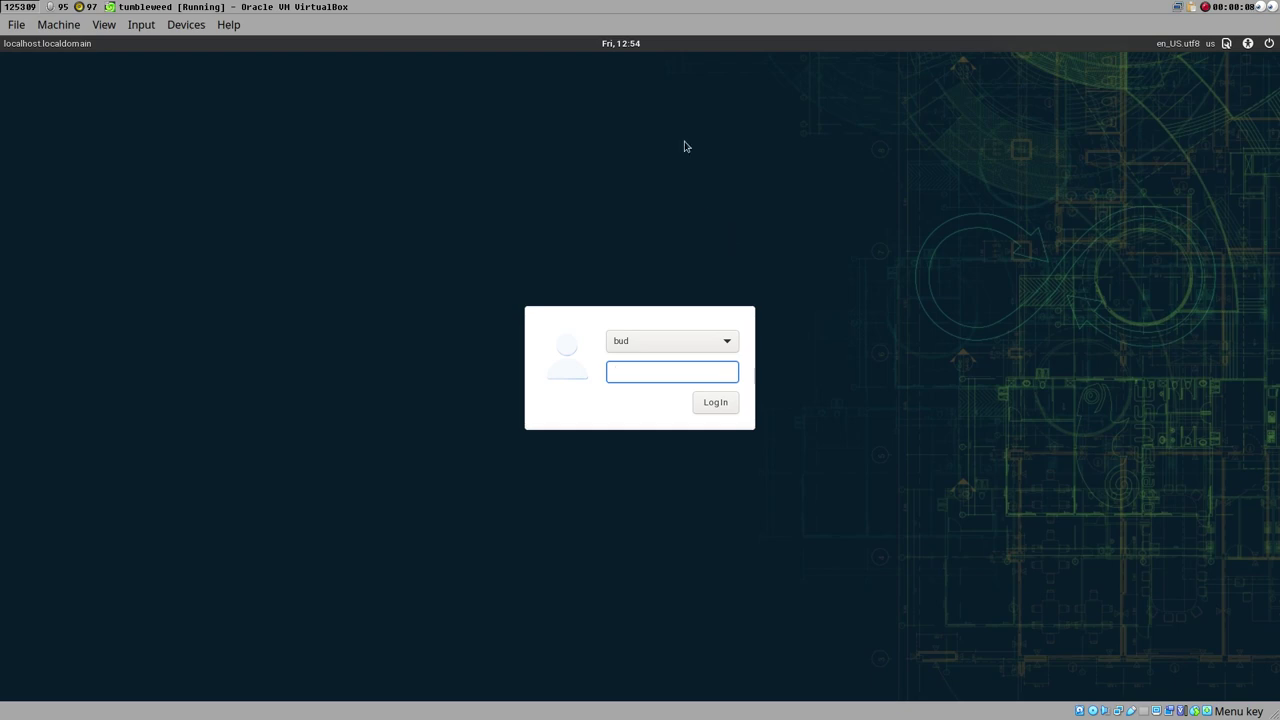
# - Choose IceWM Session as the login session and sign in with the account password
pyautogui.click(1227, 44)
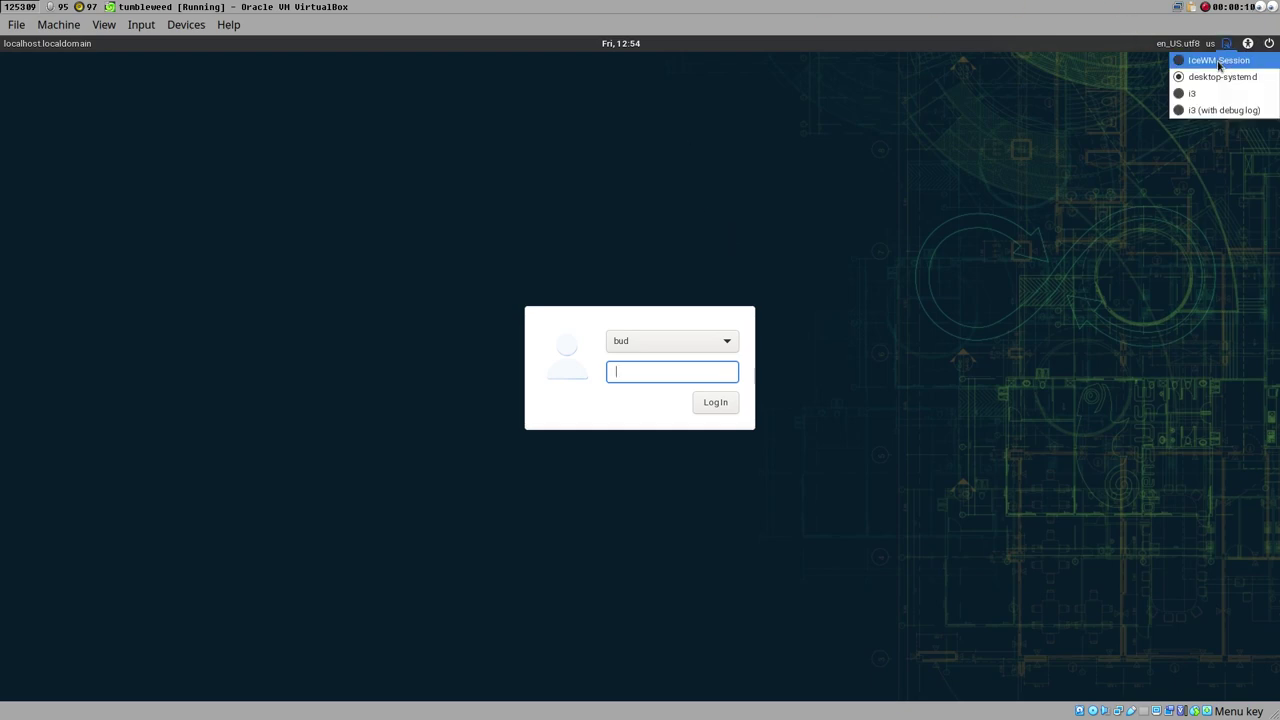
pyautogui.click(1219, 62)
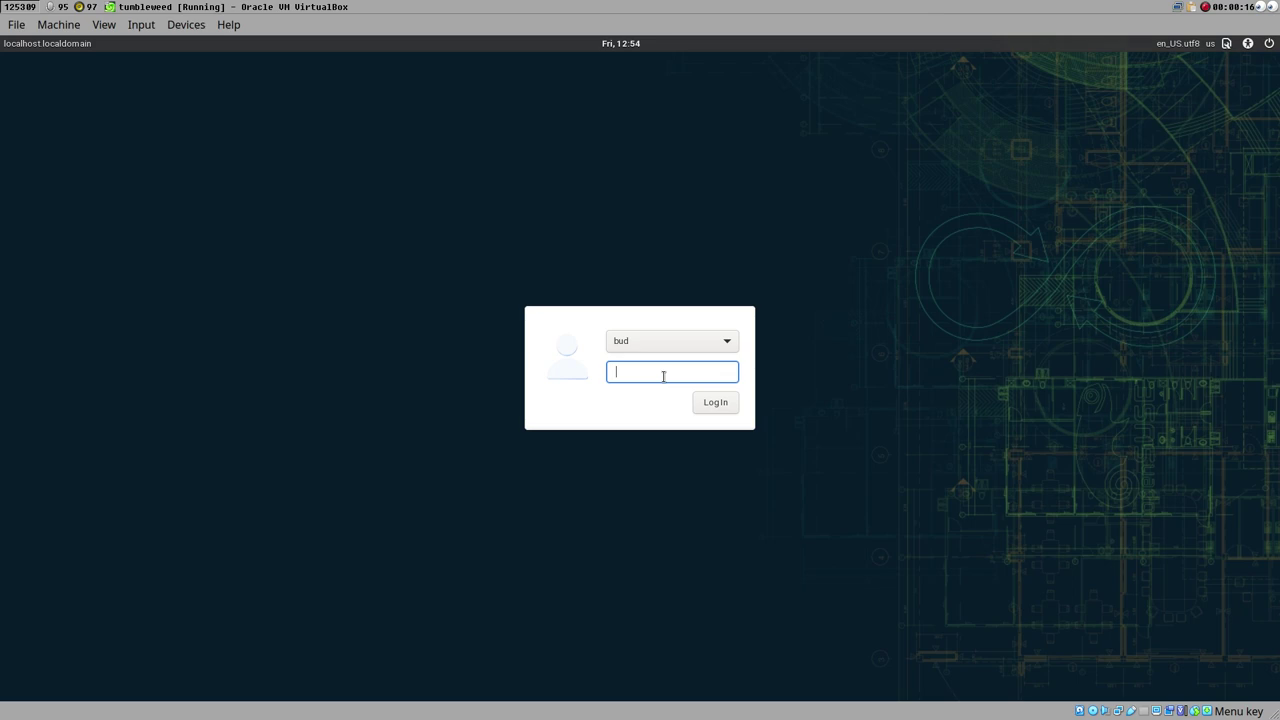
pyautogui.write('••')
pyautogui.press('Return')
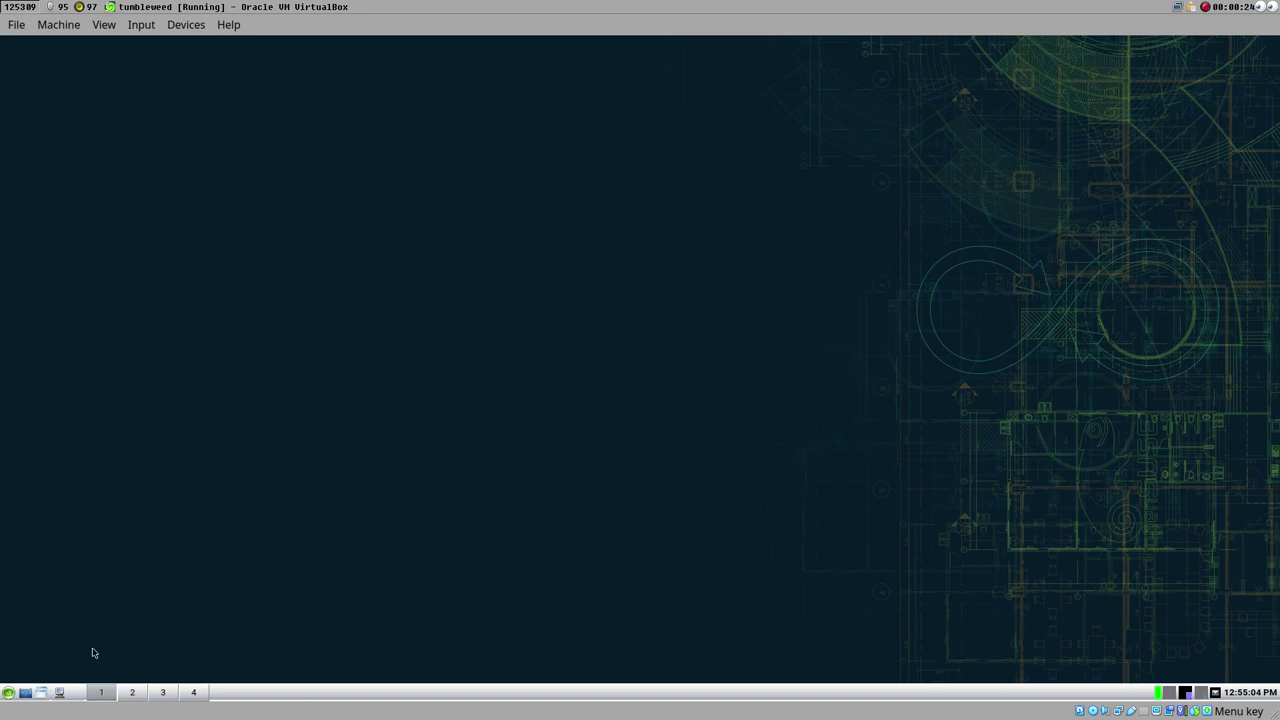
# - Launch YaST Software from the SUSE System applications
pyautogui.click(14, 694)
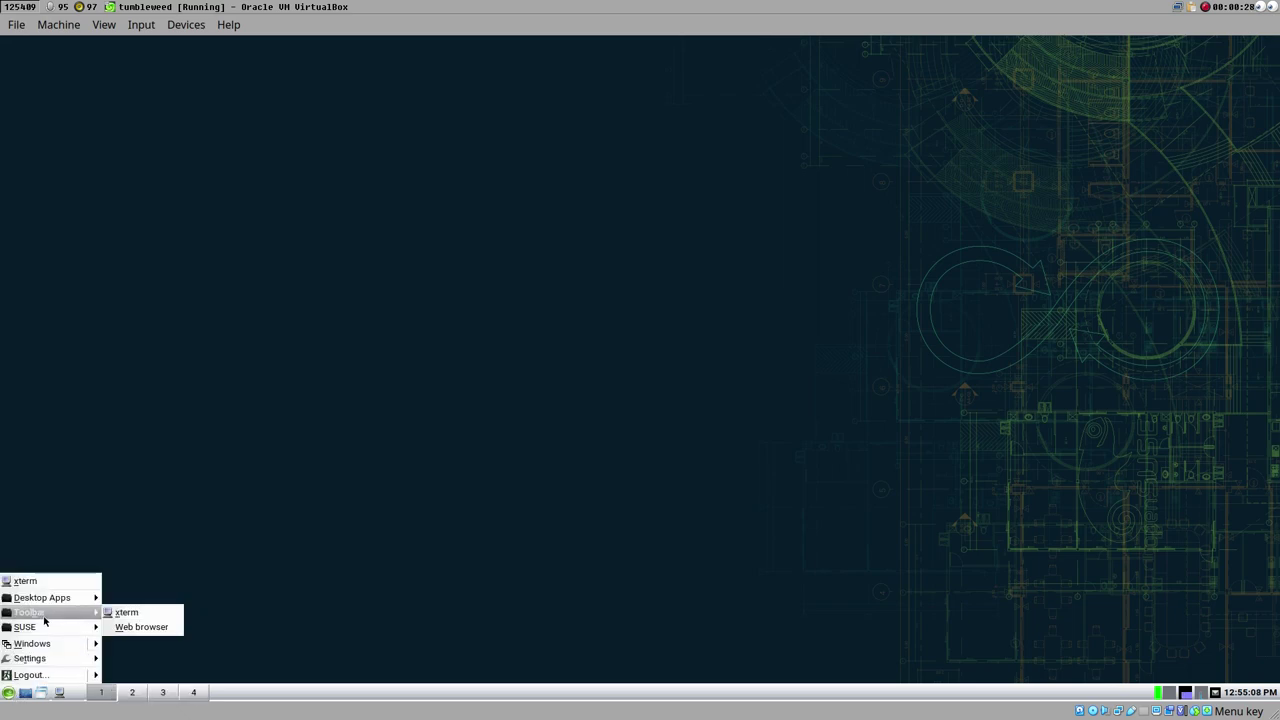
pyautogui.moveTo(47, 630)
pyautogui.moveTo(138, 683)
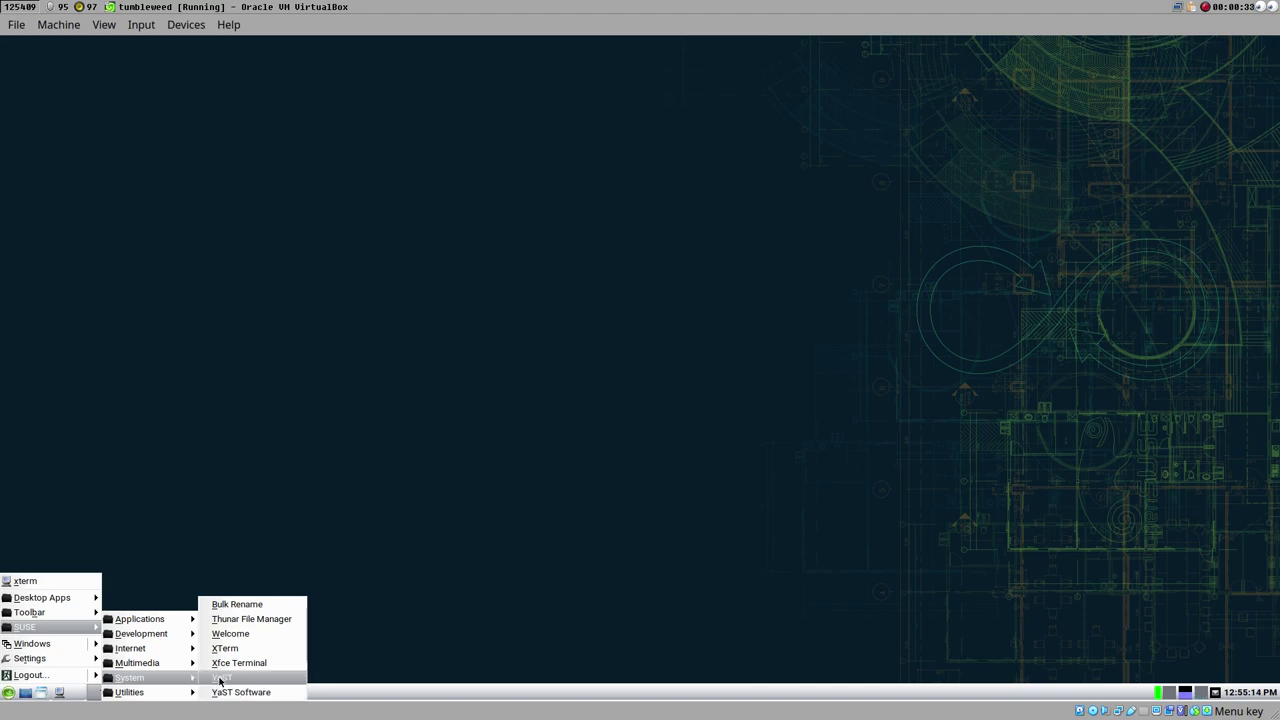
pyautogui.click(244, 693)
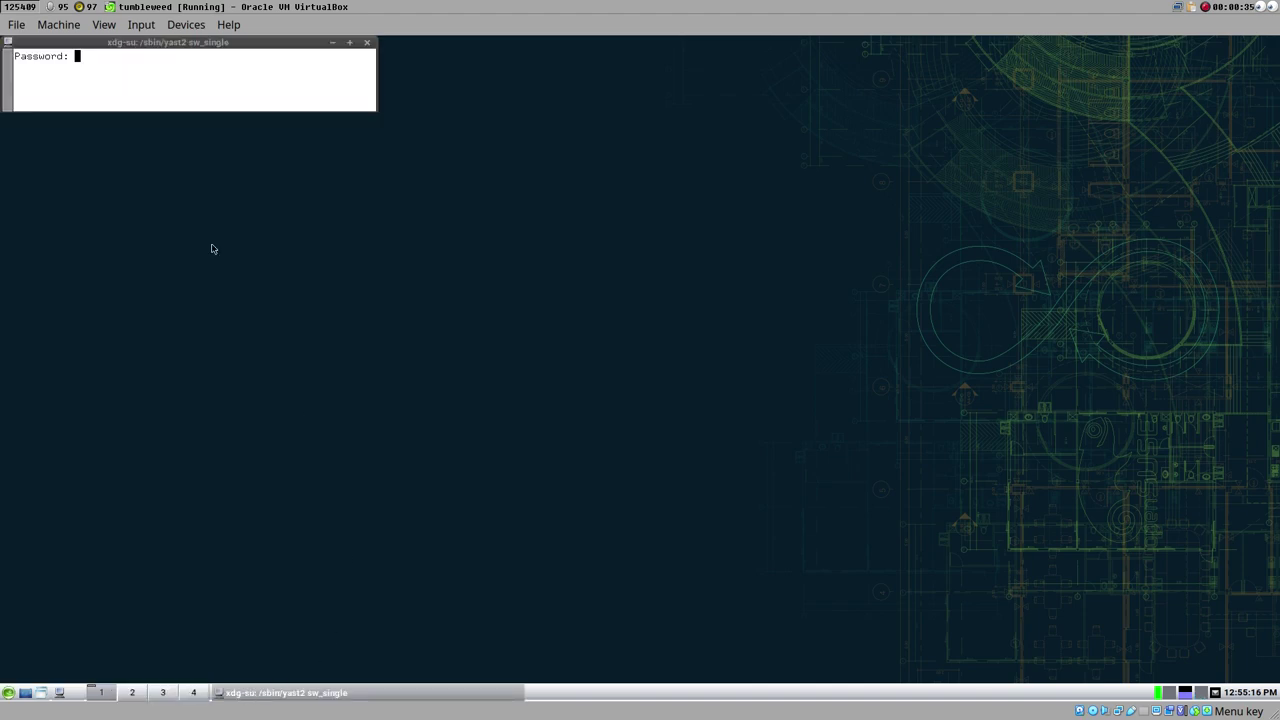
# - Move the xdg-su password prompt window away from the desktop corner and submit the root password to start the software manager
pyautogui.moveTo(175, 42); pyautogui.dragTo(230, 177)
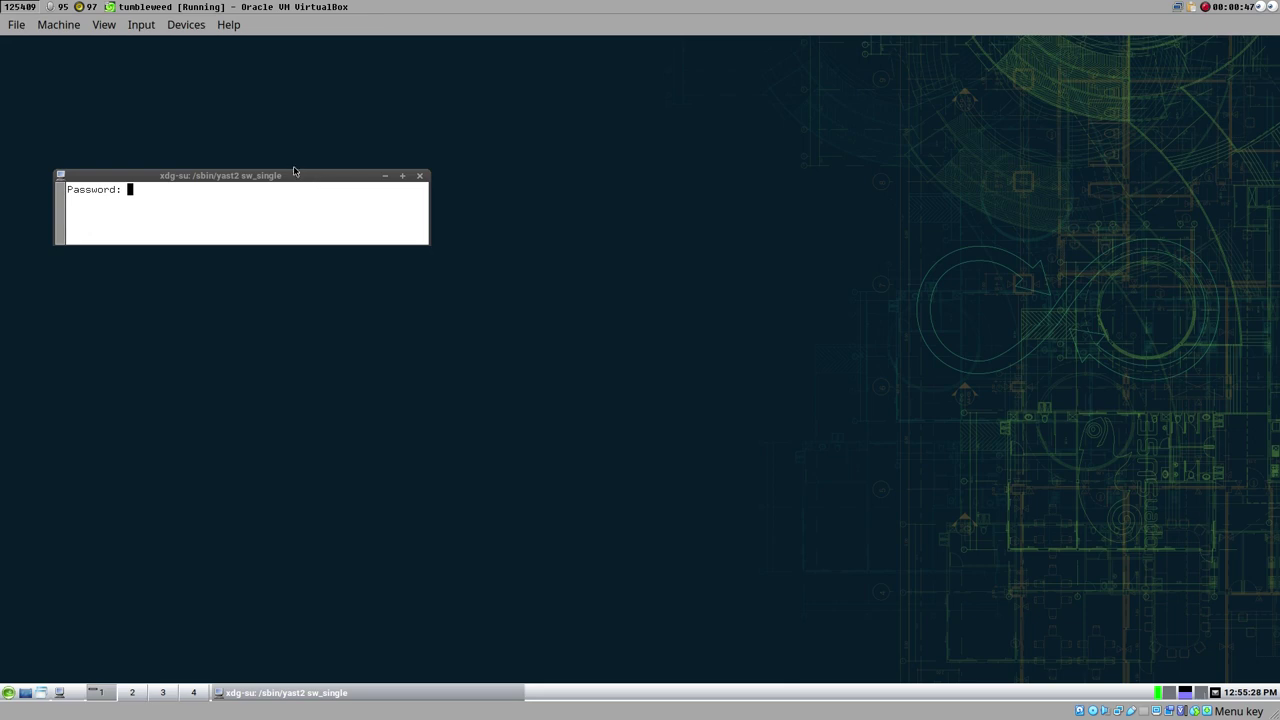
pyautogui.moveTo(287, 178); pyautogui.dragTo(308, 214)
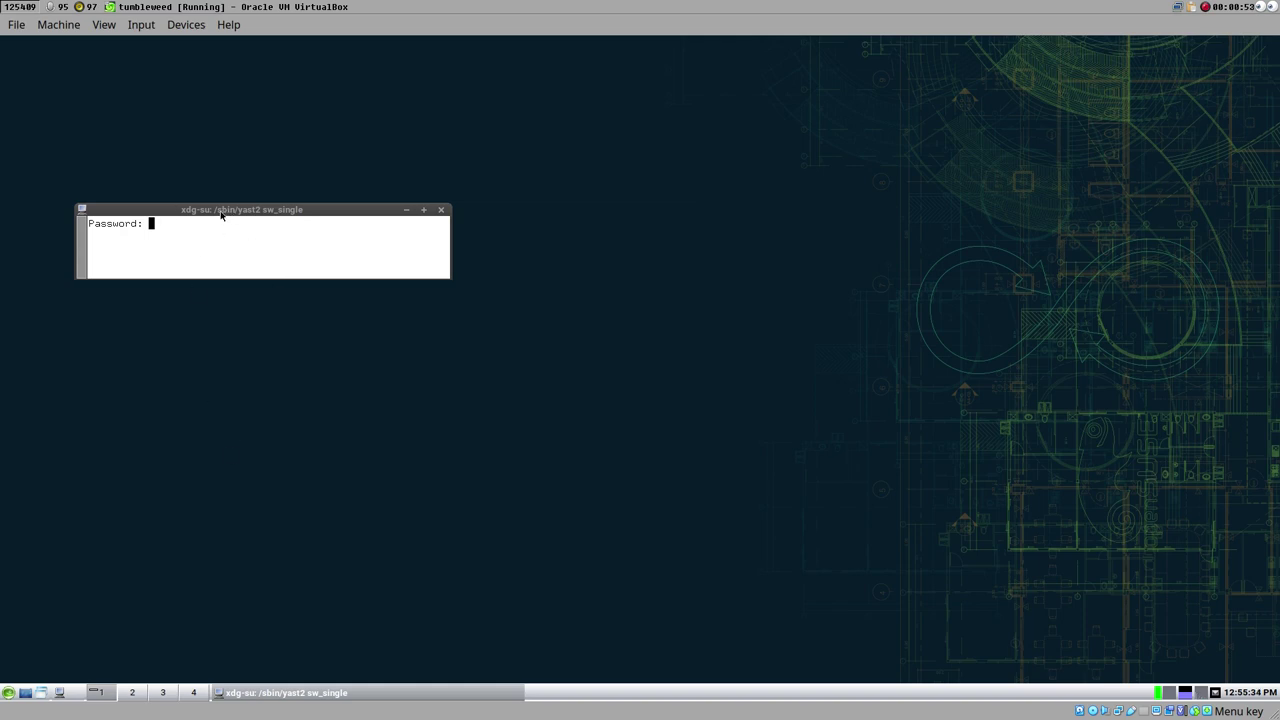
pyautogui.moveTo(237, 226); pyautogui.dragTo(256, 266)
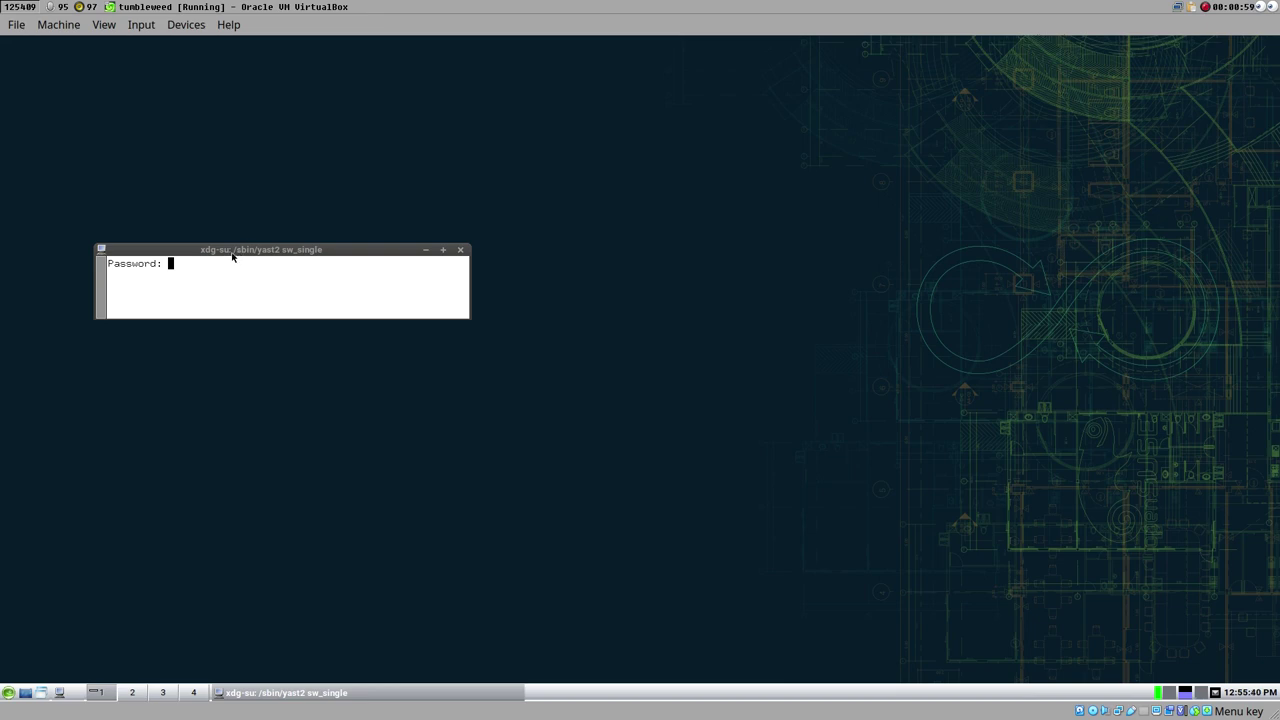
pyautogui.click(9, 694)
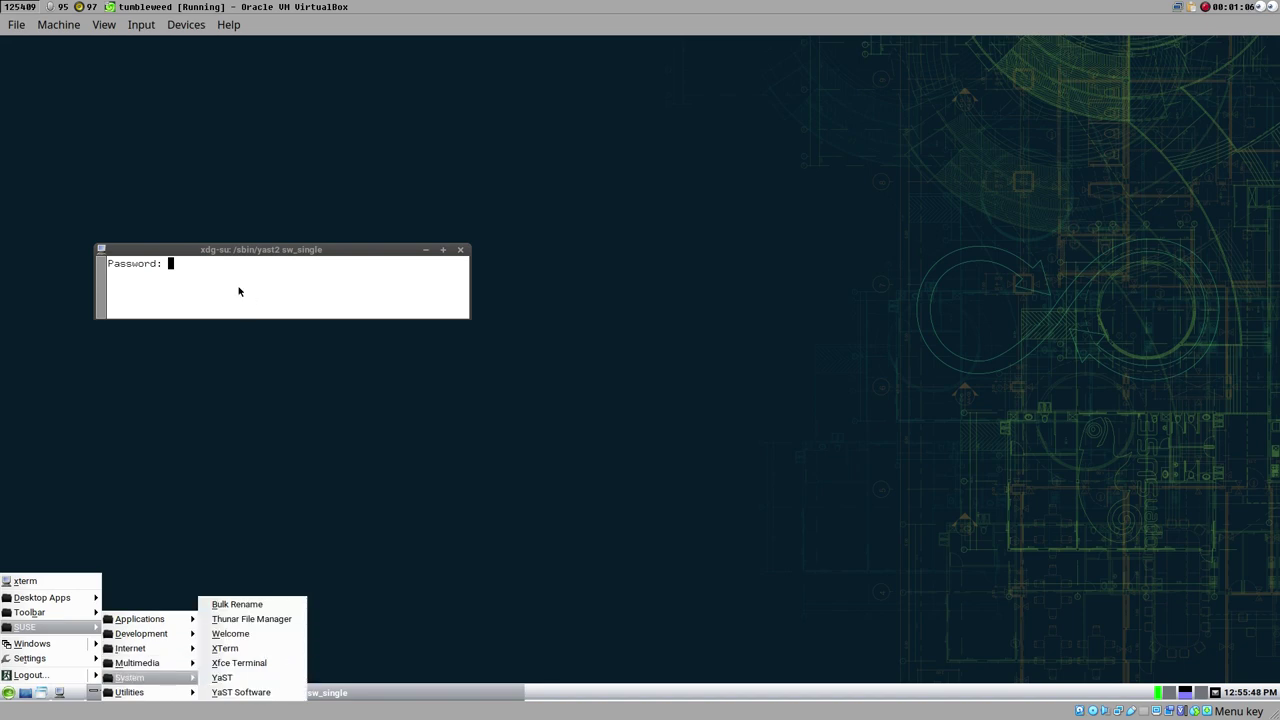
pyautogui.click(252, 249)
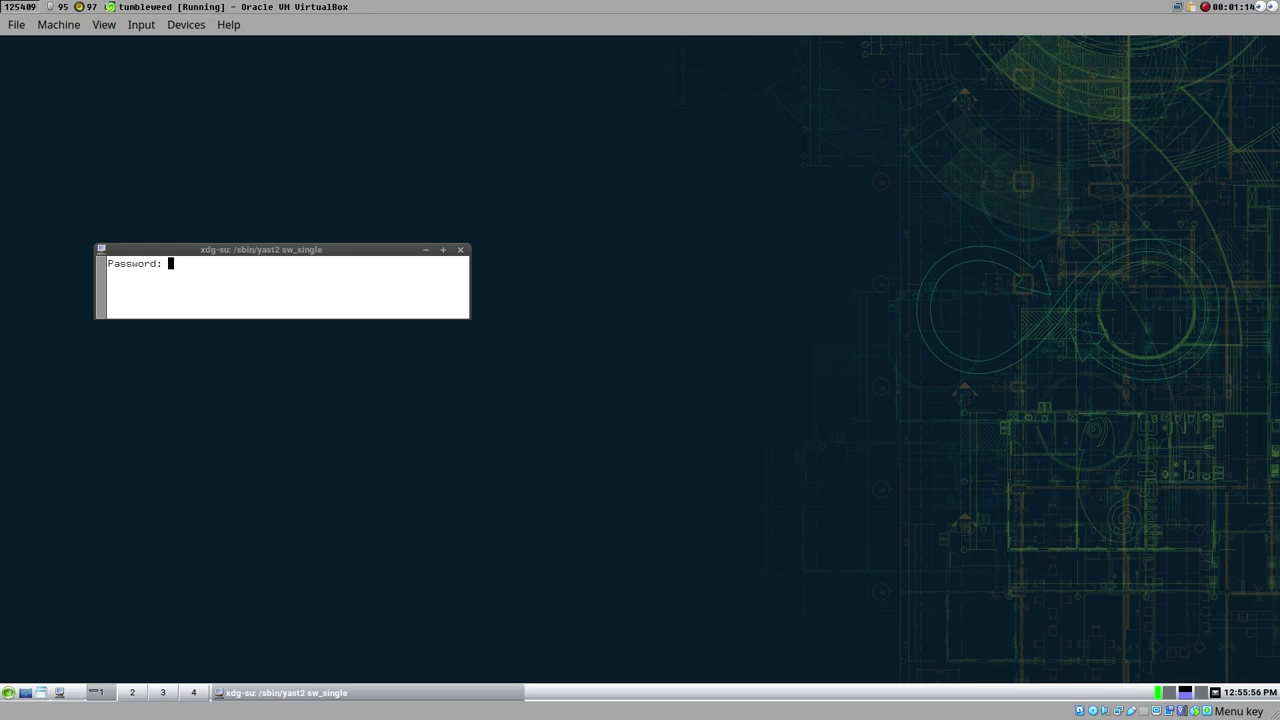
pyautogui.press('Return')
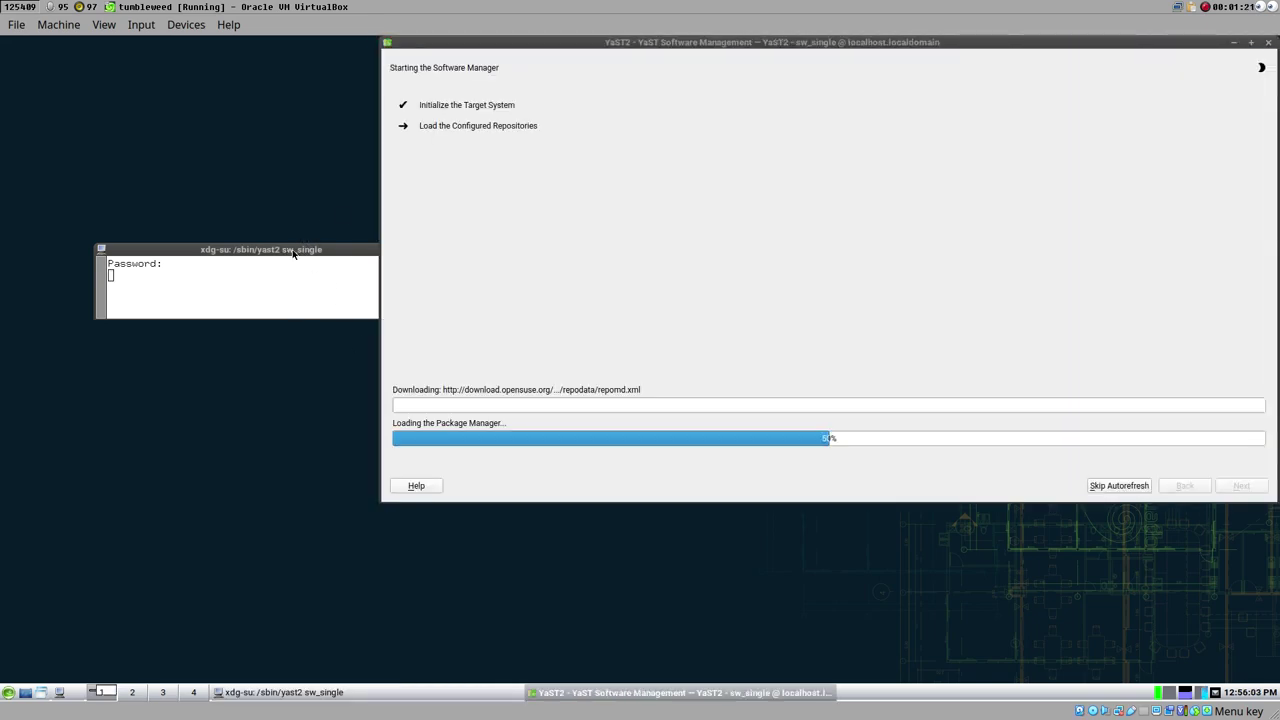
# - Move the xdg-su window and the YaST2 window apart, and minimise both
pyautogui.click(293, 254)
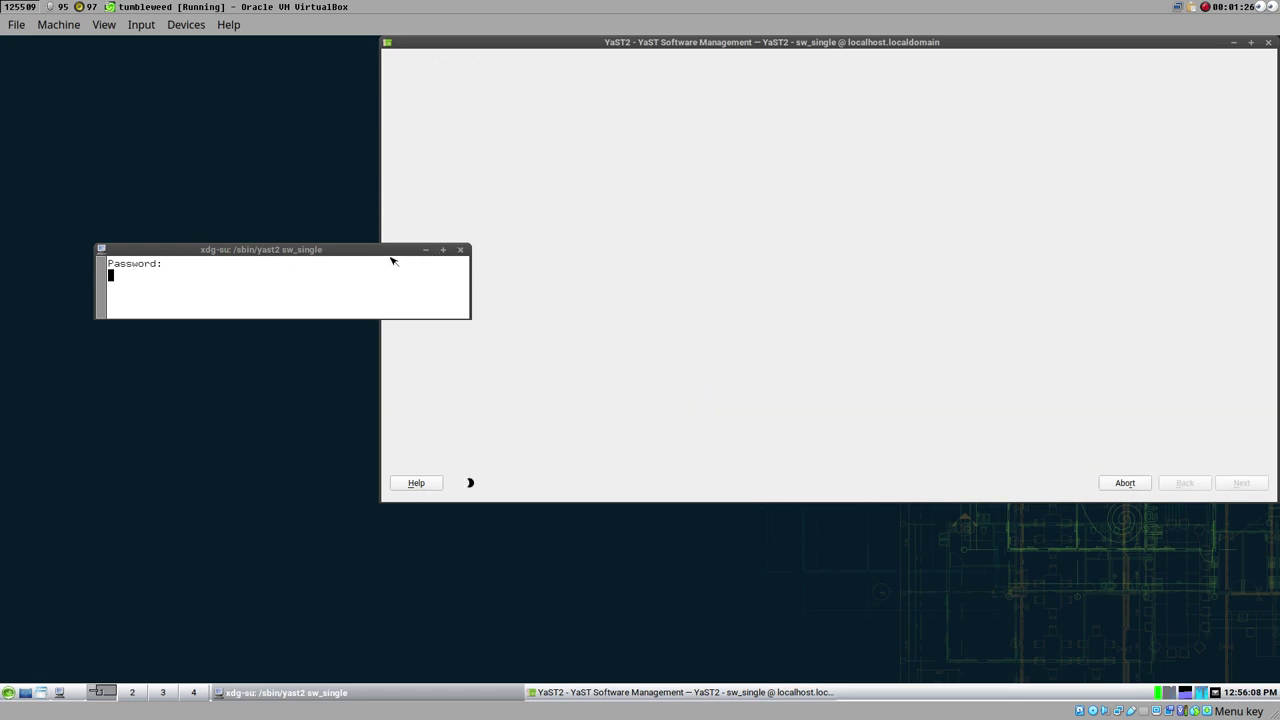
pyautogui.moveTo(382, 252); pyautogui.dragTo(349, 533)
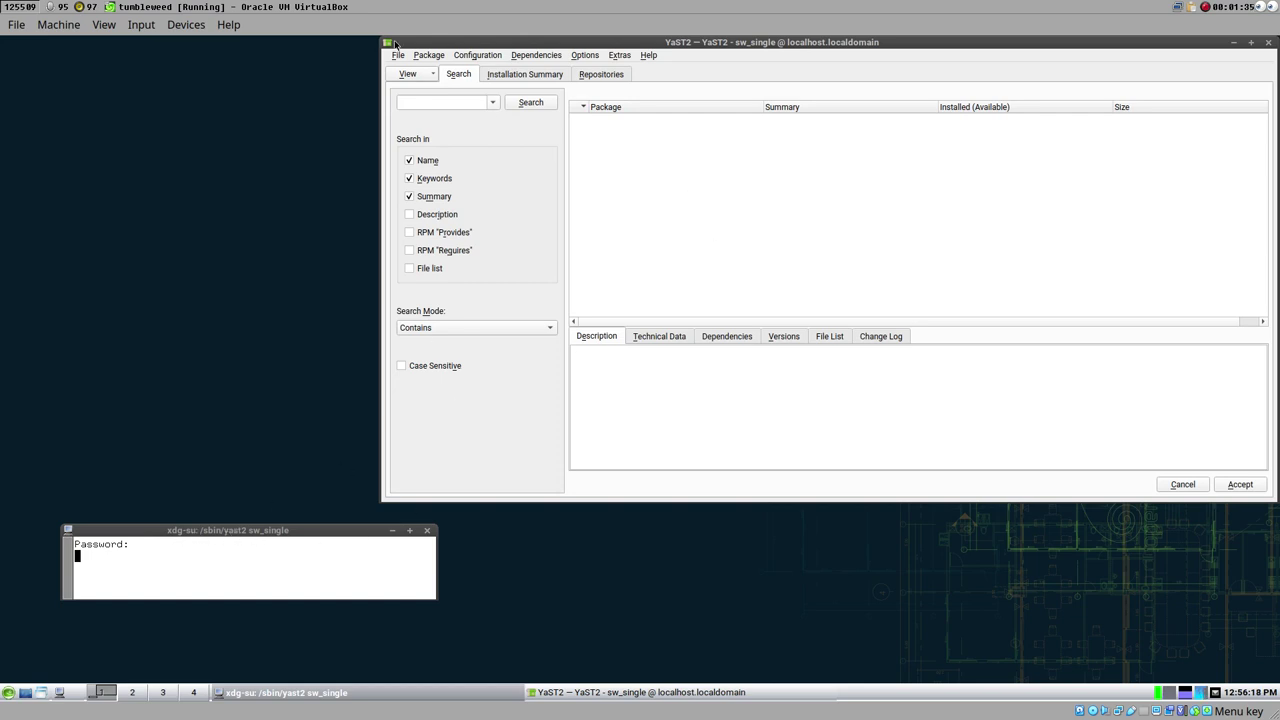
pyautogui.moveTo(697, 41); pyautogui.dragTo(687, 75)
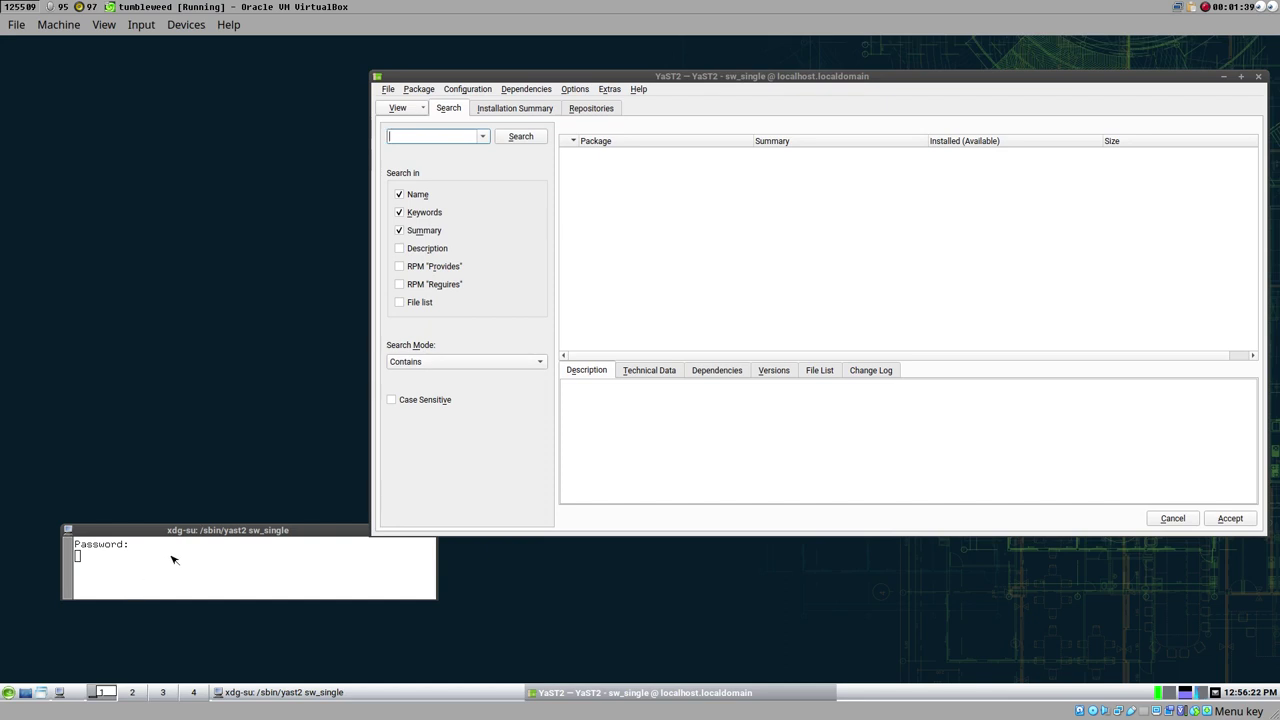
pyautogui.click(208, 538)
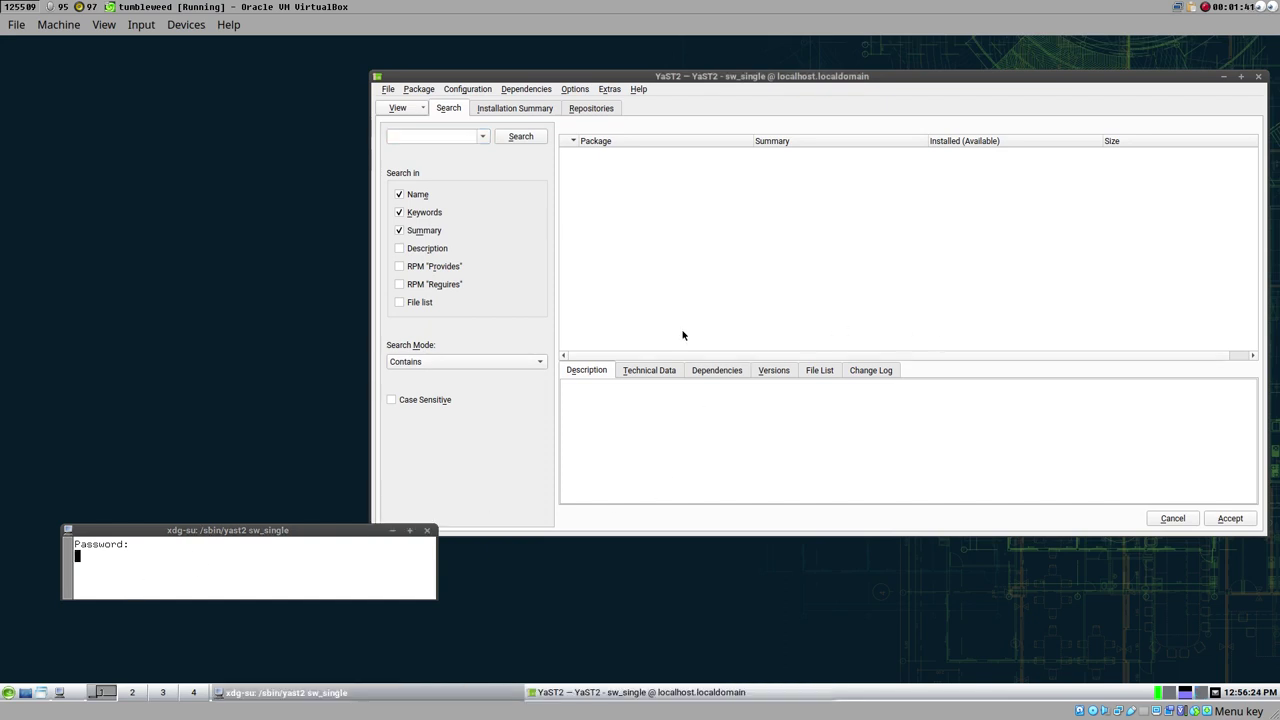
pyautogui.click(1226, 78)
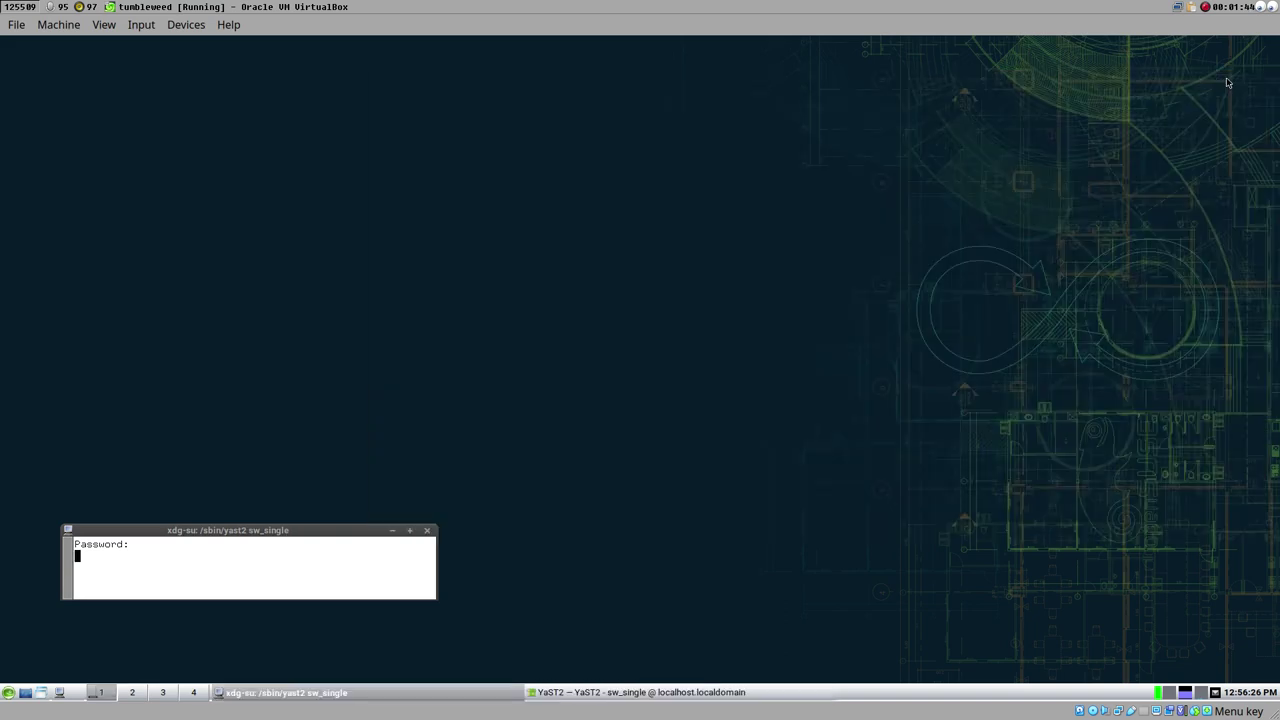
pyautogui.click(393, 531)
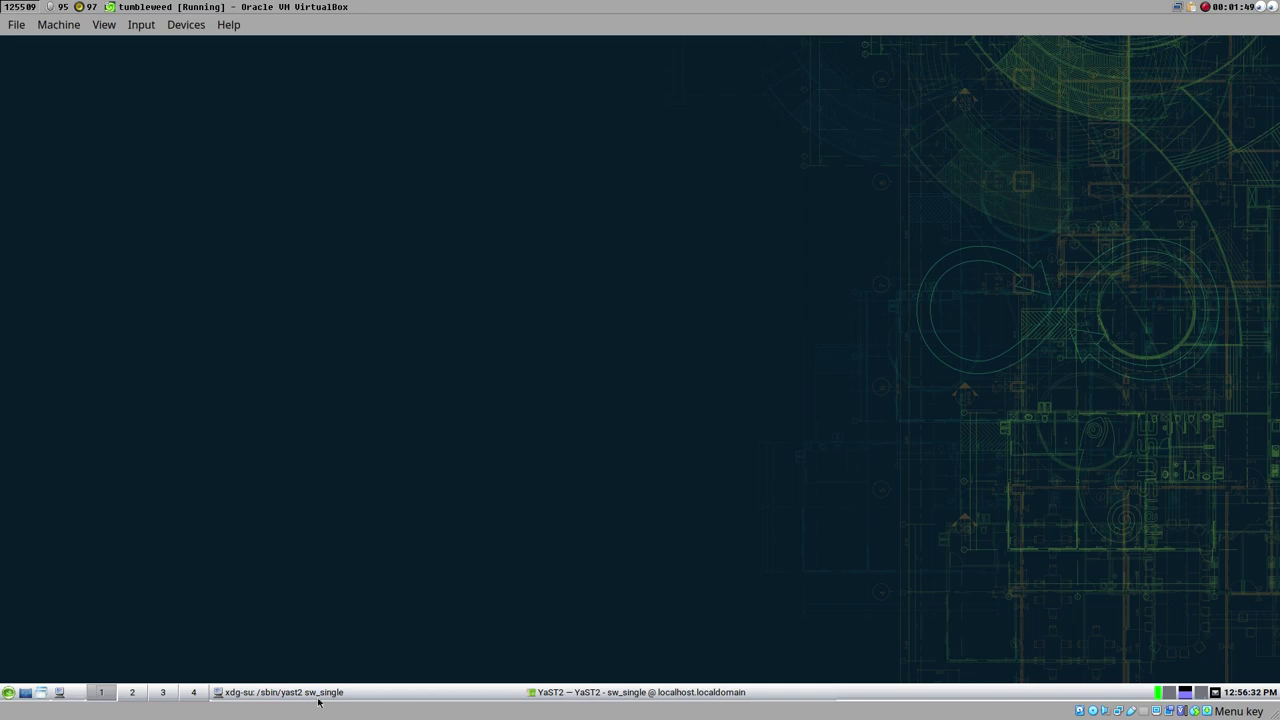
# - Launch Sublime Text from the Development desktop apps and place its window on the right half of the desktop
pyautogui.click(9, 694)
pyautogui.moveTo(50, 600)
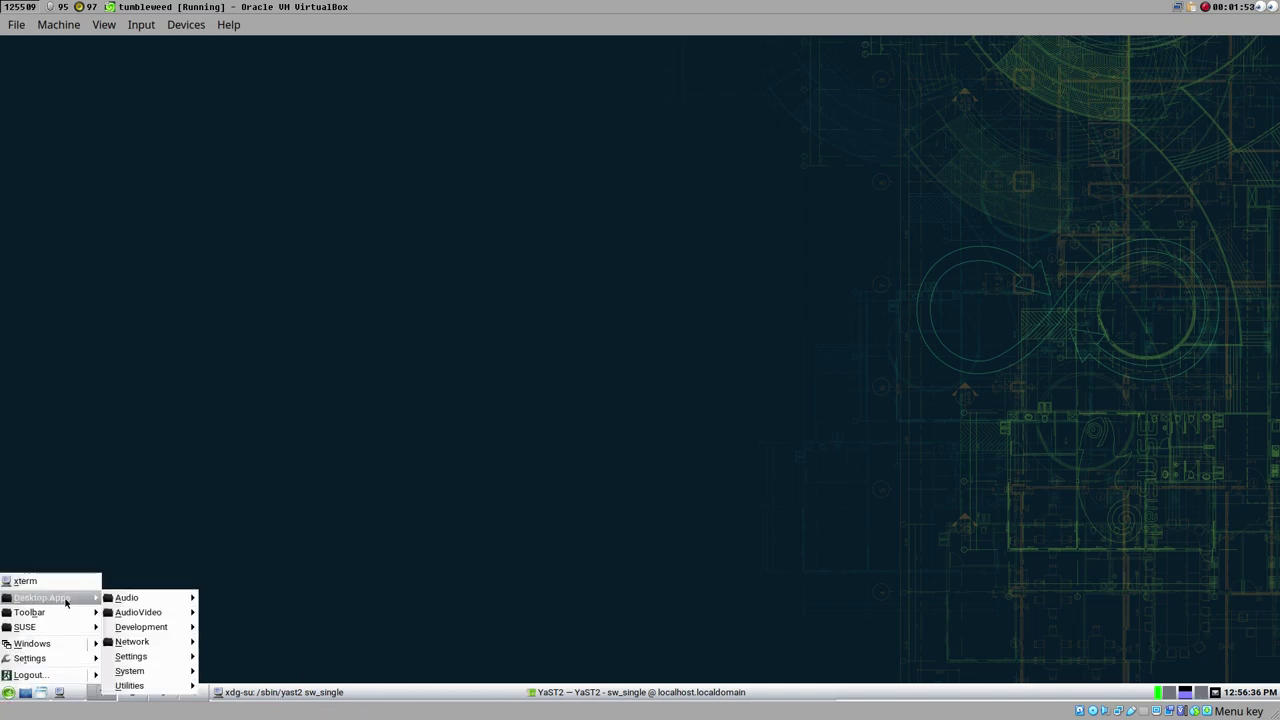
pyautogui.moveTo(167, 629)
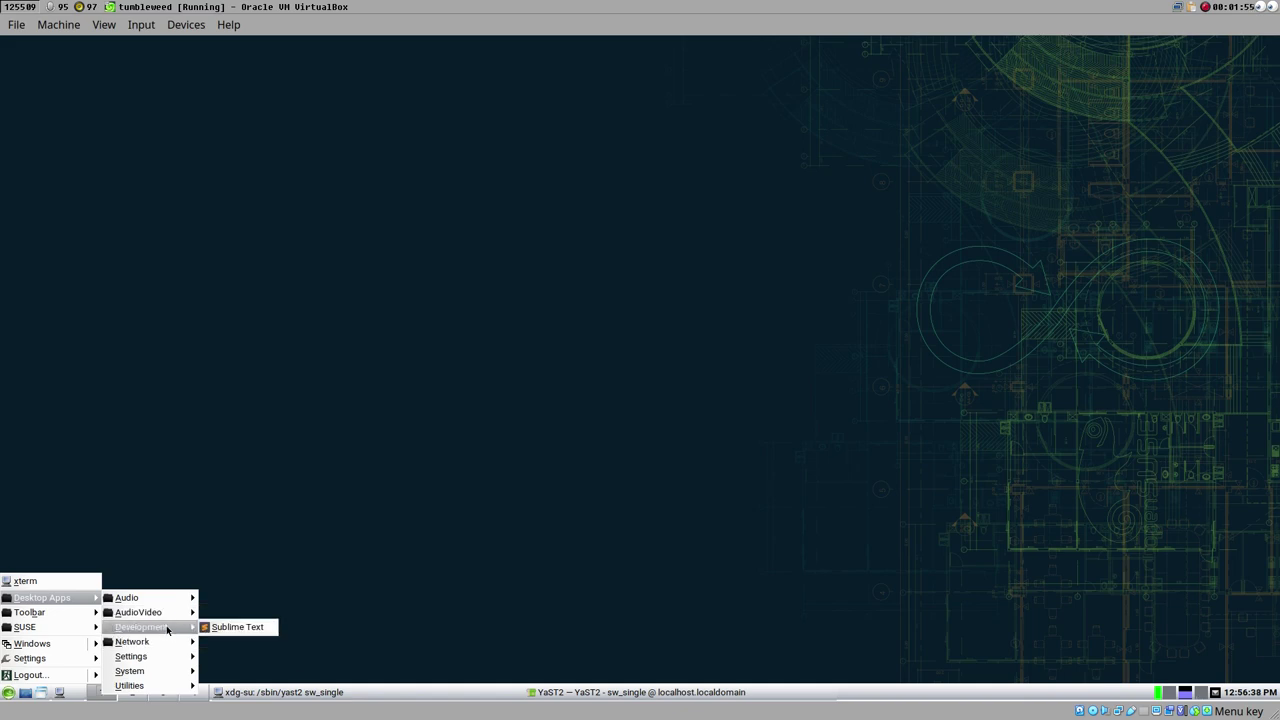
pyautogui.click(252, 630)
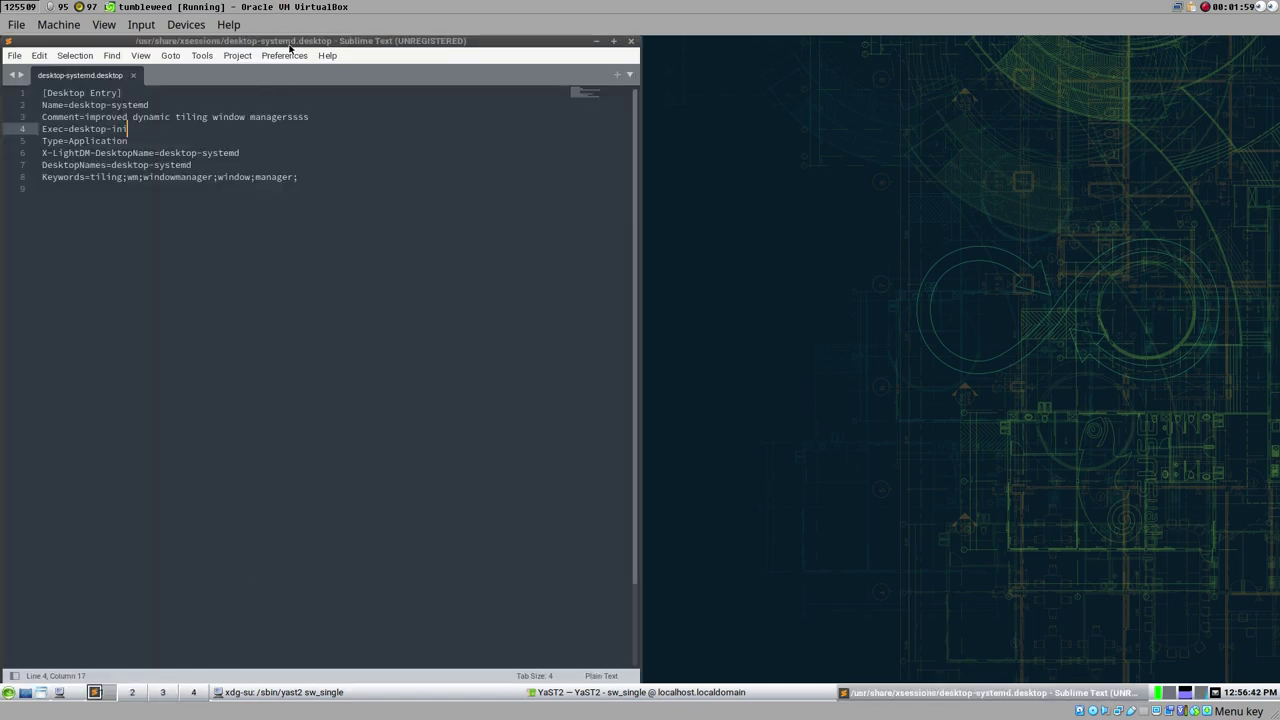
pyautogui.moveTo(300, 66); pyautogui.dragTo(929, 53)
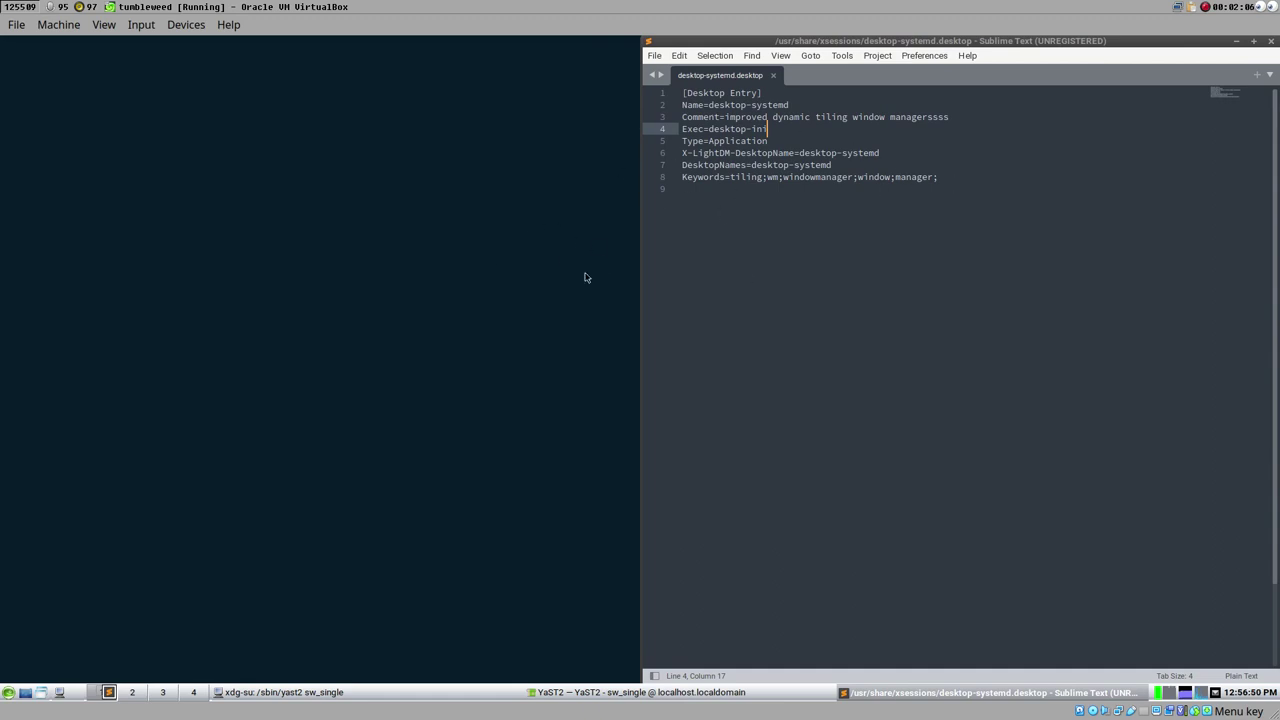
# - Try to save desktop-systemd.desktop with two trailing "s" letters deleted from the Comment line, and undo the edit
pyautogui.click(969, 115)
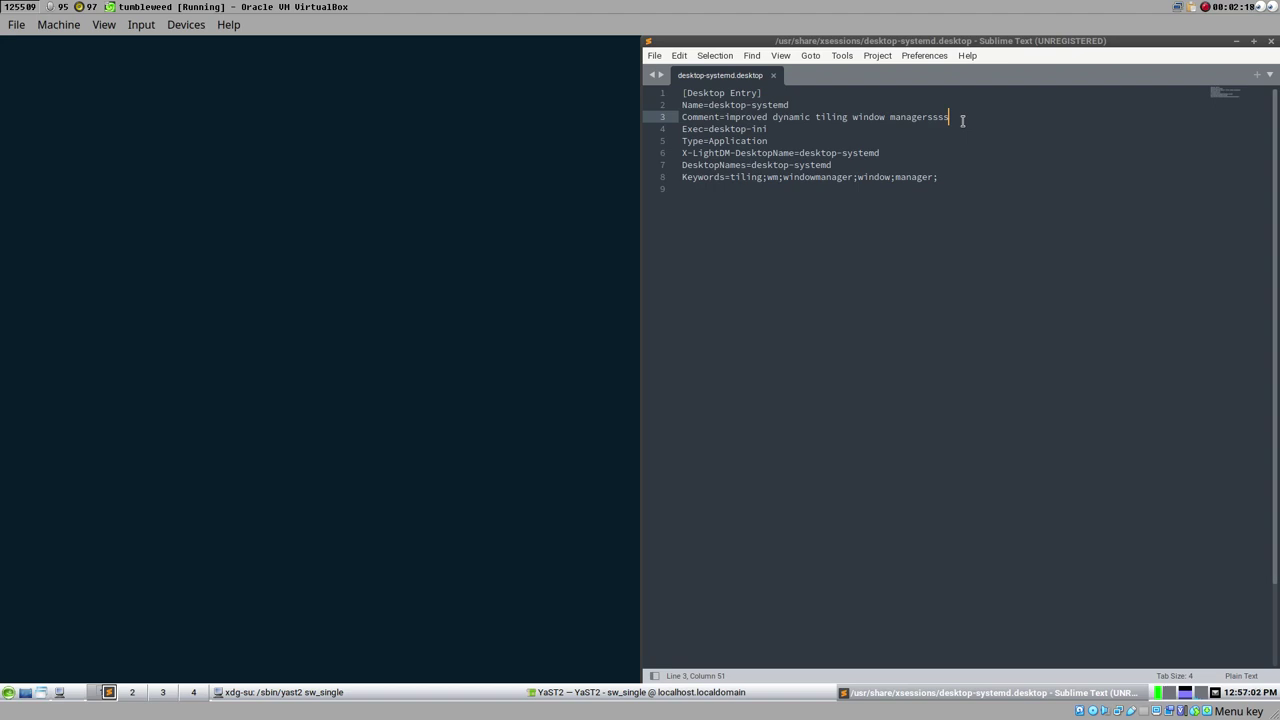
pyautogui.press('BackSpace')
pyautogui.press('BackSpace')
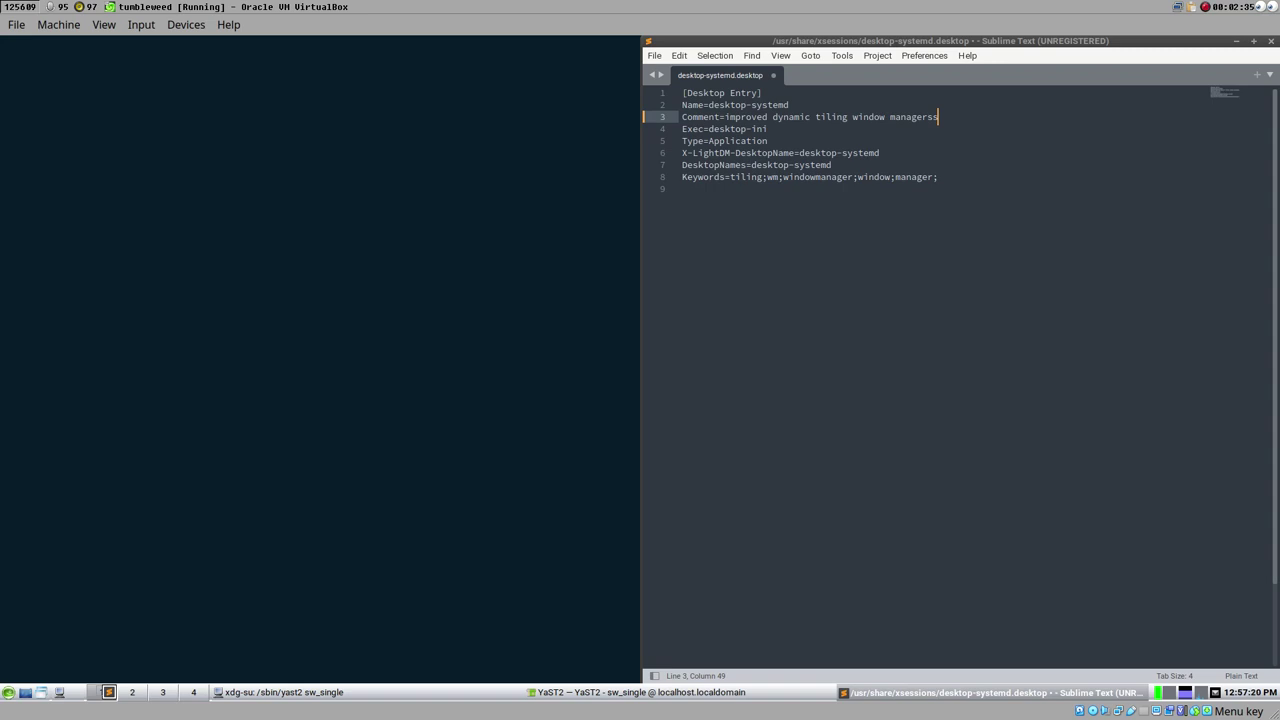
pyautogui.hotkey('ctrl', 's')
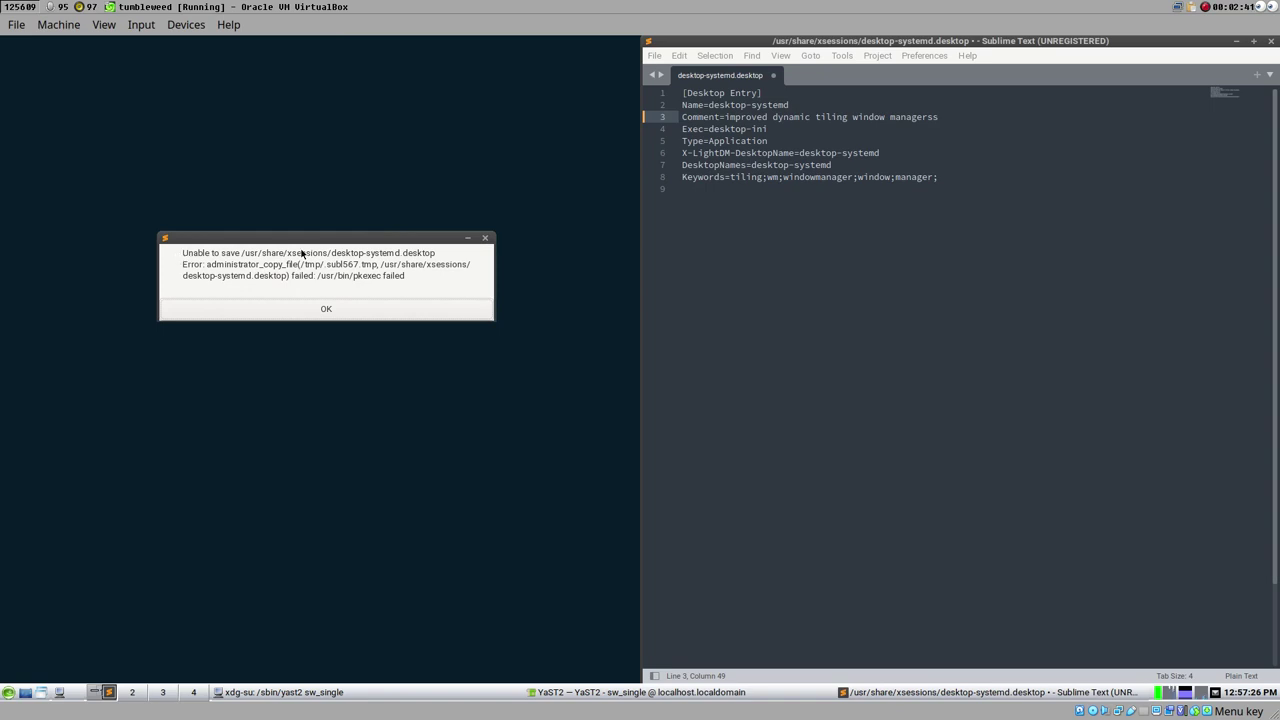
pyautogui.click(389, 313)
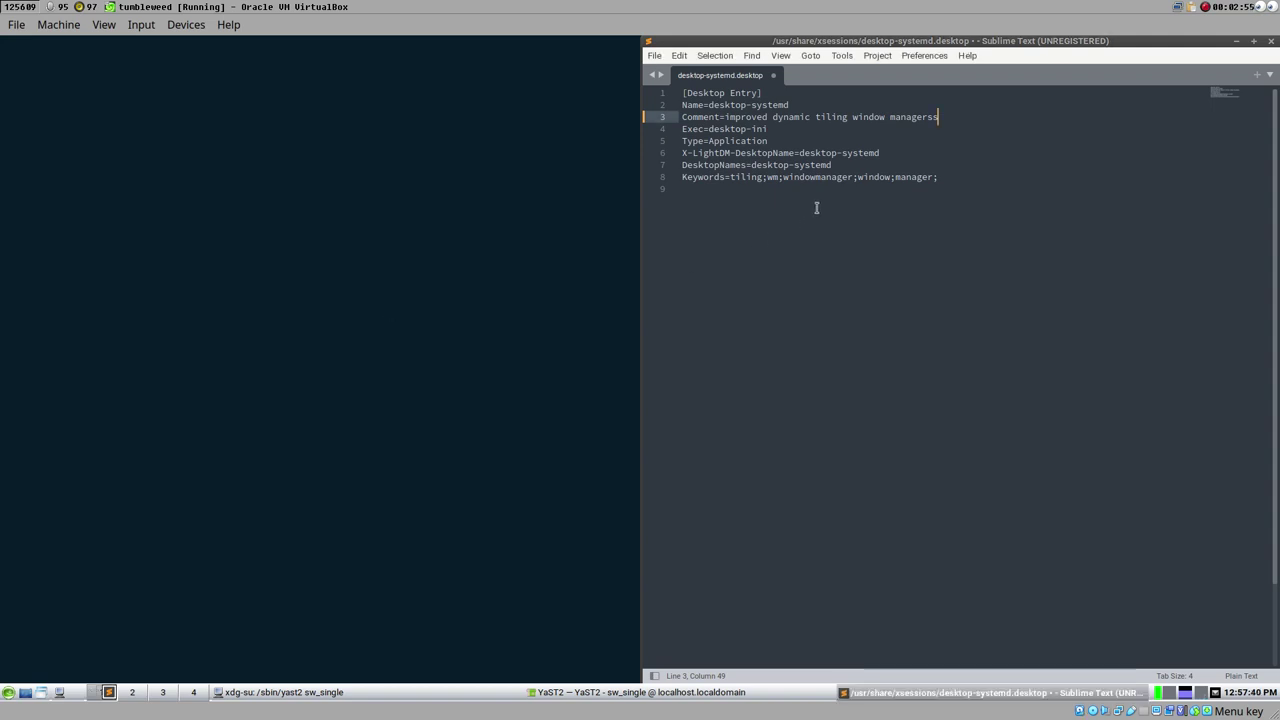
pyautogui.hotkey('ctrl', 'z')
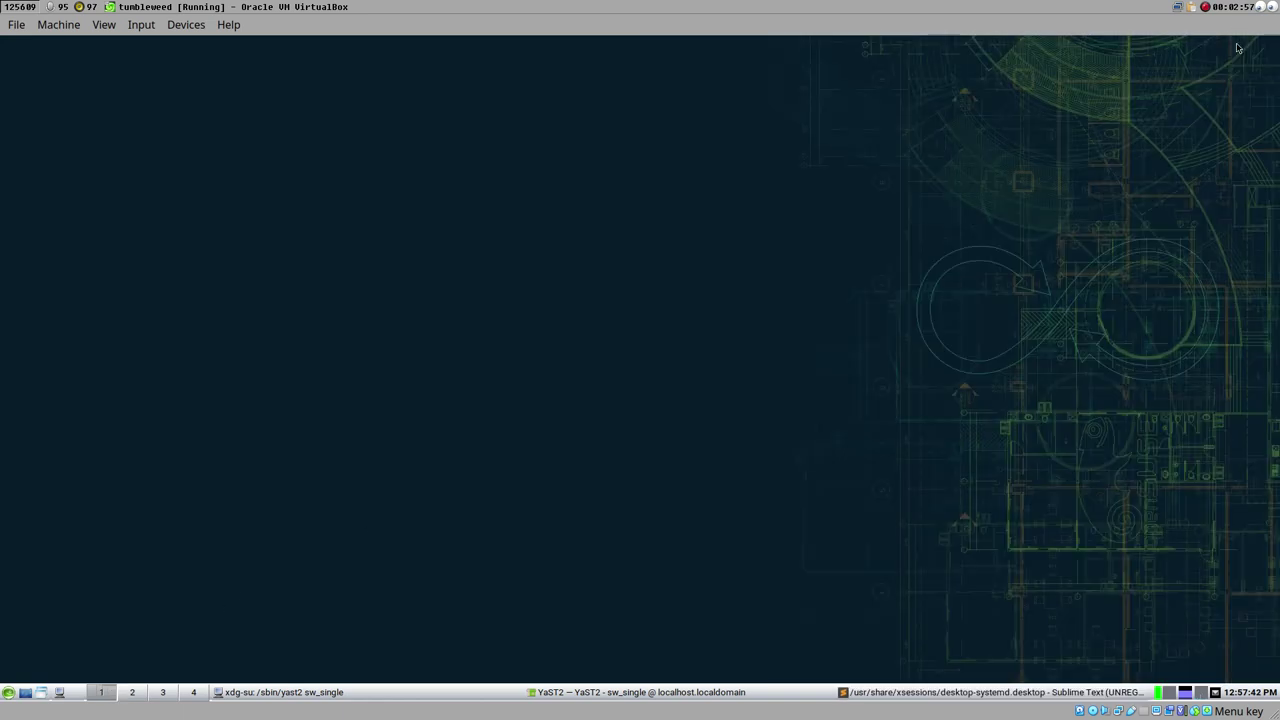
# - Minimise Sublime Text and open Xfce Terminal from the System terminal emulators
pyautogui.click(1237, 42)
pyautogui.click(8, 692)
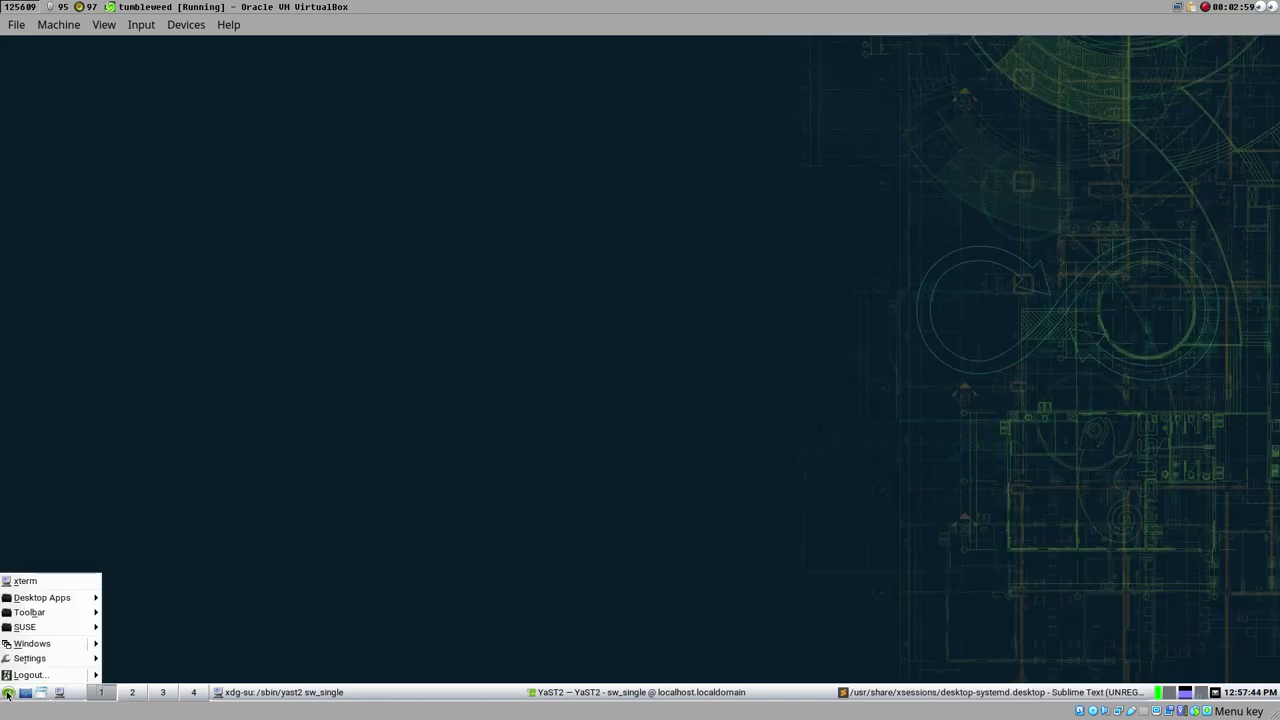
pyautogui.moveTo(48, 632)
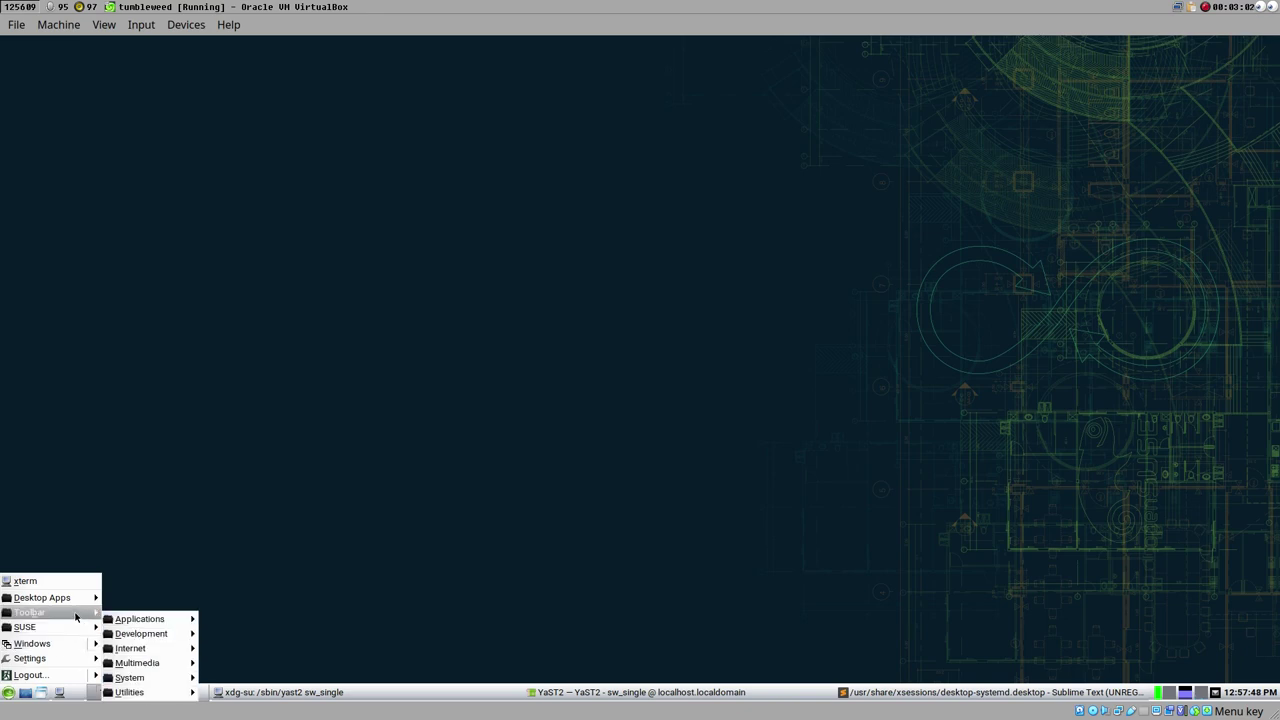
pyautogui.moveTo(76, 598)
pyautogui.moveTo(146, 660)
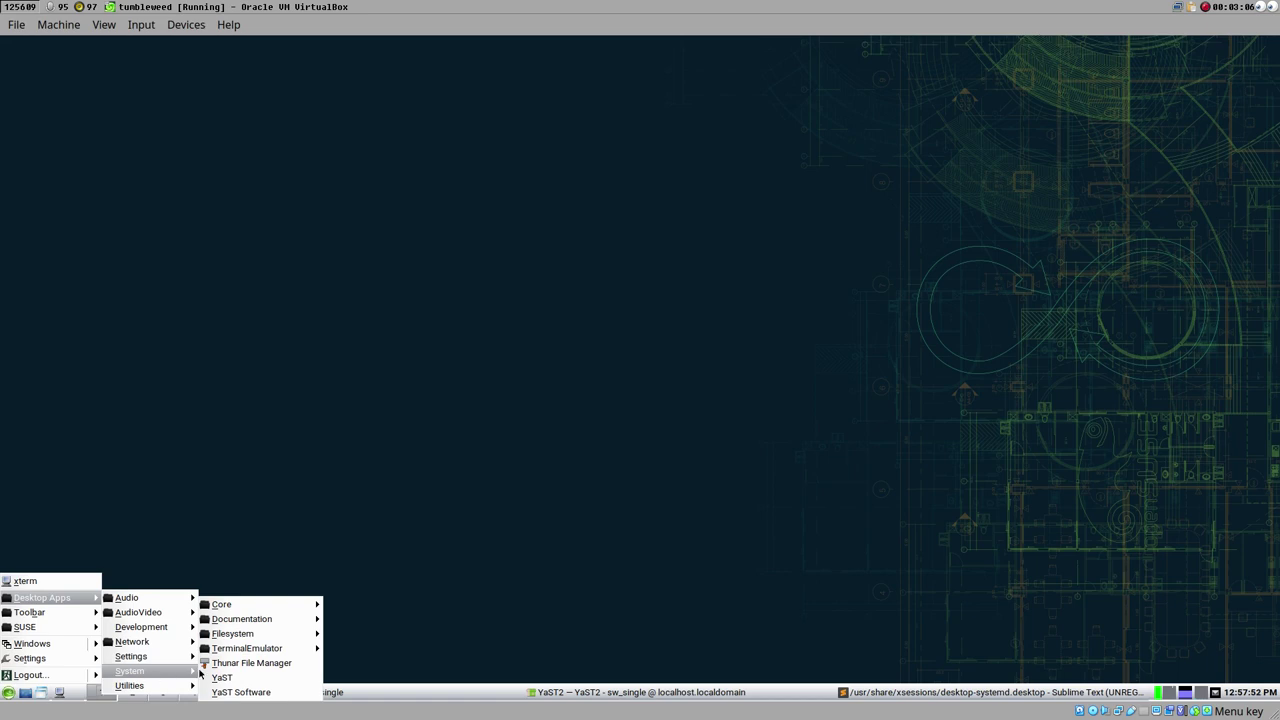
pyautogui.moveTo(272, 650)
pyautogui.click(365, 650)
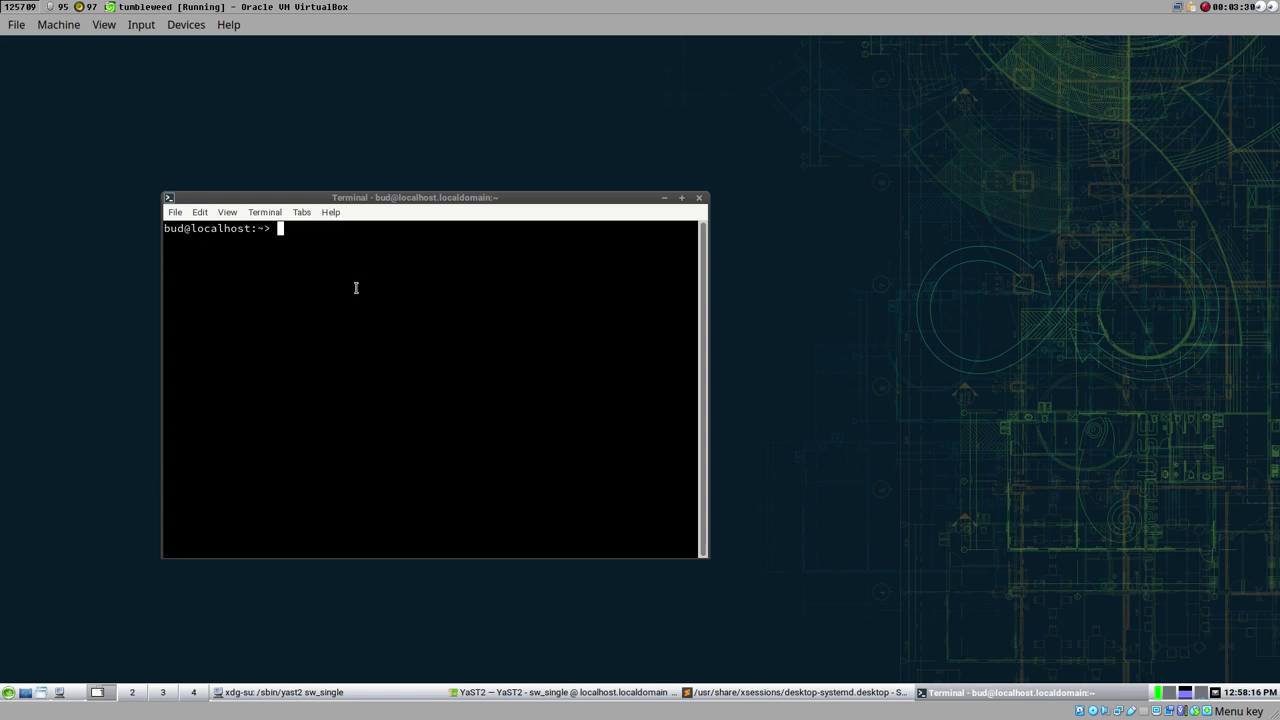
# - Try to open the session file with "sudo leafpad /usr/share/xsessions/desktop-systemd.desktop", entering the root password
pyautogui.write('sudo leafpad /usr/share/xsessions/')
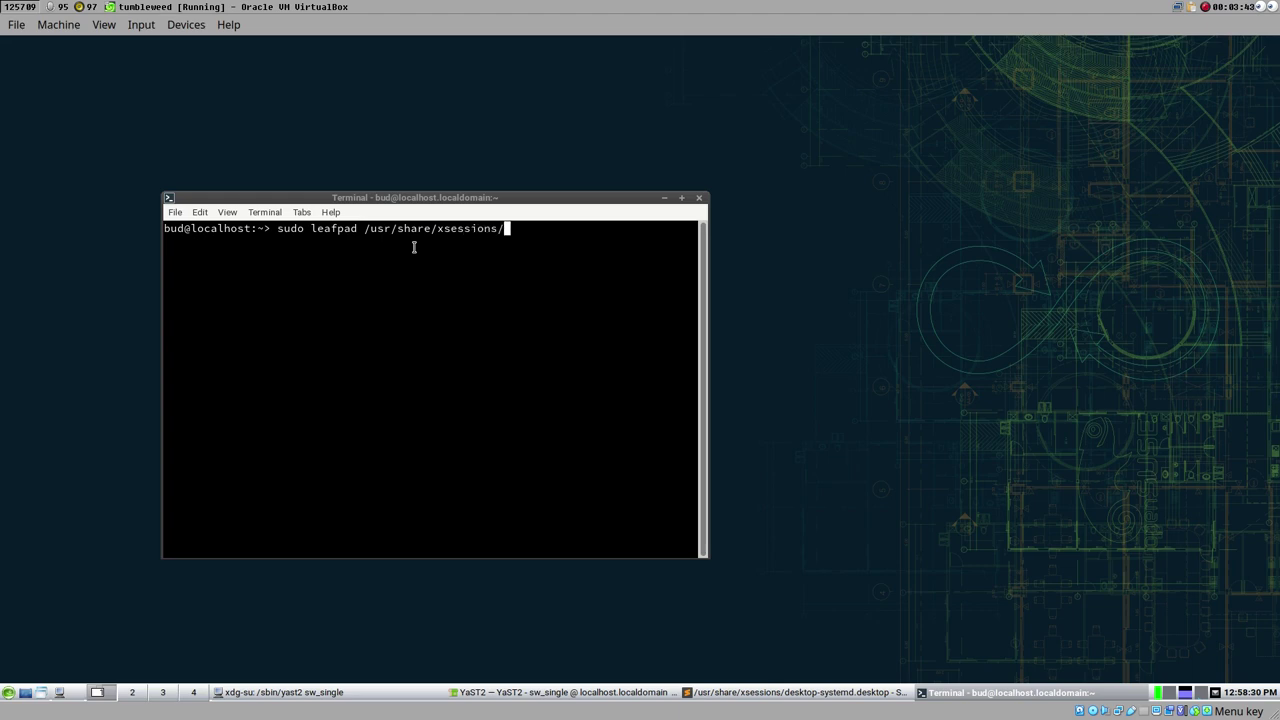
pyautogui.write('desk')
pyautogui.press('Tab')
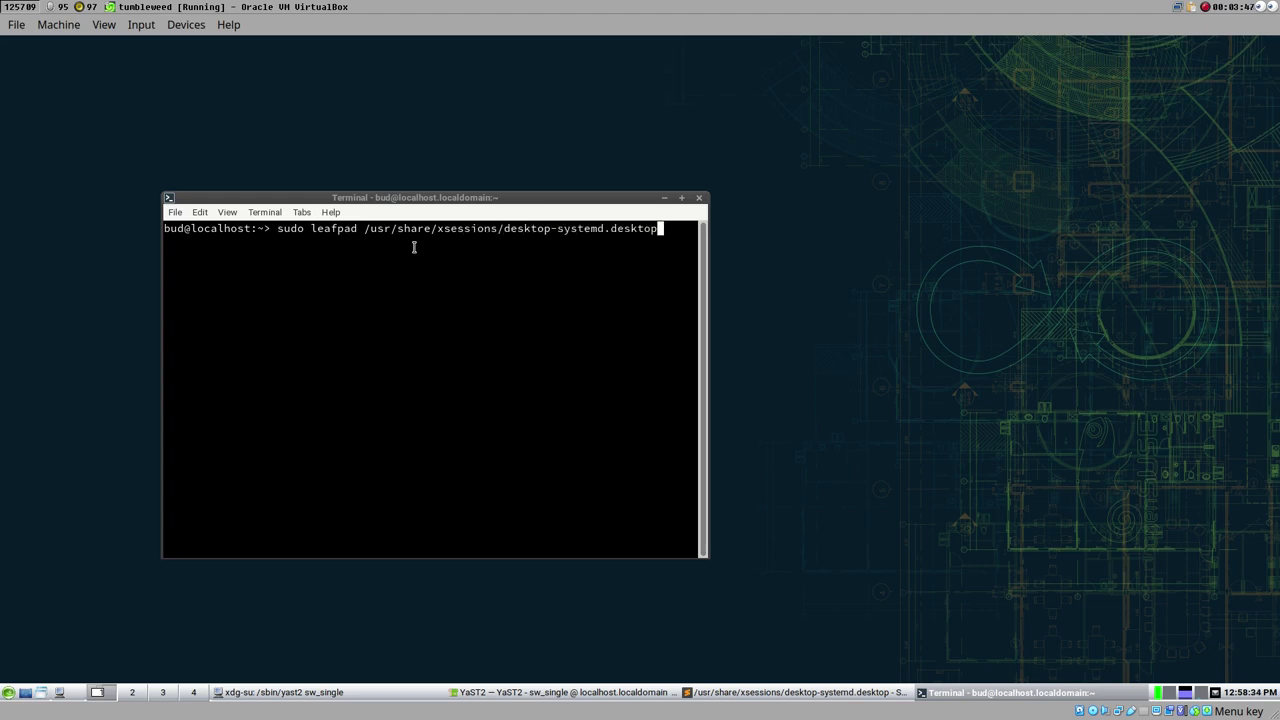
pyautogui.press('Return')
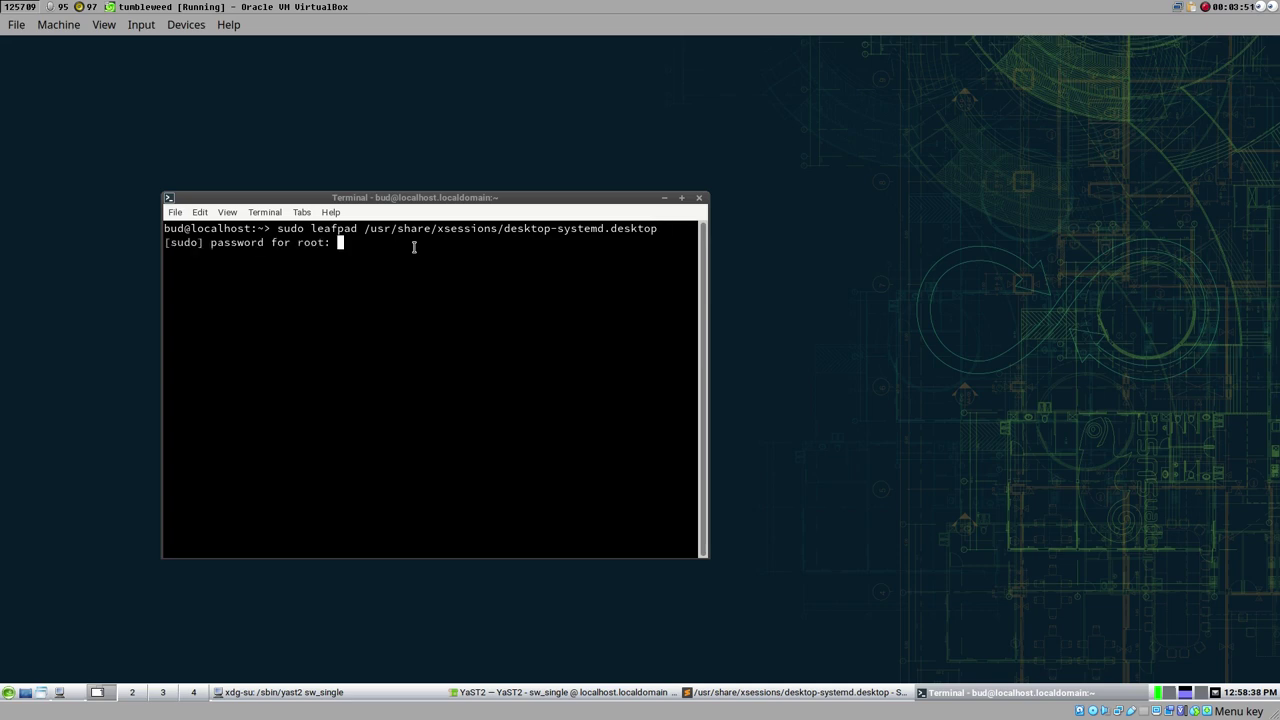
pyautogui.press('Return')
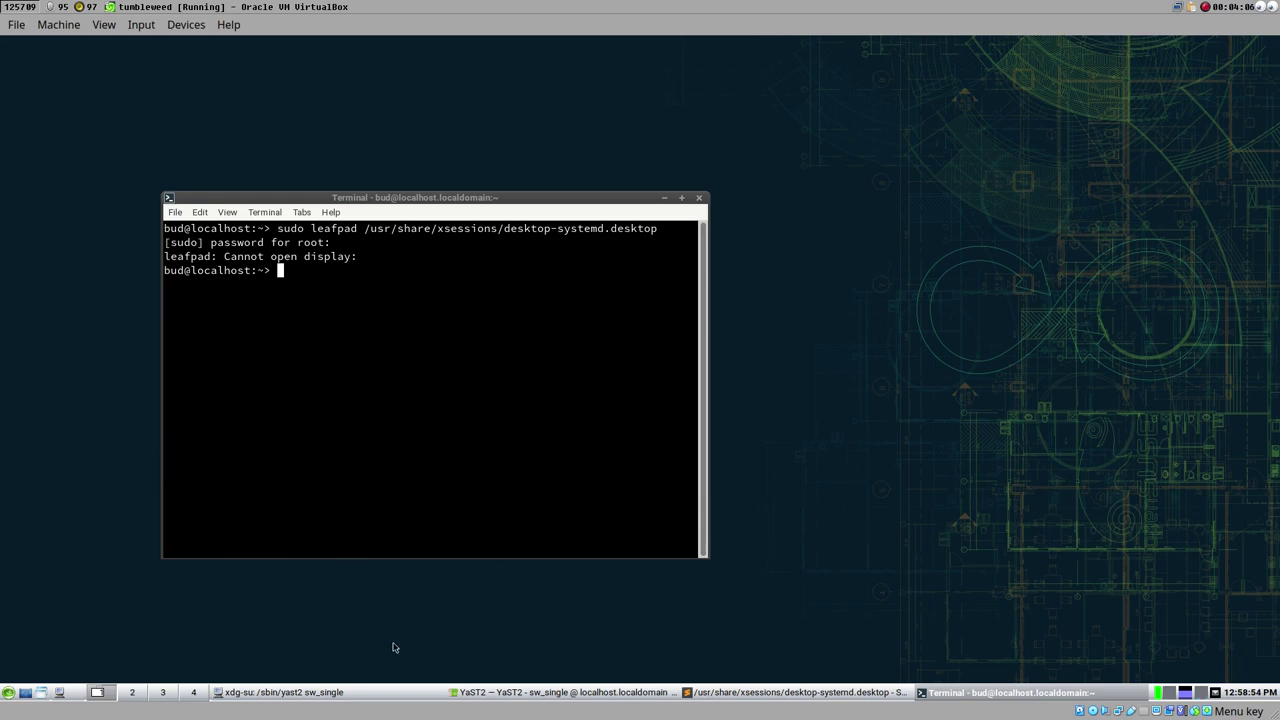
# - Dismiss the save error in Sublime Text and place the Xfce Terminal window on the desktop beside the editor
pyautogui.click(663, 199)
pyautogui.click(790, 697)
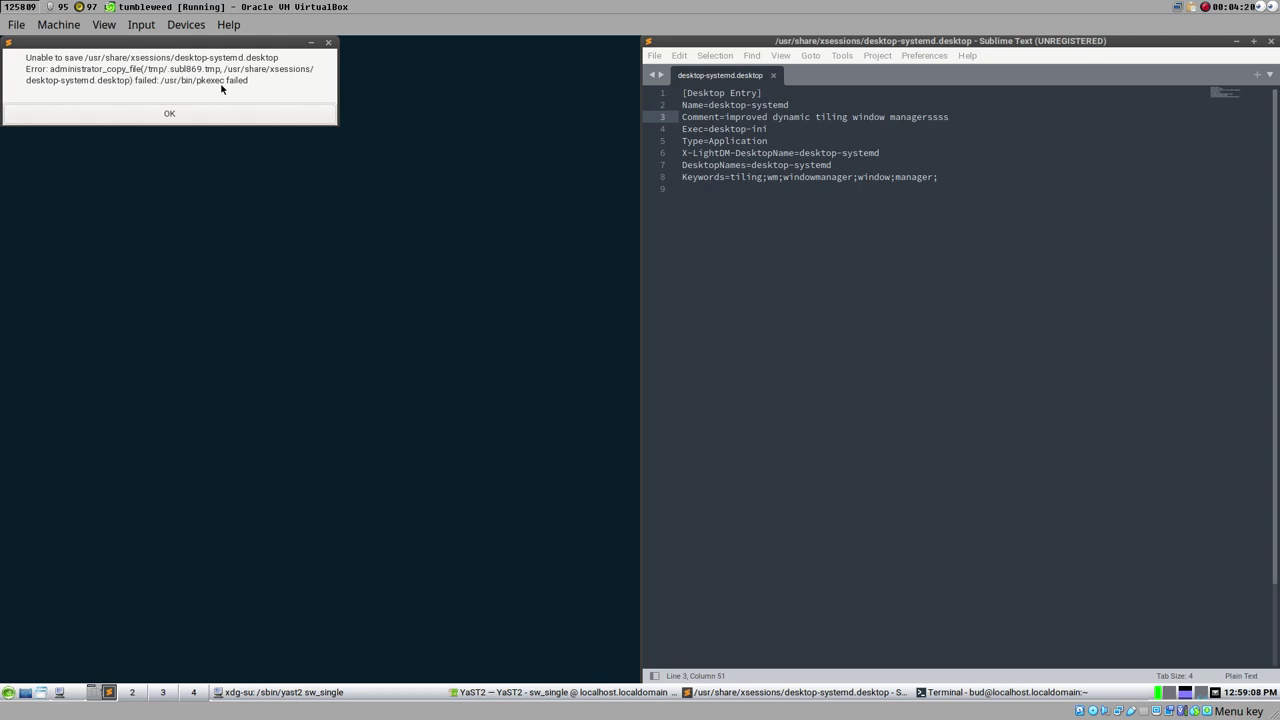
pyautogui.click(328, 42)
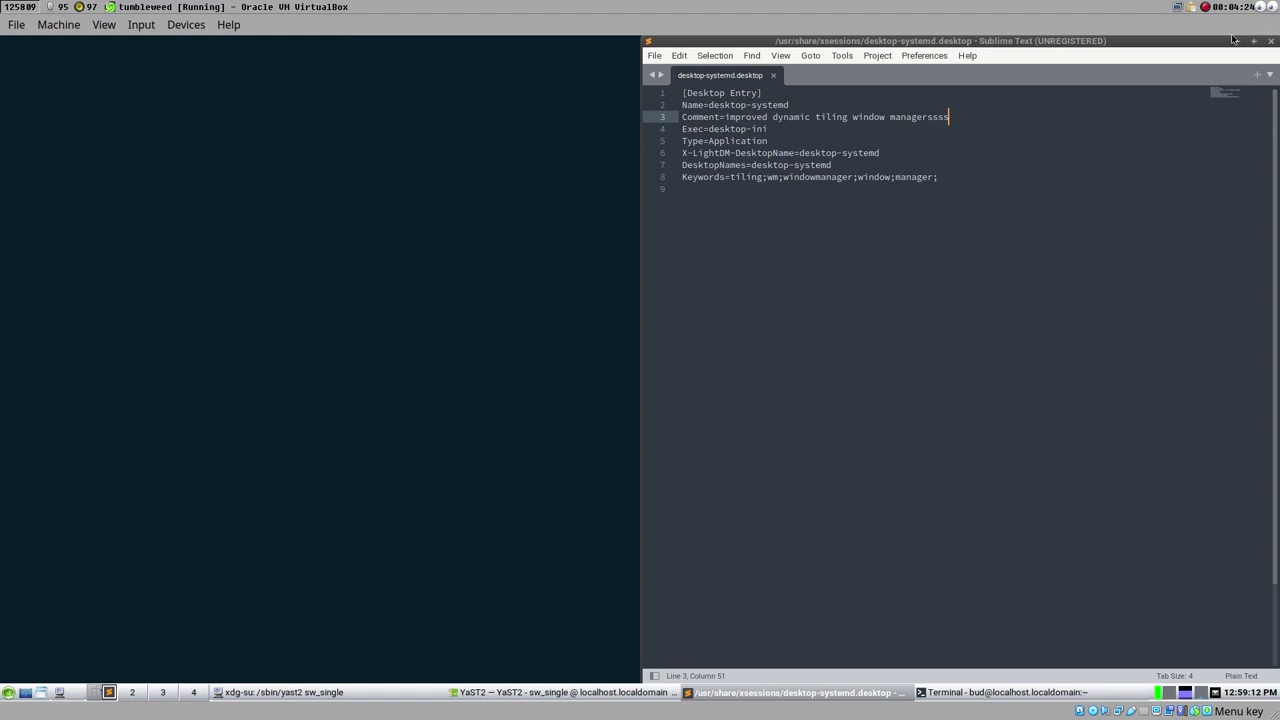
pyautogui.click(995, 698)
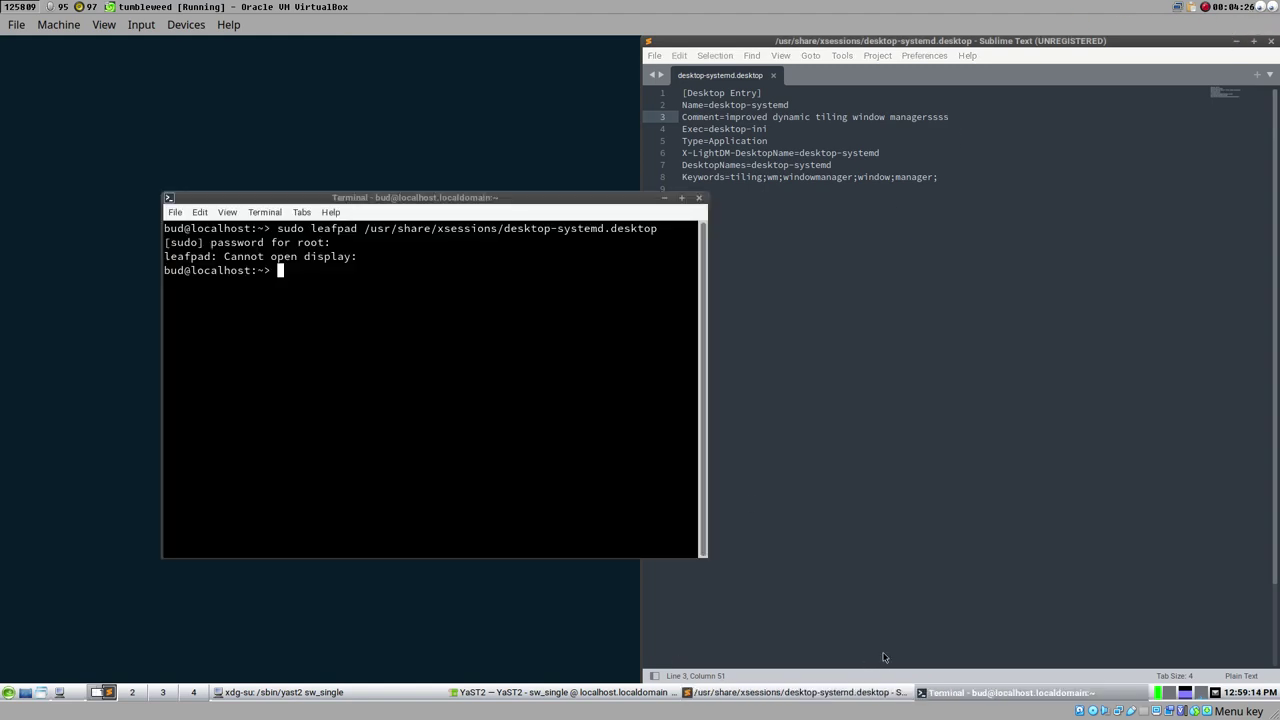
pyautogui.moveTo(345, 196); pyautogui.dragTo(220, 148)
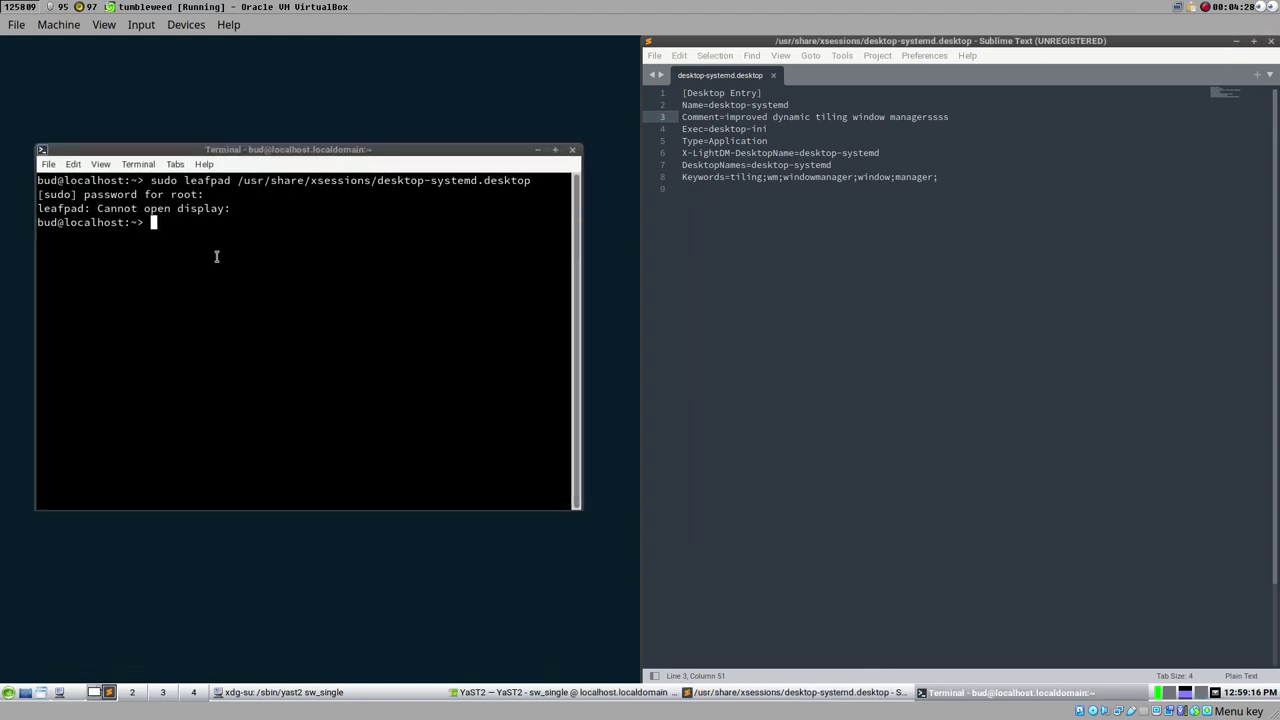
# - Try to open the session file with "pkexec leafpad /usr/share/xsessions/desktop-systemd.desktop", entering the root password
pyautogui.press('Up')
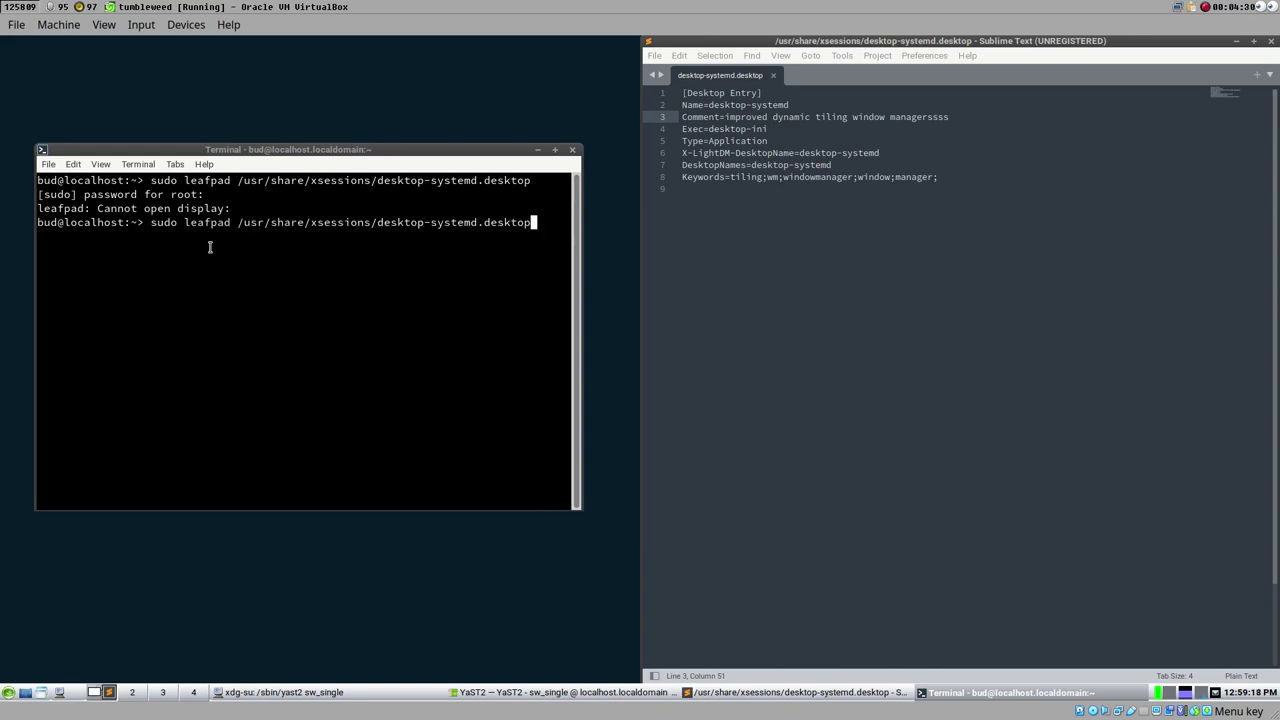
pyautogui.press('Left')
pyautogui.press('Left')
pyautogui.press('Left')
pyautogui.press('Left')
pyautogui.press('Left')
pyautogui.press('Left')
pyautogui.press('Left')
pyautogui.press('Left')
pyautogui.press('Left')
pyautogui.press('Left')
pyautogui.press('Left')
pyautogui.press('Left')
pyautogui.press('Left')
pyautogui.press('Left')
pyautogui.press('Left')
pyautogui.press('Left')
pyautogui.press('Left')
pyautogui.press('Left')
pyautogui.press('Left')
pyautogui.press('Left')
pyautogui.press('Left')
pyautogui.press('Left')
pyautogui.press('Left')
pyautogui.press('Left')
pyautogui.press('Left')
pyautogui.press('Left')
pyautogui.press('Left')
pyautogui.press('Left')
pyautogui.press('Left')
pyautogui.press('Left')
pyautogui.press('Left')
pyautogui.press('Left')
pyautogui.press('Left')
pyautogui.press('Left')
pyautogui.press('Left')
pyautogui.press('Left')
pyautogui.press('Left')
pyautogui.press('Left')
pyautogui.press('Left')
pyautogui.press('Left')
pyautogui.press('BackSpace')
pyautogui.press('BackSpace')
pyautogui.press('BackSpace')
pyautogui.press('BackSpace')
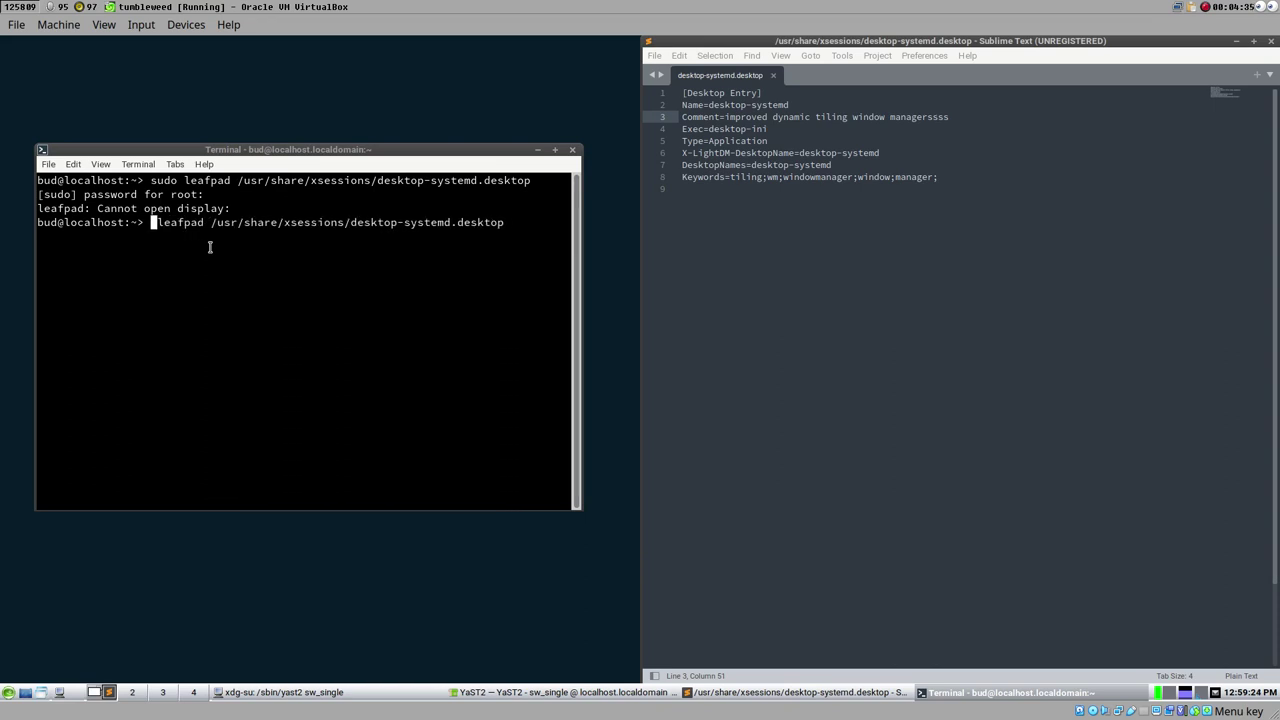
pyautogui.write('pkexec')
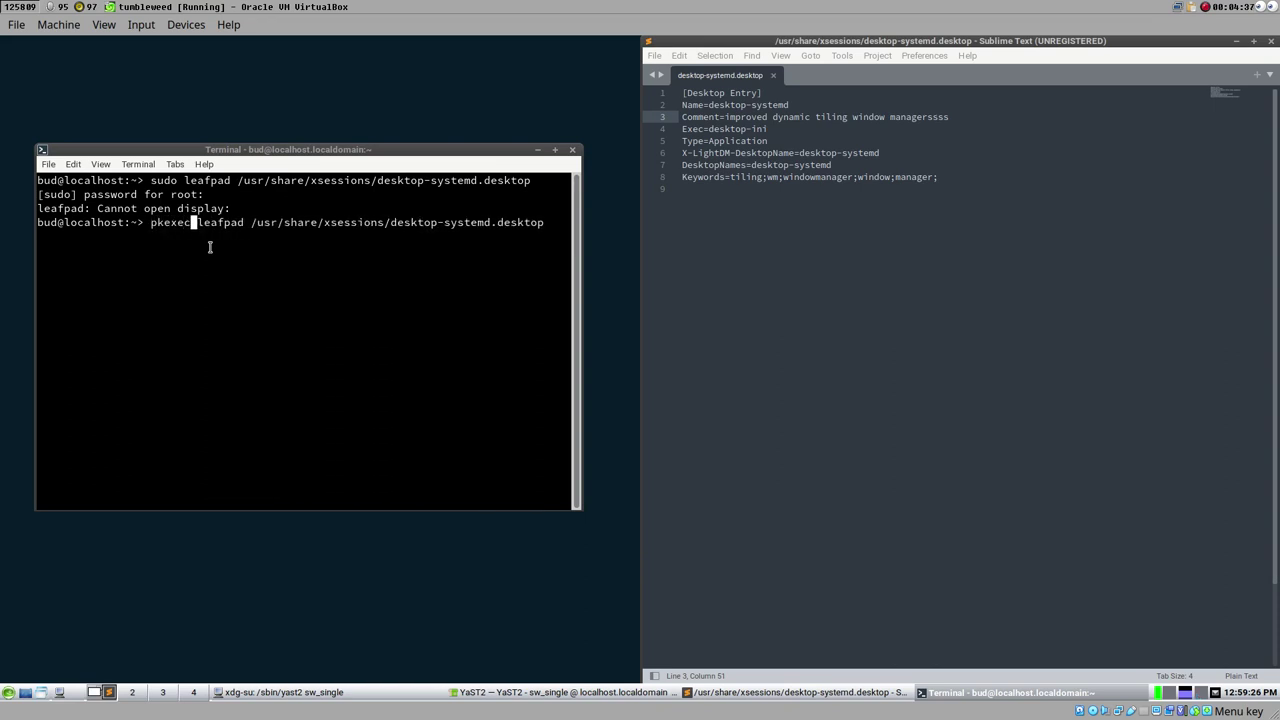
pyautogui.press('Return')
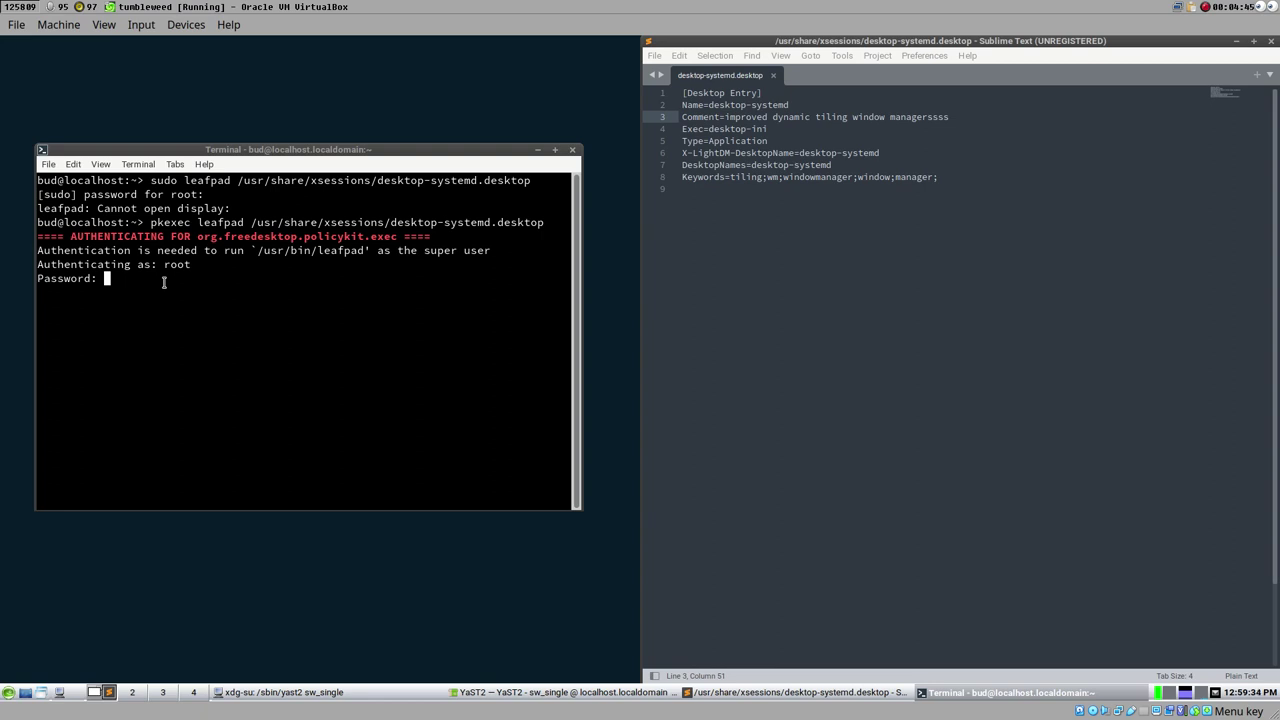
pyautogui.press('Return')
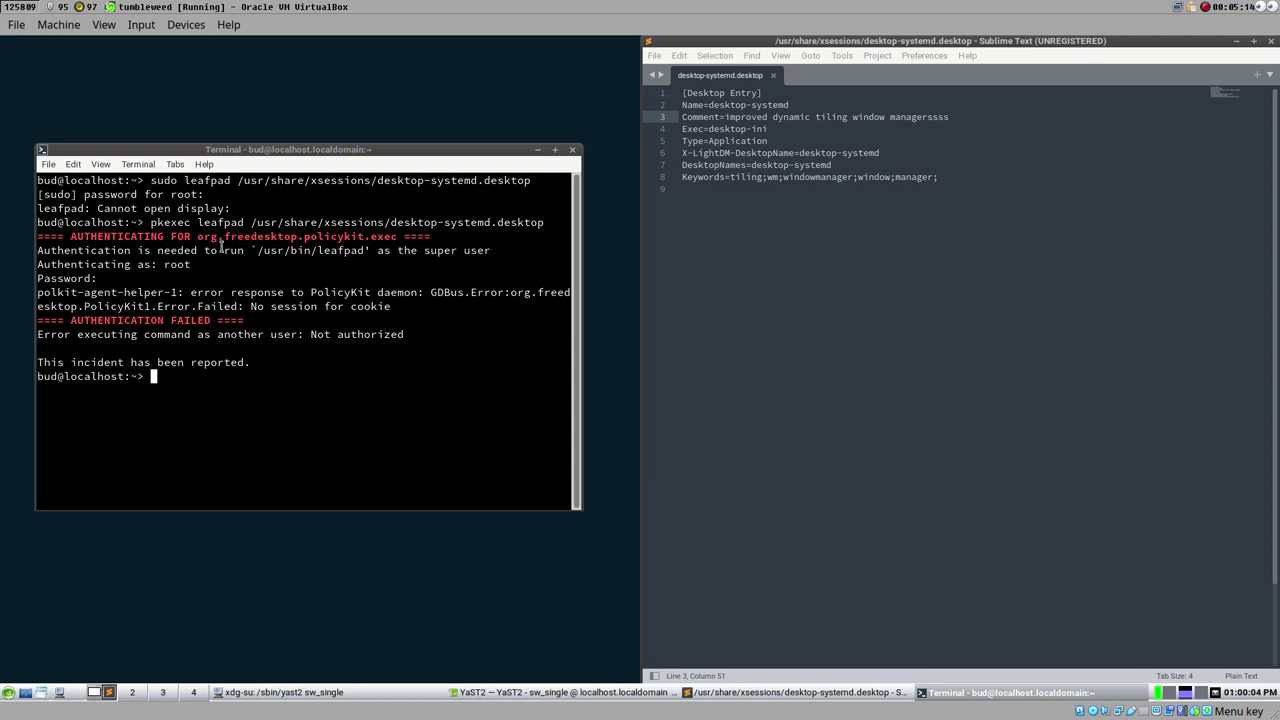
# - Switch to the YaST2 software management window and arrange it and the terminal so both can be read
pyautogui.click(499, 693)
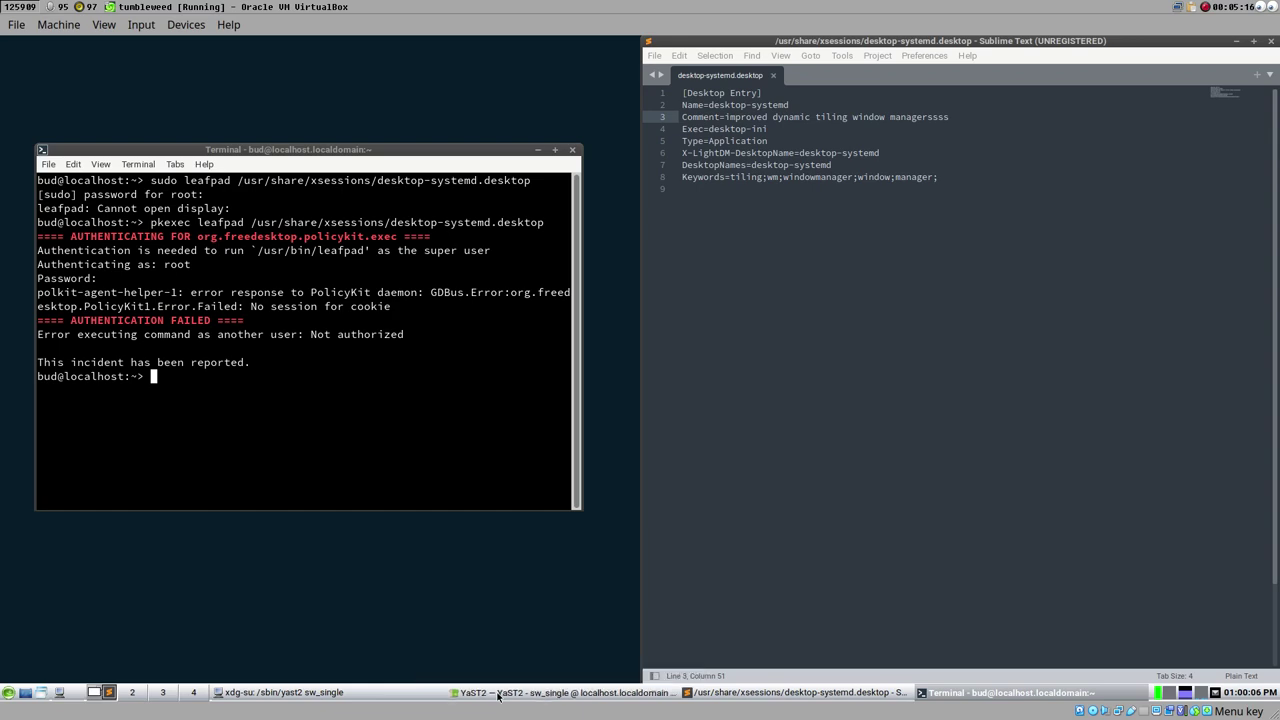
pyautogui.moveTo(572, 80); pyautogui.dragTo(542, 186)
pyautogui.moveTo(355, 151); pyautogui.dragTo(338, 82)
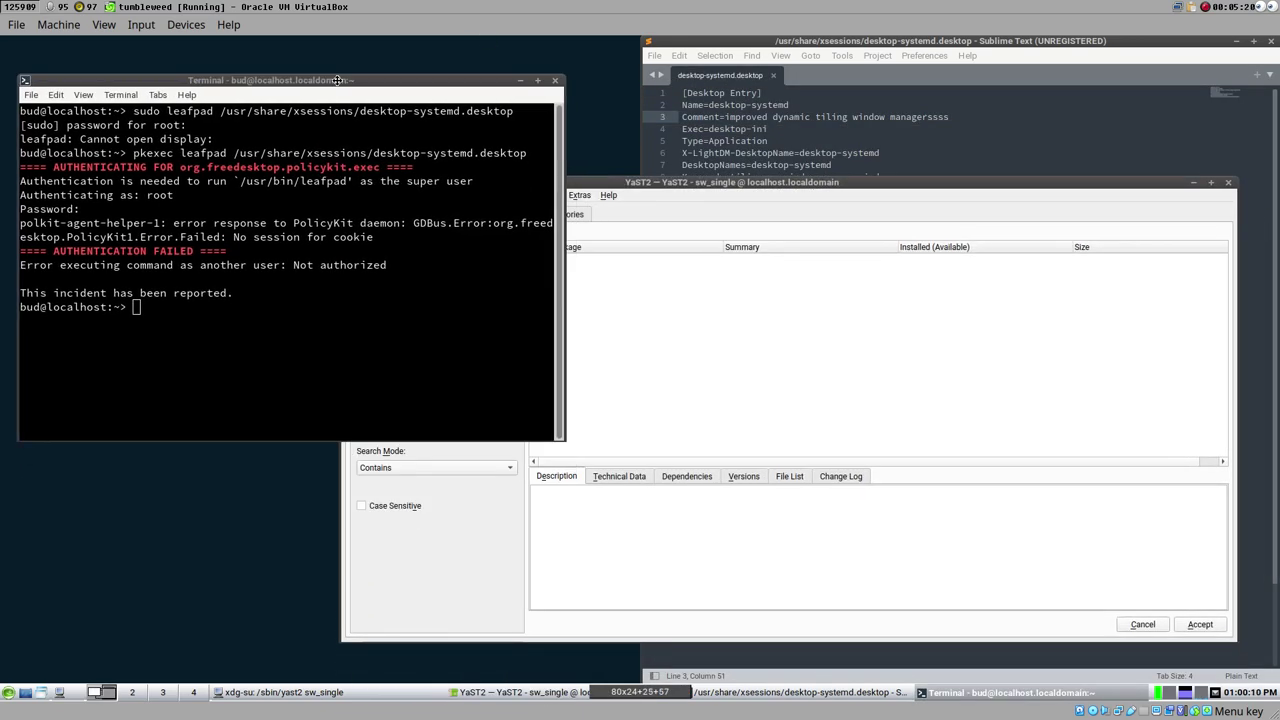
pyautogui.click(677, 185)
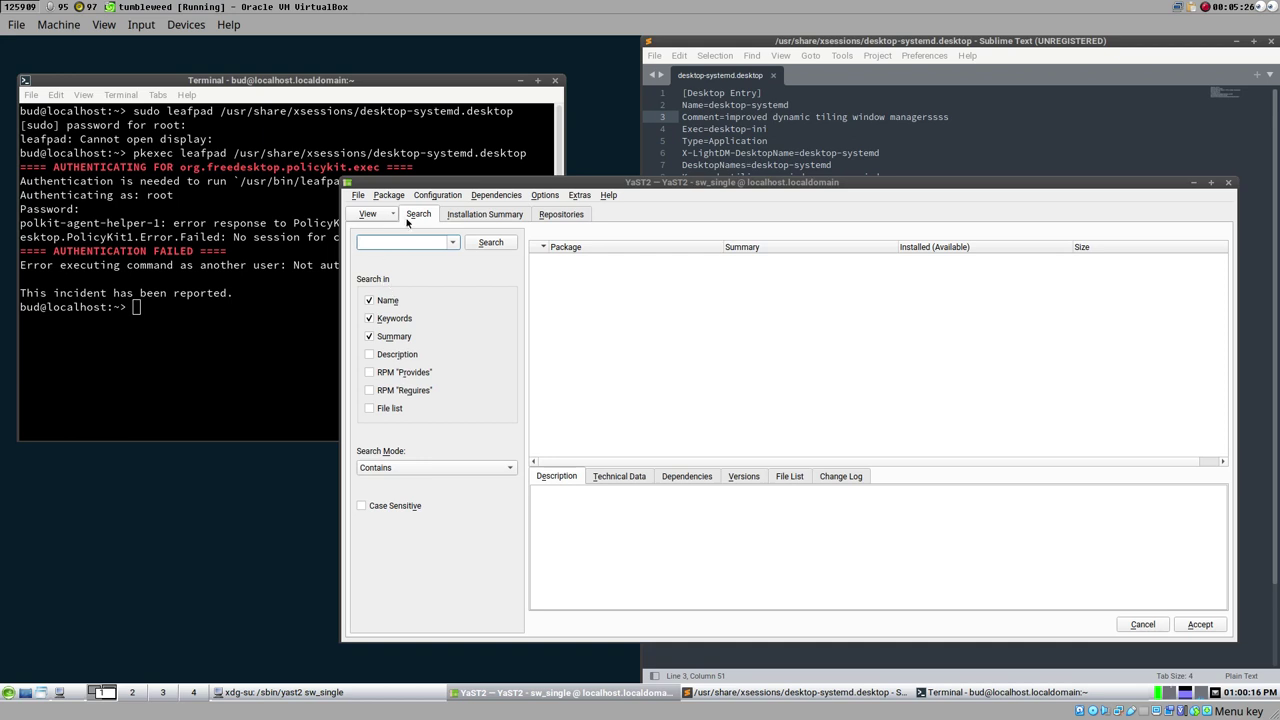
pyautogui.moveTo(506, 186); pyautogui.dragTo(453, 192)
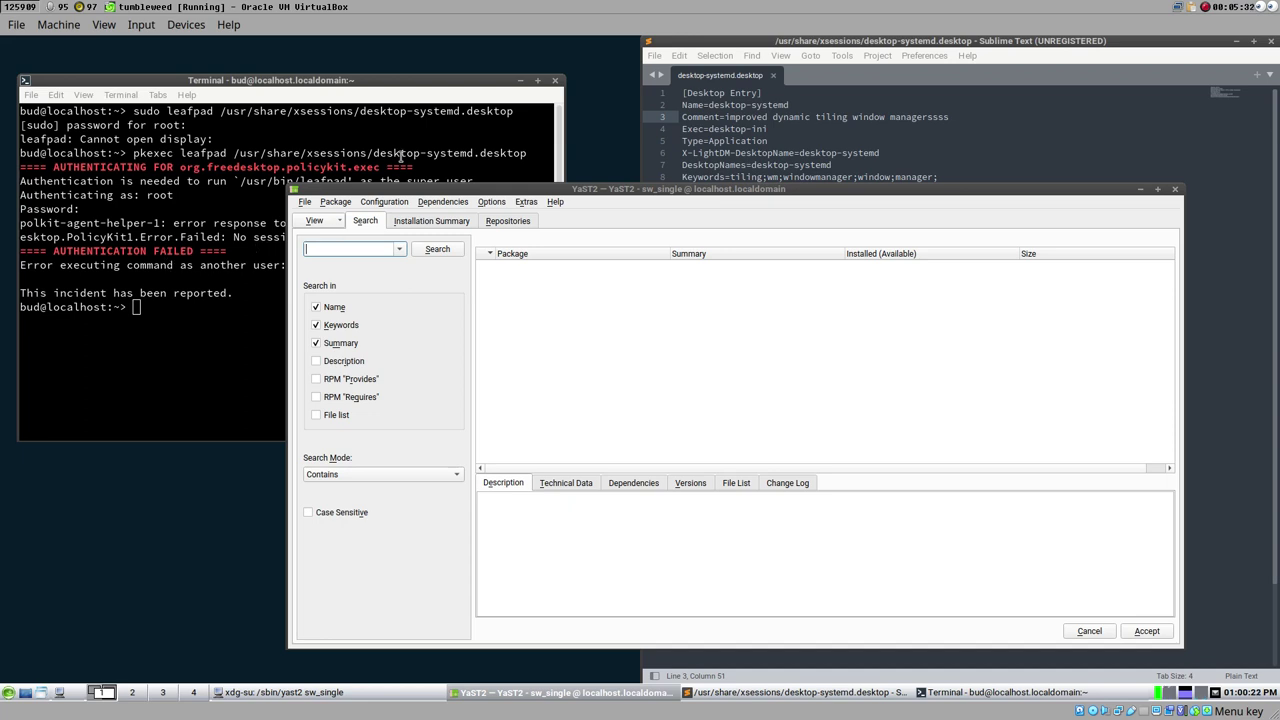
pyautogui.moveTo(393, 190); pyautogui.dragTo(433, 174)
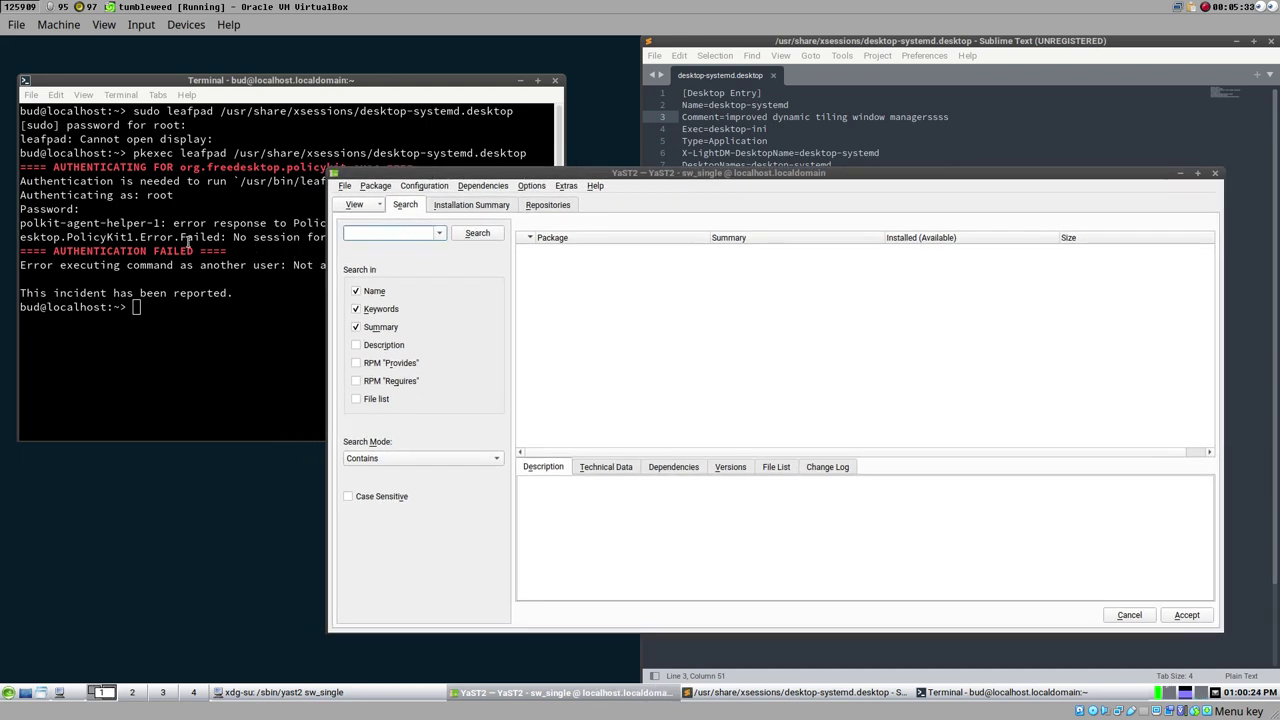
pyautogui.click(388, 228)
pyautogui.click(7, 693)
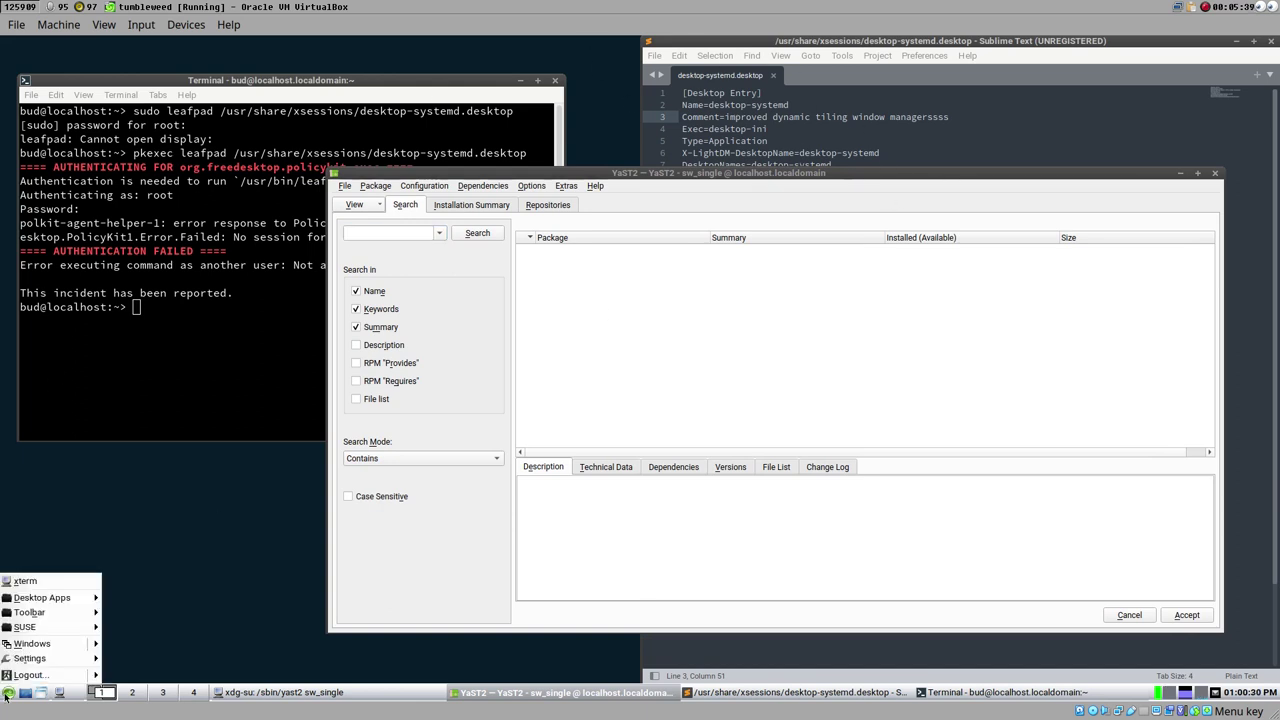
pyautogui.click(7, 693)
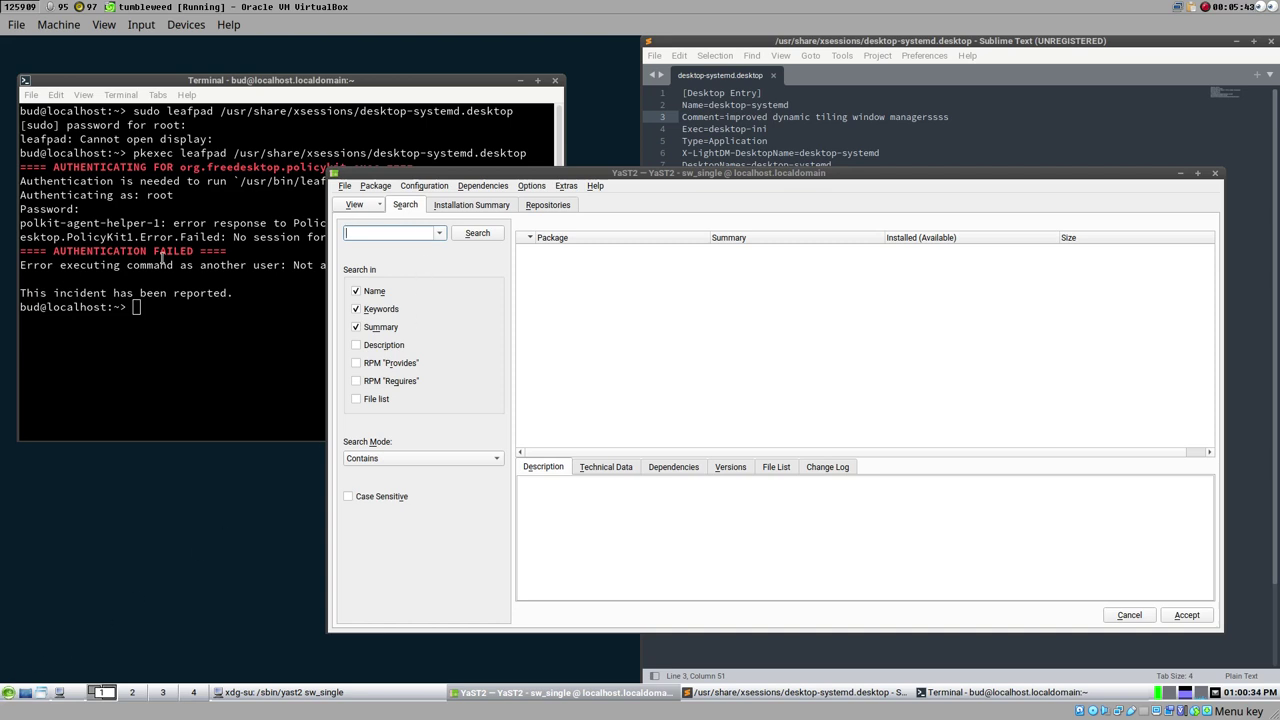
# - Search the YaST2 packages for "polkit" and look through the resulting package list
pyautogui.moveTo(514, 171)
pyautogui.mouseDown()
pyautogui.moveTo(518, 205)
pyautogui.moveTo(506, 189)
pyautogui.mouseUp()
pyautogui.click(372, 253)
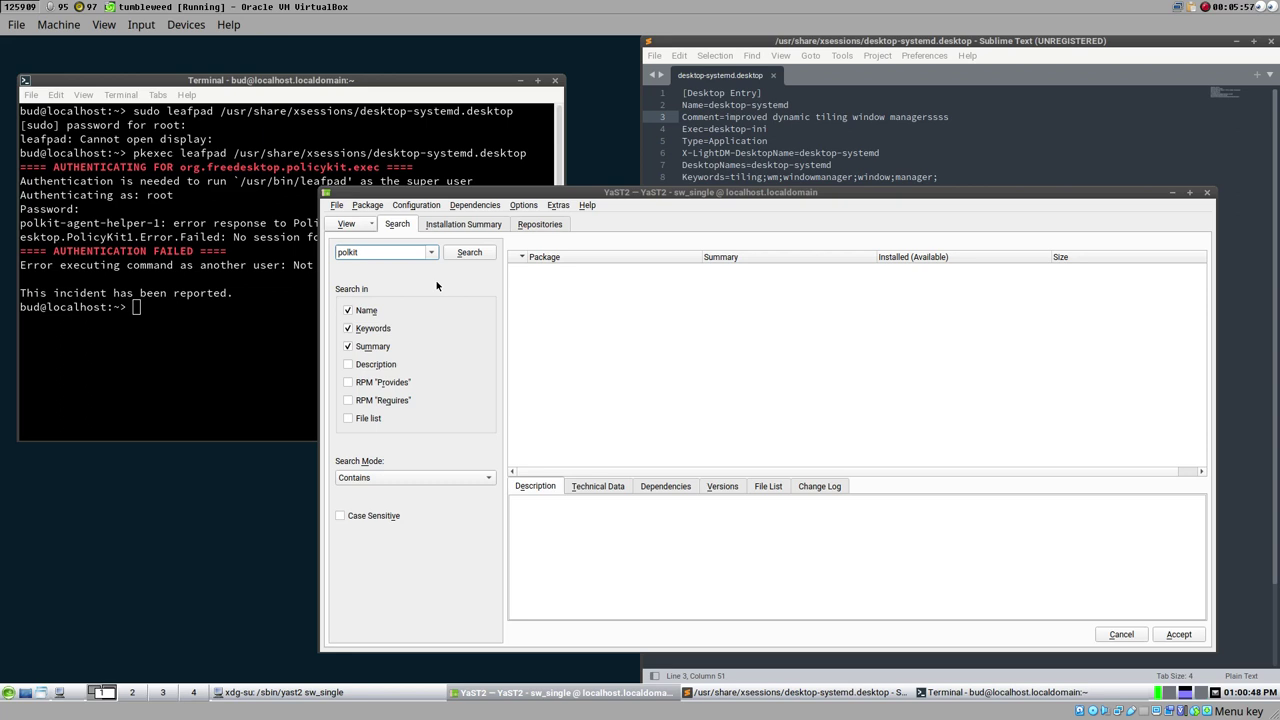
pyautogui.press('Return')
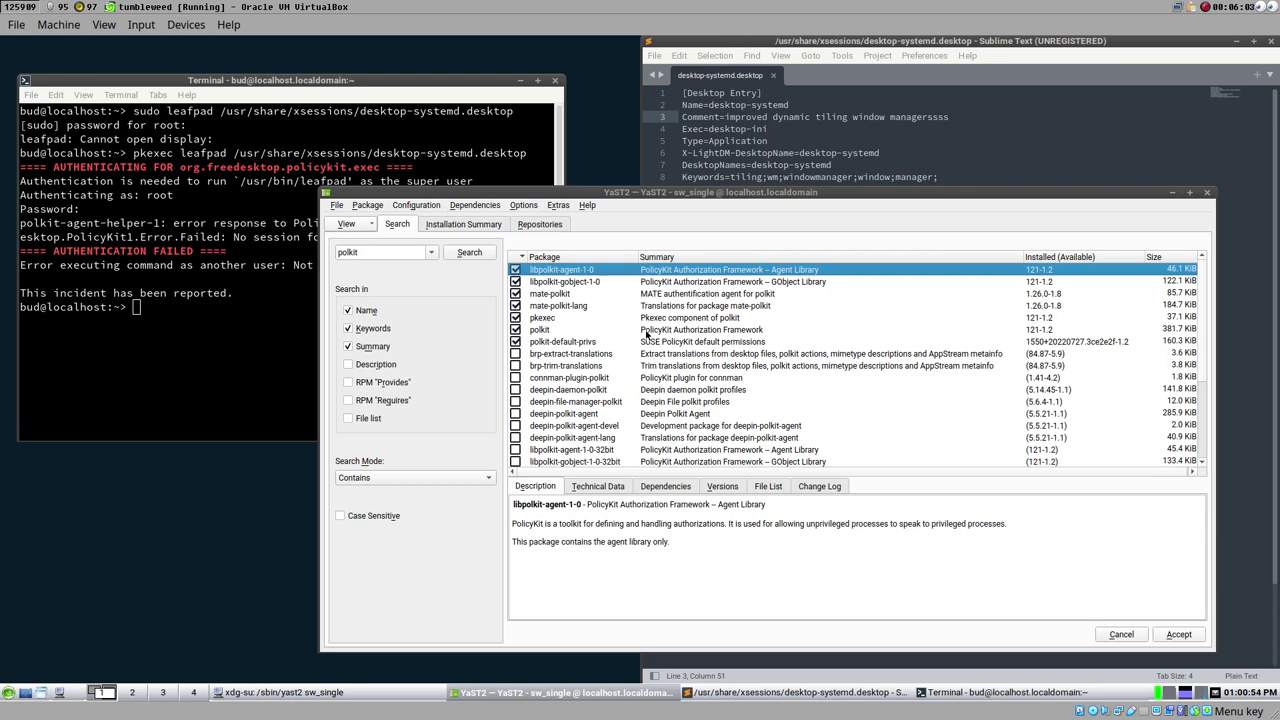
pyautogui.scroll(-1, 646, 340)
pyautogui.scroll(1, 632, 364)
pyautogui.scroll(-1, 619, 323)
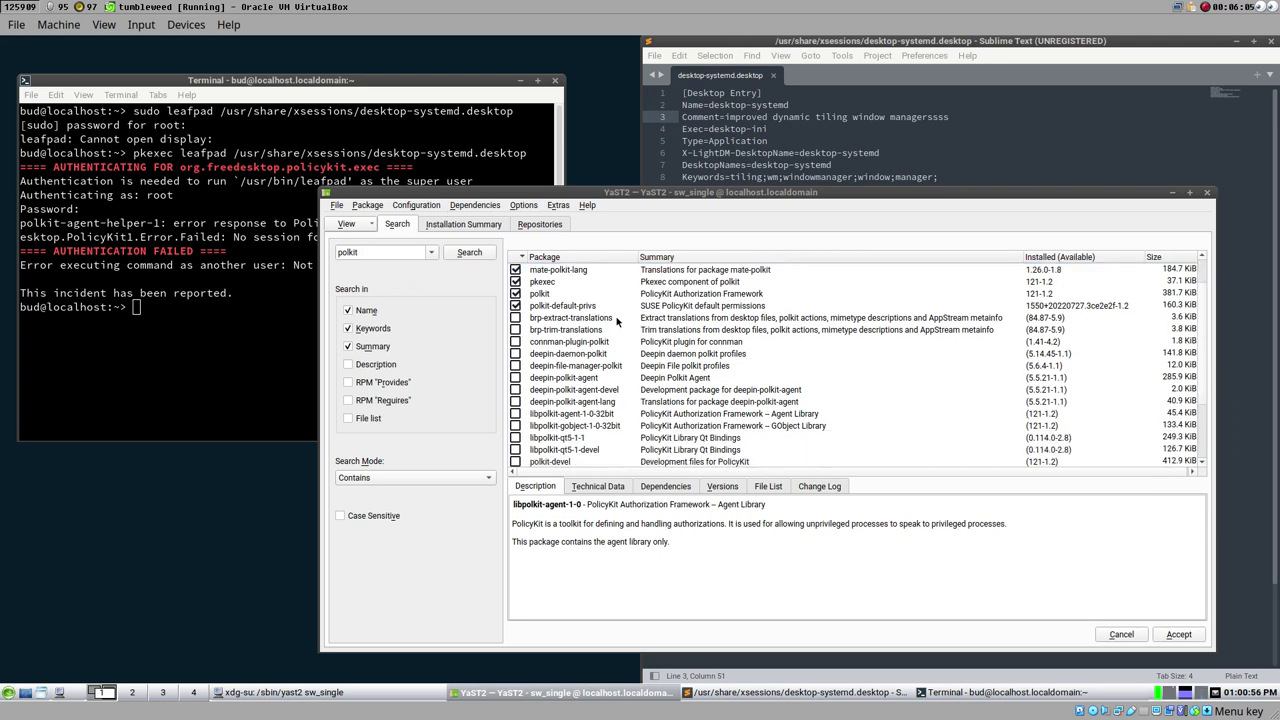
pyautogui.scroll(-1, 617, 320)
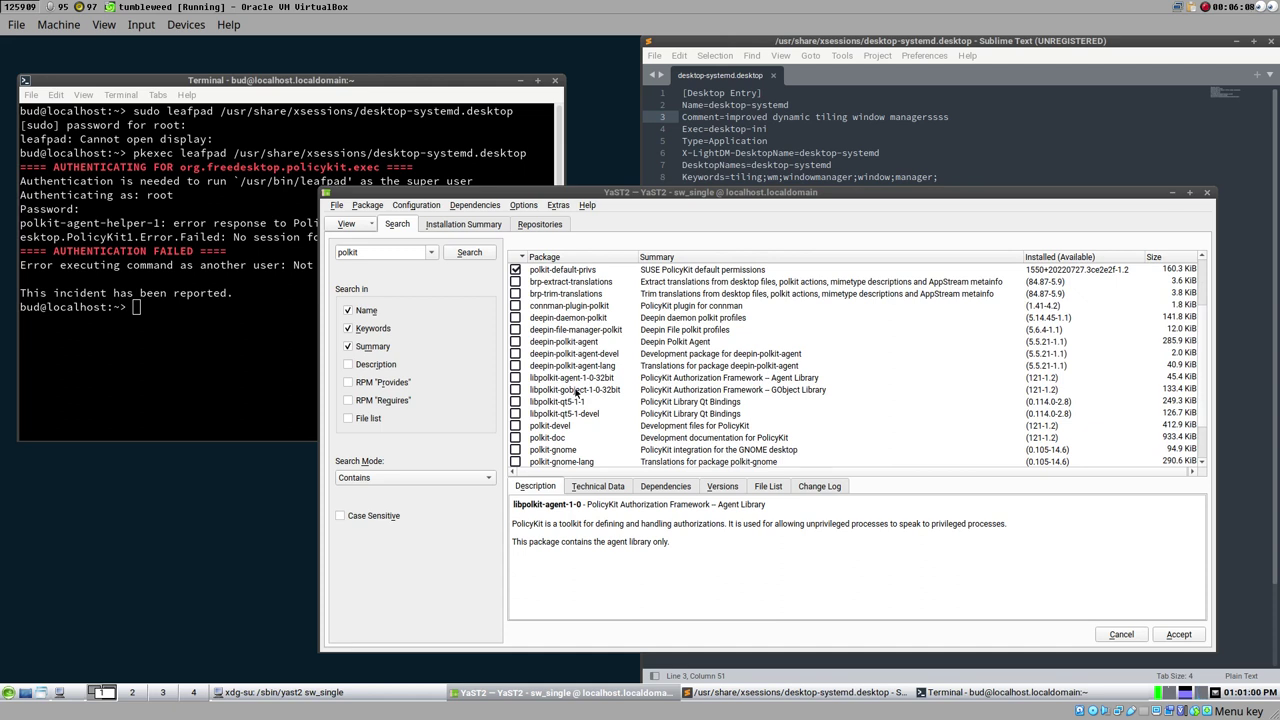
pyautogui.scroll(2, 580, 370)
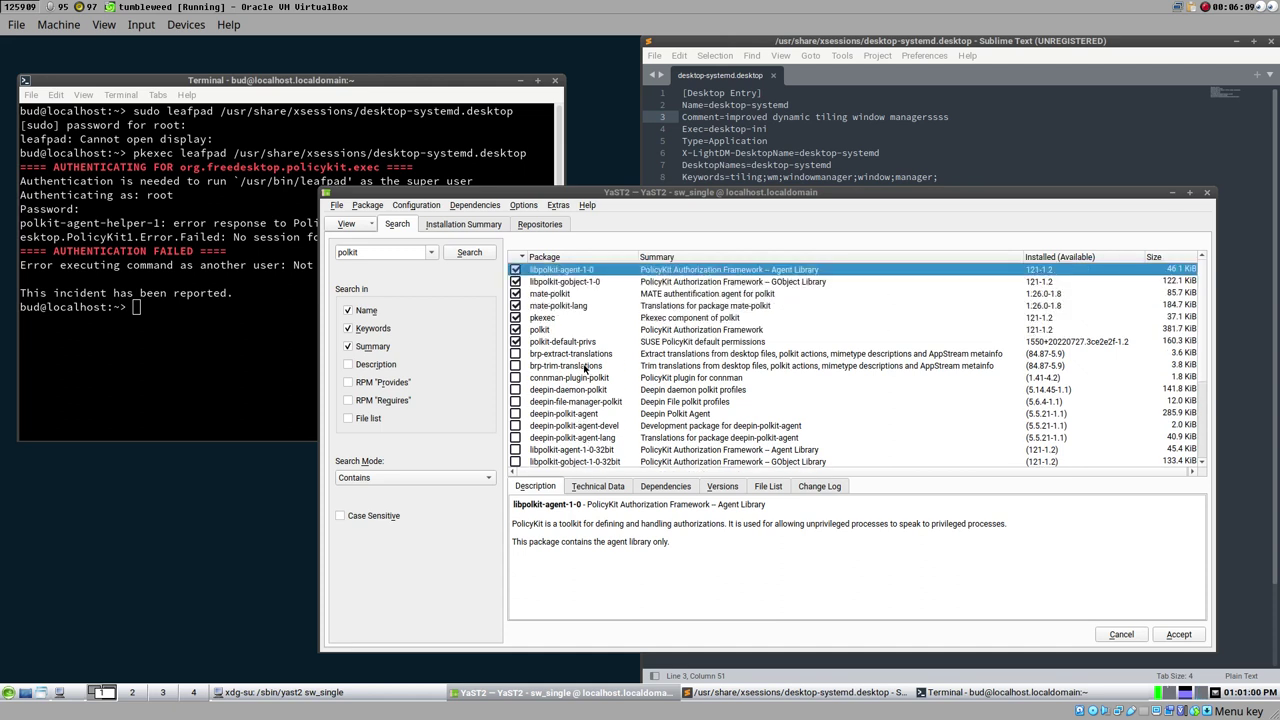
# - Compare the descriptions of the authentication agents mate-polkit, polkit-gnome and polkit-kde-agent-5, ending on mate-polkit
pyautogui.click(550, 297)
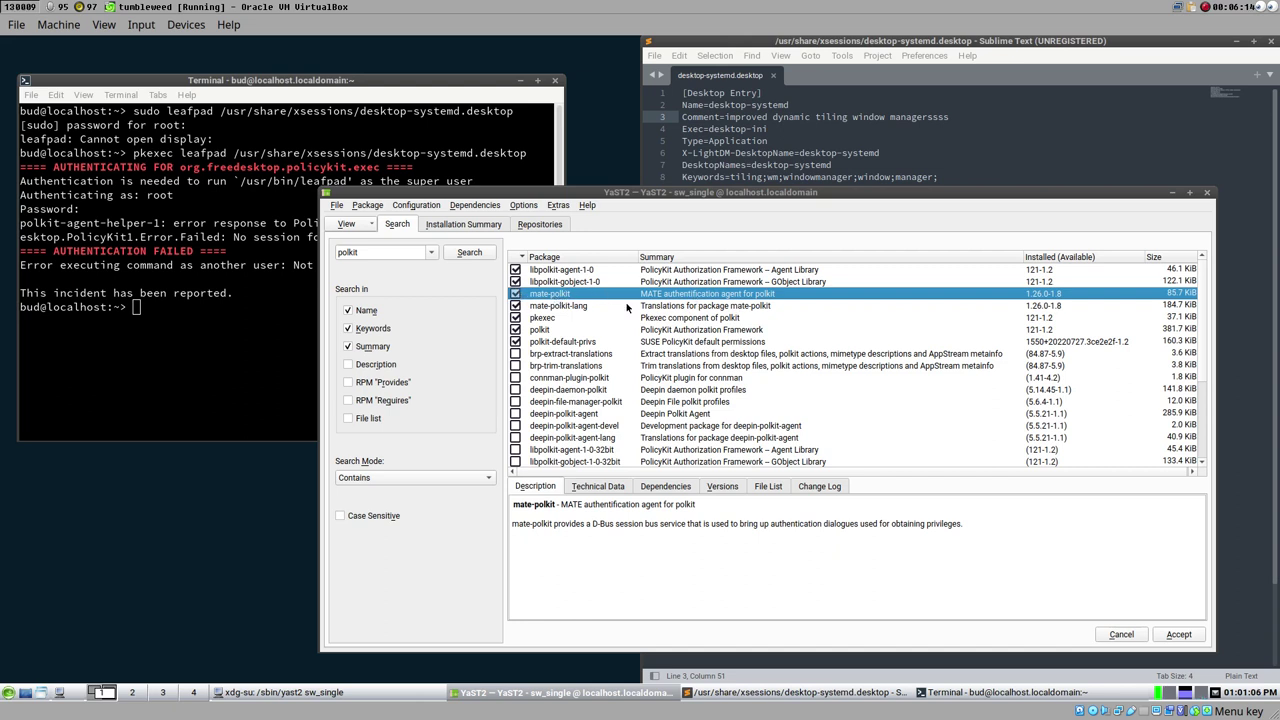
pyautogui.scroll(-2, 567, 395)
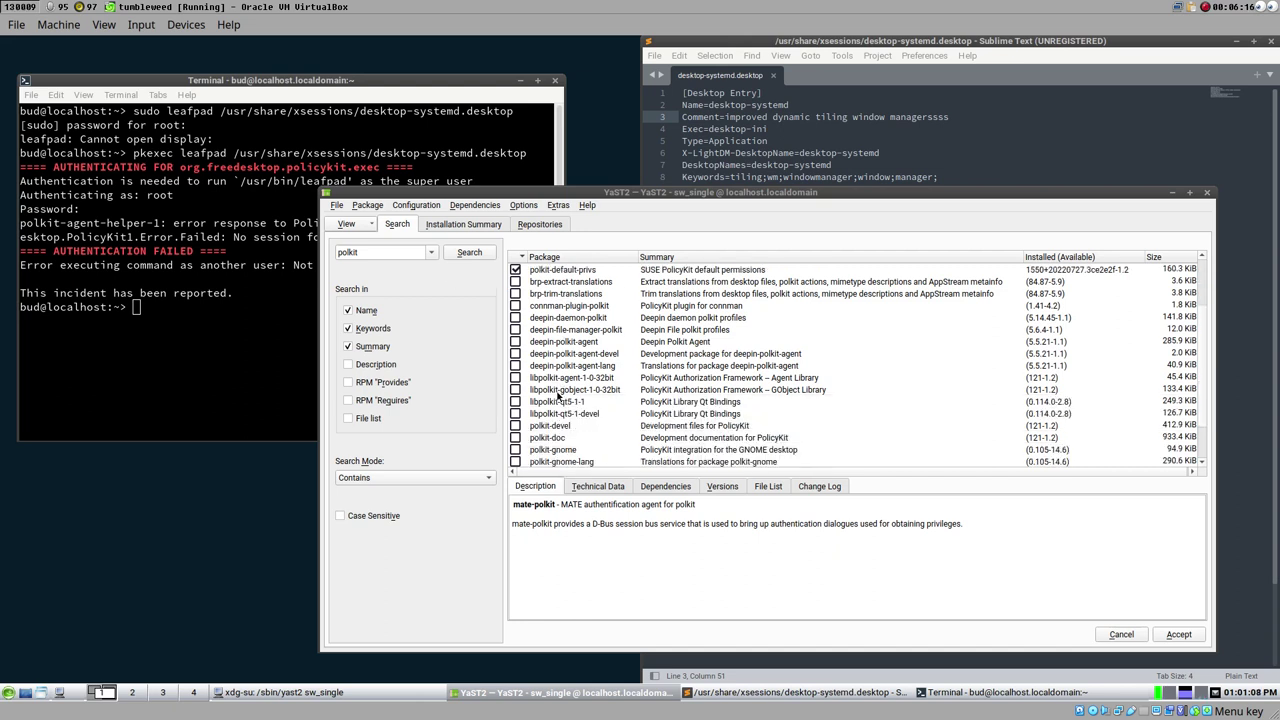
pyautogui.click(569, 451)
pyautogui.scroll(-2, 578, 449)
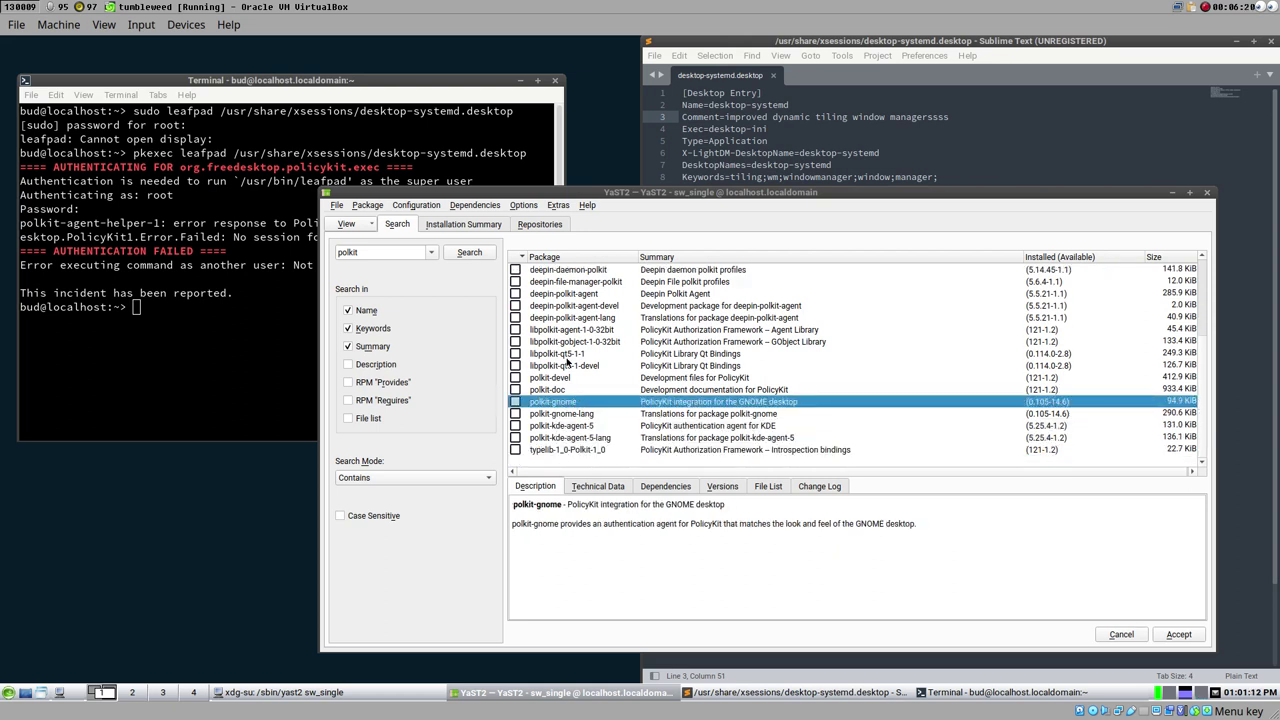
pyautogui.click(569, 428)
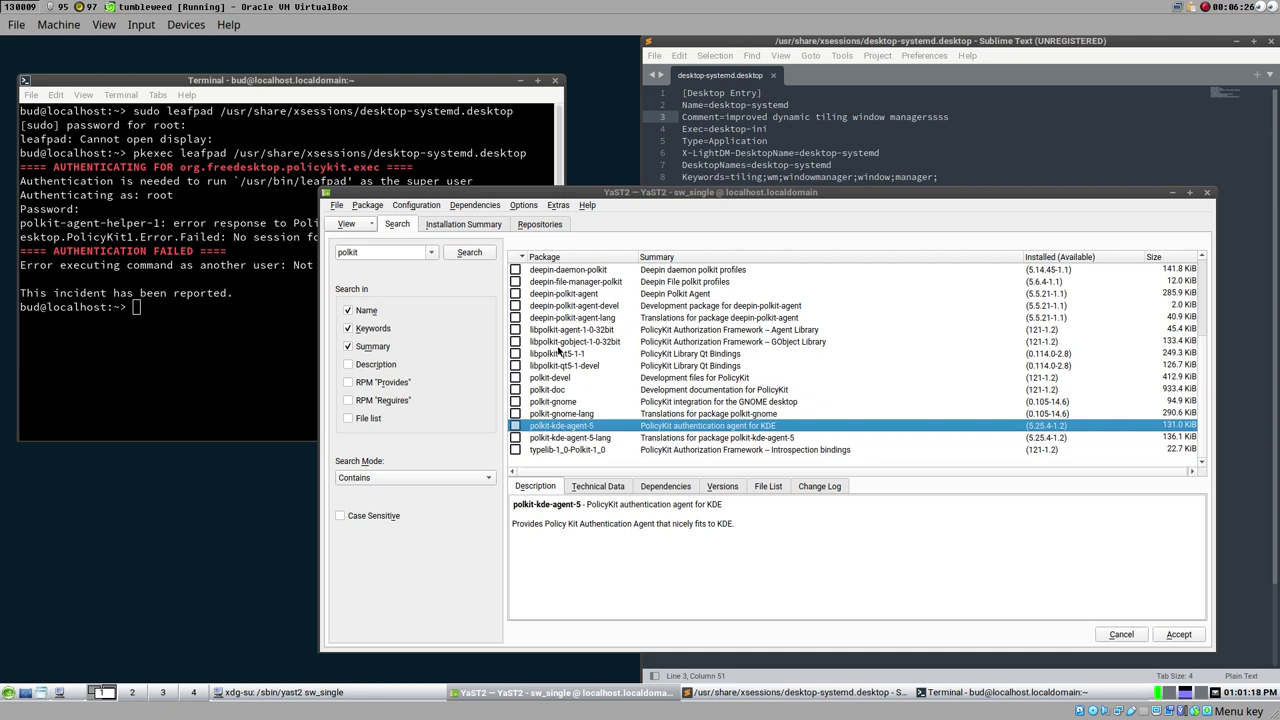
pyautogui.click(560, 402)
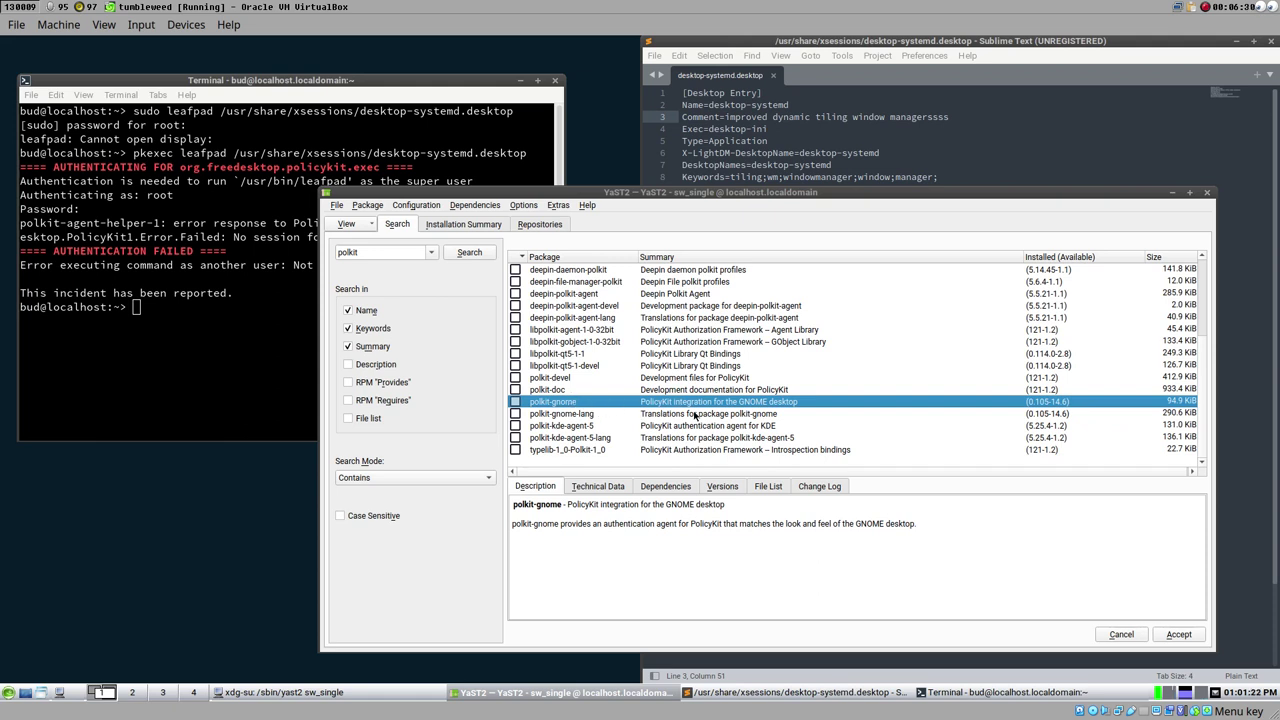
pyautogui.scroll(3, 715, 410)
pyautogui.click(551, 296)
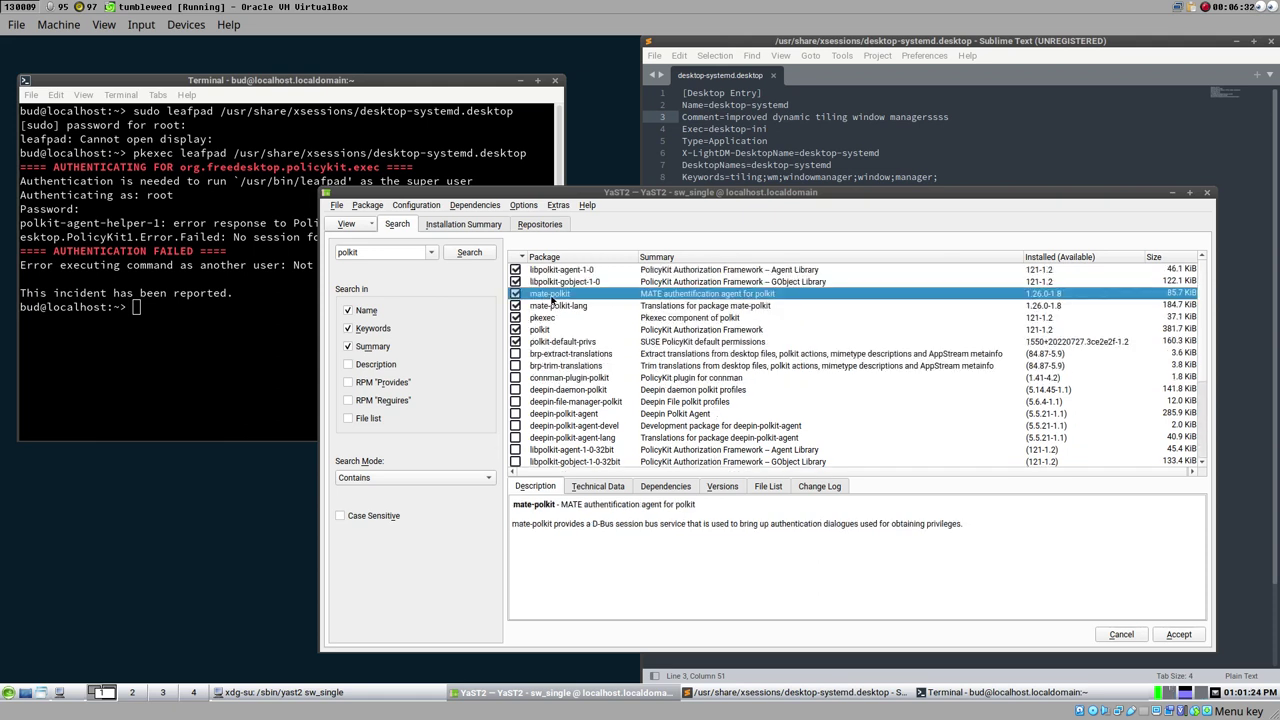
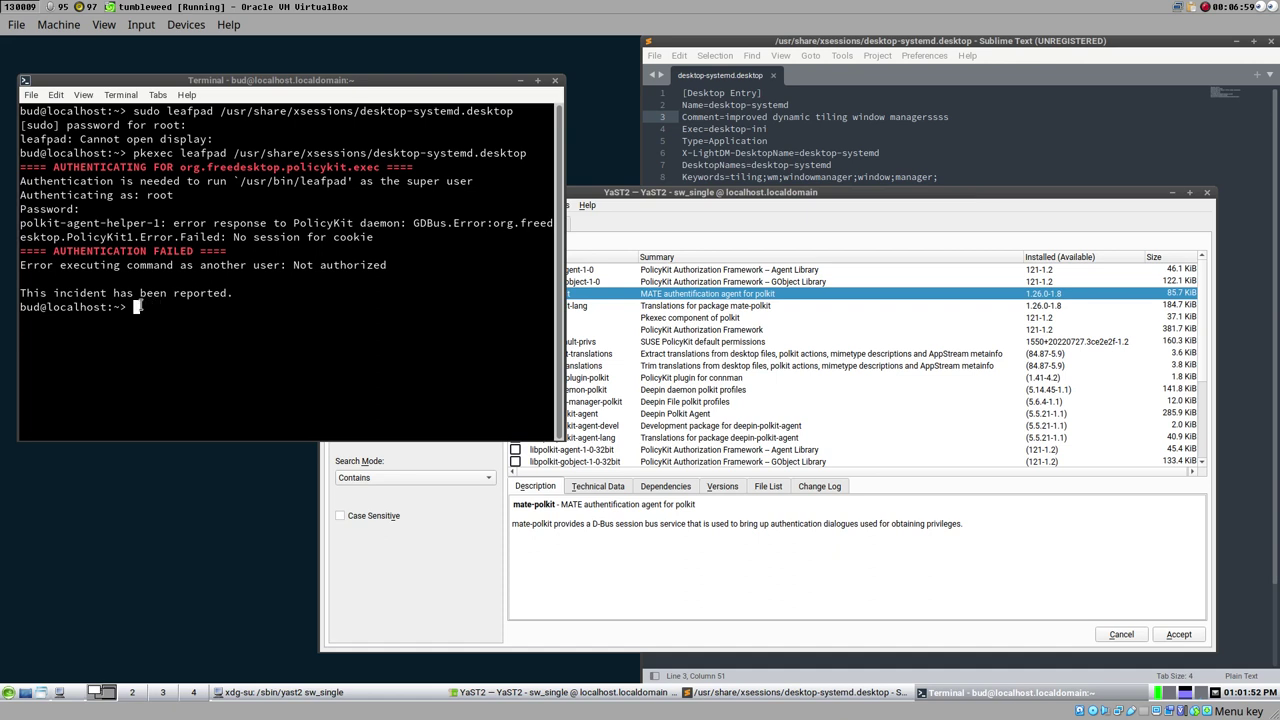
pyautogui.write('polki')
pyautogui.press('BackSpace')
pyautogui.press('BackSpace')
pyautogui.press('BackSpace')
pyautogui.press('BackSpace')
pyautogui.press('BackSpace')
# - Examine the file list of the mate-polkit package in YaST2 for the path of its authentication agent executable
pyautogui.click(748, 193)
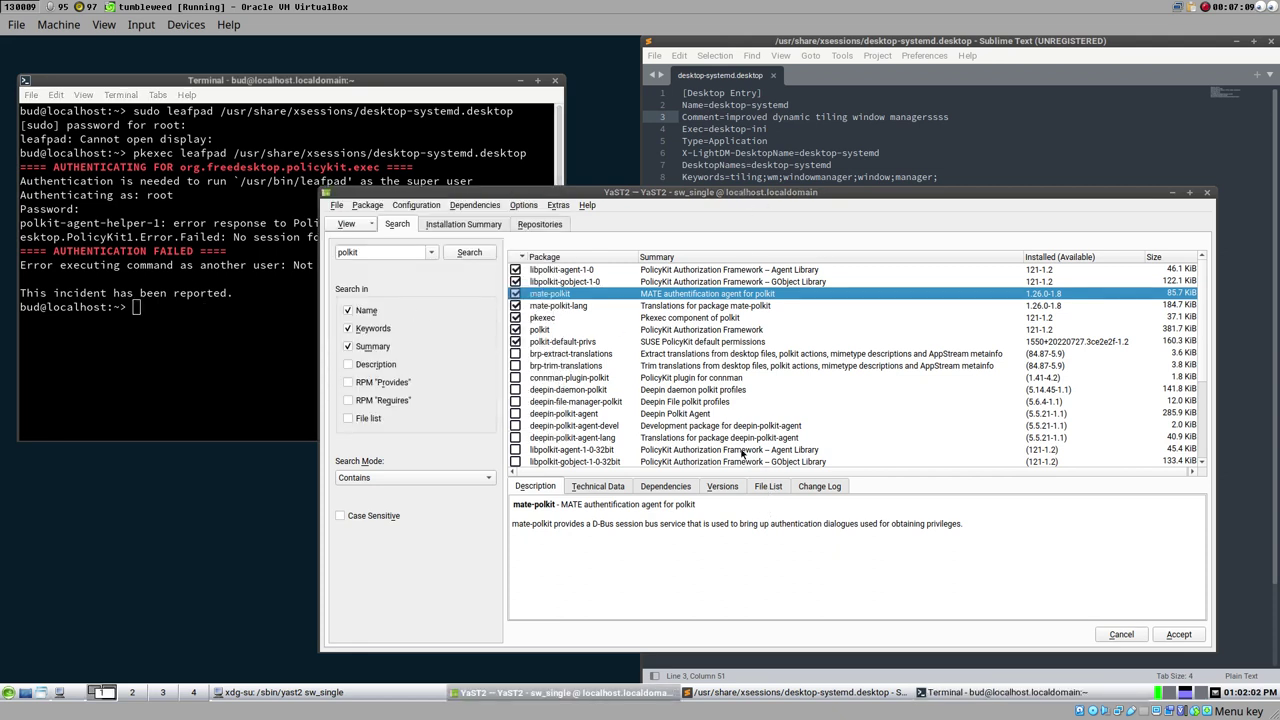
pyautogui.click(766, 487)
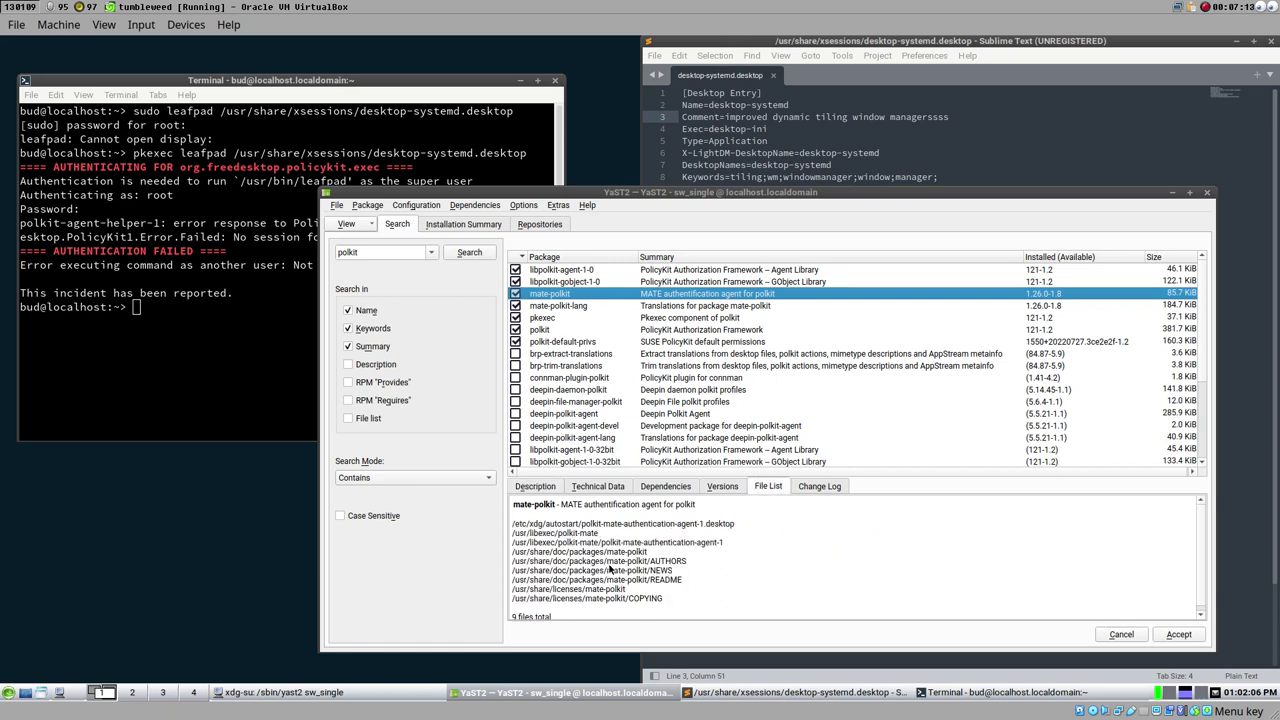
pyautogui.scroll(-1, 611, 564)
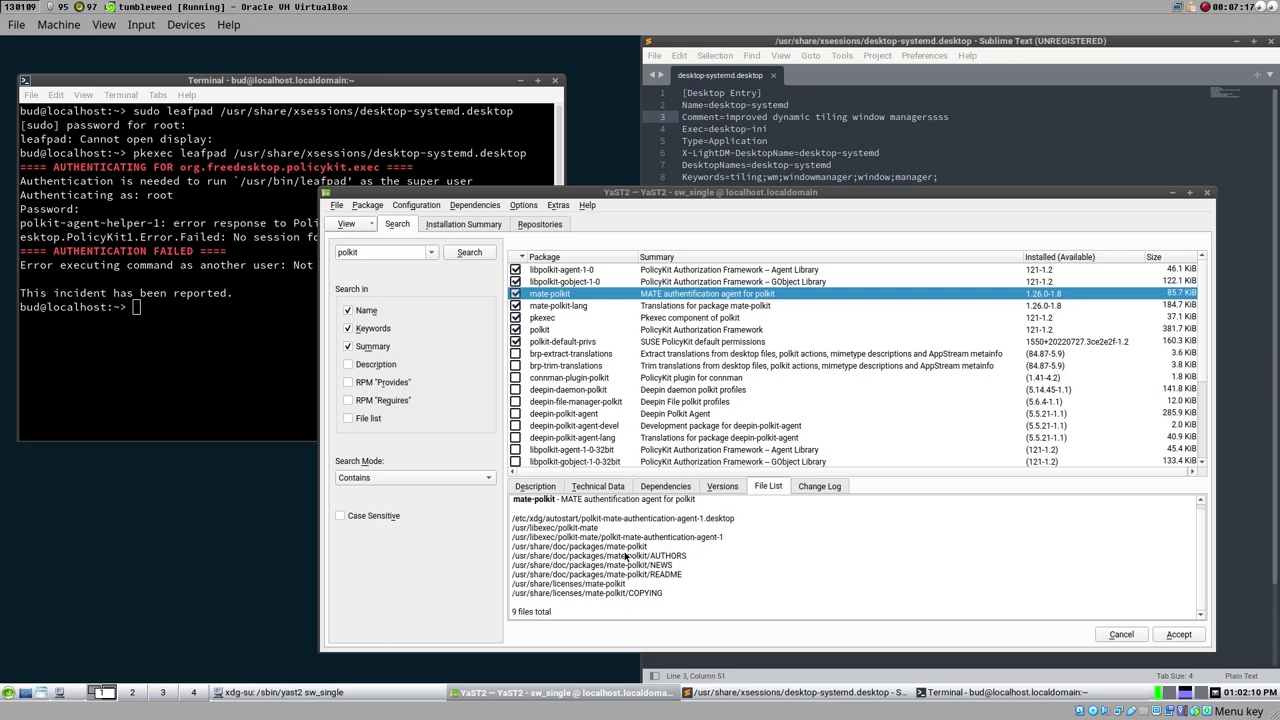
pyautogui.scroll(1, 587, 532)
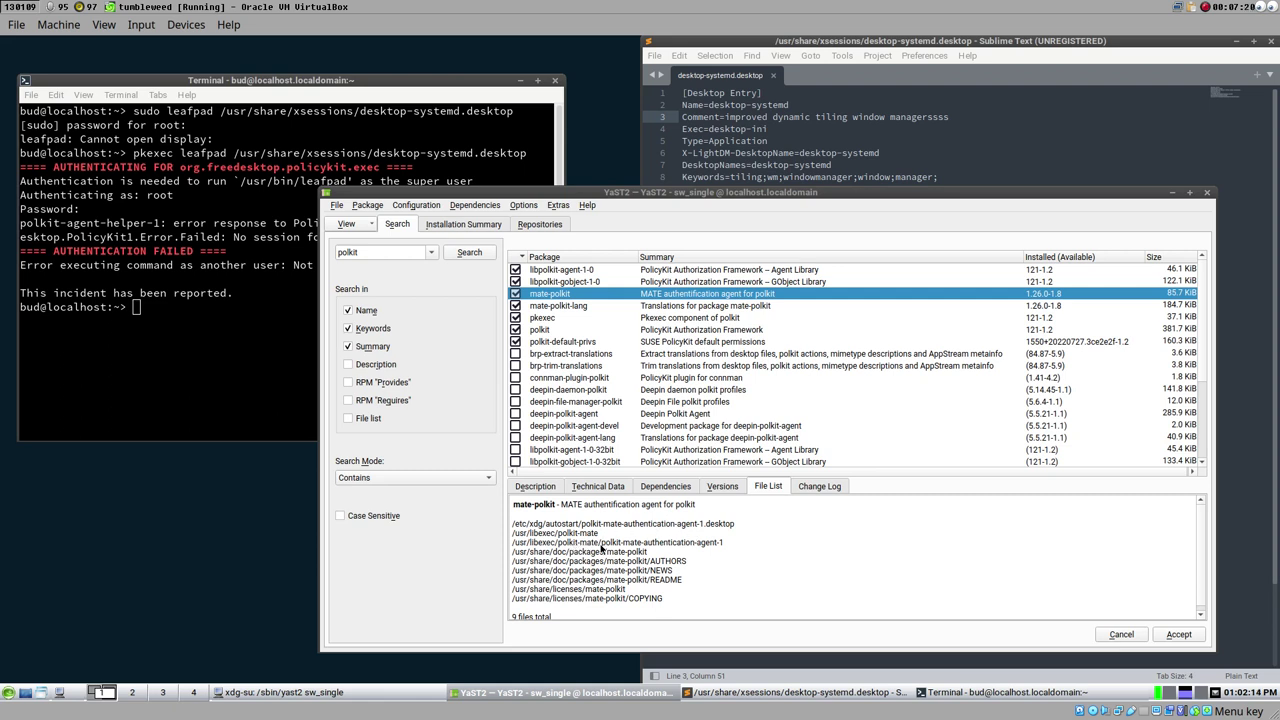
pyautogui.moveTo(727, 545); pyautogui.dragTo(508, 543)
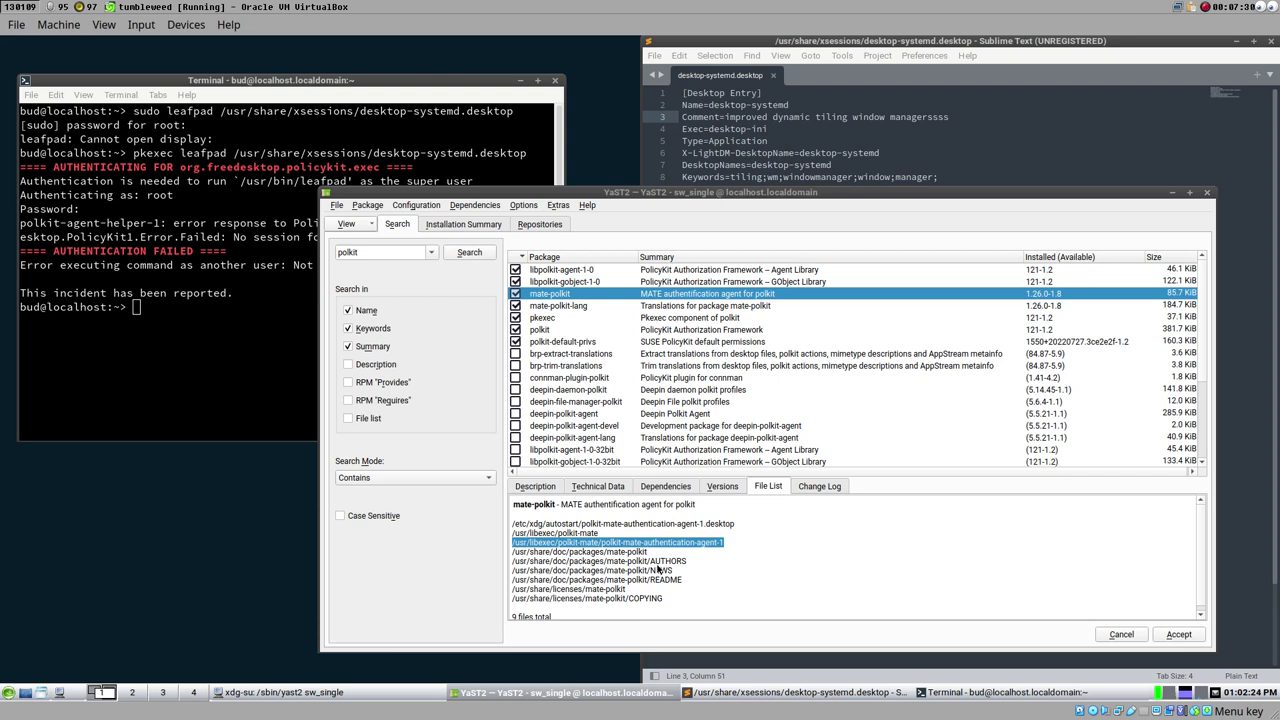
pyautogui.moveTo(650, 562); pyautogui.dragTo(680, 581)
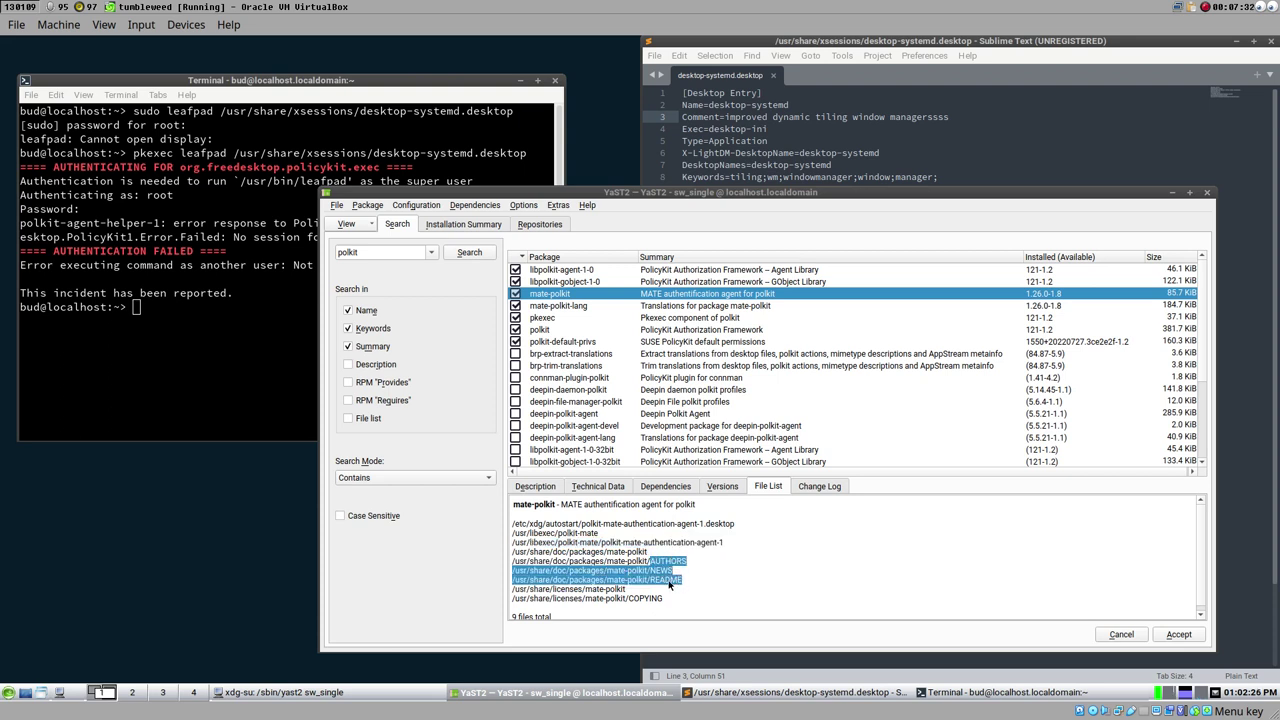
pyautogui.click(621, 600)
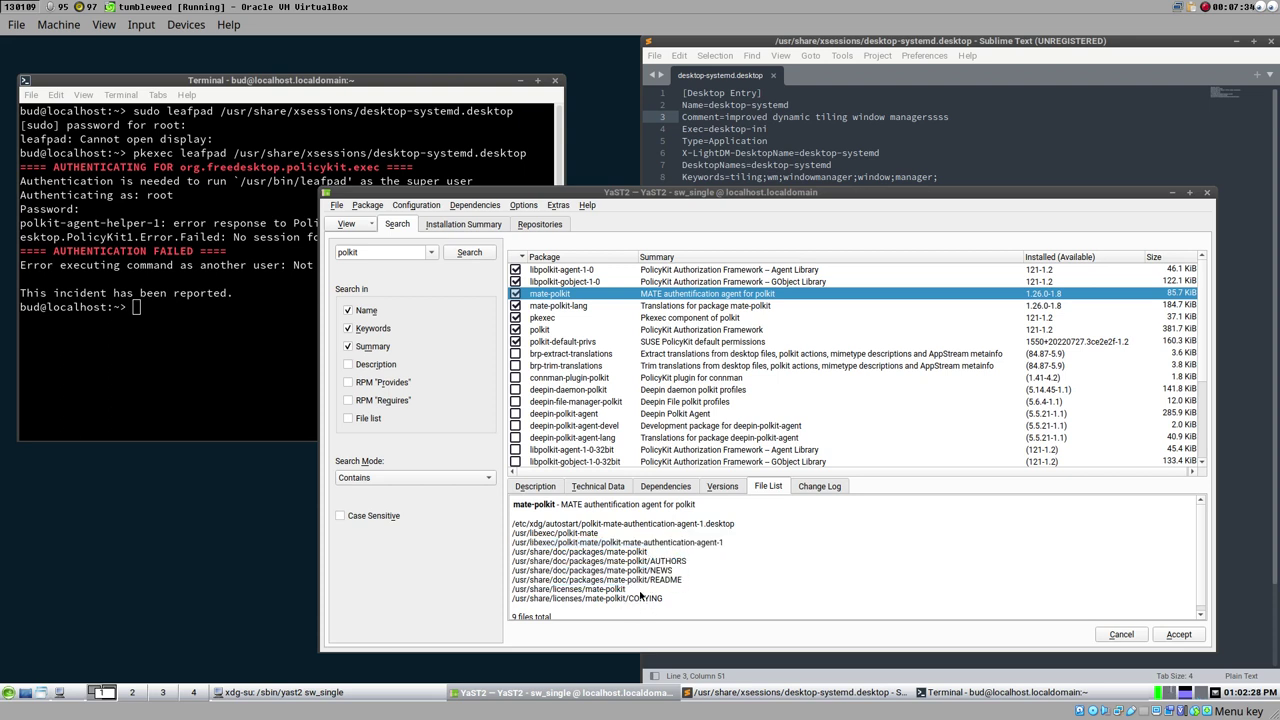
# - Copy /usr/libexec/polkit-mate/polkit-mate-authentication-agent-1 from the mate-polkit file list and run it in the terminal
pyautogui.doubleClick(708, 526)
pyautogui.click(774, 560)
pyautogui.moveTo(730, 546); pyautogui.dragTo(512, 546)
pyautogui.press('super+c')
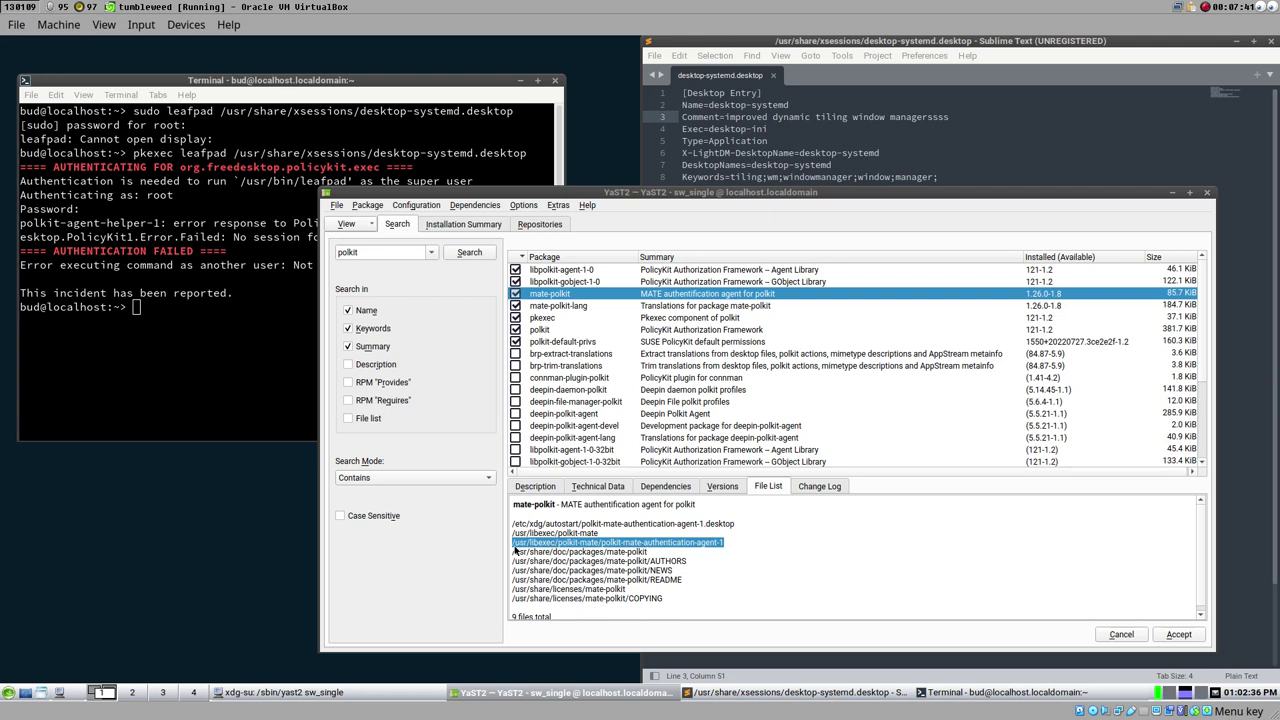
pyautogui.click(157, 316)
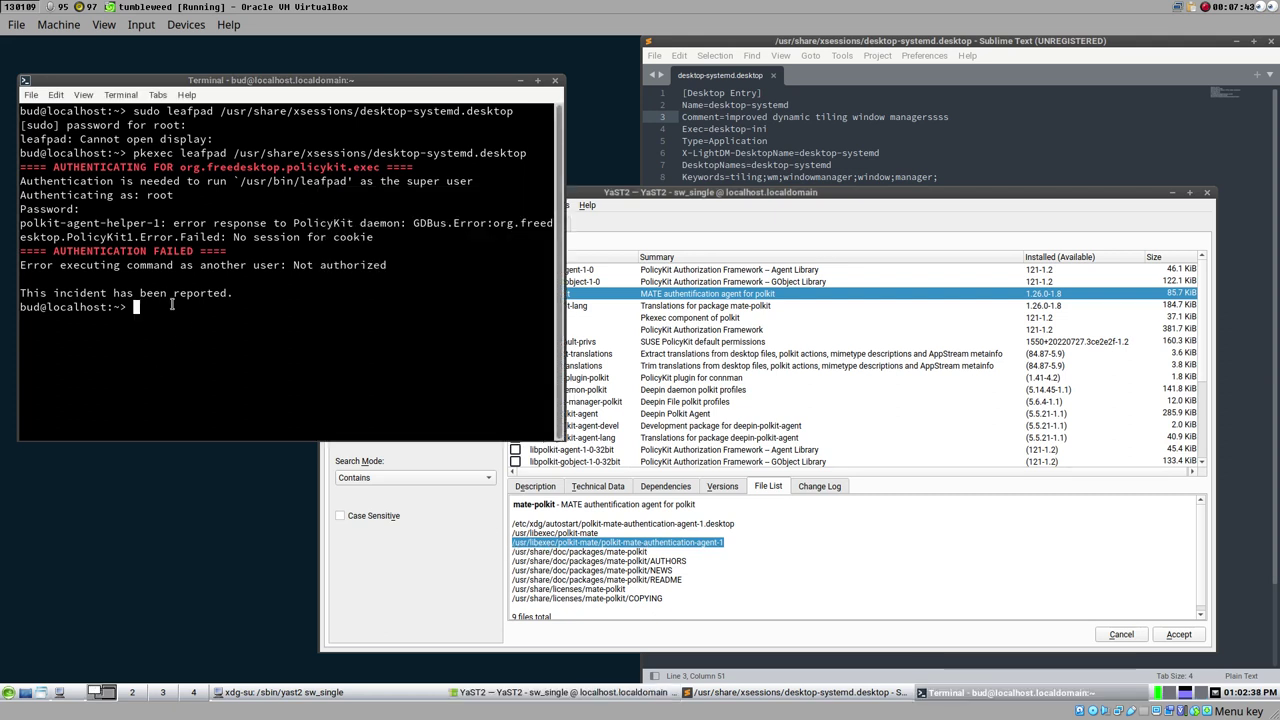
pyautogui.middleClick(167, 318)
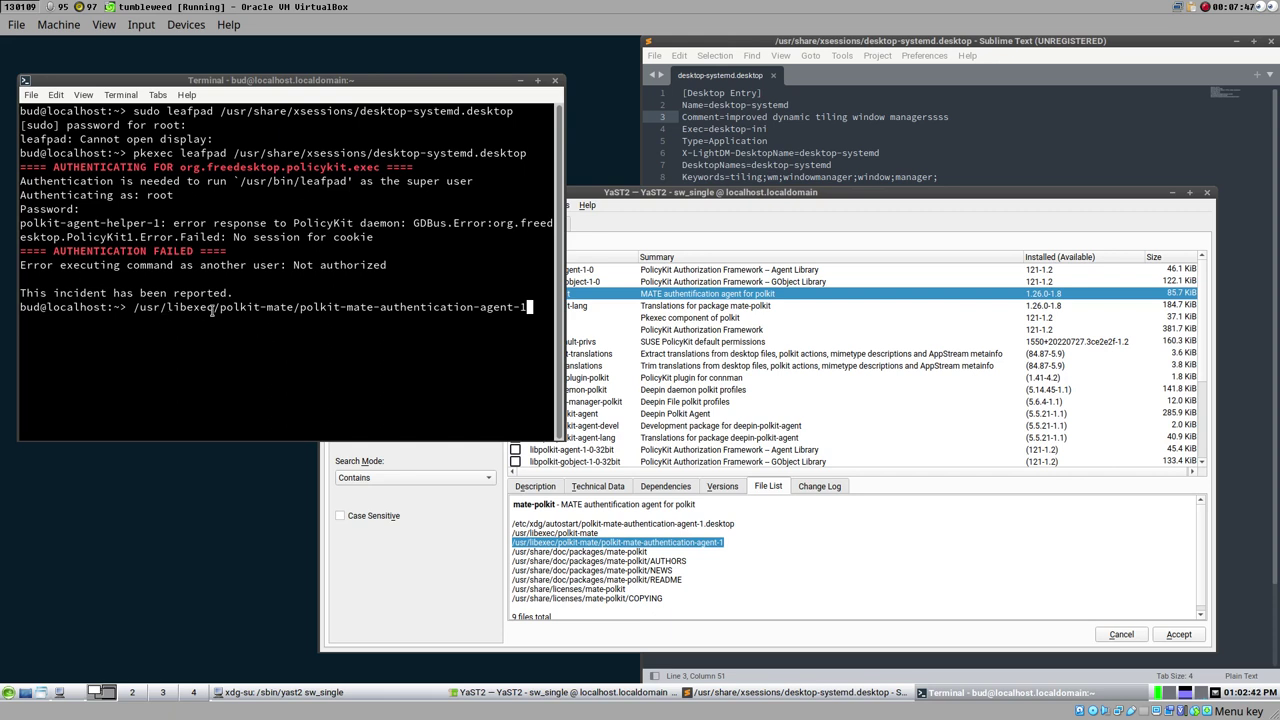
pyautogui.moveTo(211, 312); pyautogui.dragTo(133, 310)
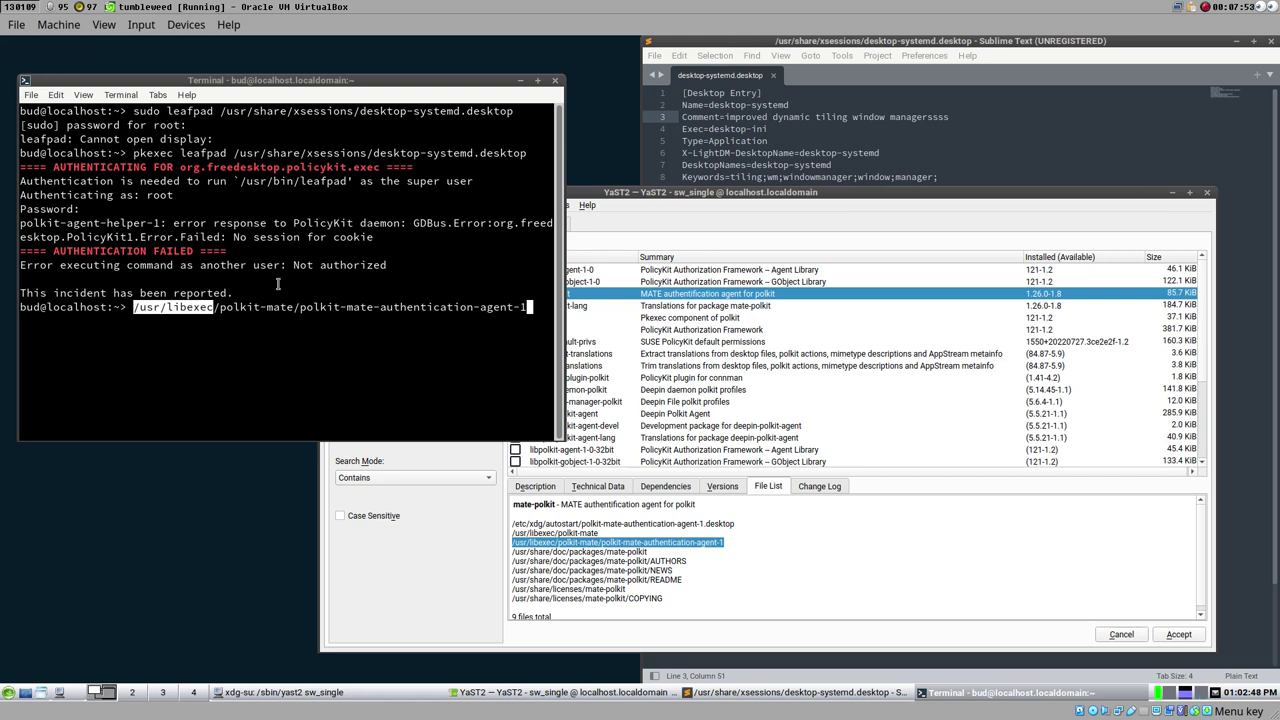
pyautogui.click(532, 308)
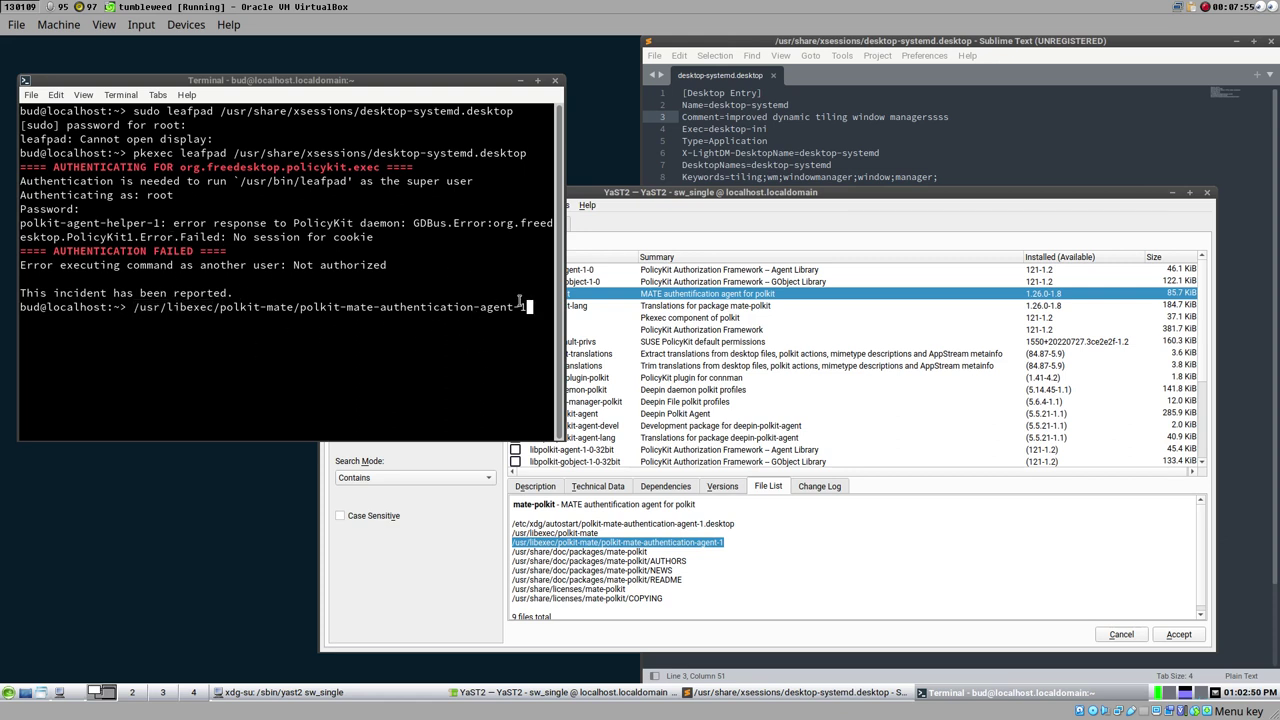
pyautogui.press('Return')
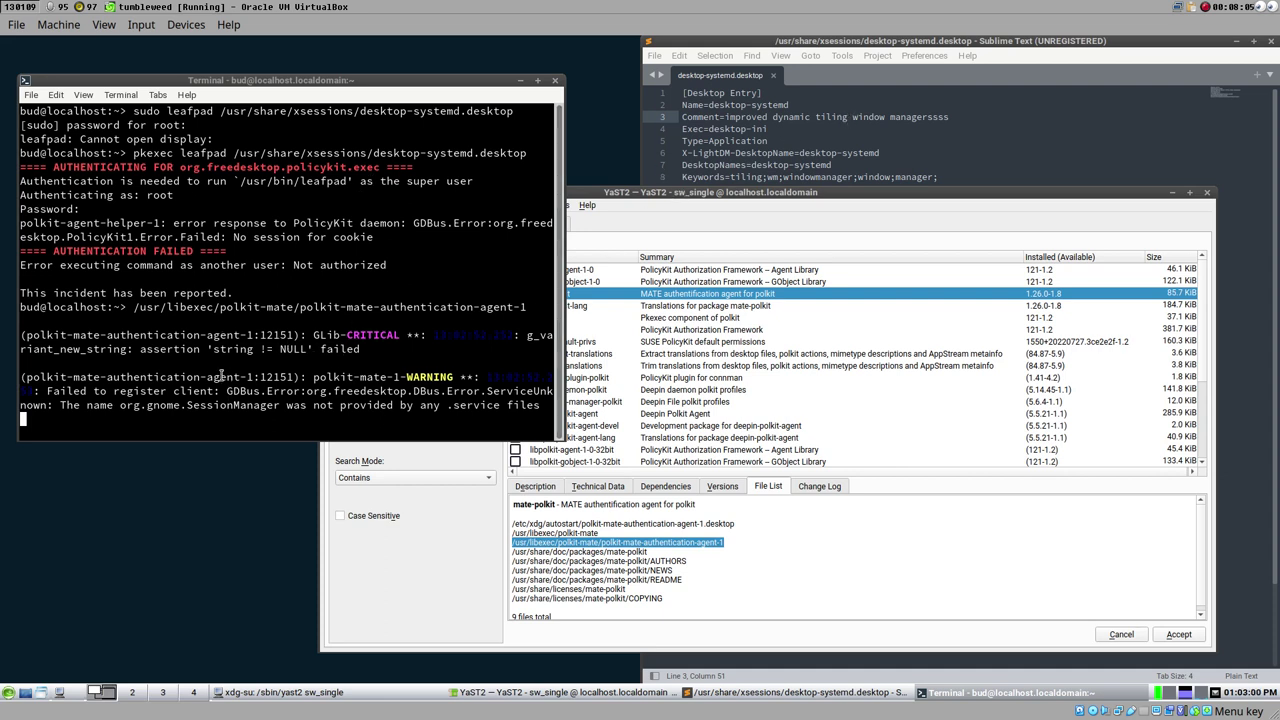
# - Save desktop-systemd.desktop in Sublime Text, authorizing /bin/cp with the root password in the authentication dialog
pyautogui.click(805, 165)
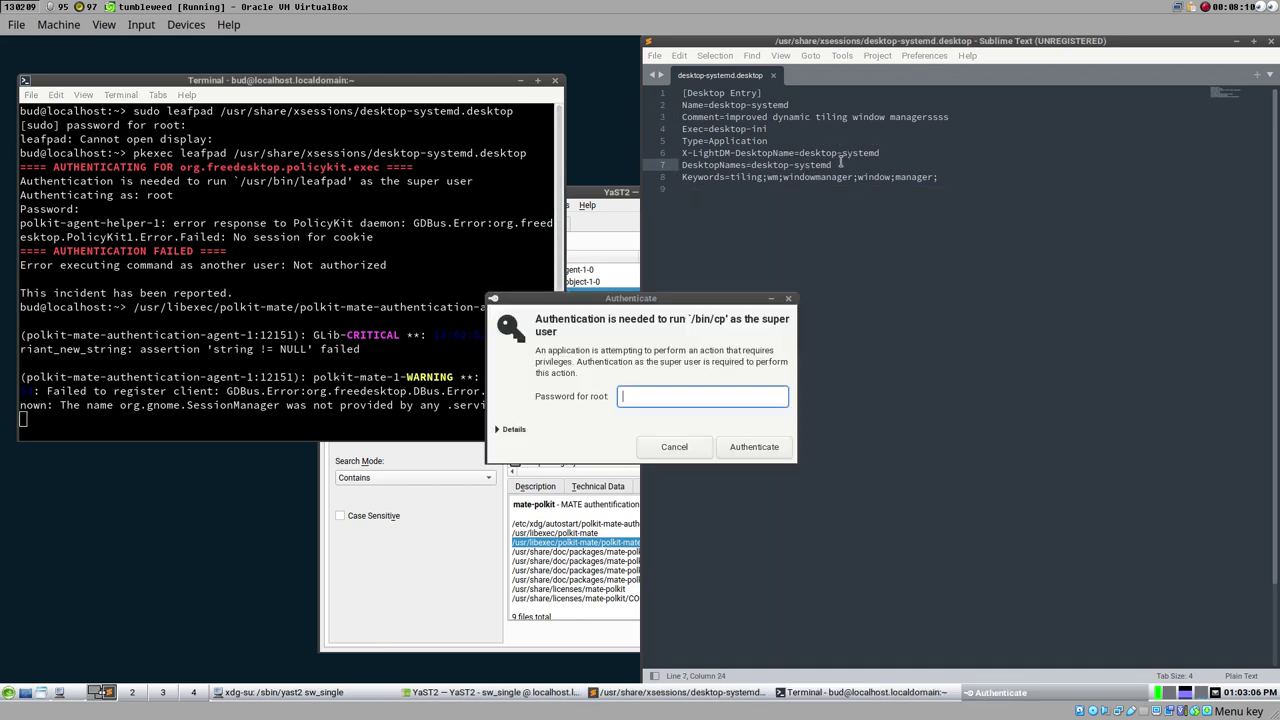
pyautogui.moveTo(796, 301); pyautogui.dragTo(747, 301)
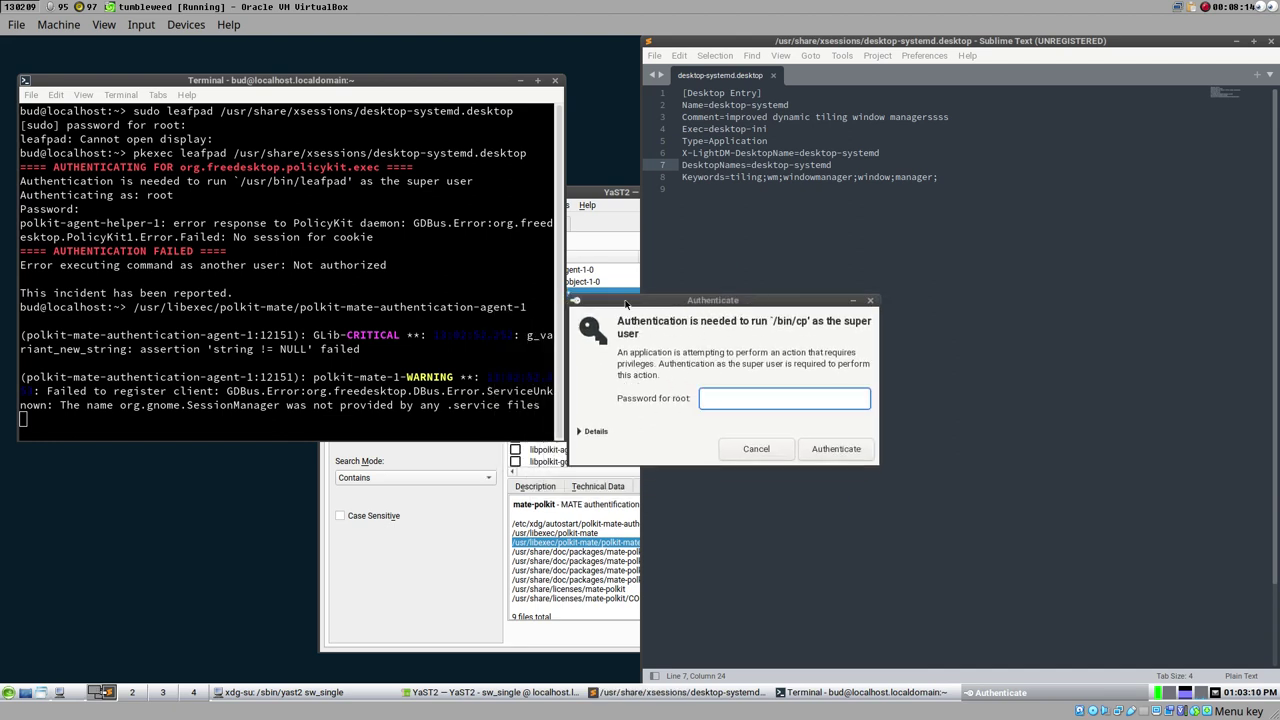
pyautogui.moveTo(675, 307); pyautogui.dragTo(799, 295)
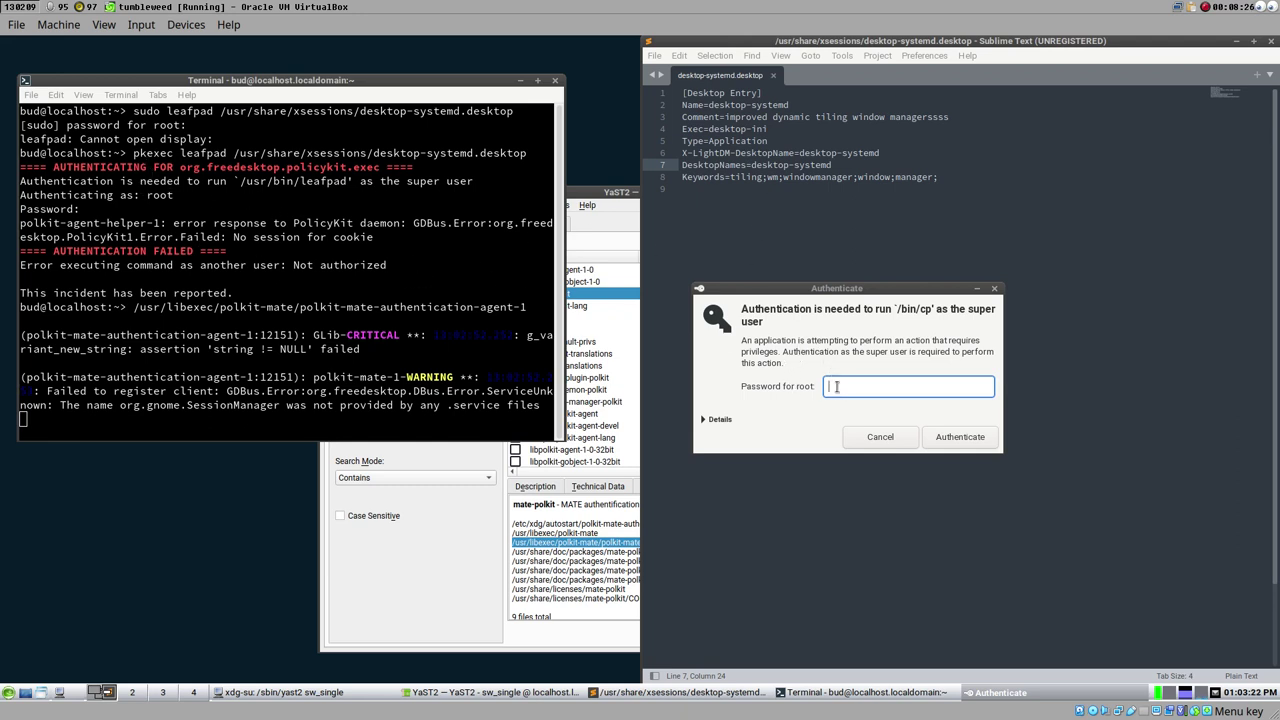
pyautogui.press('Return')
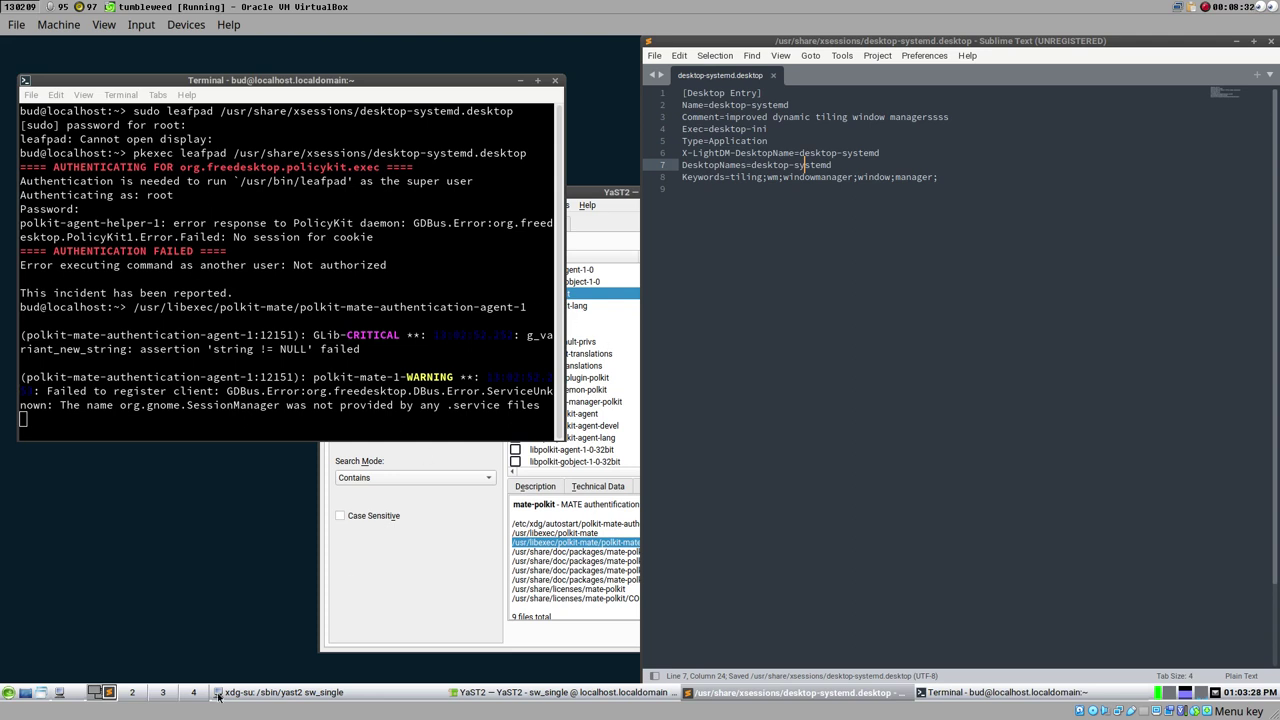
# - Open a second terminal window and move it clear of the one running the authentication agent
pyautogui.click(265, 355)
pyautogui.hotkey('ctrl', 'shift', 'n')
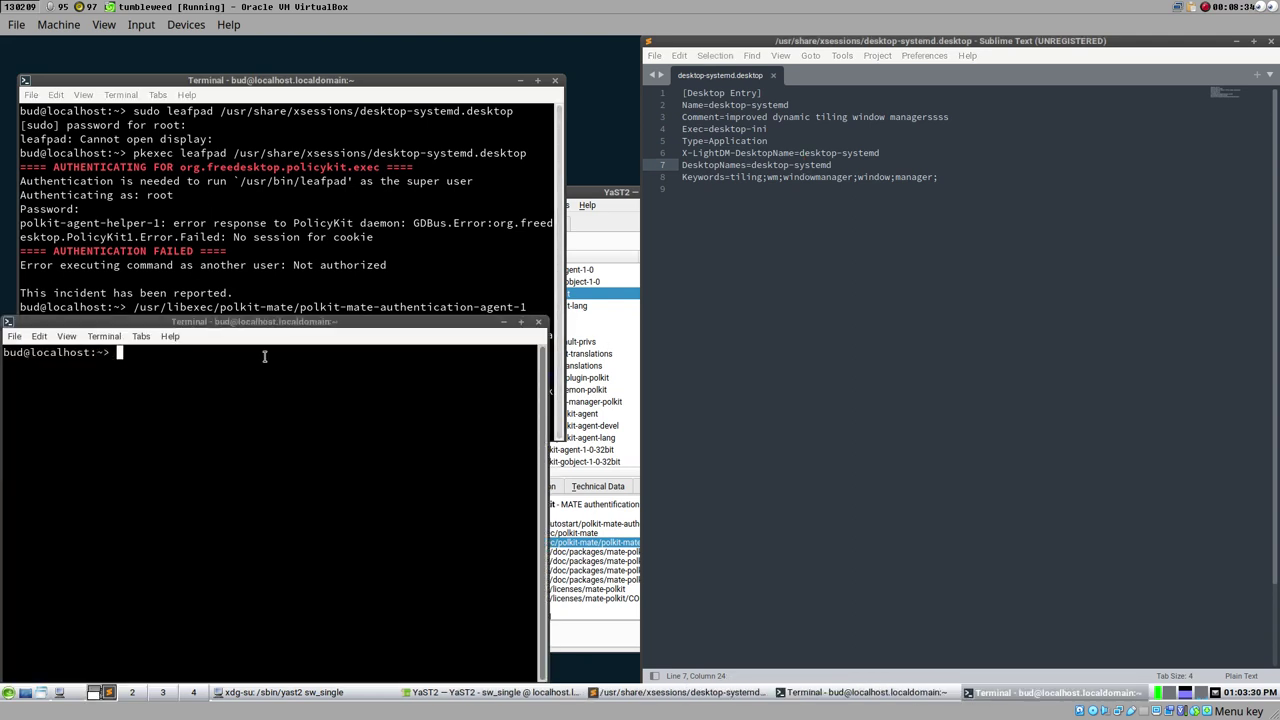
pyautogui.moveTo(266, 322); pyautogui.dragTo(737, 286)
# - Run pkexec leafpad /usr/share/xsessions/desktop-systemd.desktop in the new terminal, authenticate with the root password, and check the output
pyautogui.moveTo(135, 153); pyautogui.dragTo(528, 153)
pyautogui.press('super+c')
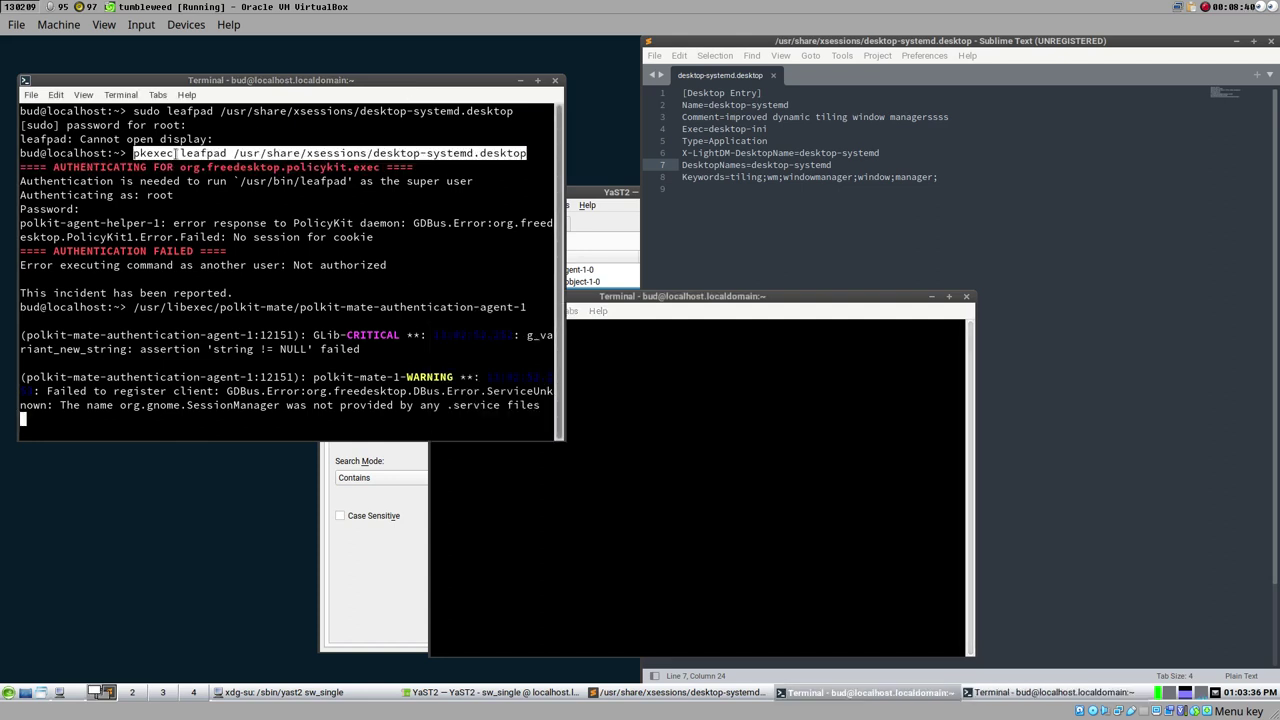
pyautogui.click(661, 423)
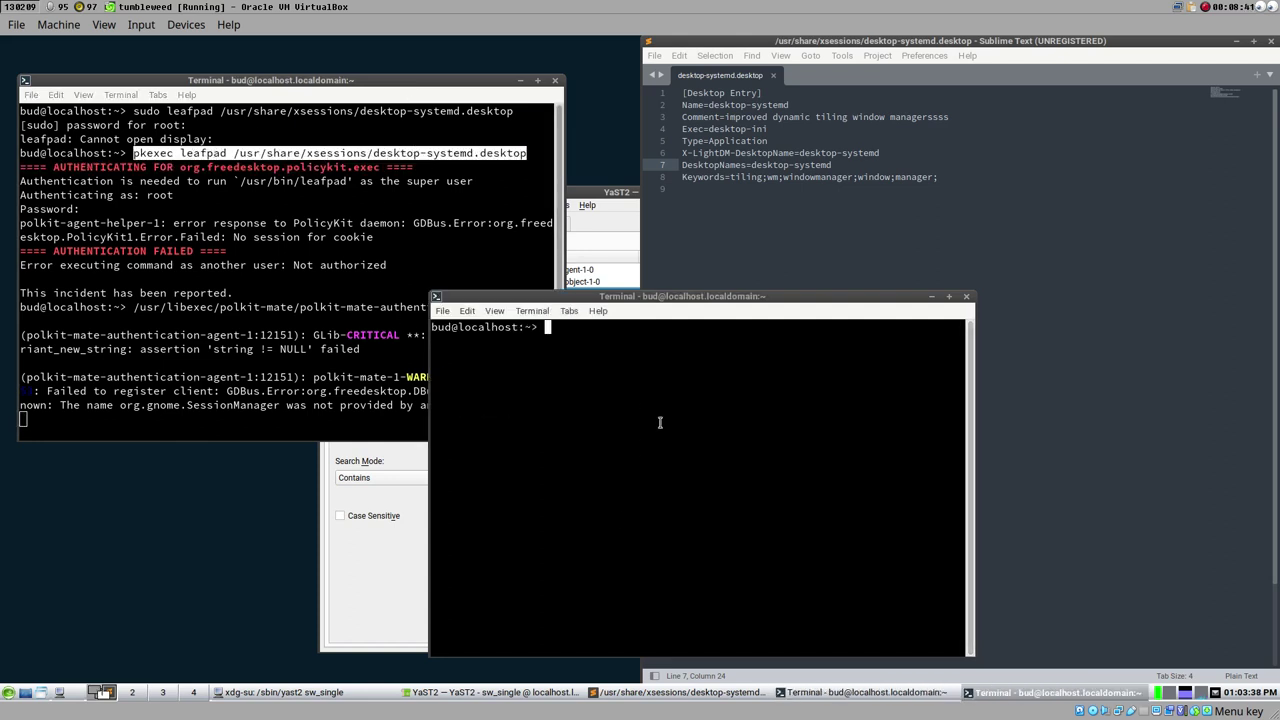
pyautogui.middleClick(591, 371)
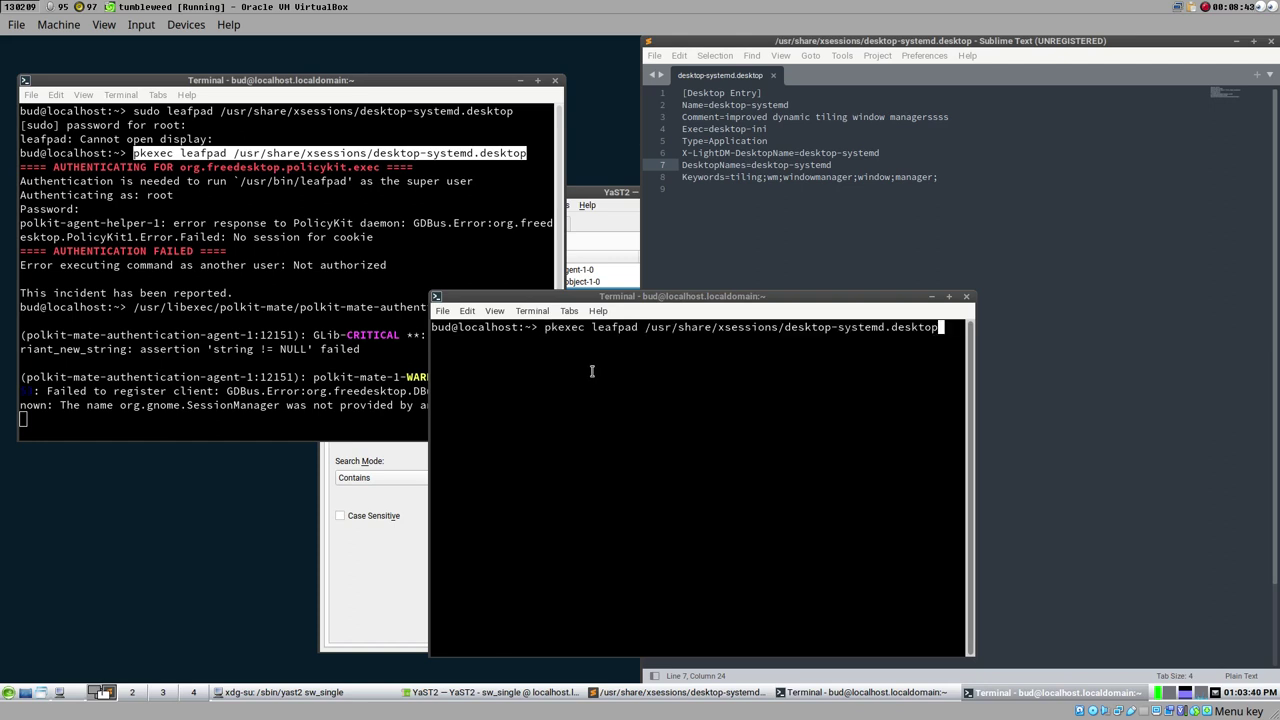
pyautogui.press('Return')
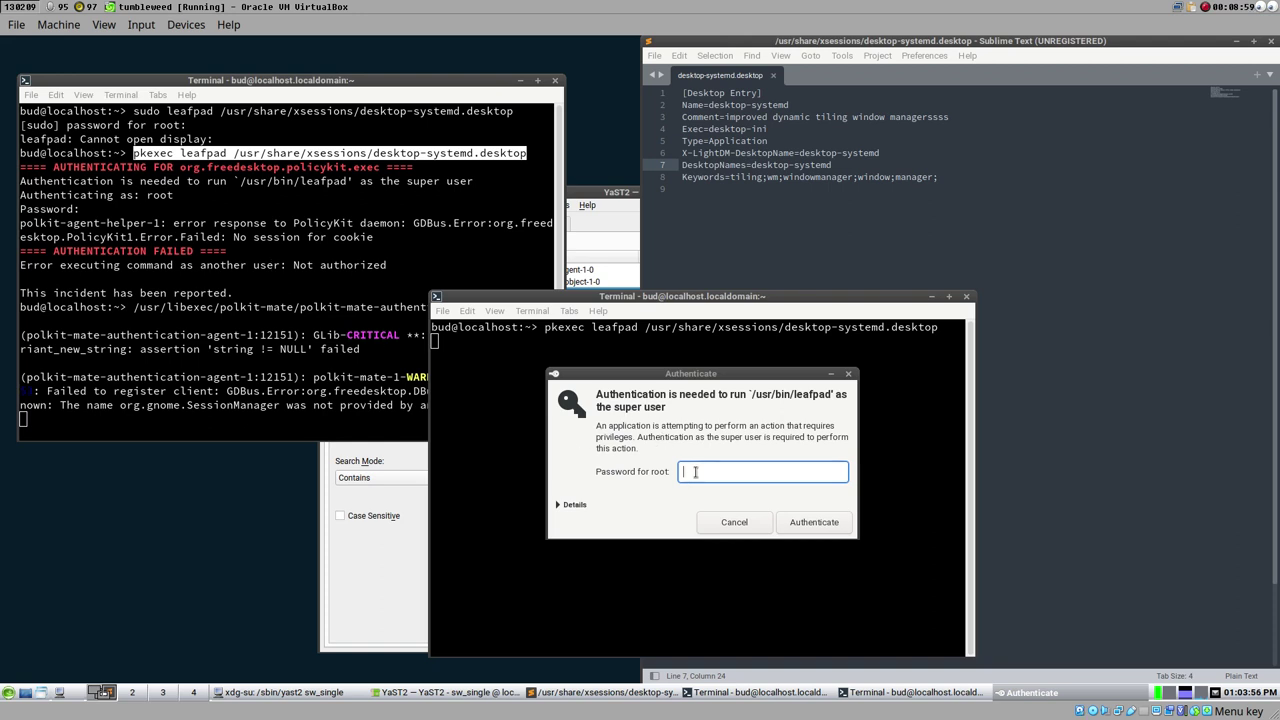
pyautogui.write('•••')
pyautogui.press('Return')
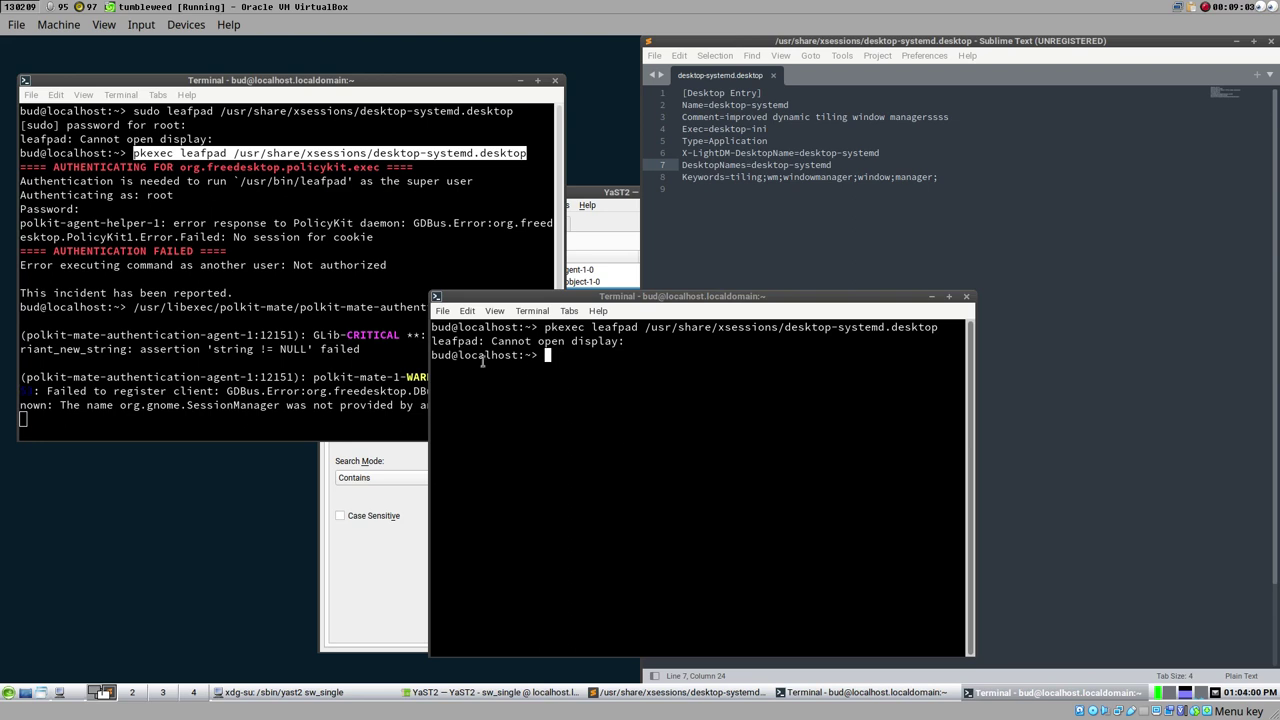
pyautogui.moveTo(449, 344); pyautogui.dragTo(630, 342)
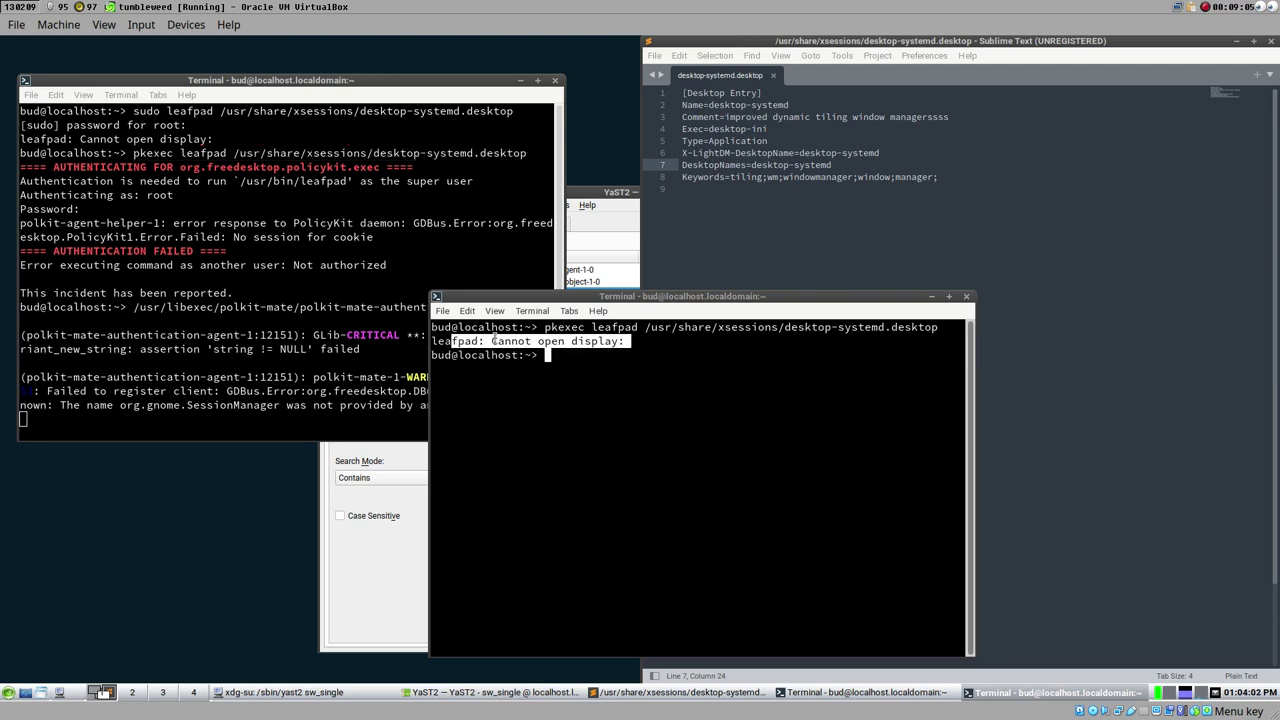
pyautogui.click(596, 351)
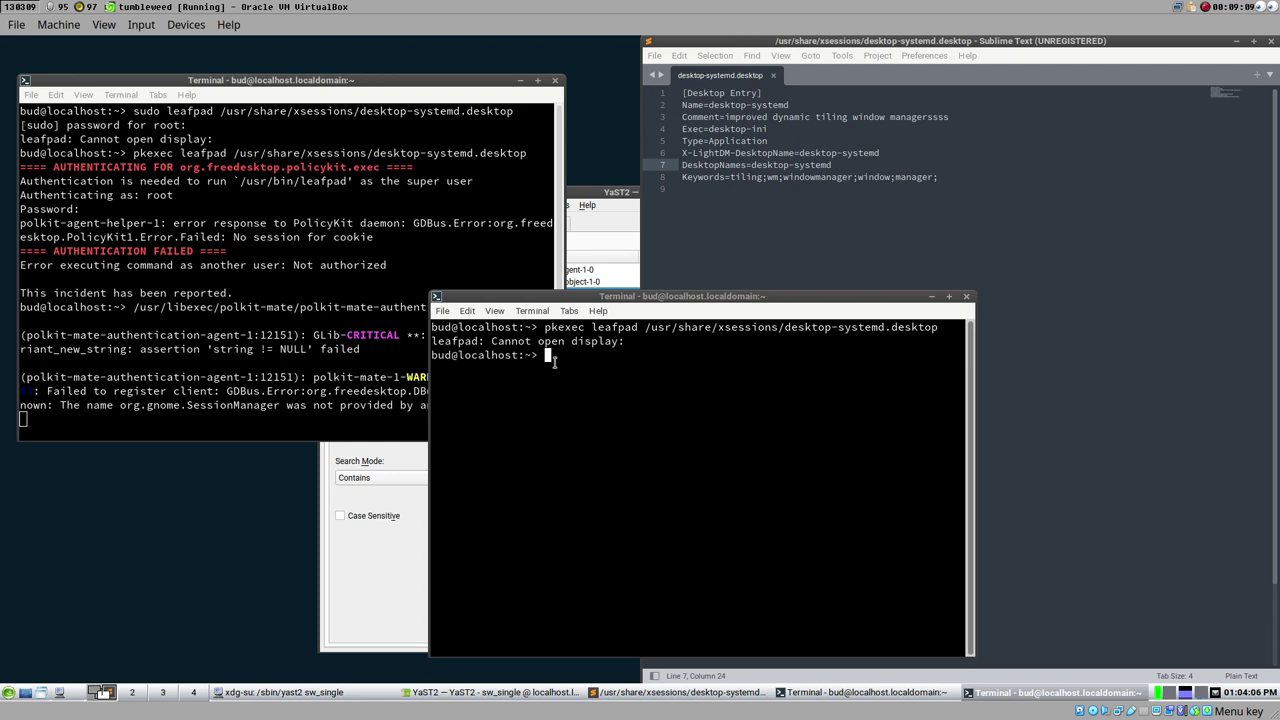
# - Minimize the Sublime Text window and the terminal running the polkit agent, keeping the second terminal open
pyautogui.moveTo(578, 304); pyautogui.dragTo(406, 278)
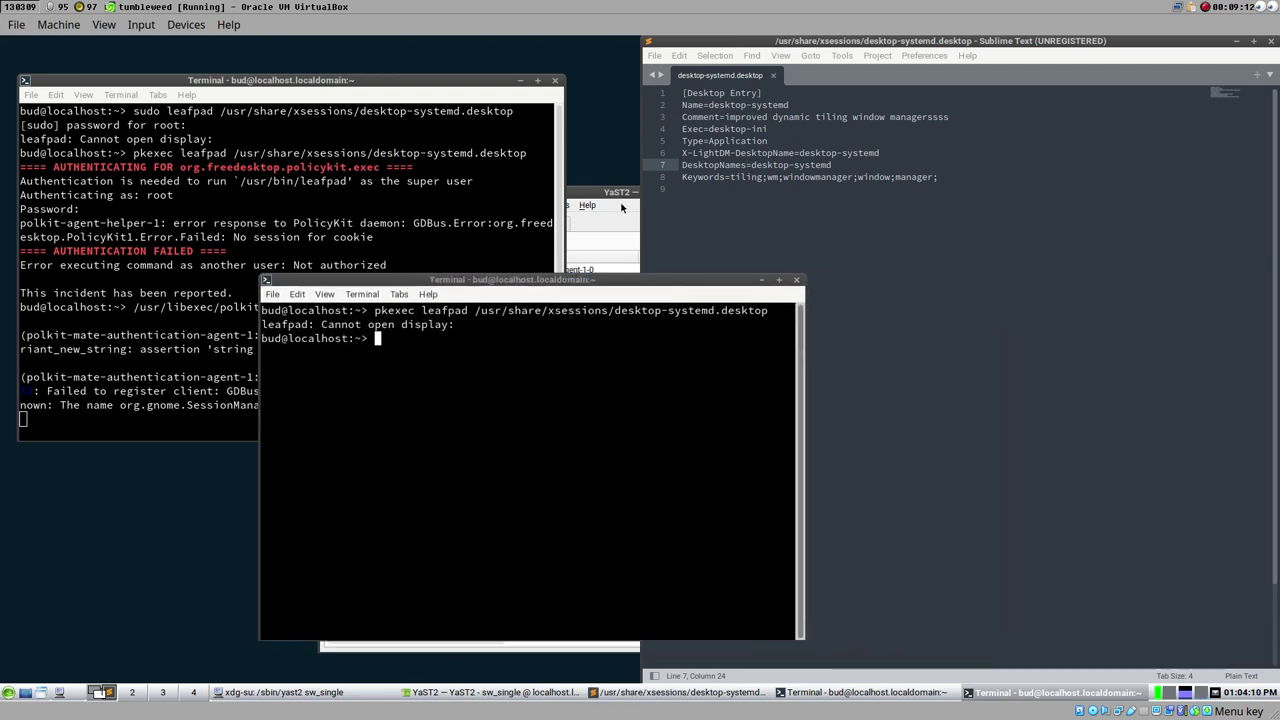
pyautogui.click(856, 153)
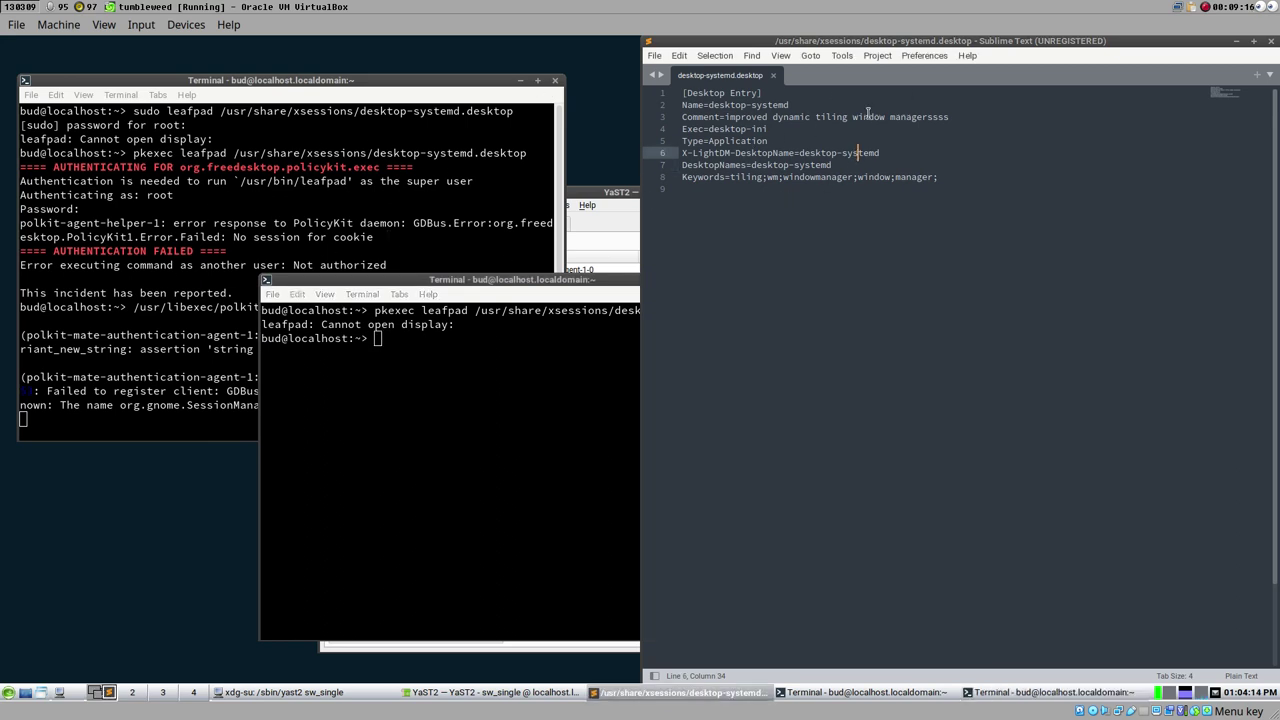
pyautogui.click(1236, 43)
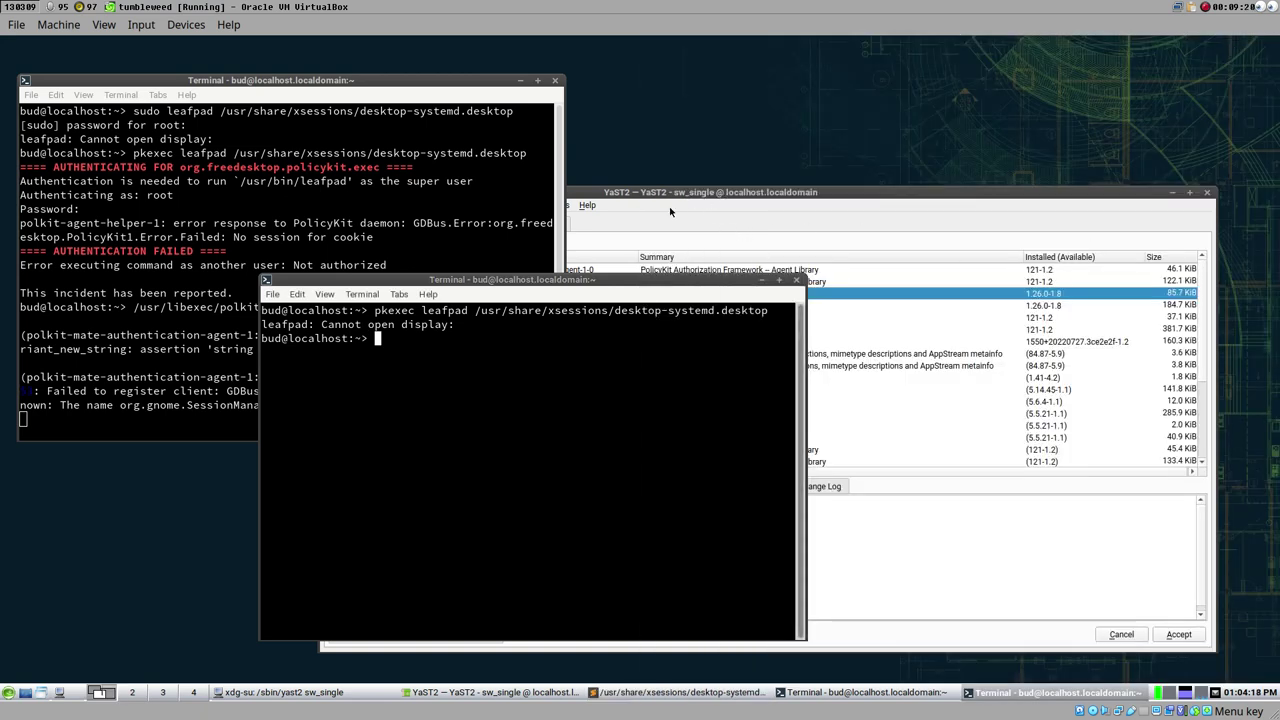
pyautogui.click(519, 81)
# - Bring back the xdg-su password window and arrange it, the YaST2 window and the terminal so all three can be read
pyautogui.click(277, 697)
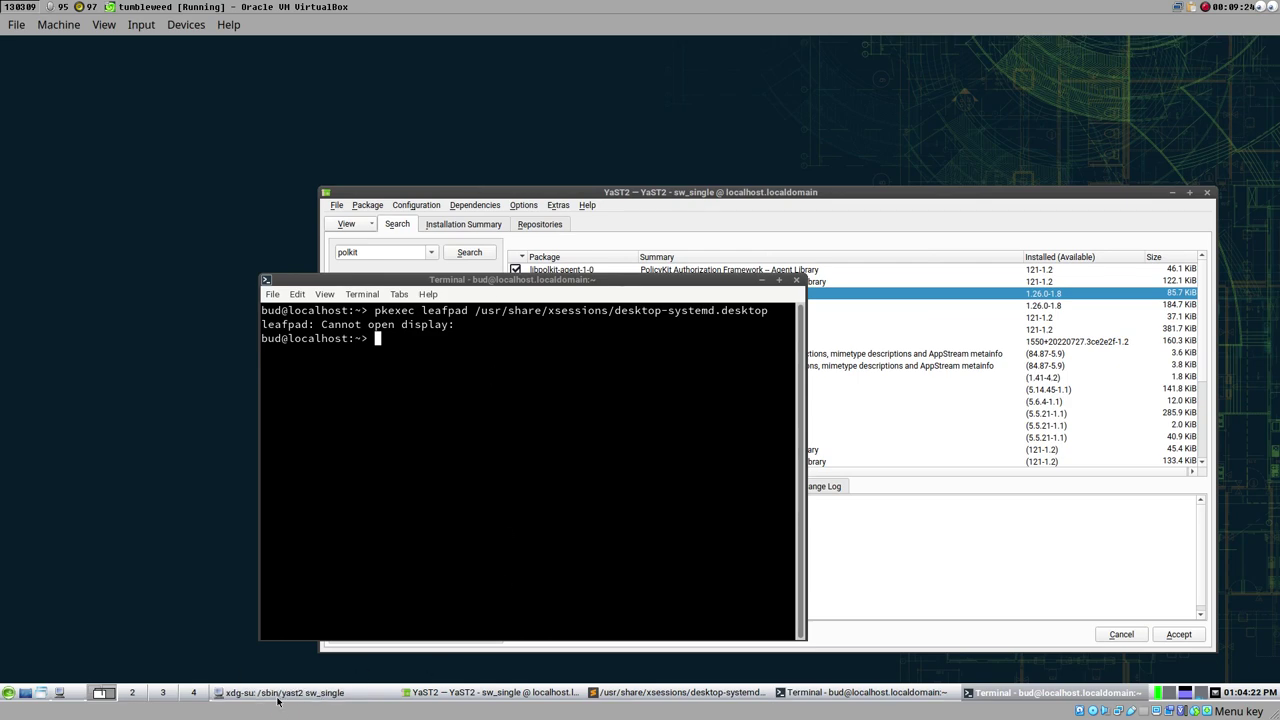
pyautogui.moveTo(263, 531); pyautogui.dragTo(248, 90)
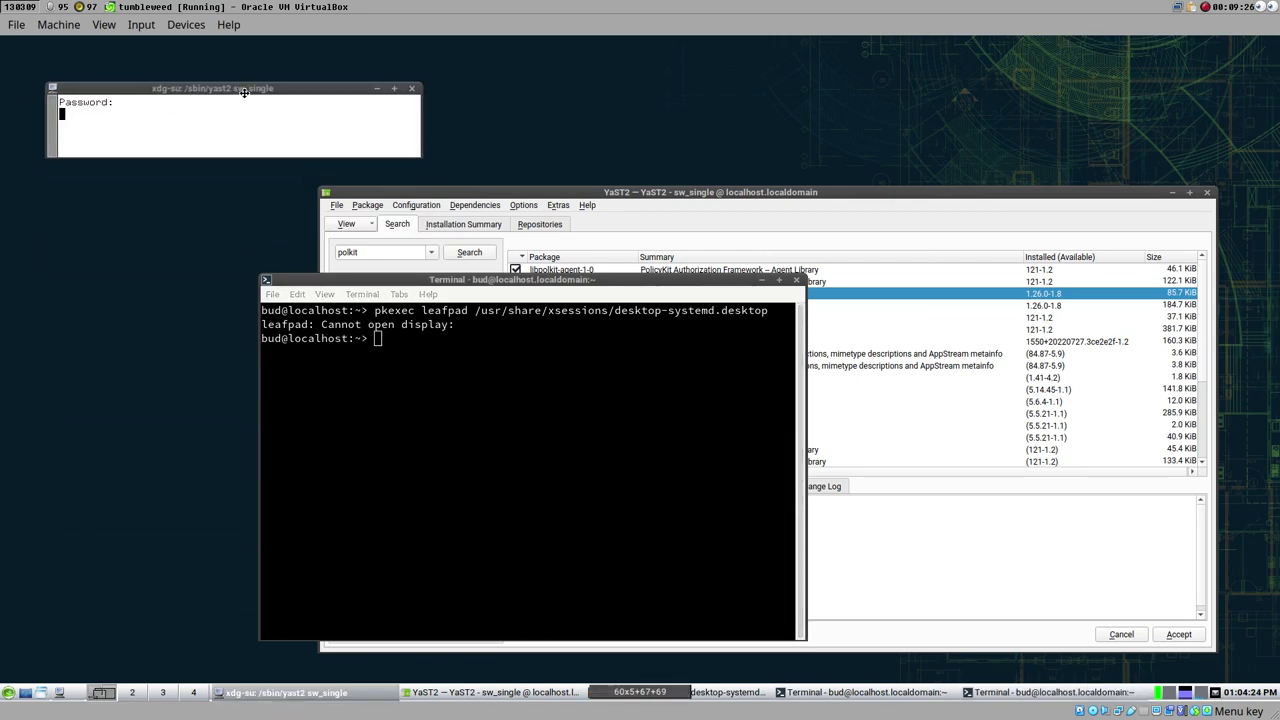
pyautogui.click(442, 195)
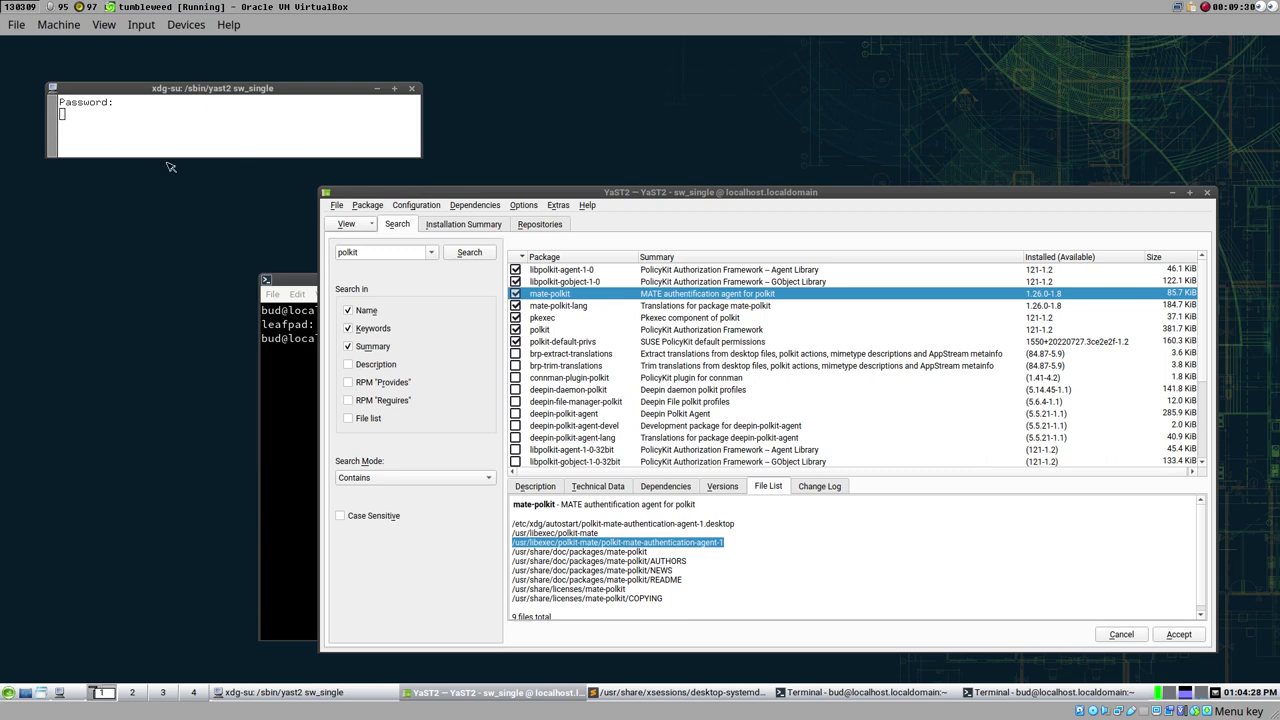
pyautogui.click(295, 286)
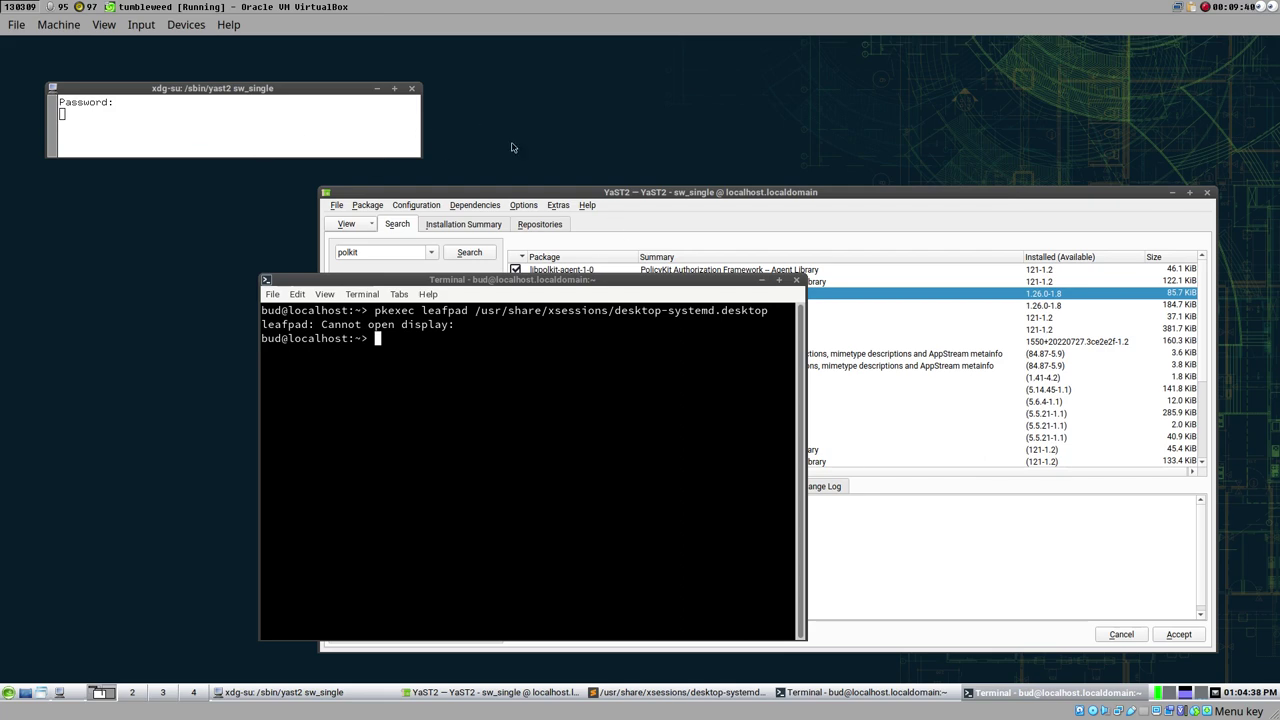
pyautogui.click(652, 193)
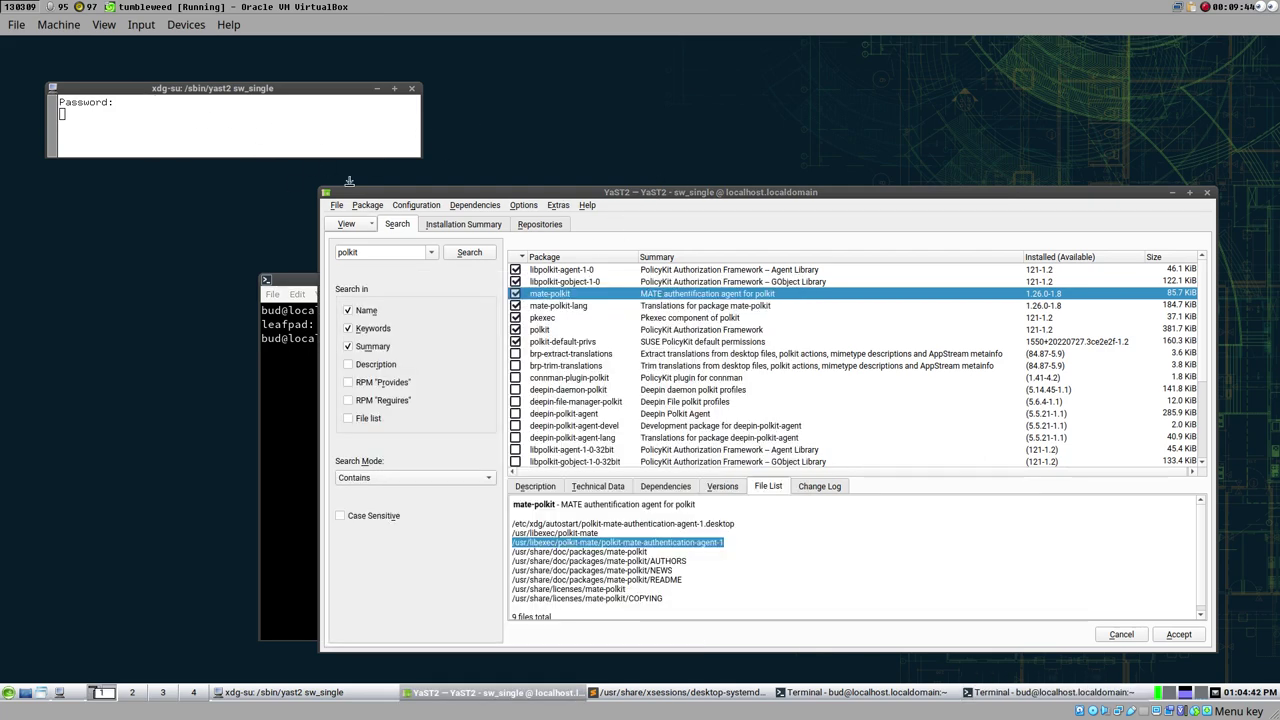
pyautogui.click(306, 284)
pyautogui.moveTo(306, 280); pyautogui.dragTo(71, 272)
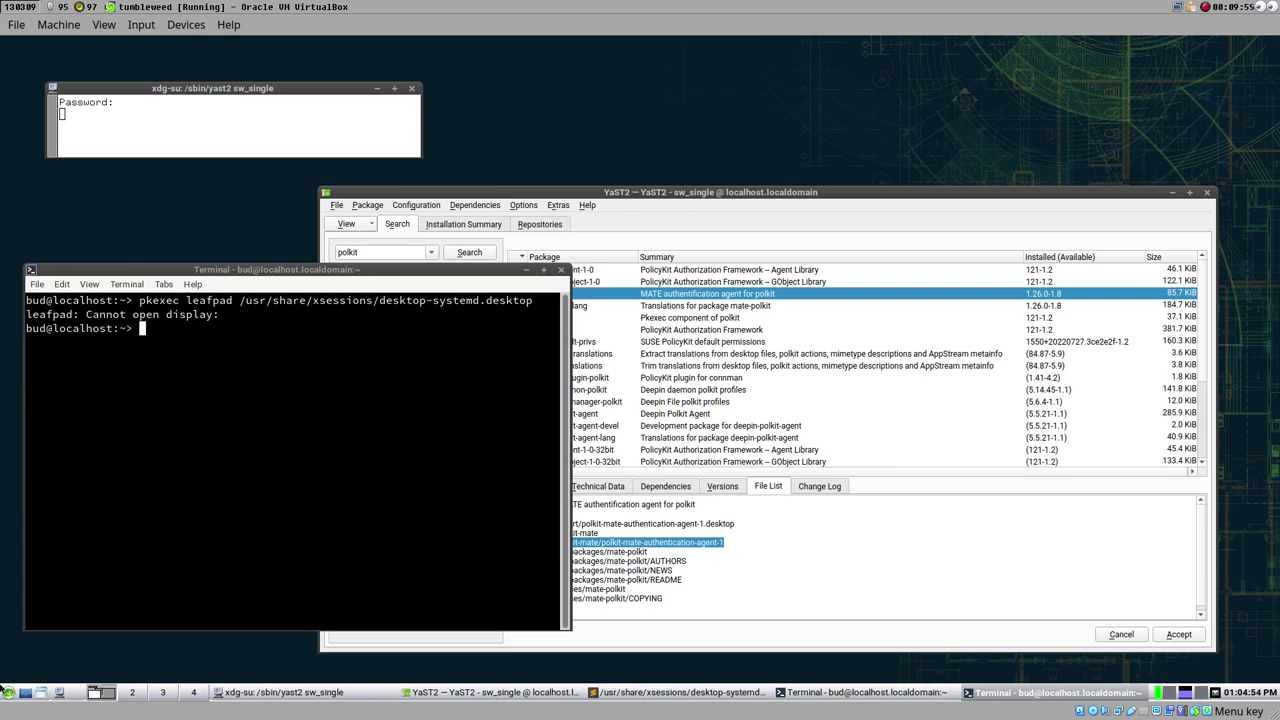
# - Launch Thunar File Manager from the SUSE System applications and move its window over the middle of the desktop
pyautogui.click(9, 693)
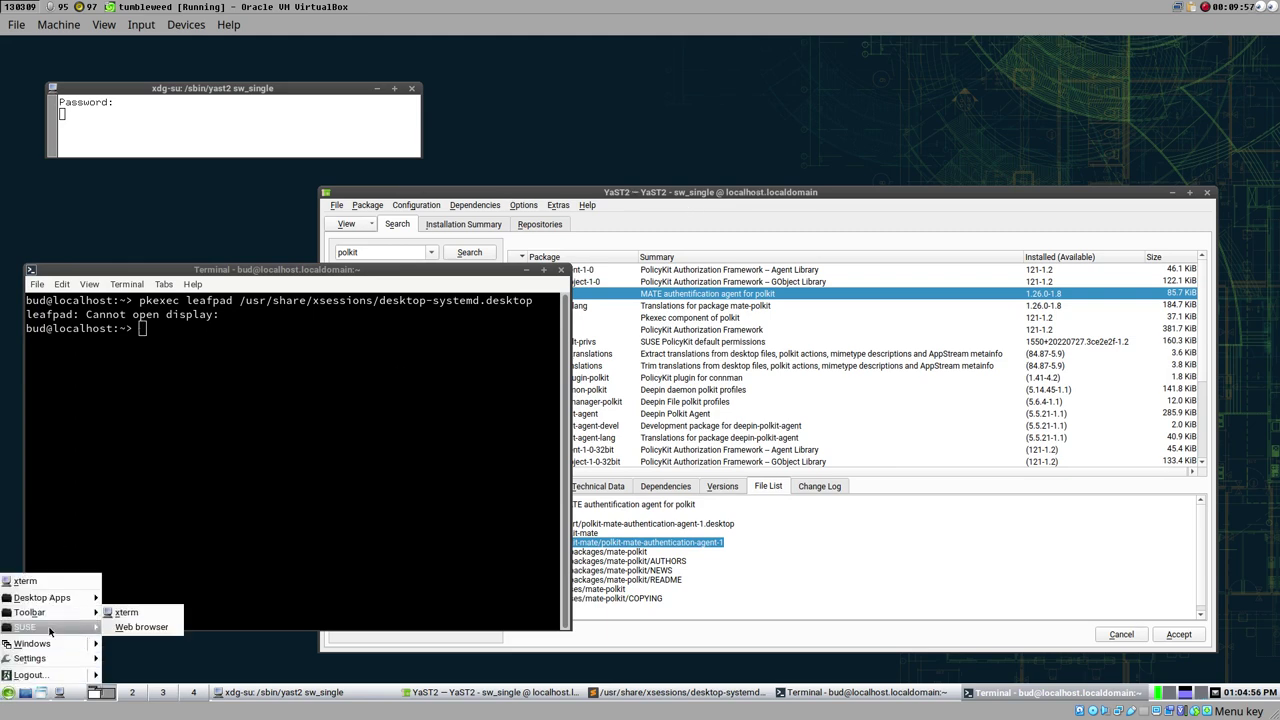
pyautogui.moveTo(53, 627)
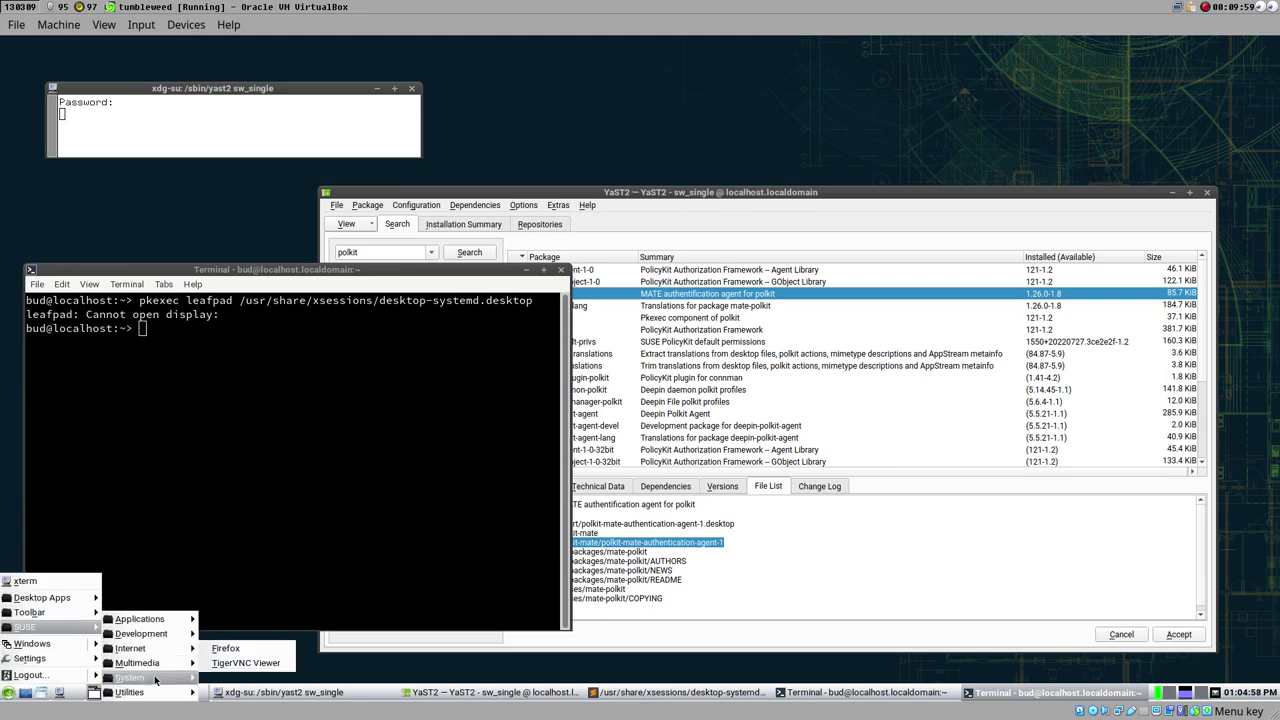
pyautogui.moveTo(170, 677)
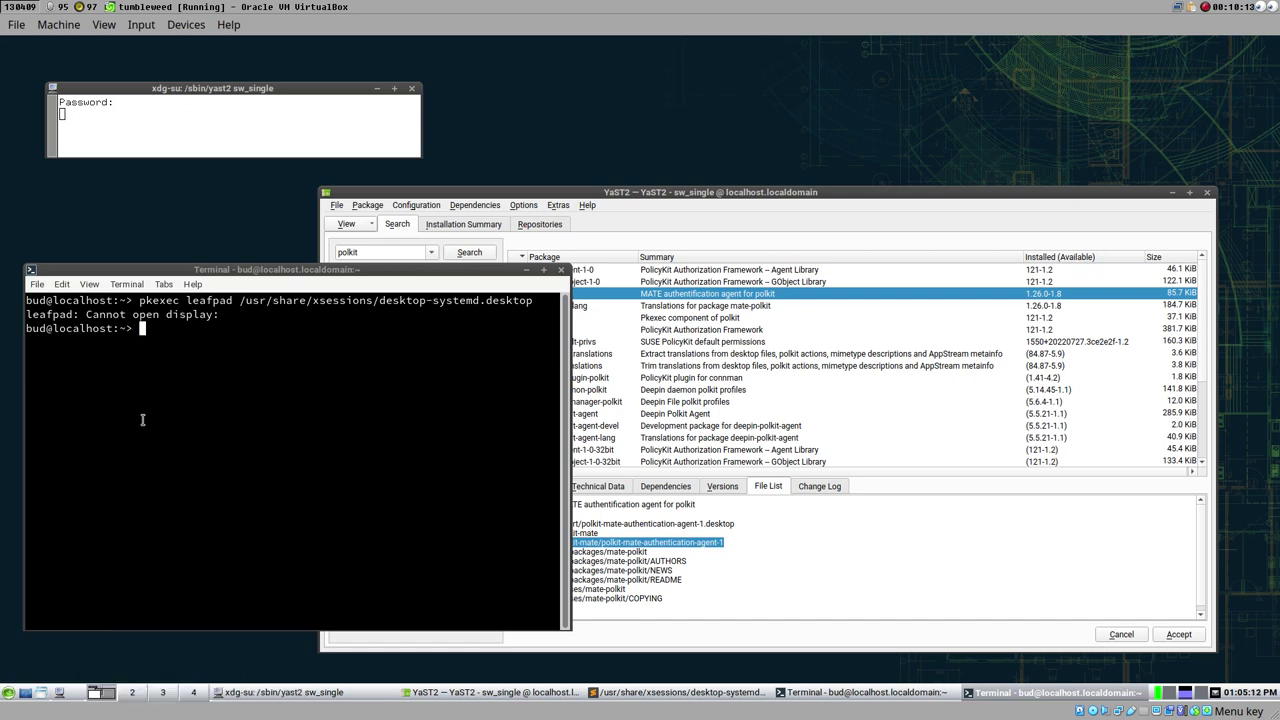
pyautogui.moveTo(54, 628)
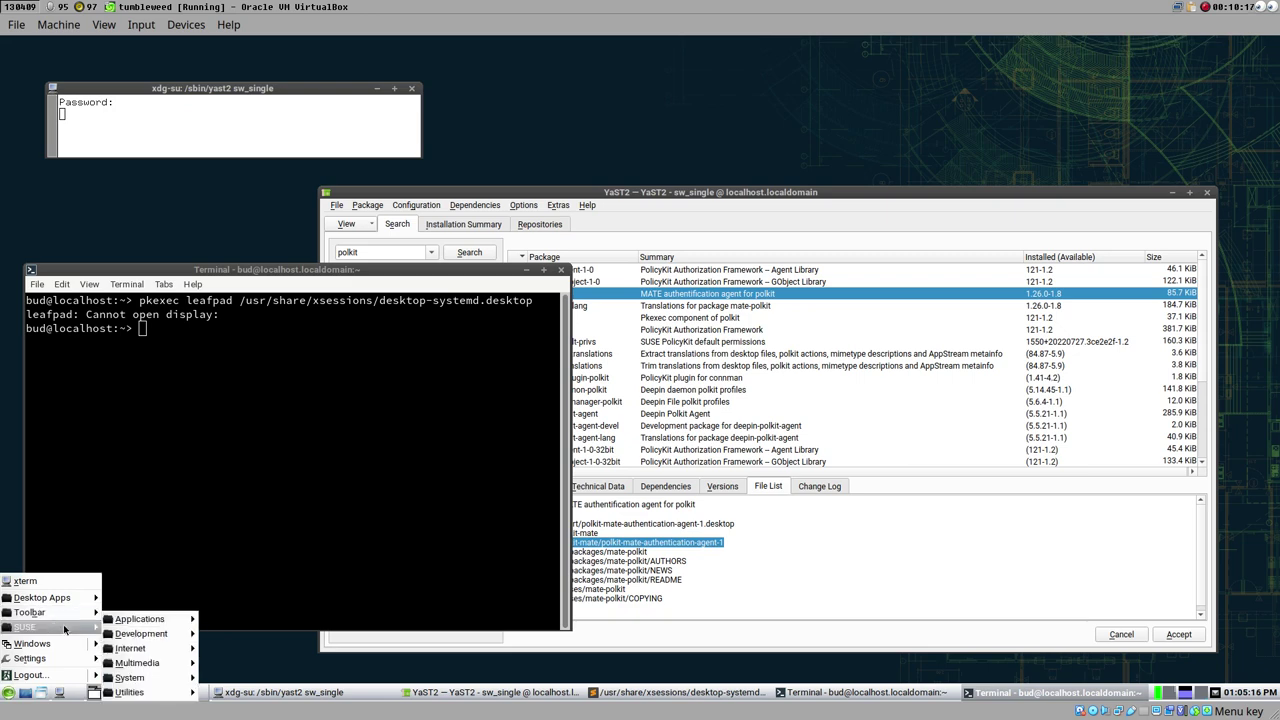
pyautogui.moveTo(185, 680)
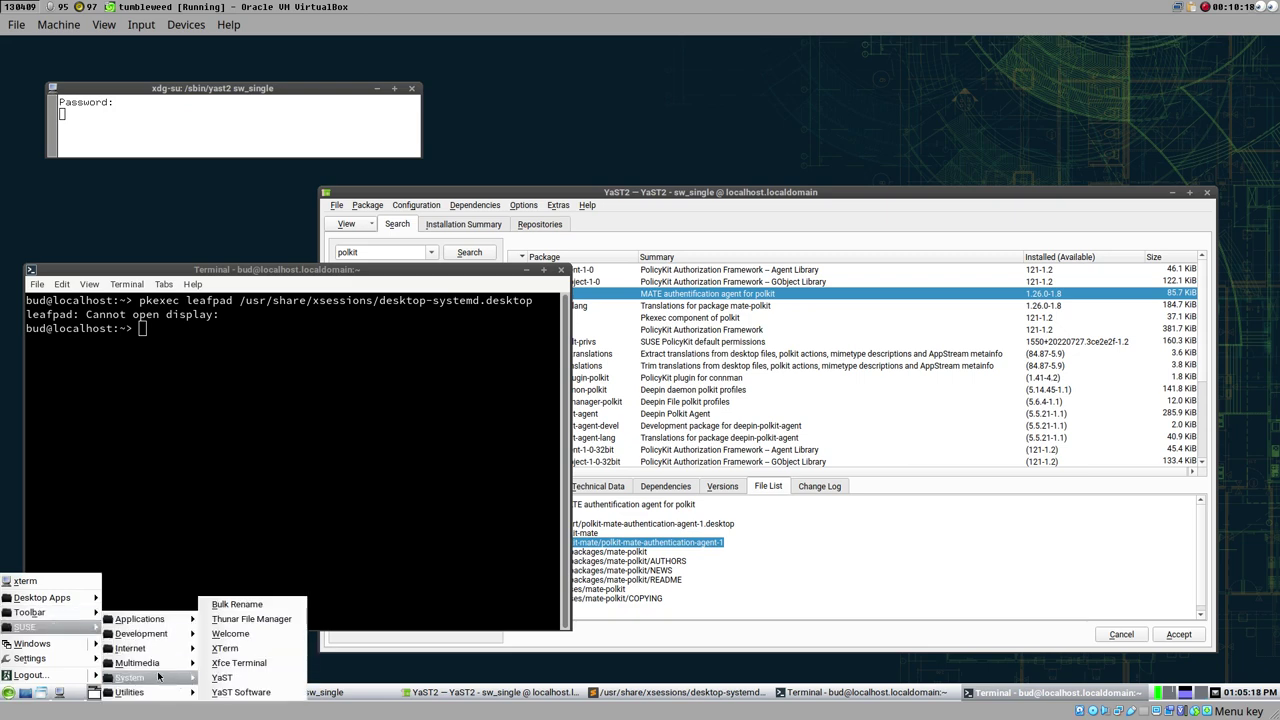
pyautogui.click(280, 619)
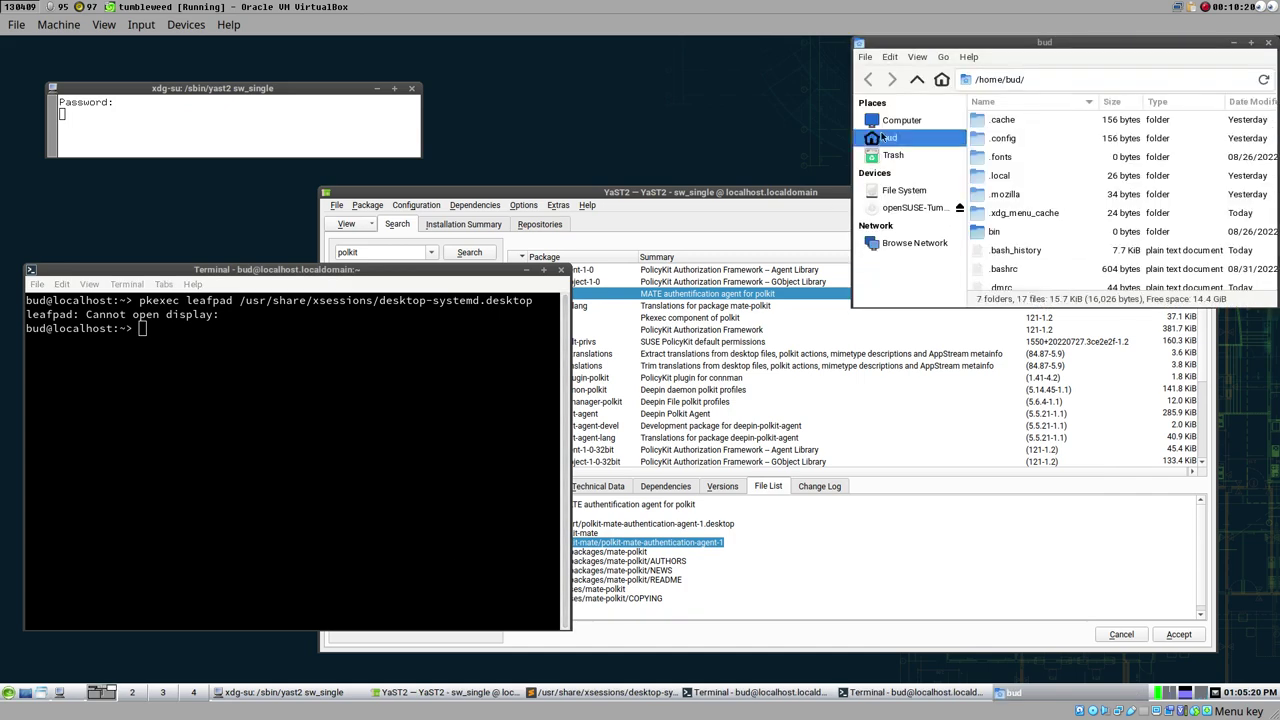
pyautogui.moveTo(945, 43); pyautogui.dragTo(555, 270)
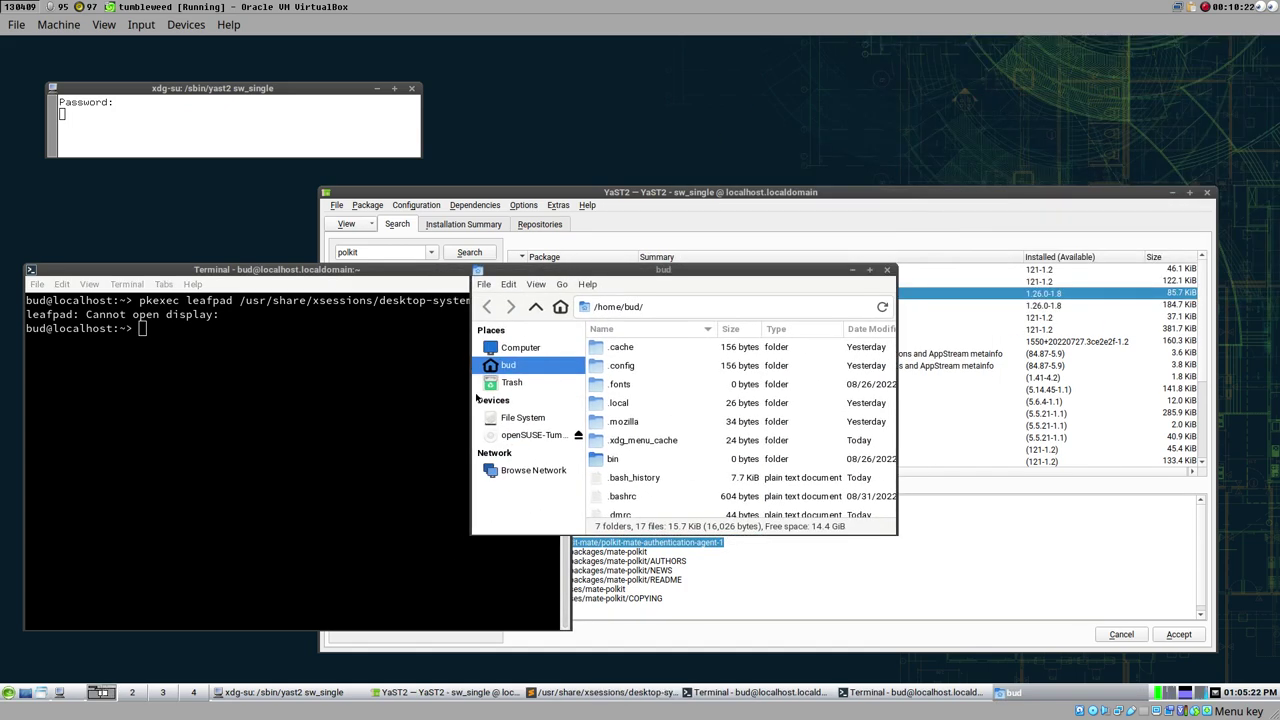
# - Browse from the root of the file system to the /usr/share/applications folder
pyautogui.click(517, 423)
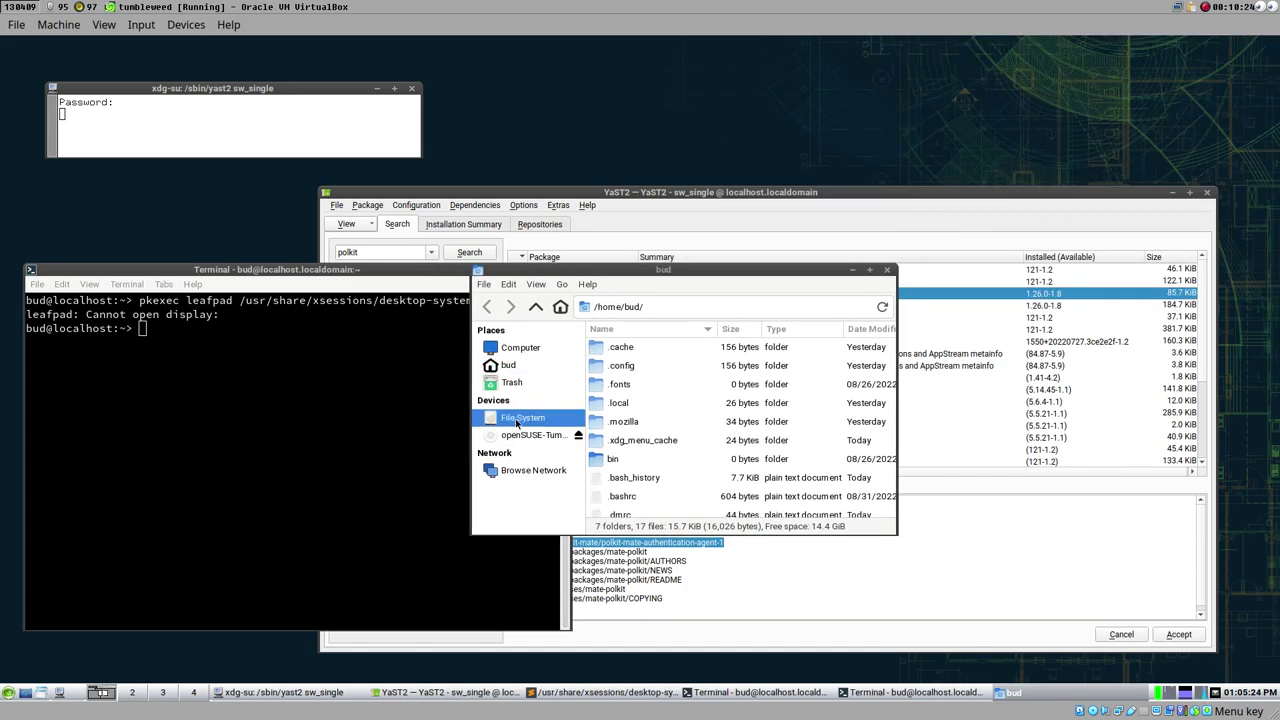
pyautogui.scroll(-2, 652, 430)
pyautogui.scroll(-2, 652, 433)
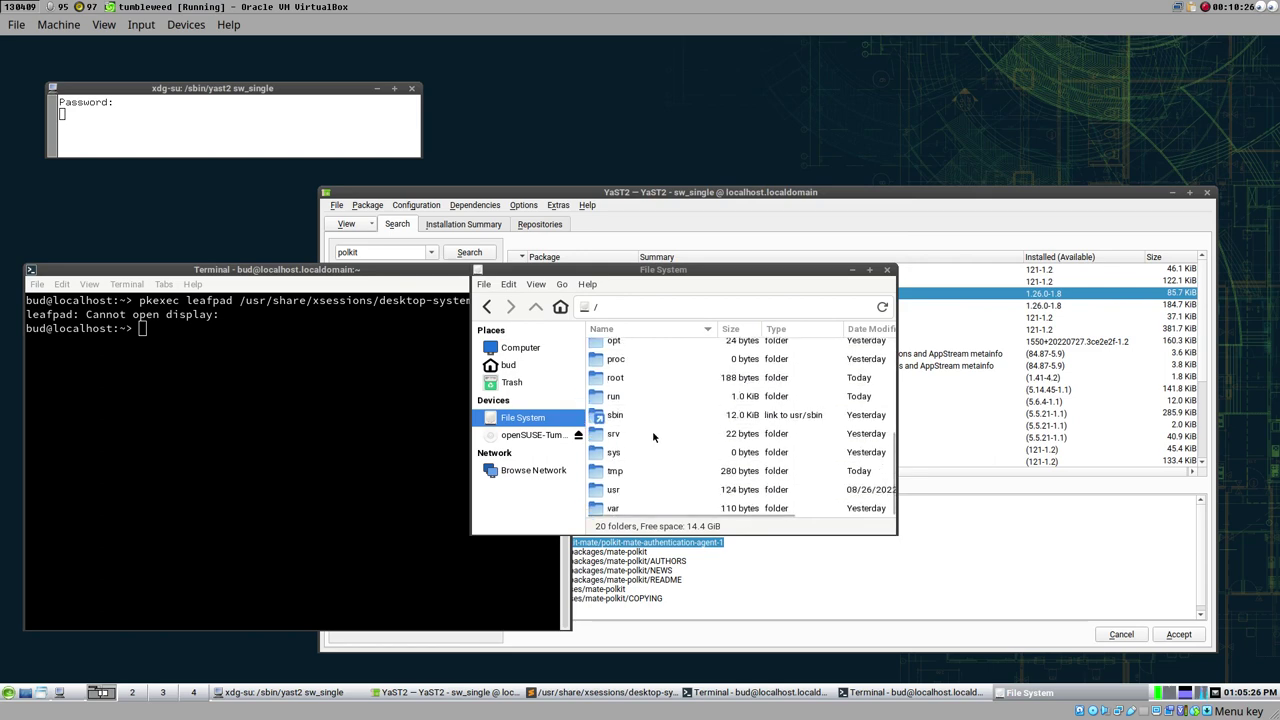
pyautogui.doubleClick(613, 490)
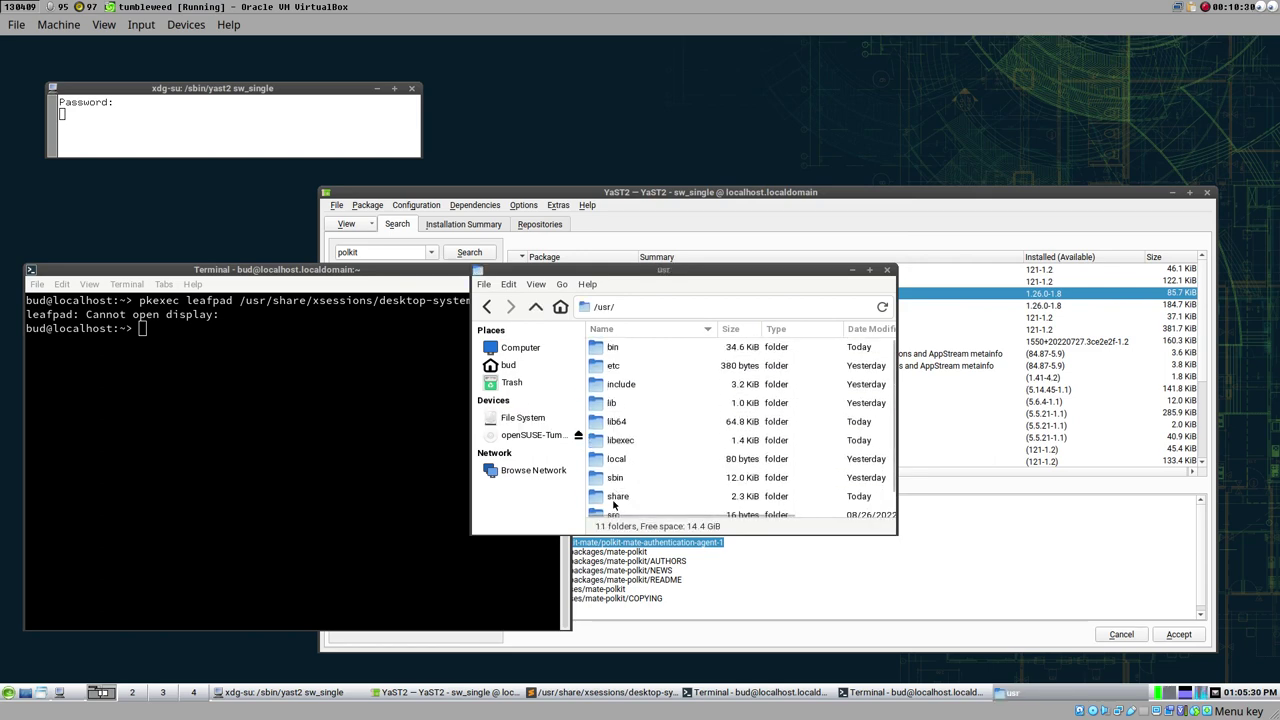
pyautogui.doubleClick(619, 492)
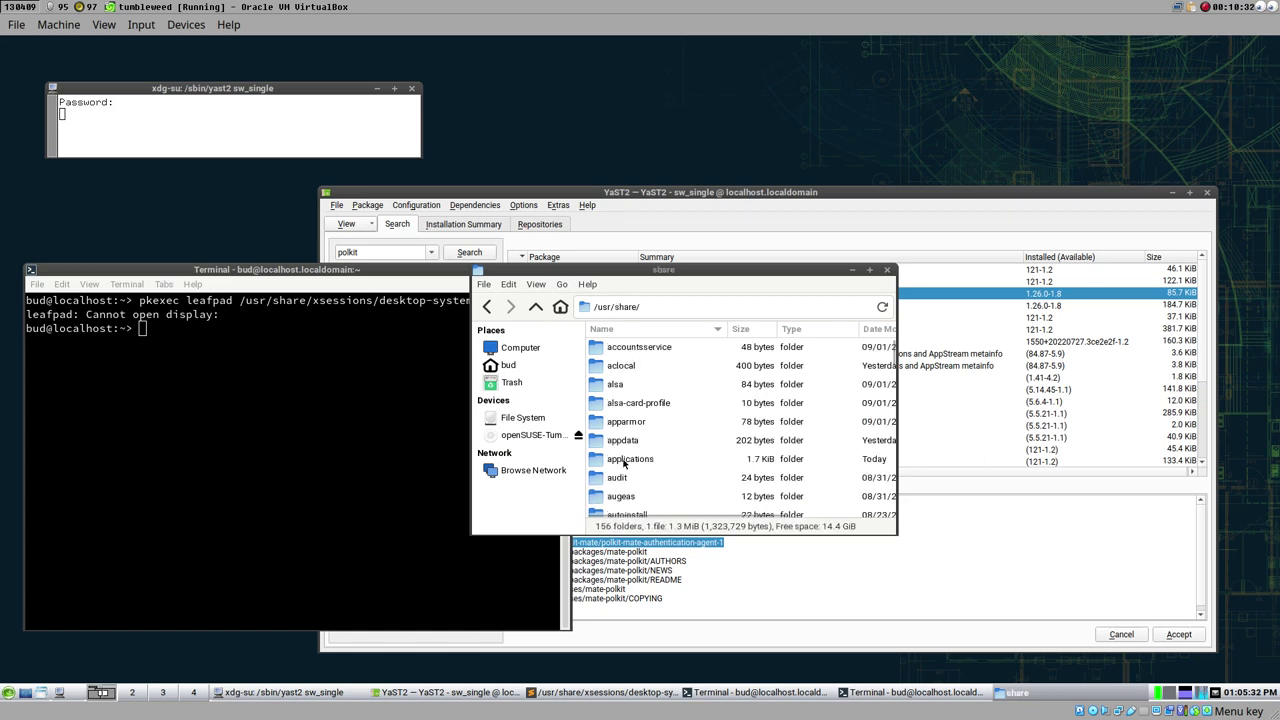
pyautogui.doubleClick(623, 461)
# - Open the YaST2 folder inside /usr/share/applications and widen the Name column to show the full file names
pyautogui.scroll(-2, 758, 380)
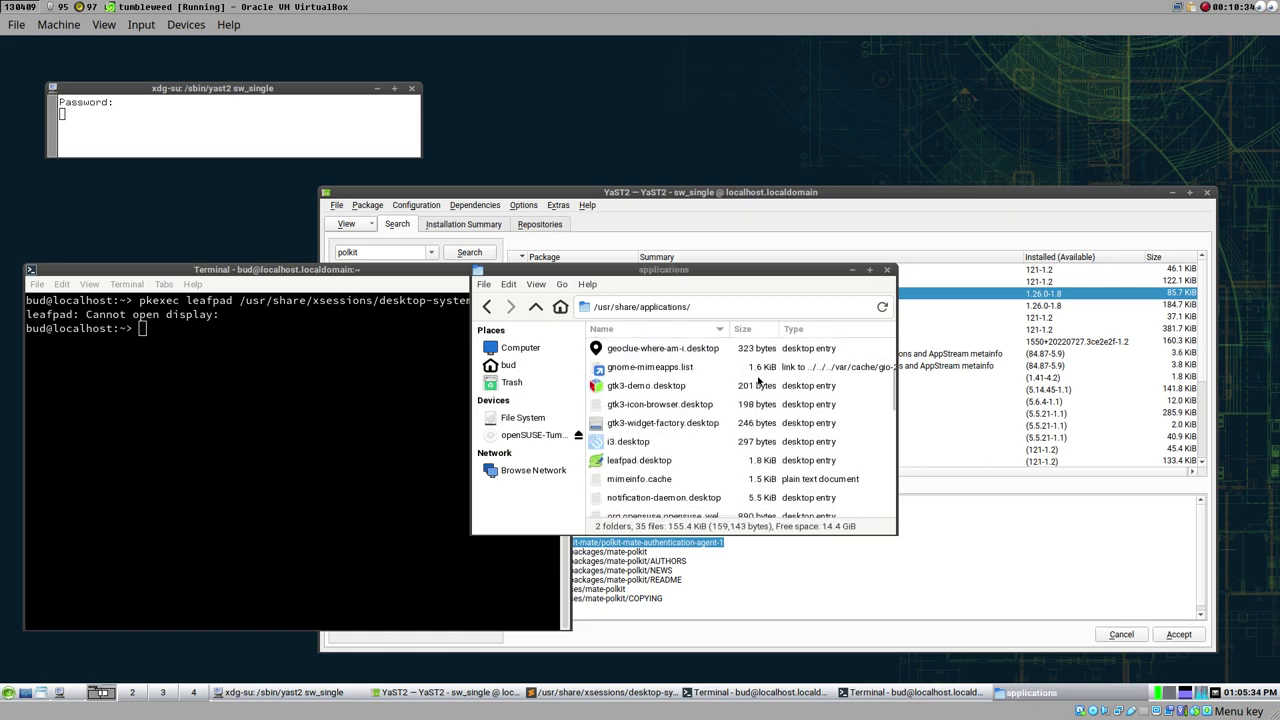
pyautogui.scroll(-6, 758, 380)
pyautogui.scroll(3, 746, 403)
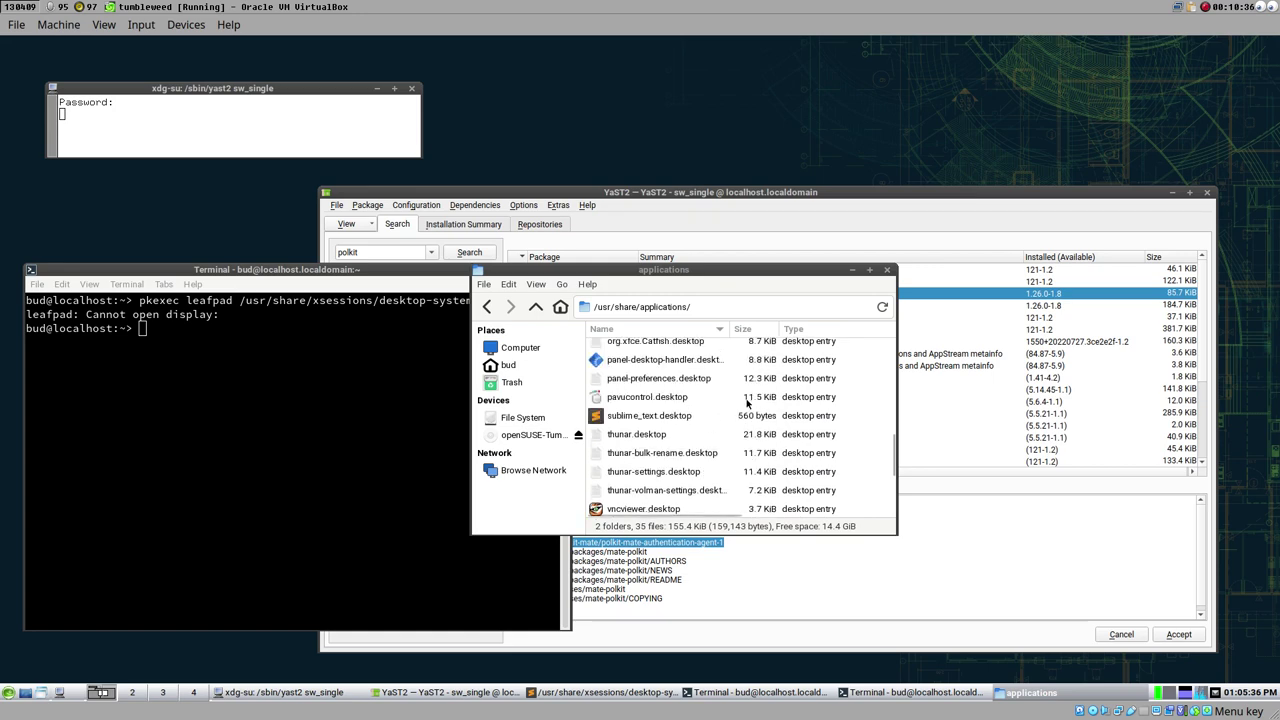
pyautogui.scroll(5, 746, 403)
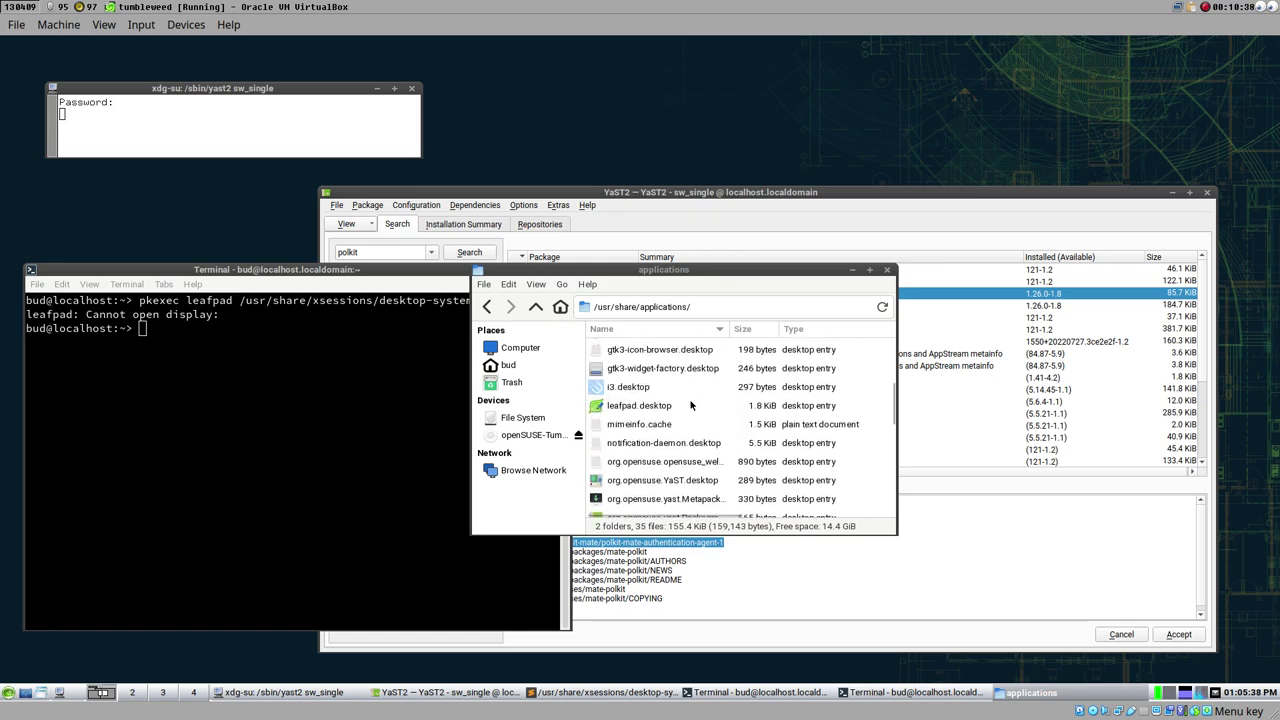
pyautogui.scroll(3, 692, 395)
pyautogui.scroll(3, 665, 403)
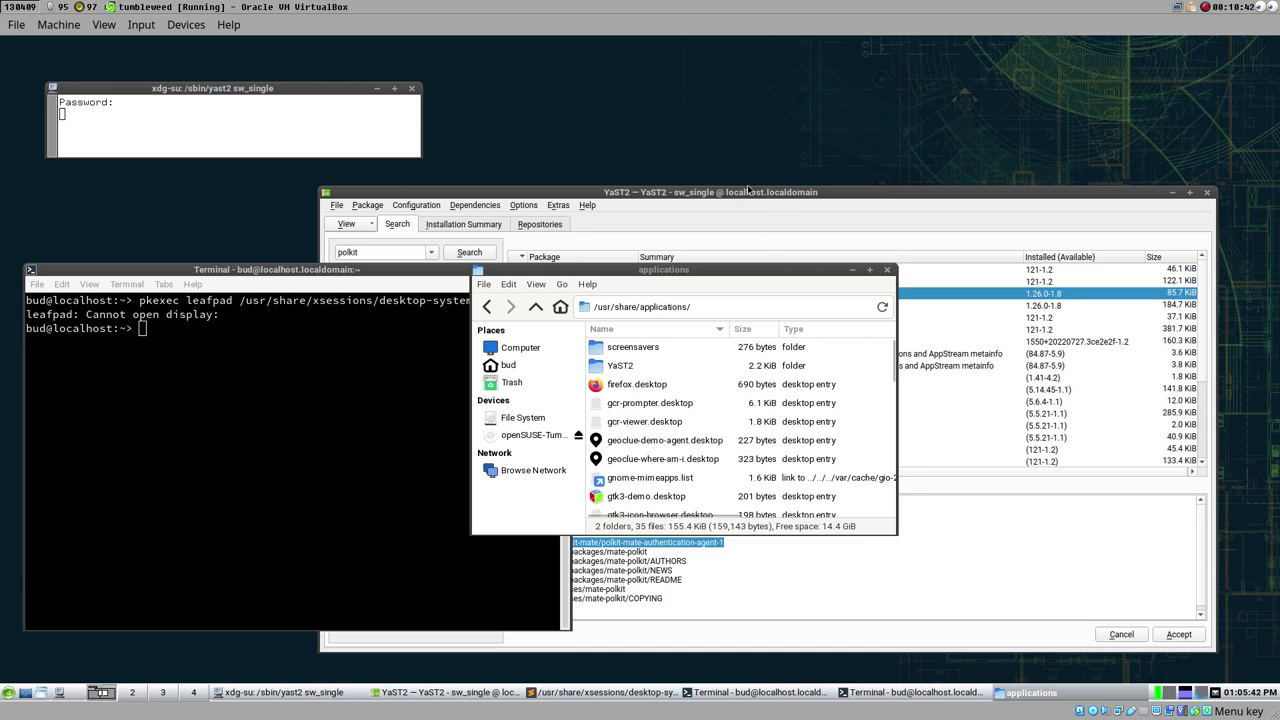
pyautogui.doubleClick(620, 366)
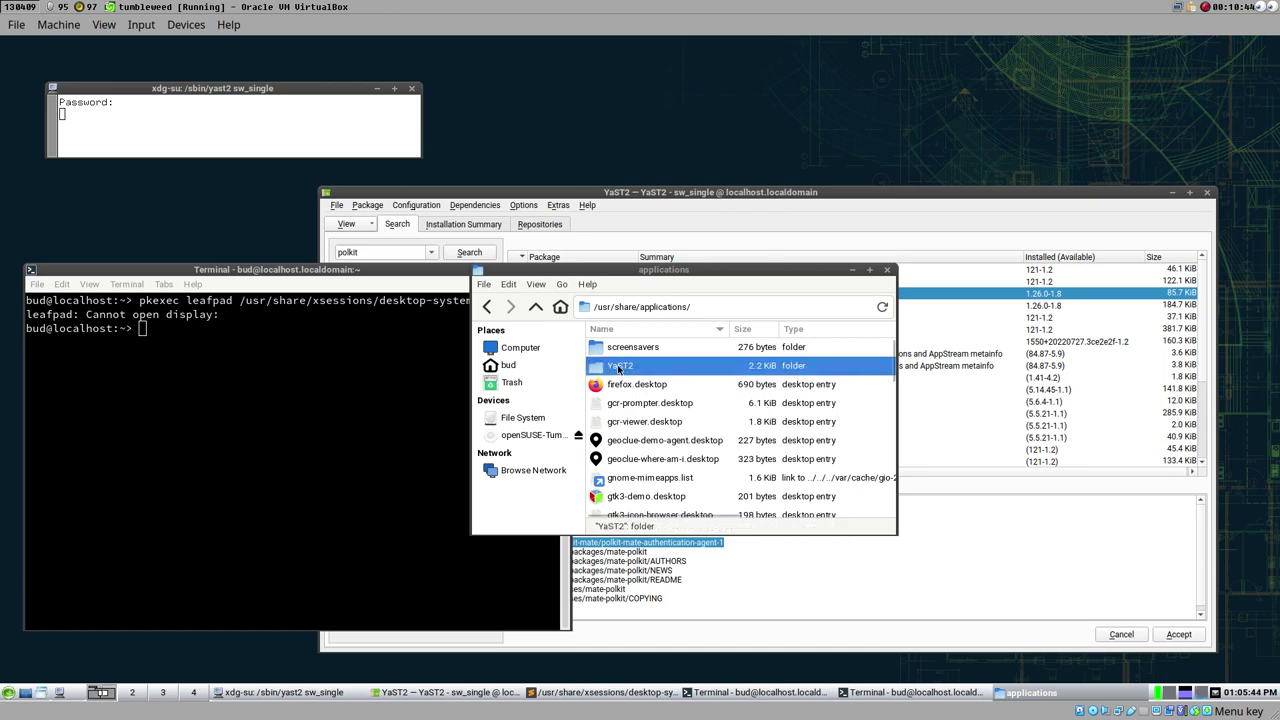
pyautogui.scroll(-1, 655, 393)
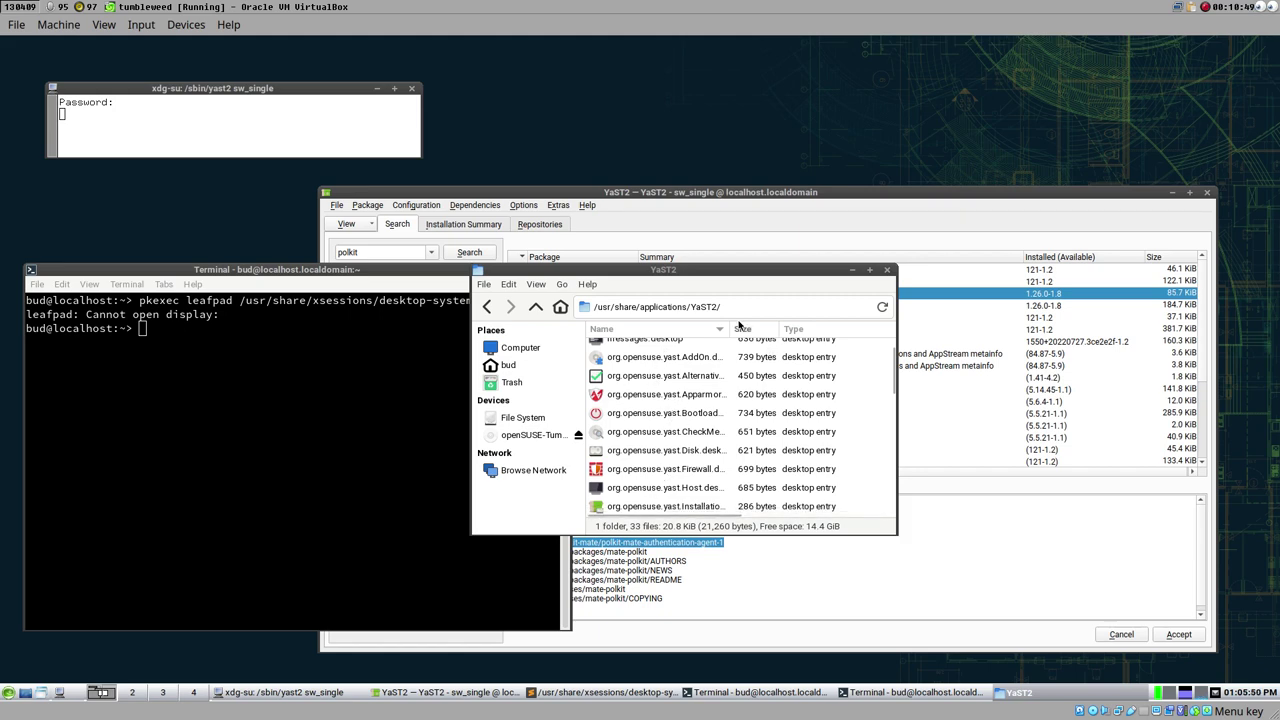
pyautogui.moveTo(731, 328); pyautogui.dragTo(811, 327)
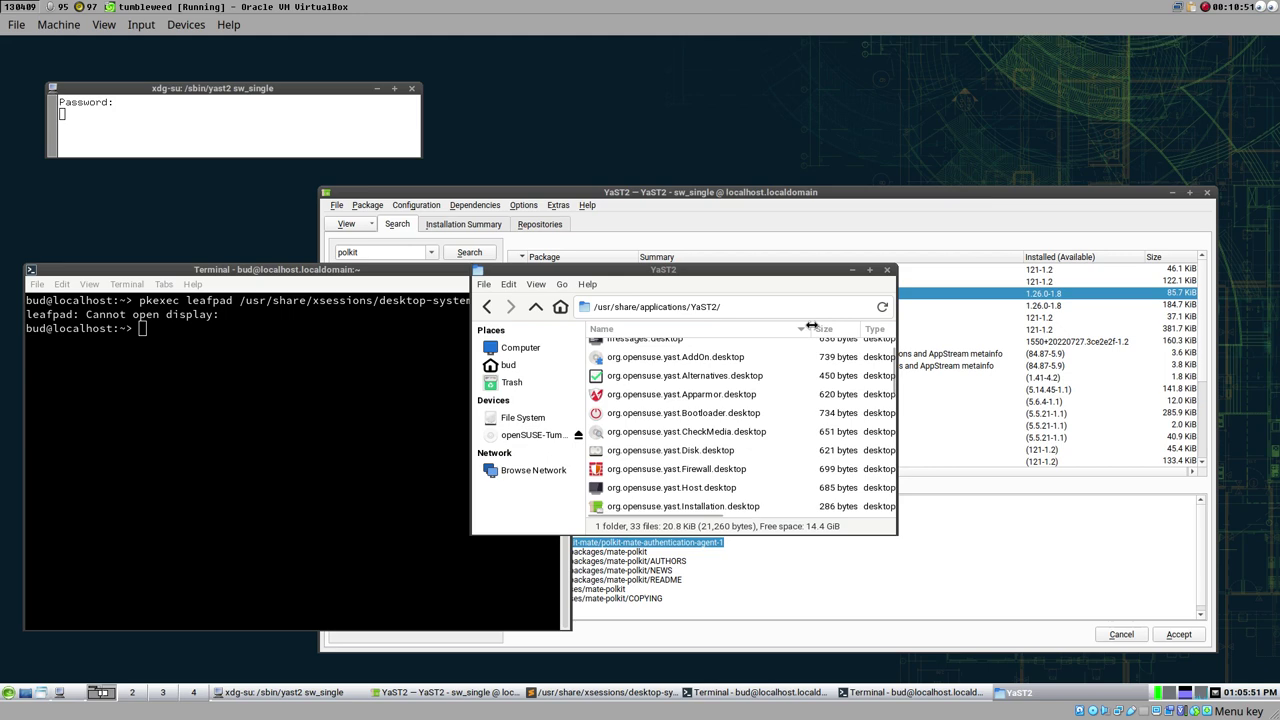
# - Find org.opensuse.yast.SWSingle.desktop in the YaST2 folder and open it with Leafpad
pyautogui.click(666, 458)
pyautogui.scroll(-5, 670, 456)
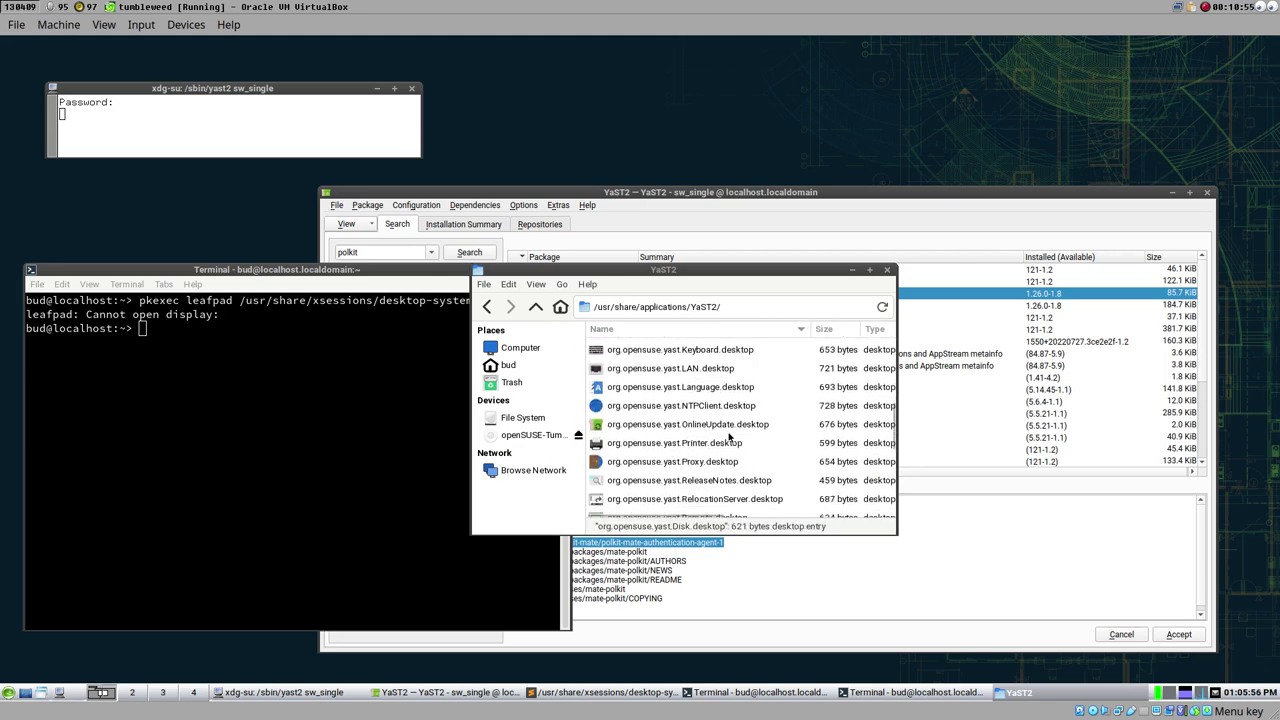
pyautogui.scroll(-6, 732, 468)
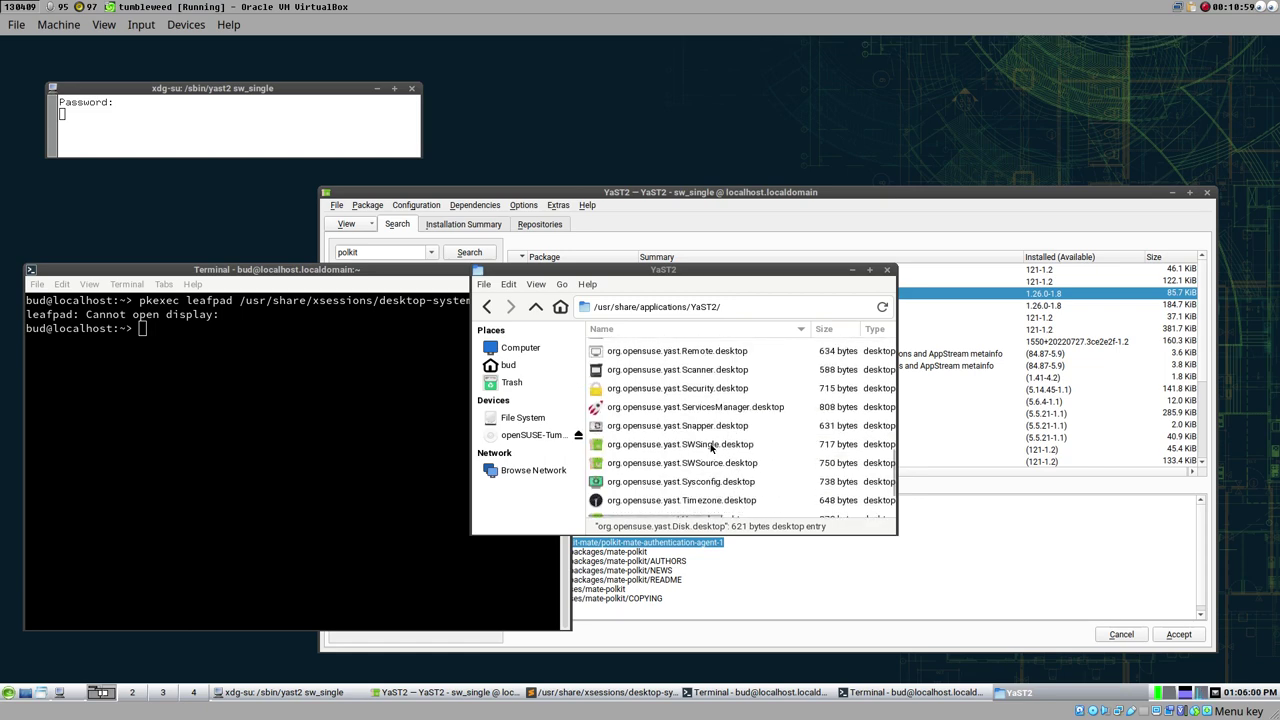
pyautogui.click(706, 447)
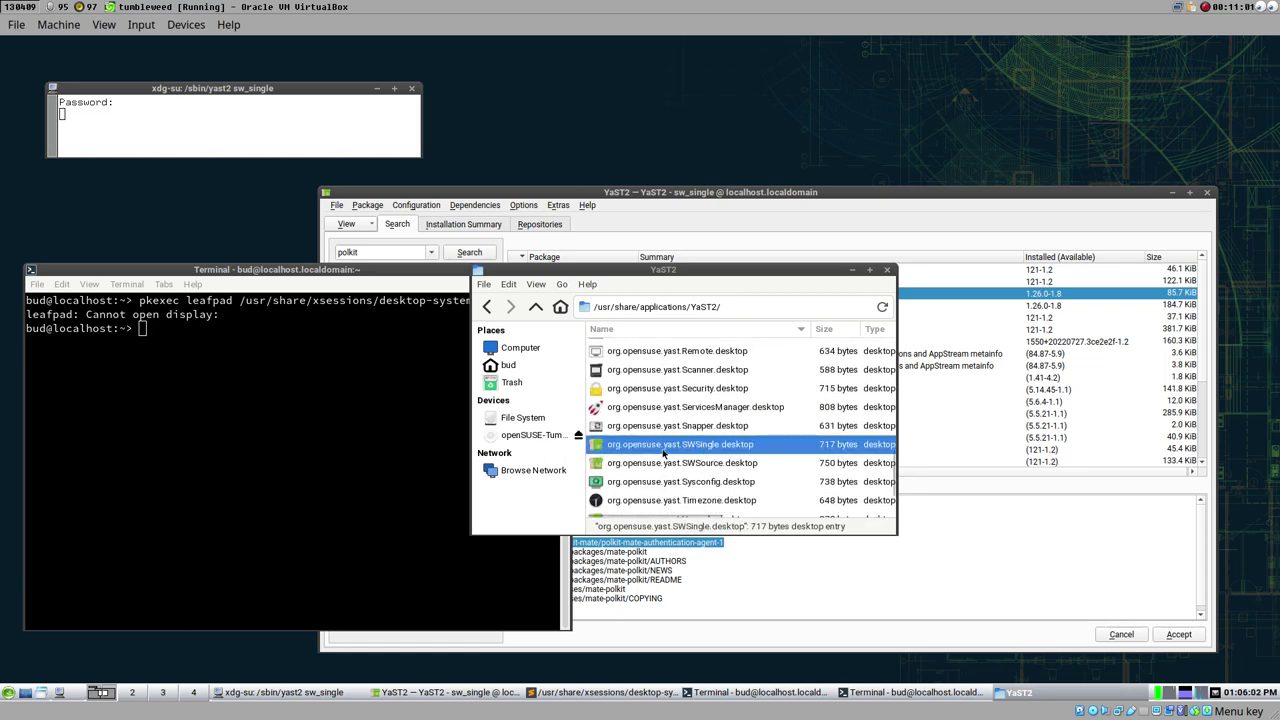
pyautogui.rightClick(685, 452)
pyautogui.moveTo(745, 476)
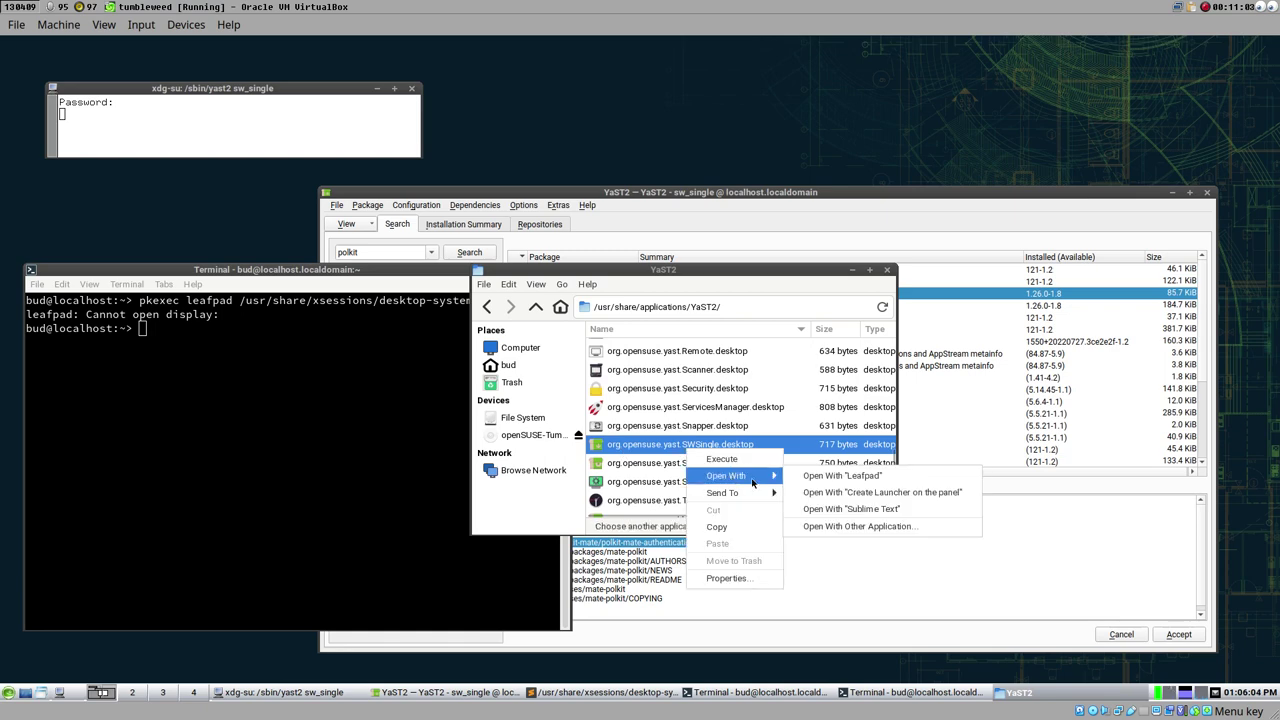
pyautogui.click(840, 476)
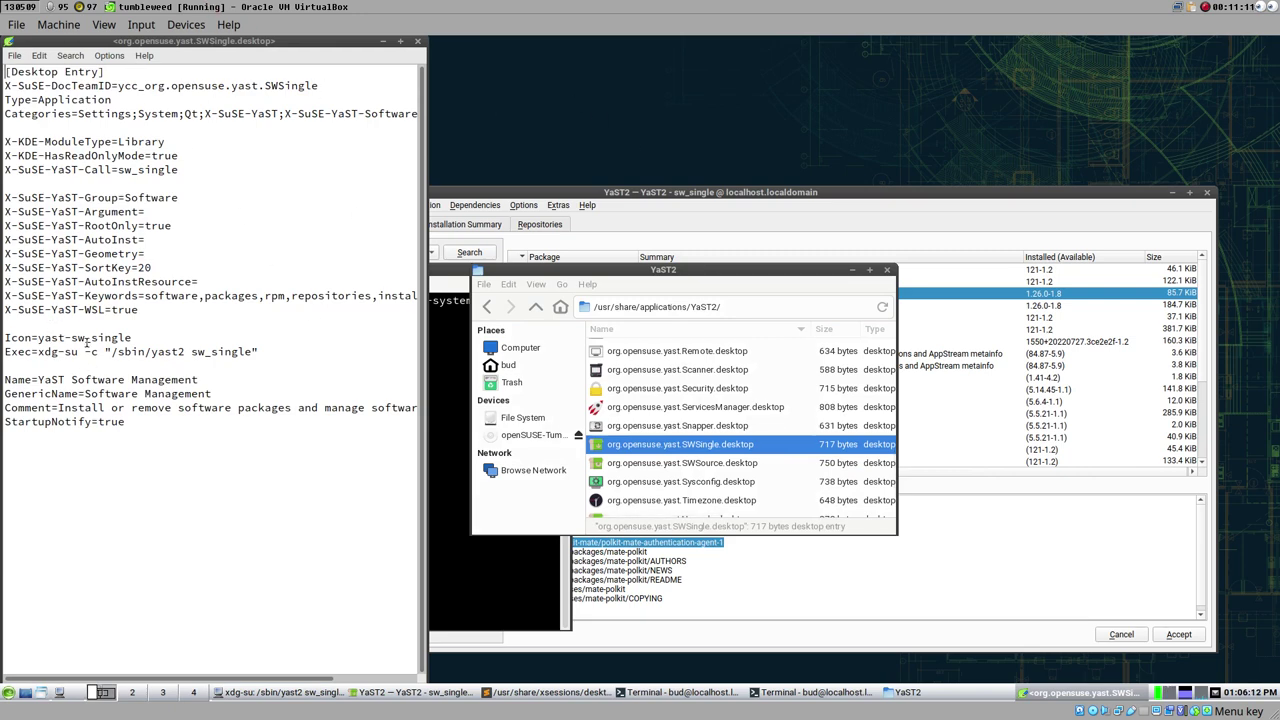
# - Highlight the command after Exec= in the desktop file and move the Leafpad window clear of the terminal
pyautogui.moveTo(40, 352); pyautogui.dragTo(267, 357)
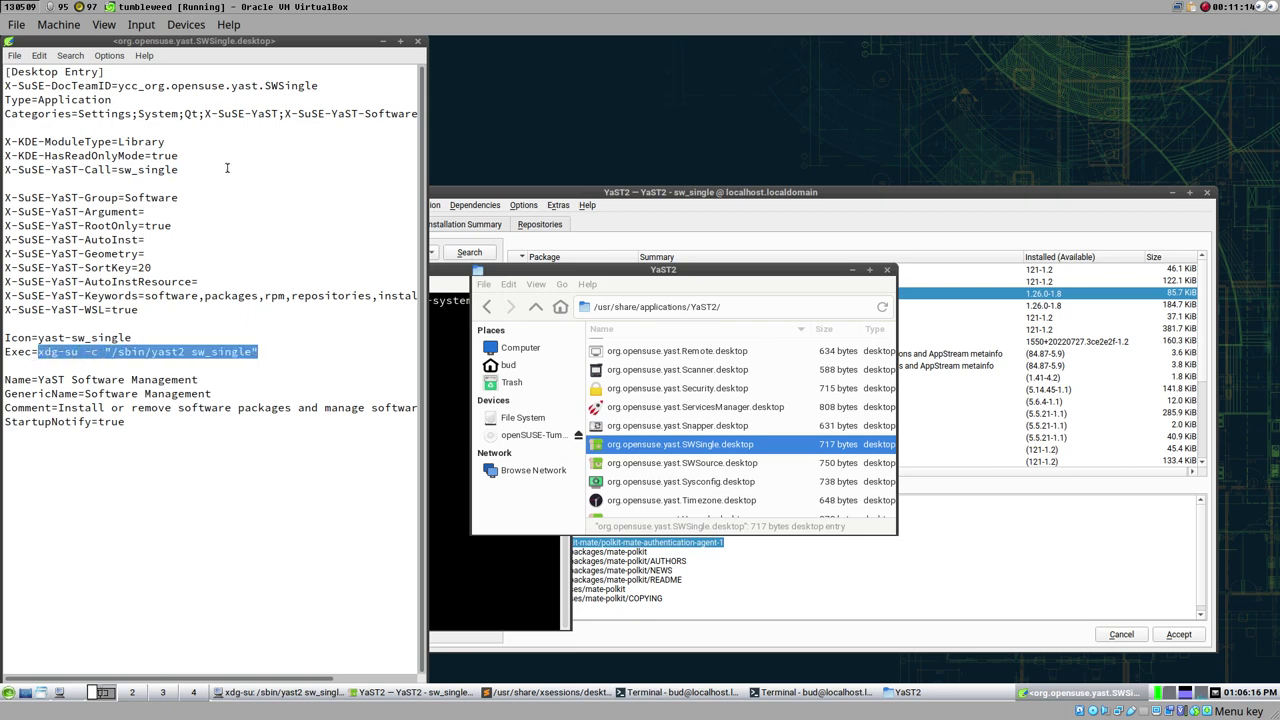
pyautogui.moveTo(247, 46); pyautogui.dragTo(902, 56)
# - Quit the YaST2 software manager with its save-changes option and dismiss the remaining xdg-su password window
pyautogui.click(338, 206)
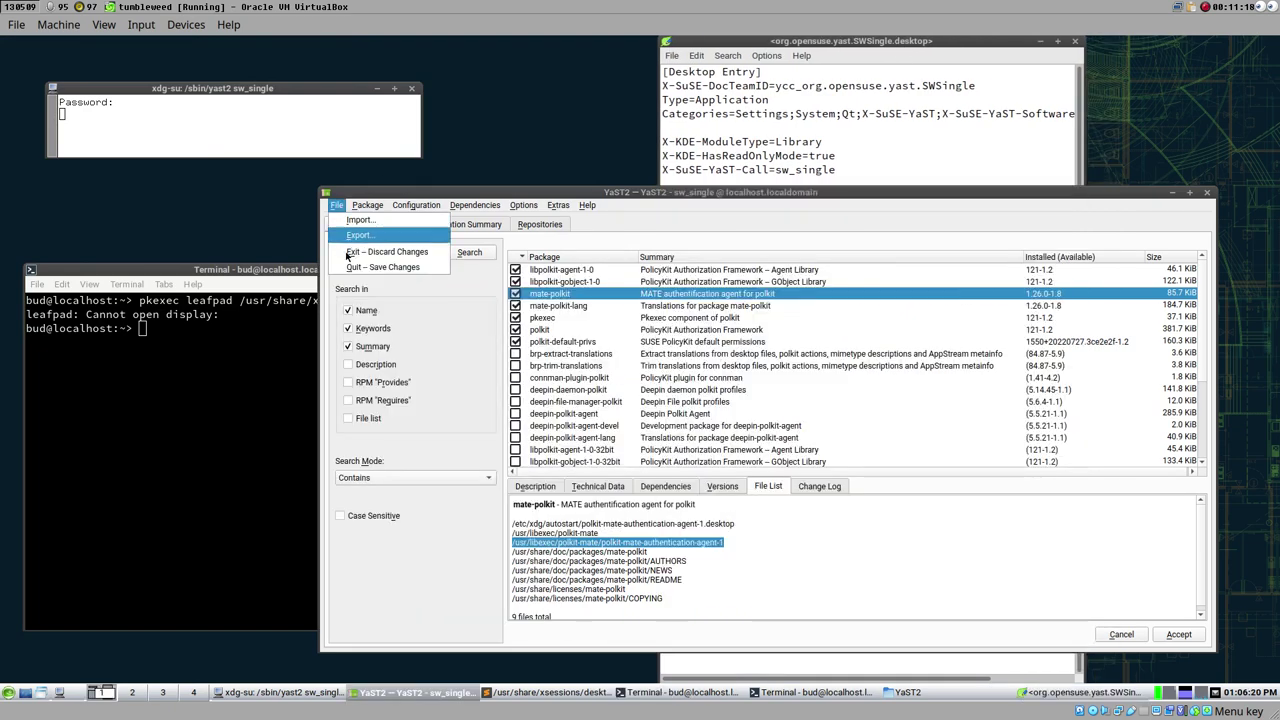
pyautogui.click(404, 269)
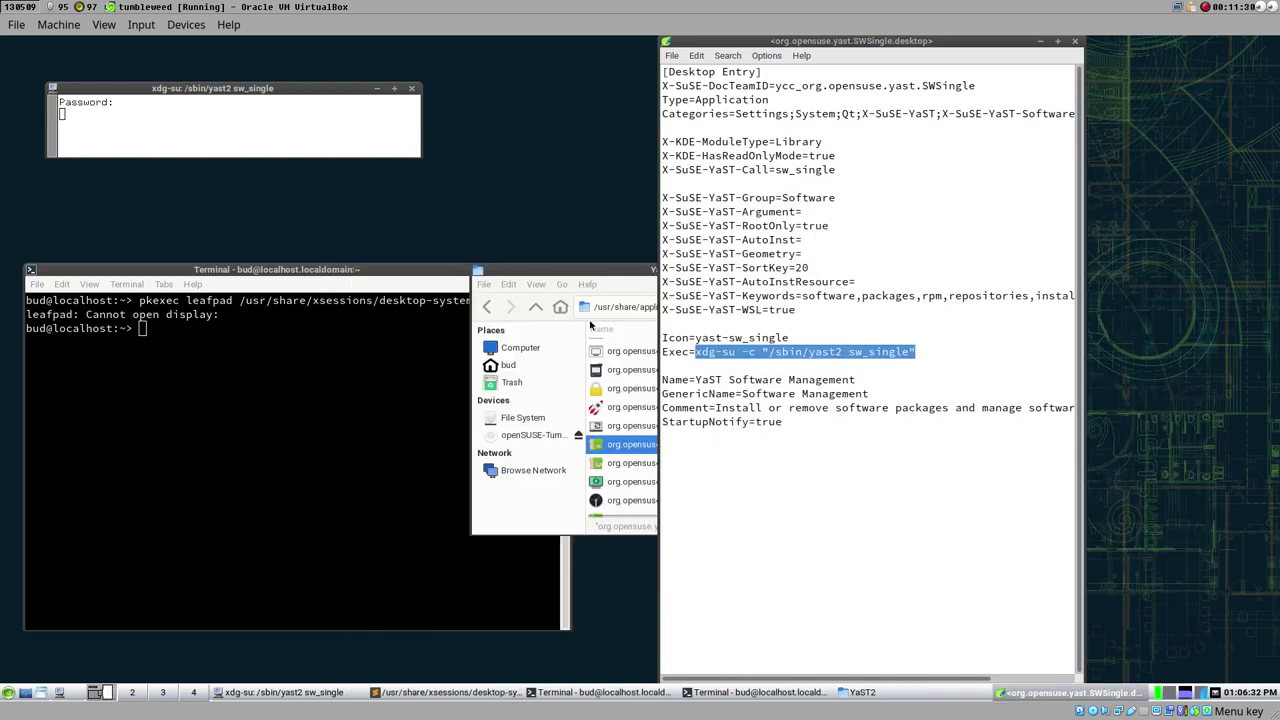
pyautogui.press('Escape')
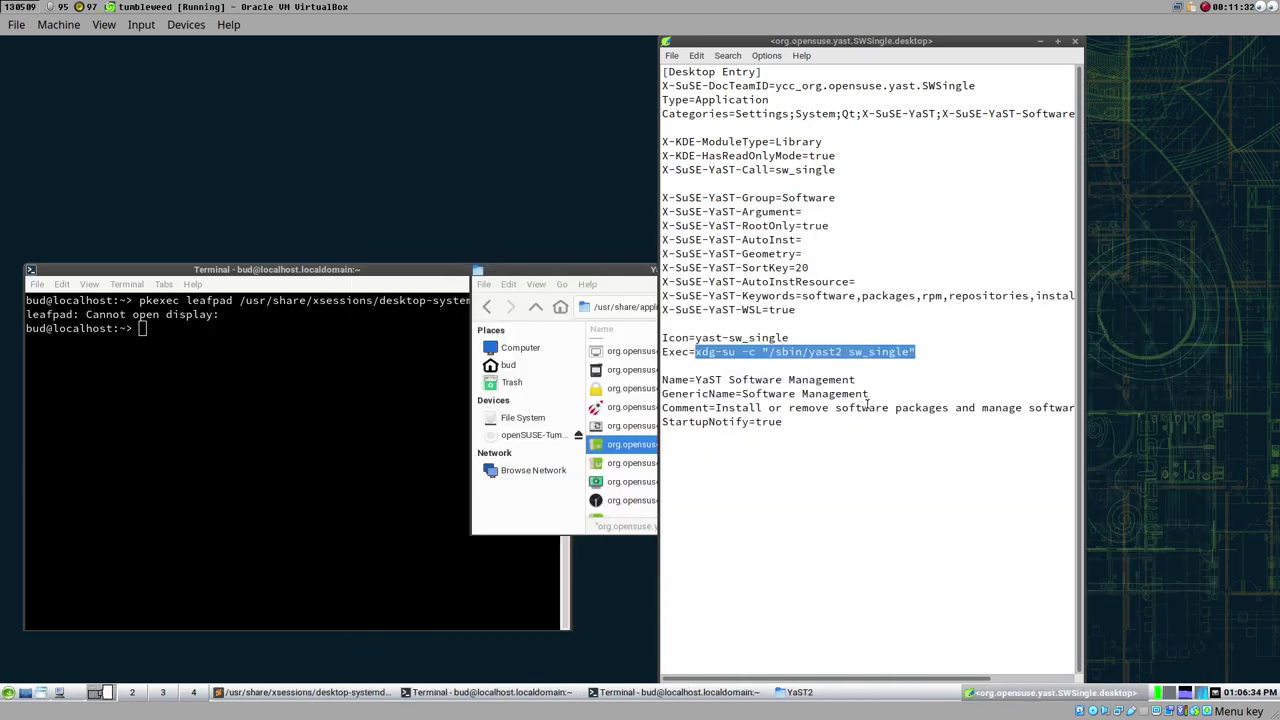
# - Copy the Exec command xdg-su -c "/sbin/yast2 sw_single" from Leafpad into the terminal and run it
pyautogui.hotkey('alt', 'Tab')
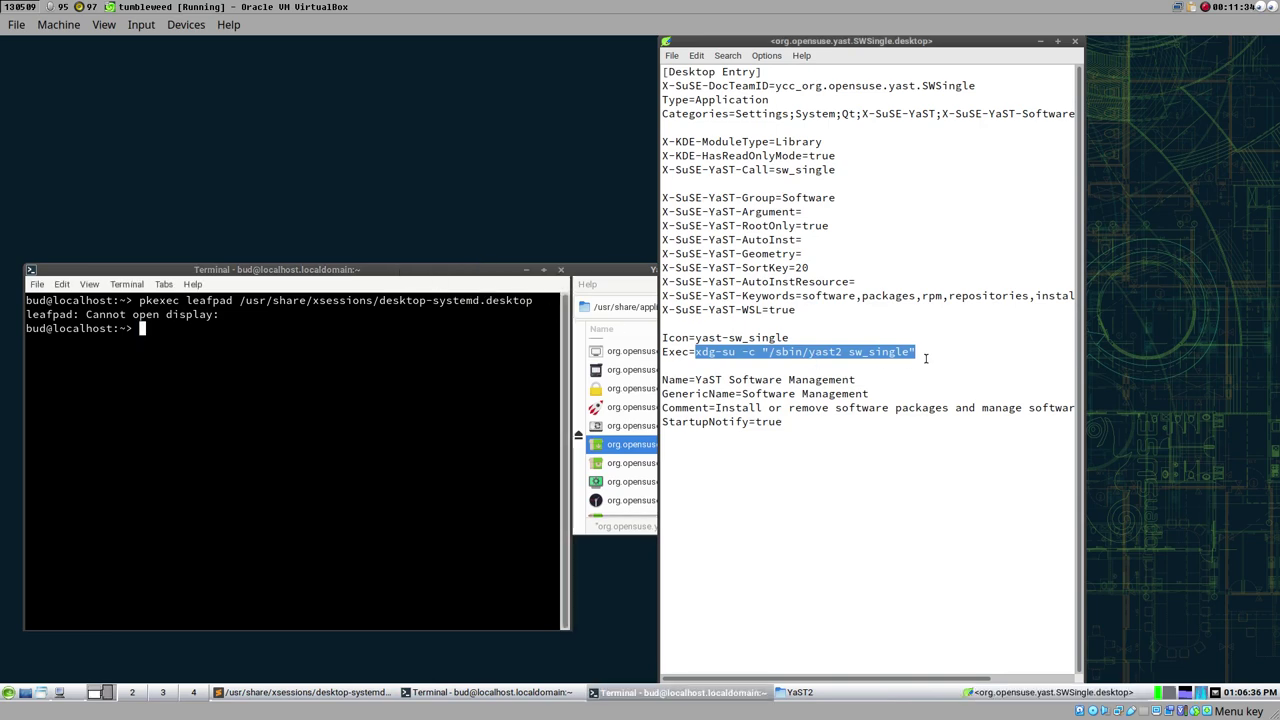
pyautogui.moveTo(926, 358); pyautogui.dragTo(692, 357)
pyautogui.press('super+c')
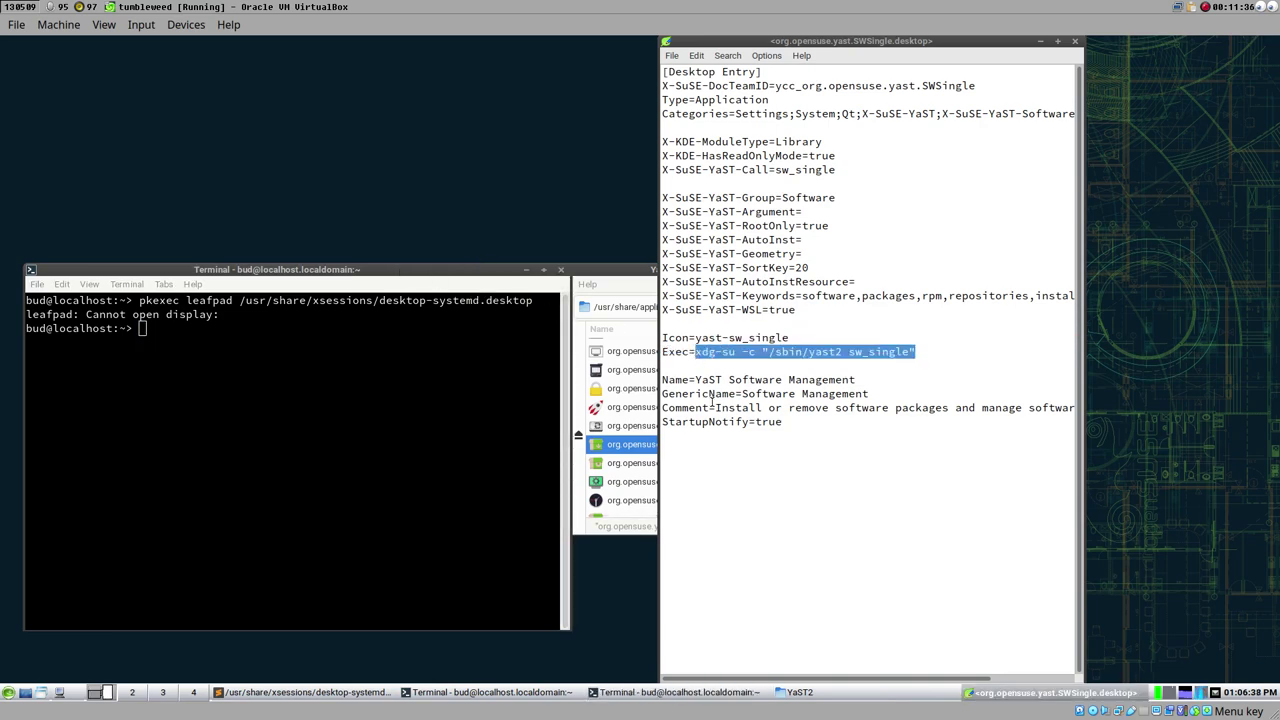
pyautogui.click(202, 397)
pyautogui.middleClick(191, 337)
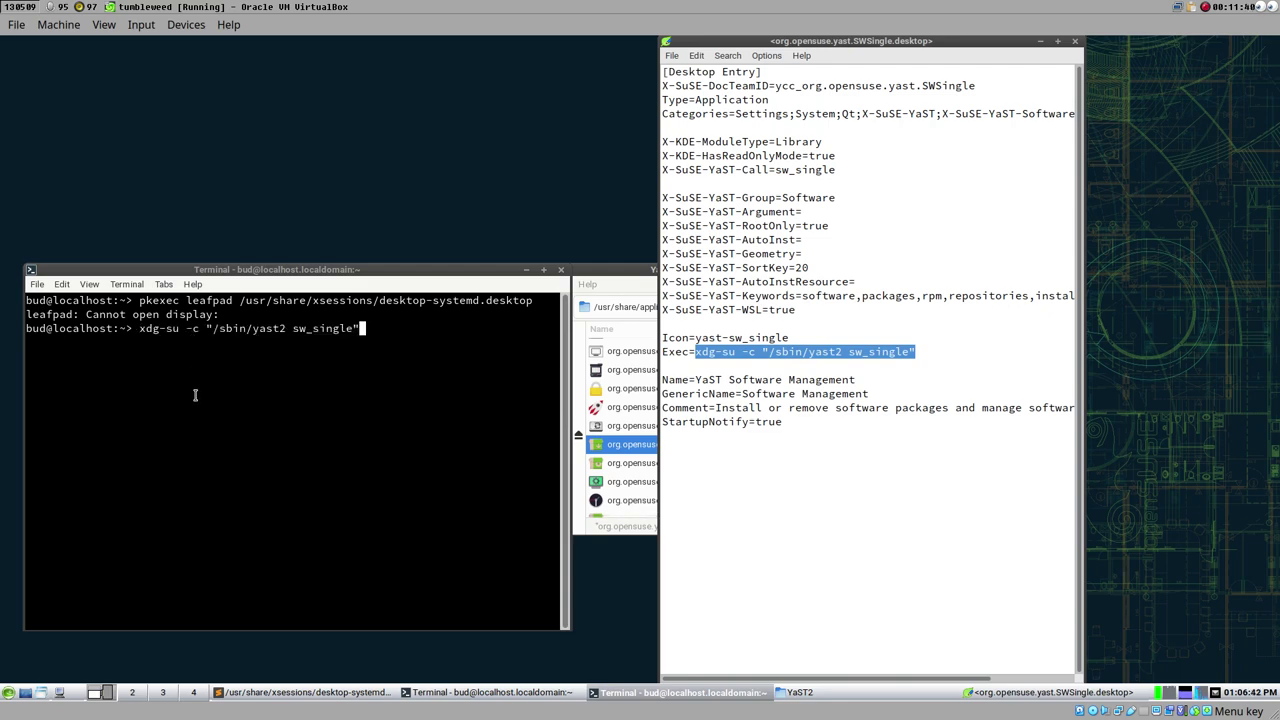
pyautogui.press('Return')
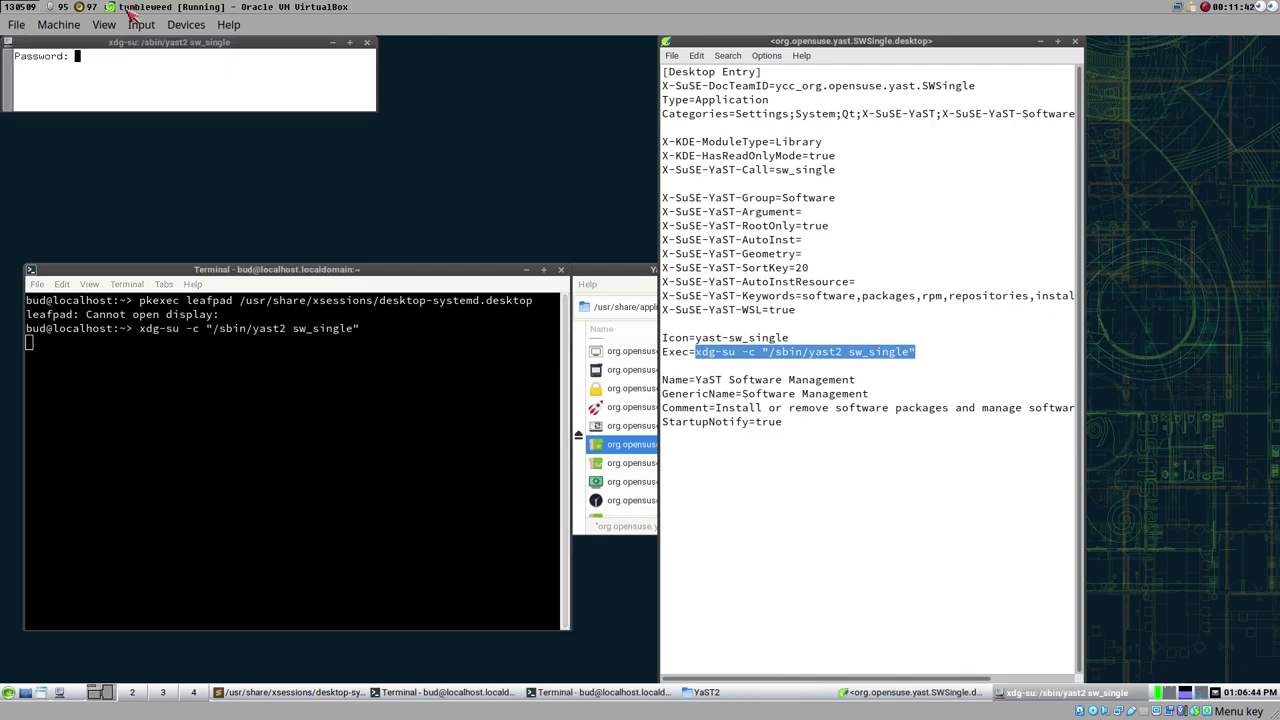
# - Move the xdg-su password window away from the screen corner and submit the root password
pyautogui.moveTo(133, 43); pyautogui.dragTo(196, 103)
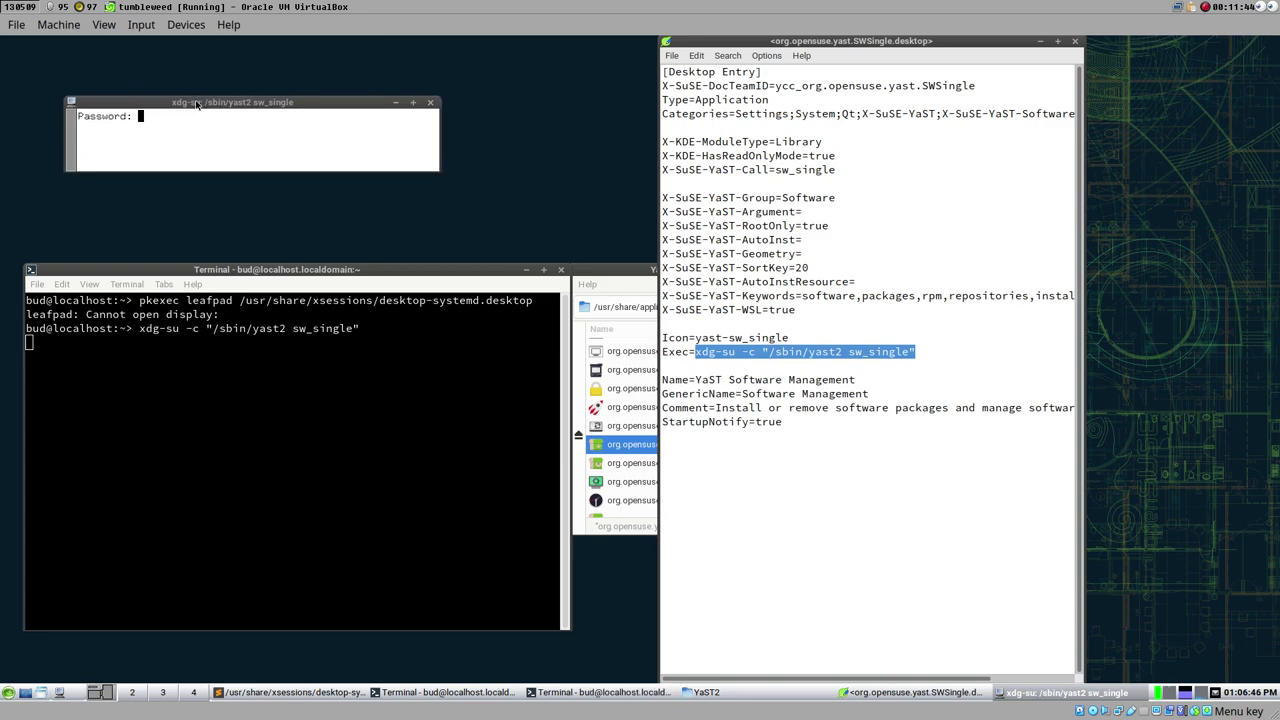
pyautogui.press('Return')
# - Bring the terminal in front of the YaST2 window and highlight xdg-su in the executed command
pyautogui.click(241, 277)
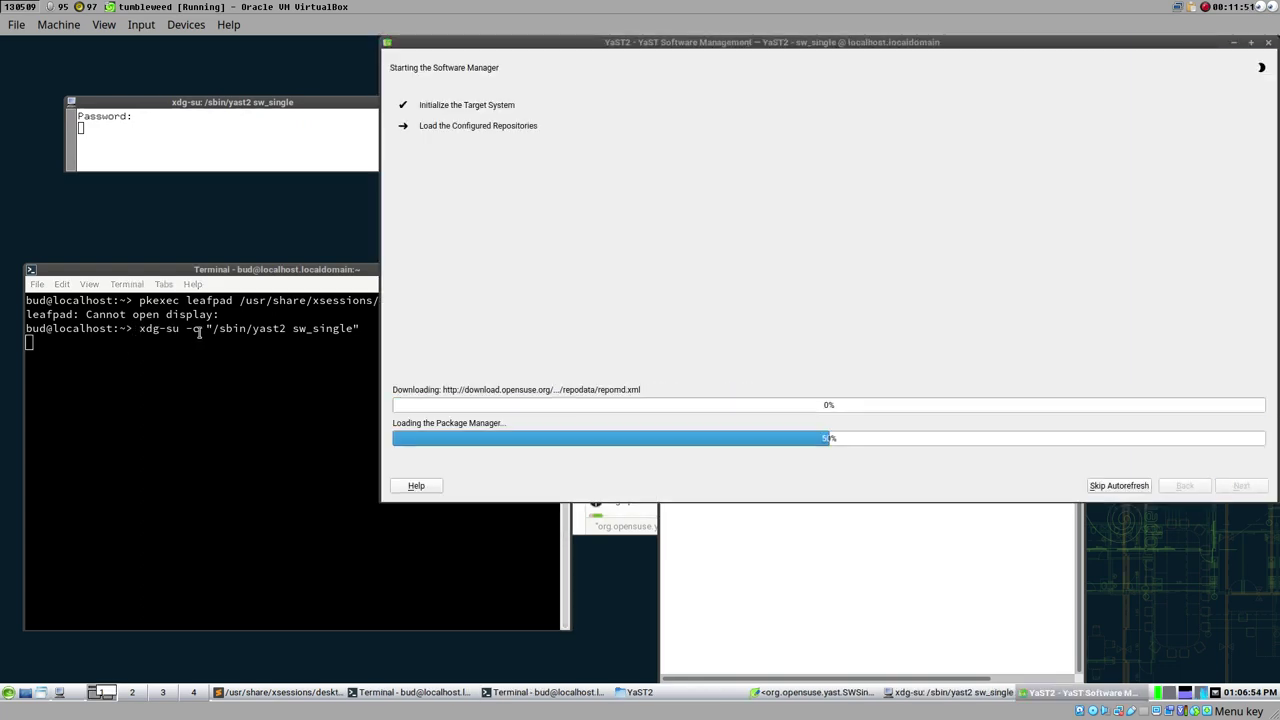
pyautogui.click(199, 333)
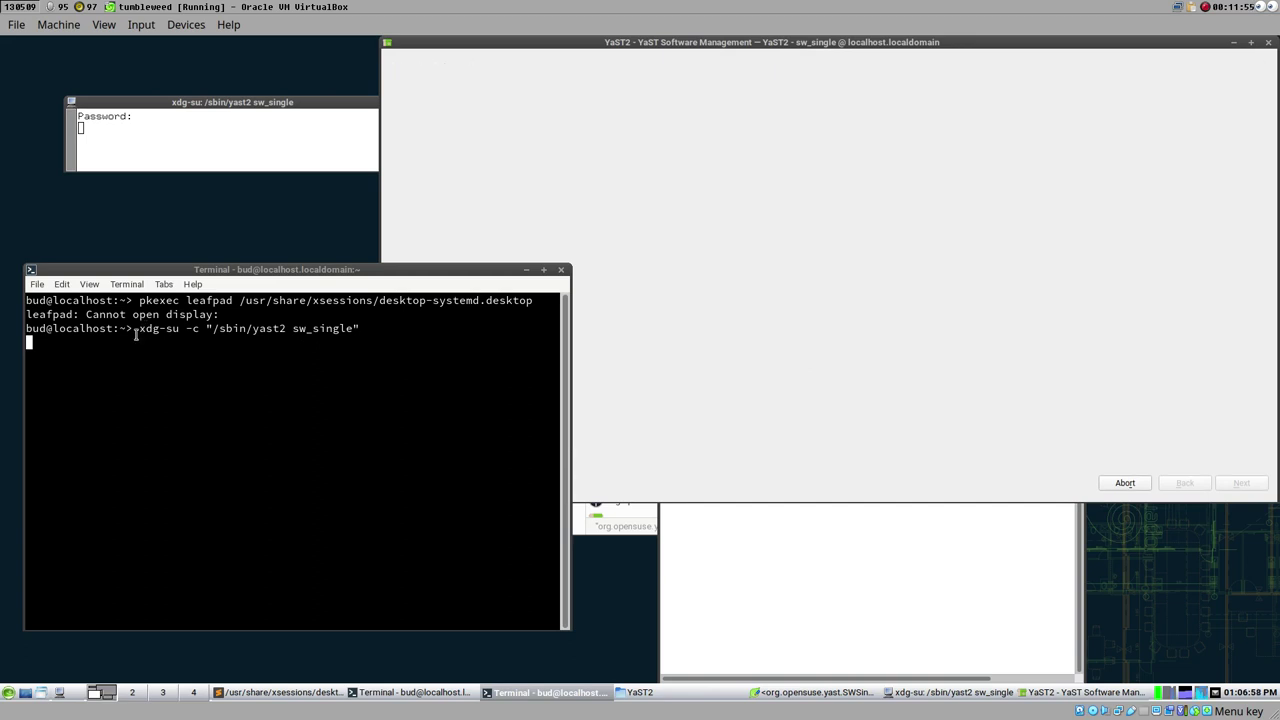
pyautogui.moveTo(140, 333); pyautogui.dragTo(180, 336)
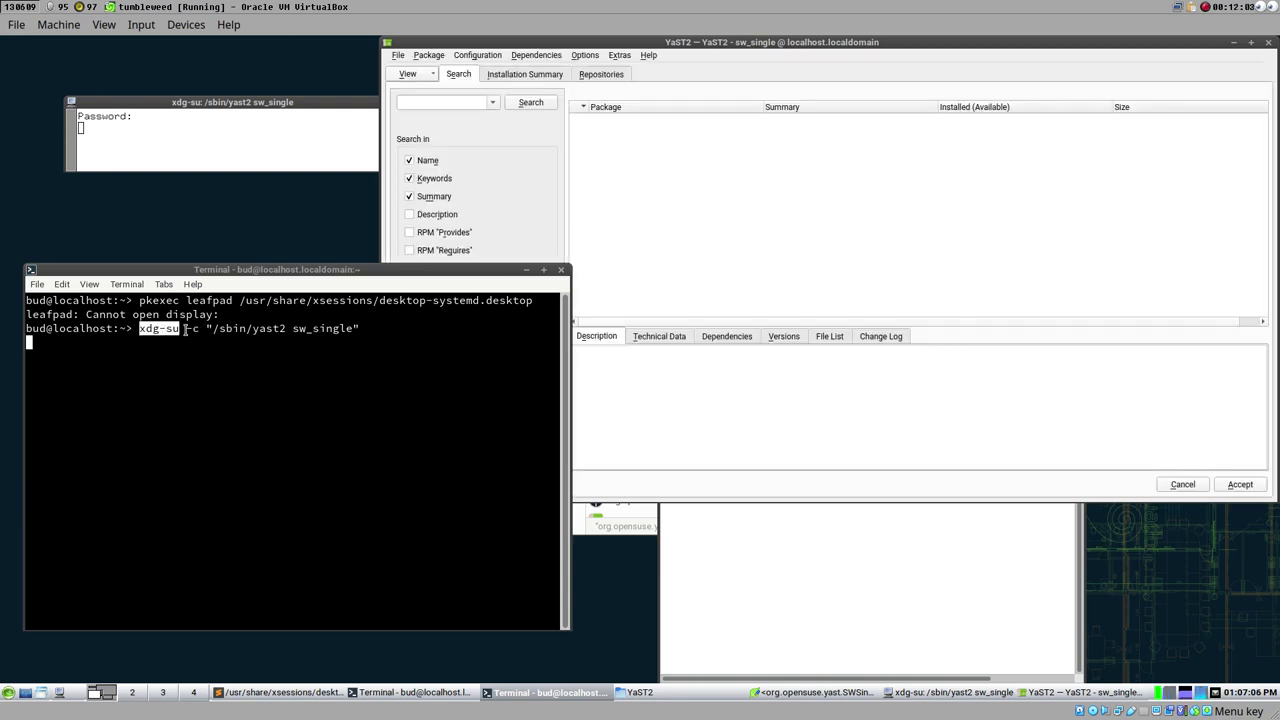
# - Highlight the quoted argument "/sbin/yast2 sw_single" in the terminal command and quit the YaST2 software manager with its save-changes option
pyautogui.moveTo(186, 329); pyautogui.dragTo(365, 329)
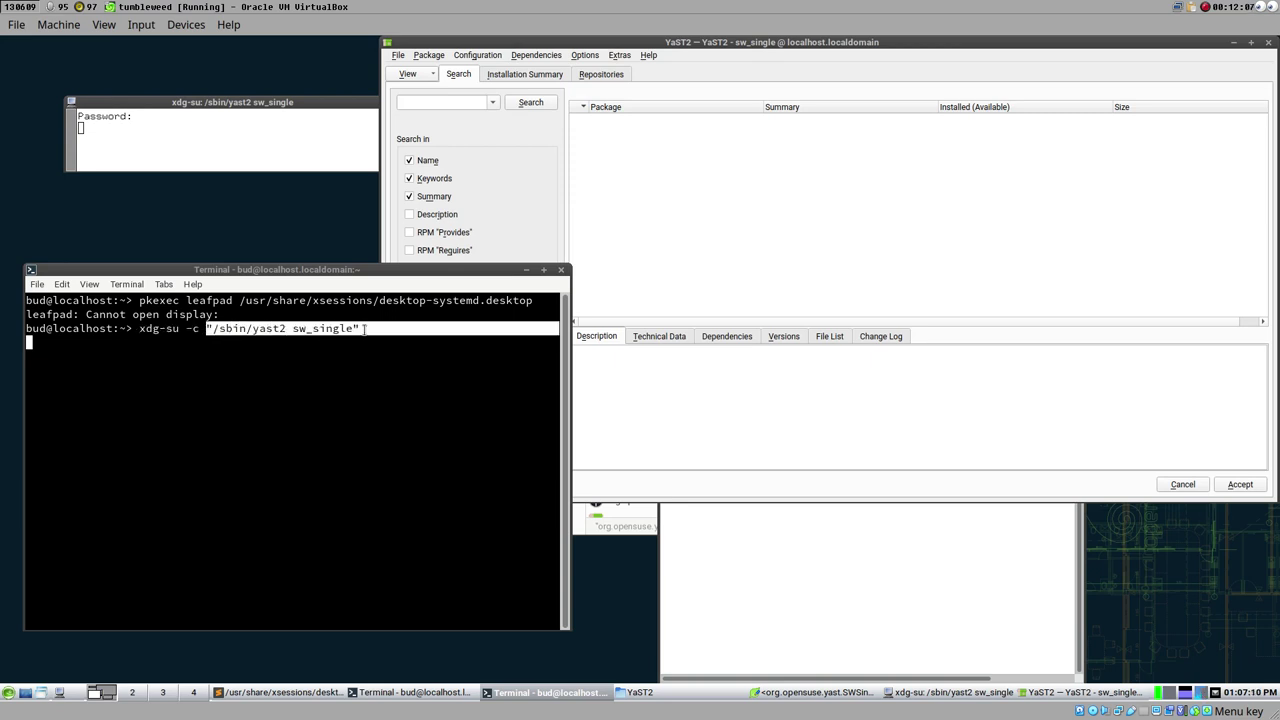
pyautogui.moveTo(206, 329); pyautogui.dragTo(358, 329)
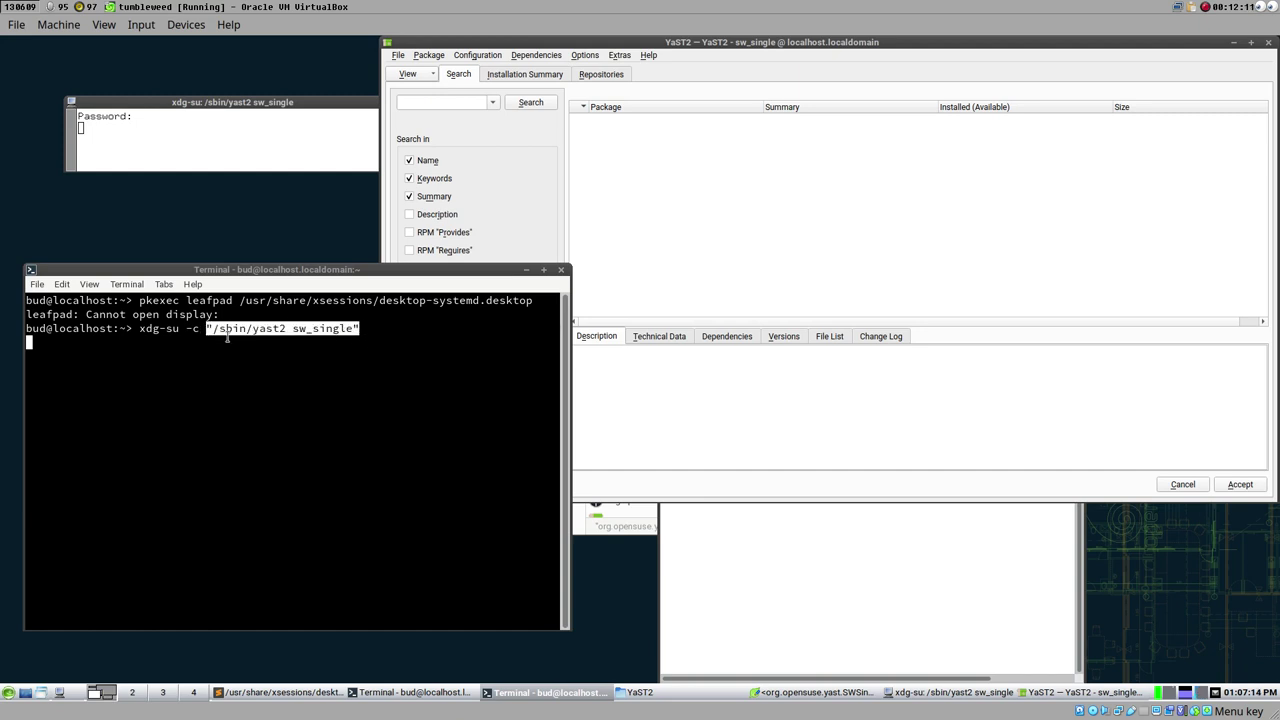
pyautogui.click(397, 56)
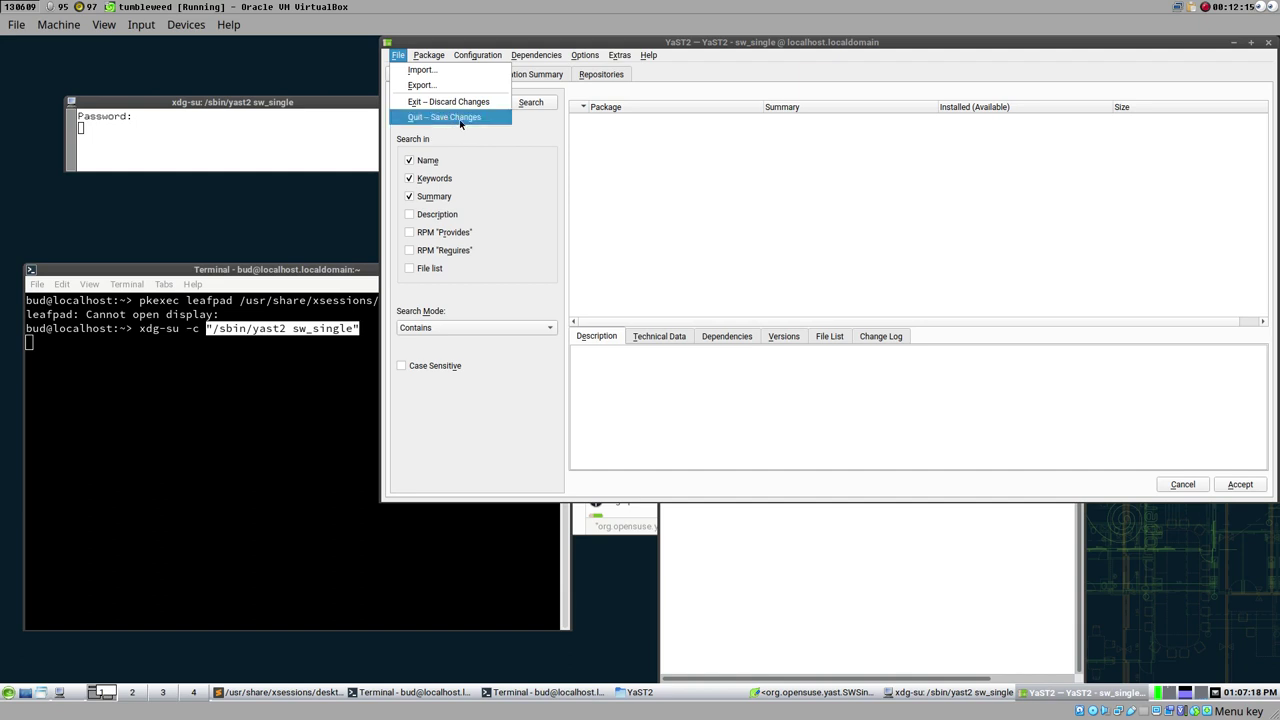
# - Look up the location of the xdg-su executable by running which xdg-su in the terminal
pyautogui.click(141, 334)
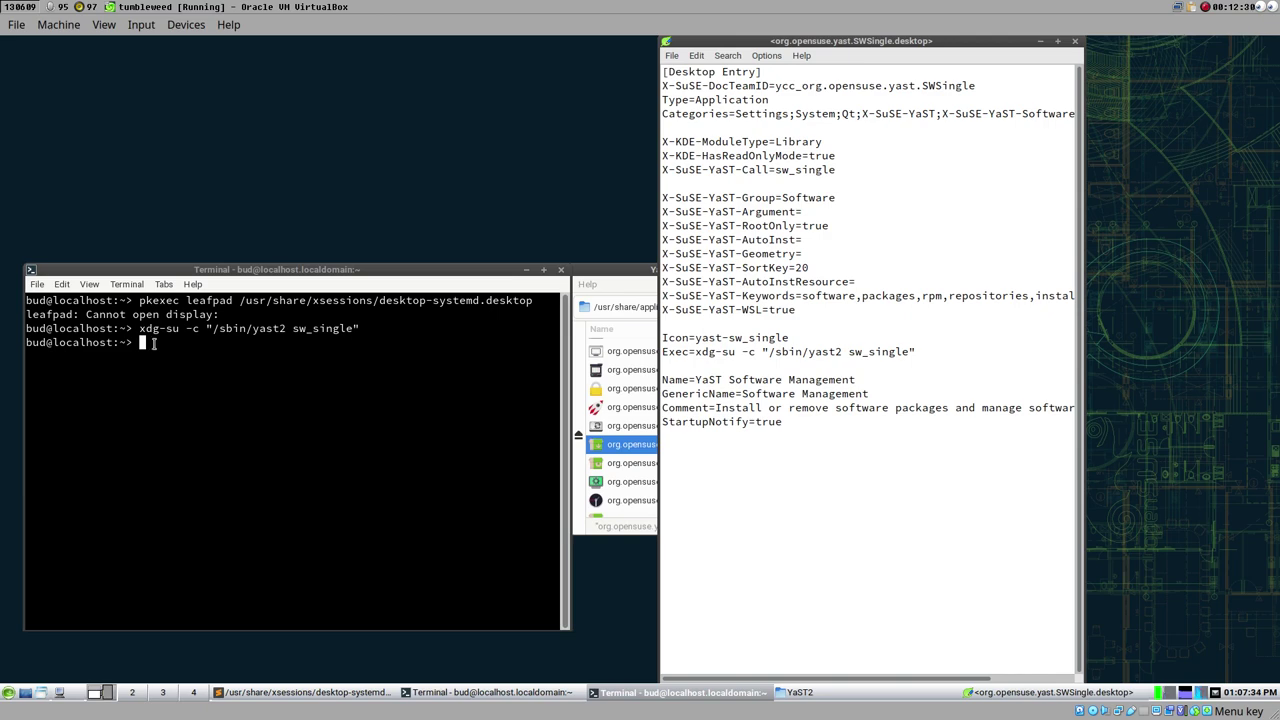
pyautogui.write('which xdg-su')
pyautogui.press('Return')
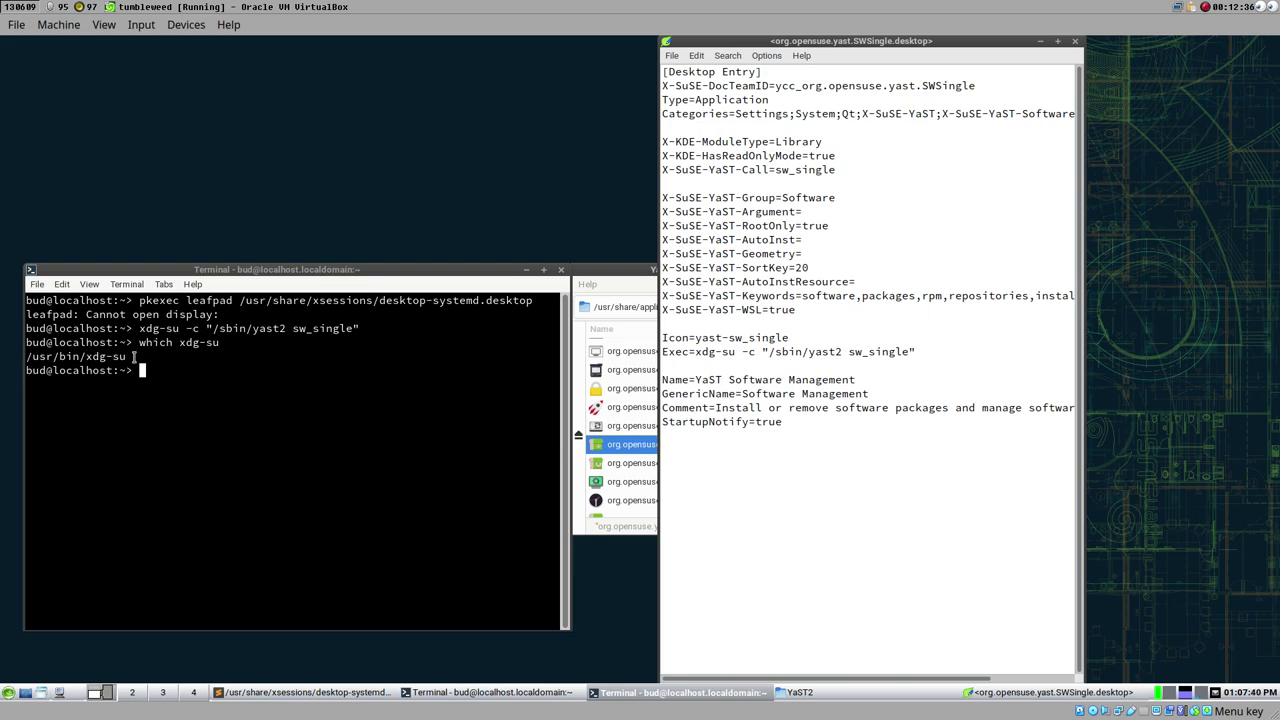
# - Open /usr/bin/xdg-su in Leafpad from the terminal and move its window clear of the terminal
pyautogui.write('leafpad')
pyautogui.moveTo(127, 356); pyautogui.dragTo(25, 358)
pyautogui.press('super+c')
pyautogui.click(213, 370)
pyautogui.middleClick(213, 370)
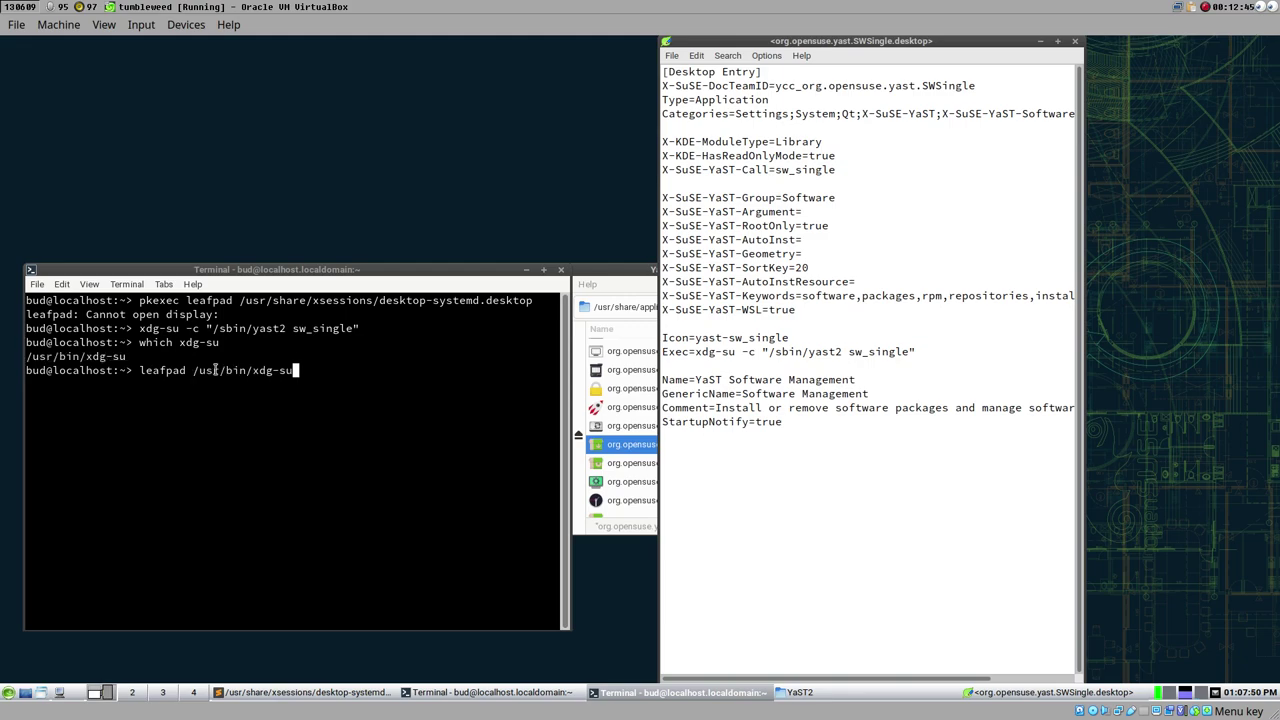
pyautogui.press('Return')
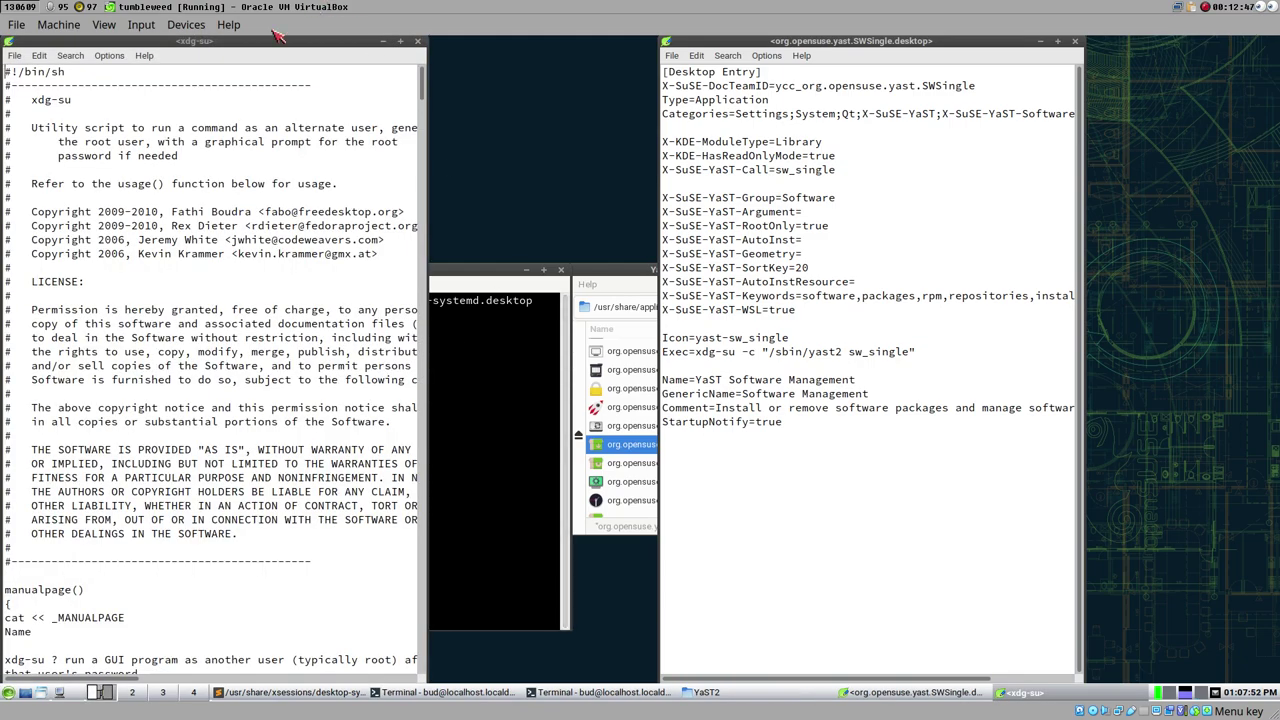
pyautogui.moveTo(245, 41); pyautogui.dragTo(984, 41)
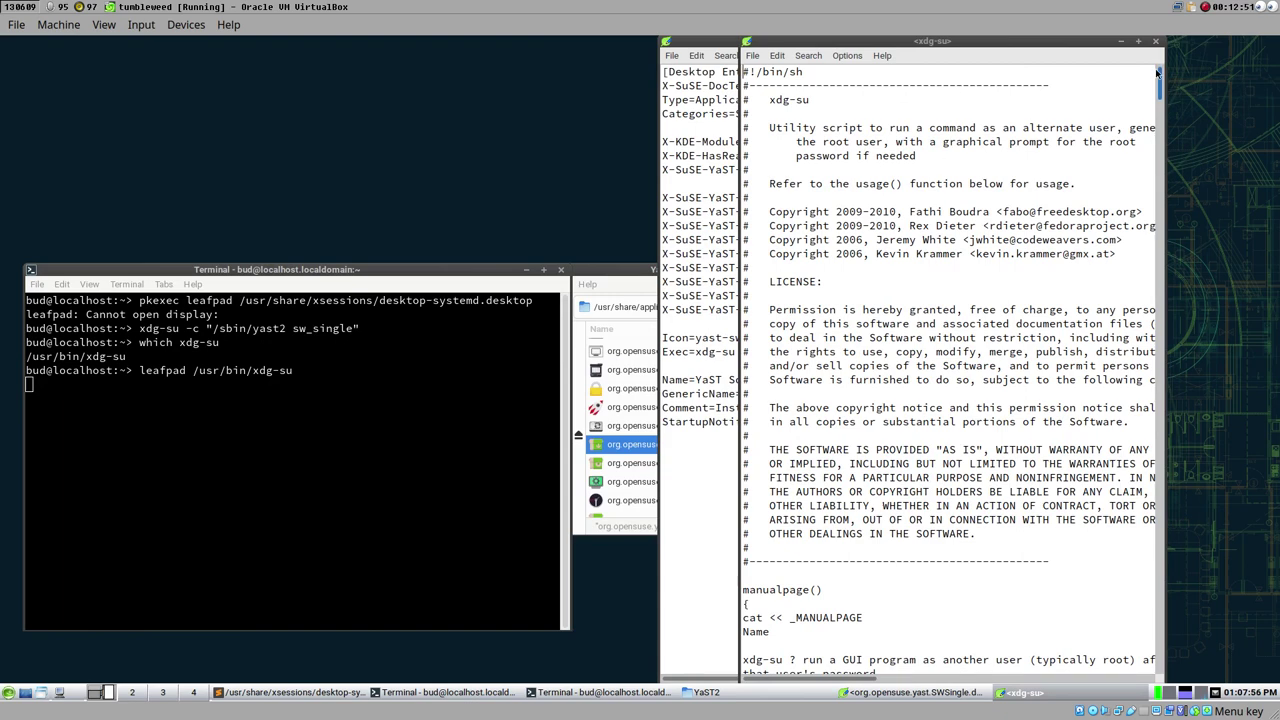
# - Read through the xdg-su script to the detectDE() function, highlighting the copyright years, the function name and XDG_CURRENT_DESKTOP
pyautogui.moveTo(841, 210); pyautogui.dragTo(893, 207)
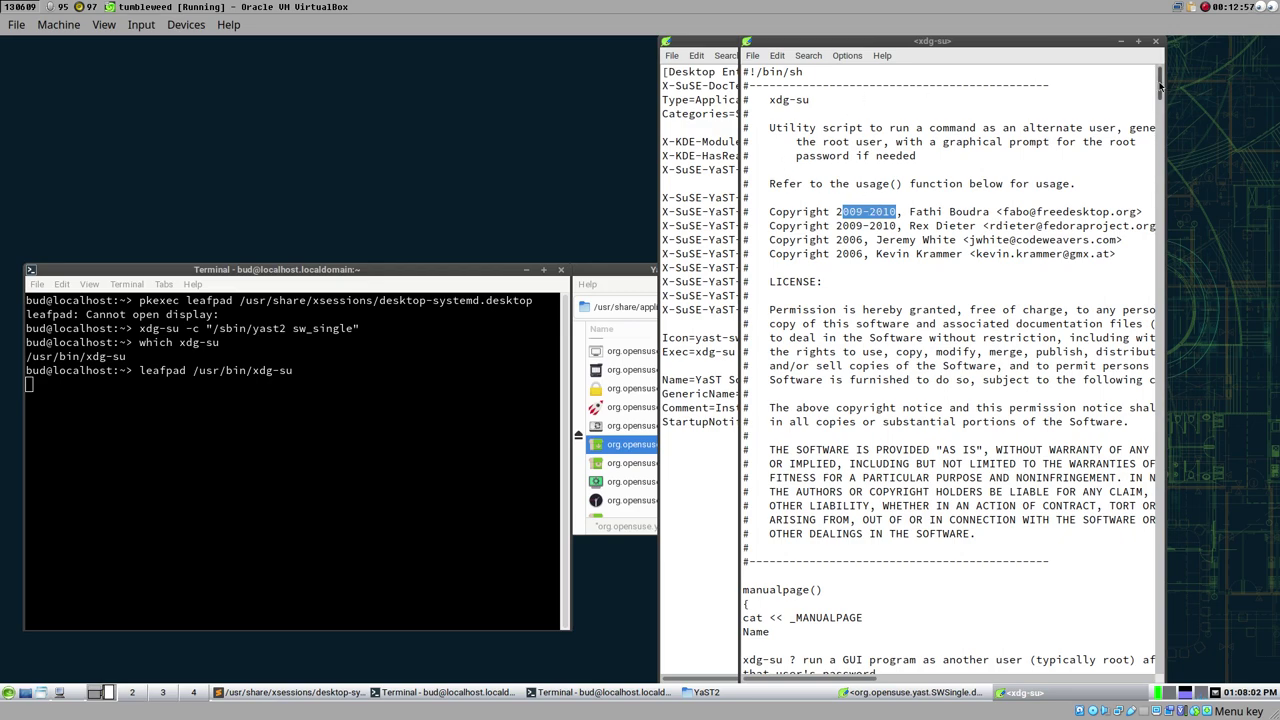
pyautogui.moveTo(1161, 86); pyautogui.dragTo(1124, 180)
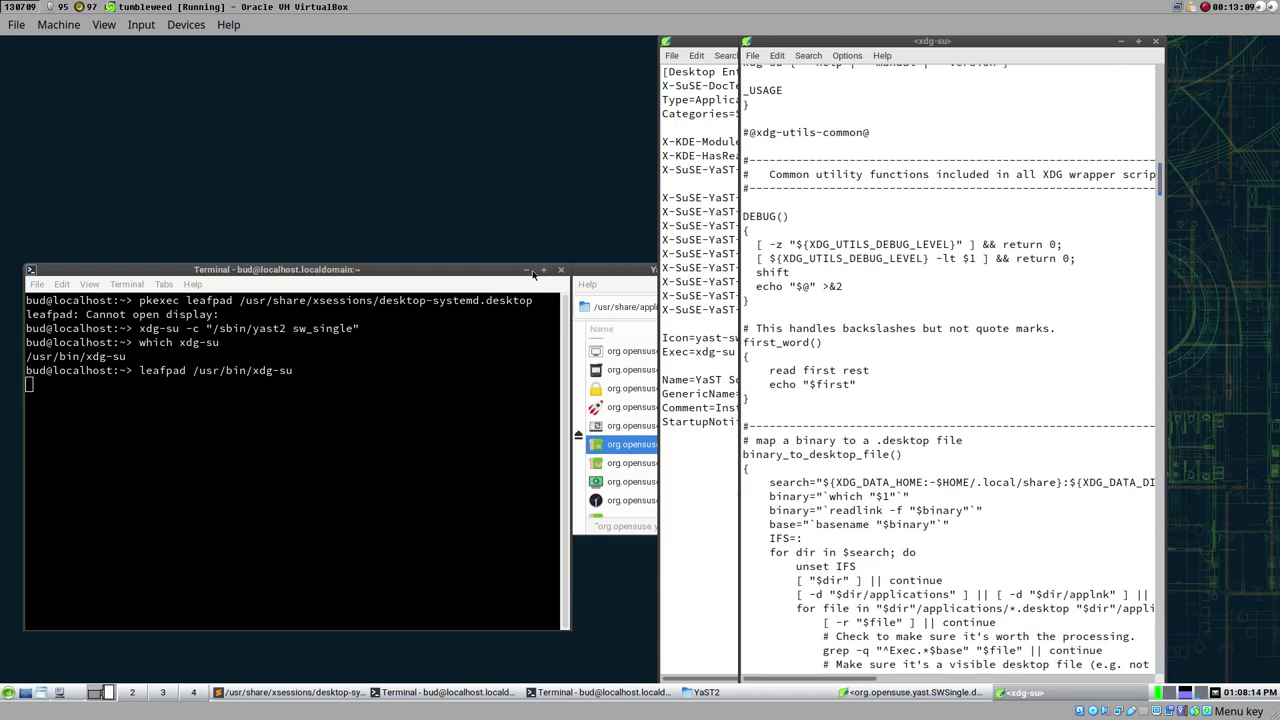
pyautogui.scroll(-15, 862, 450)
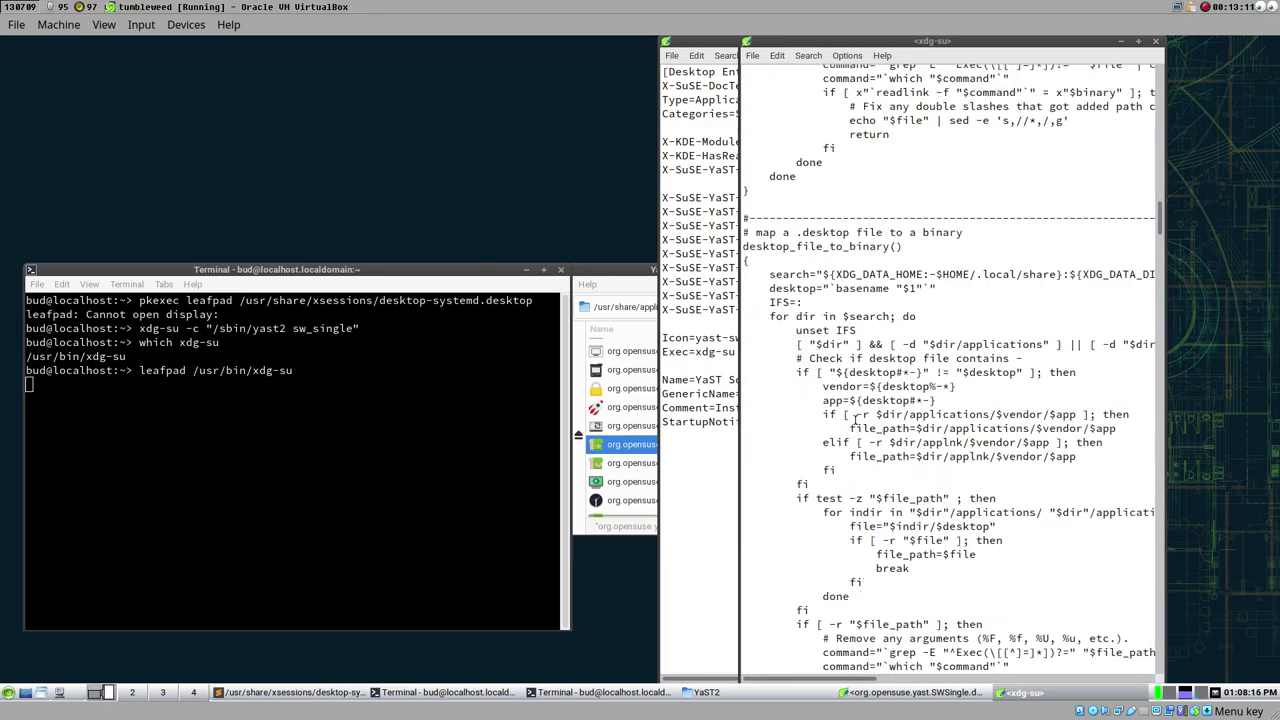
pyautogui.scroll(-15, 855, 420)
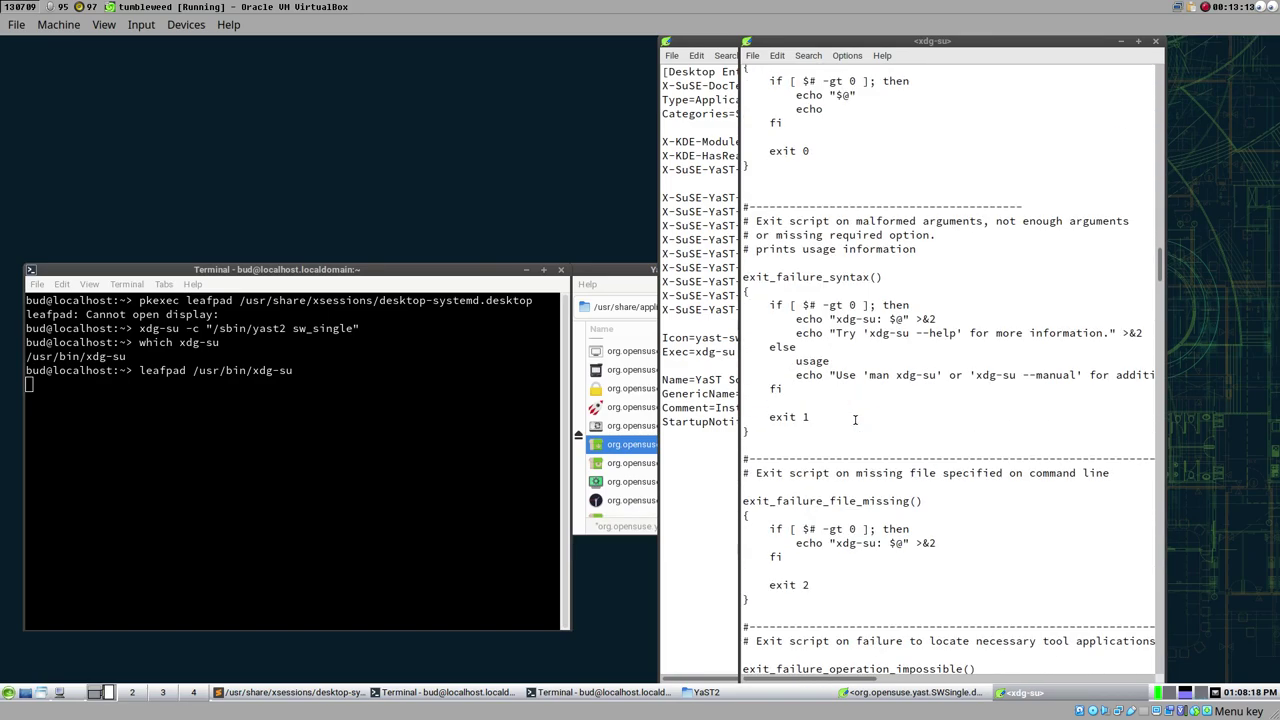
pyautogui.scroll(-15, 855, 420)
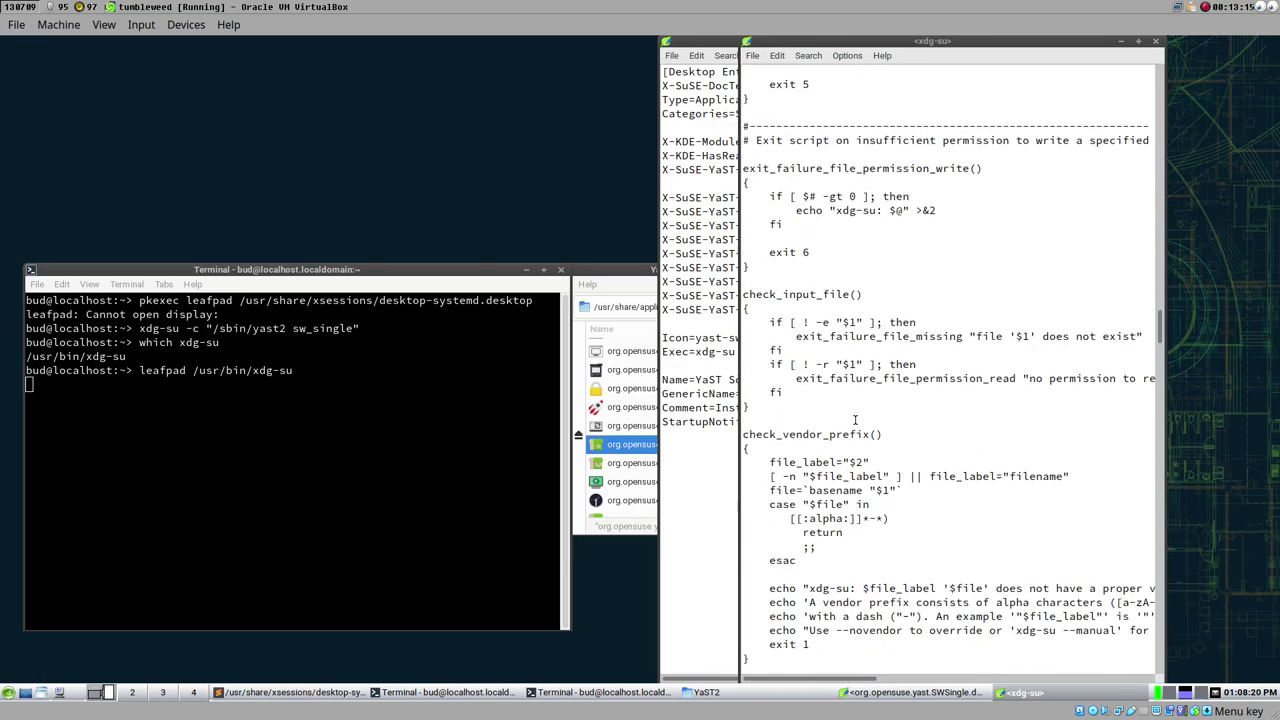
pyautogui.scroll(-15, 855, 420)
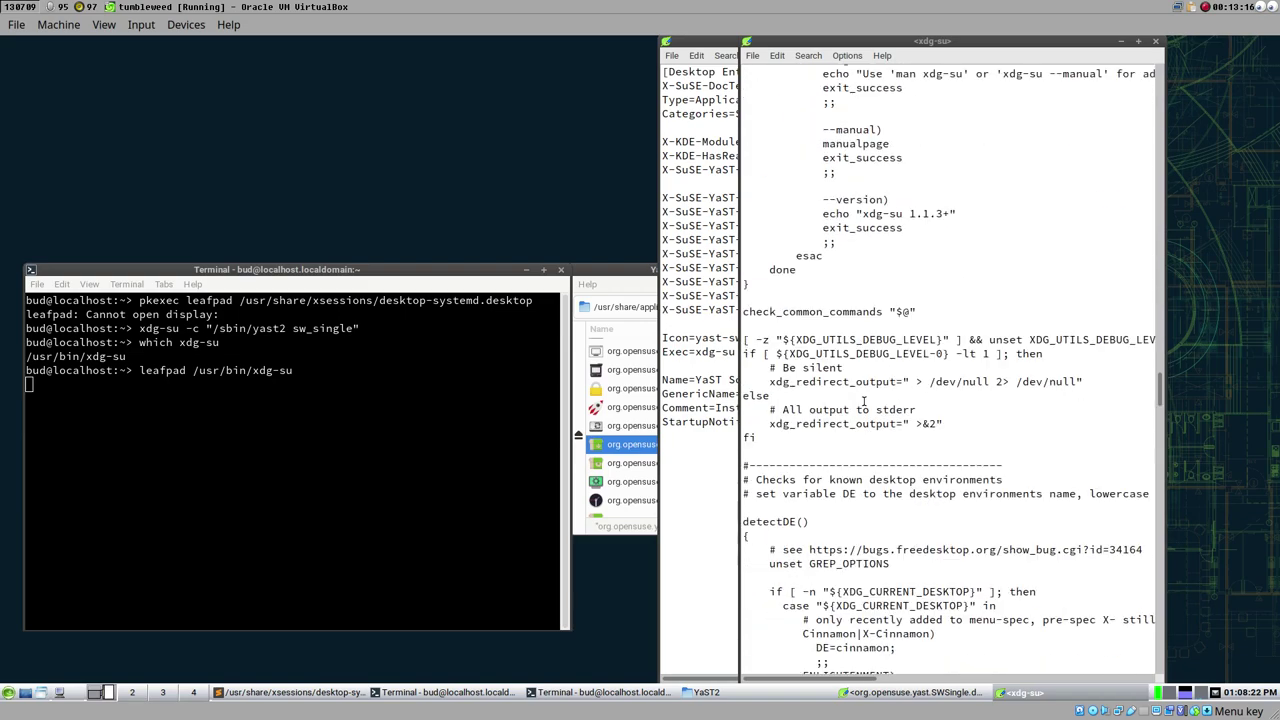
pyautogui.scroll(-3, 888, 311)
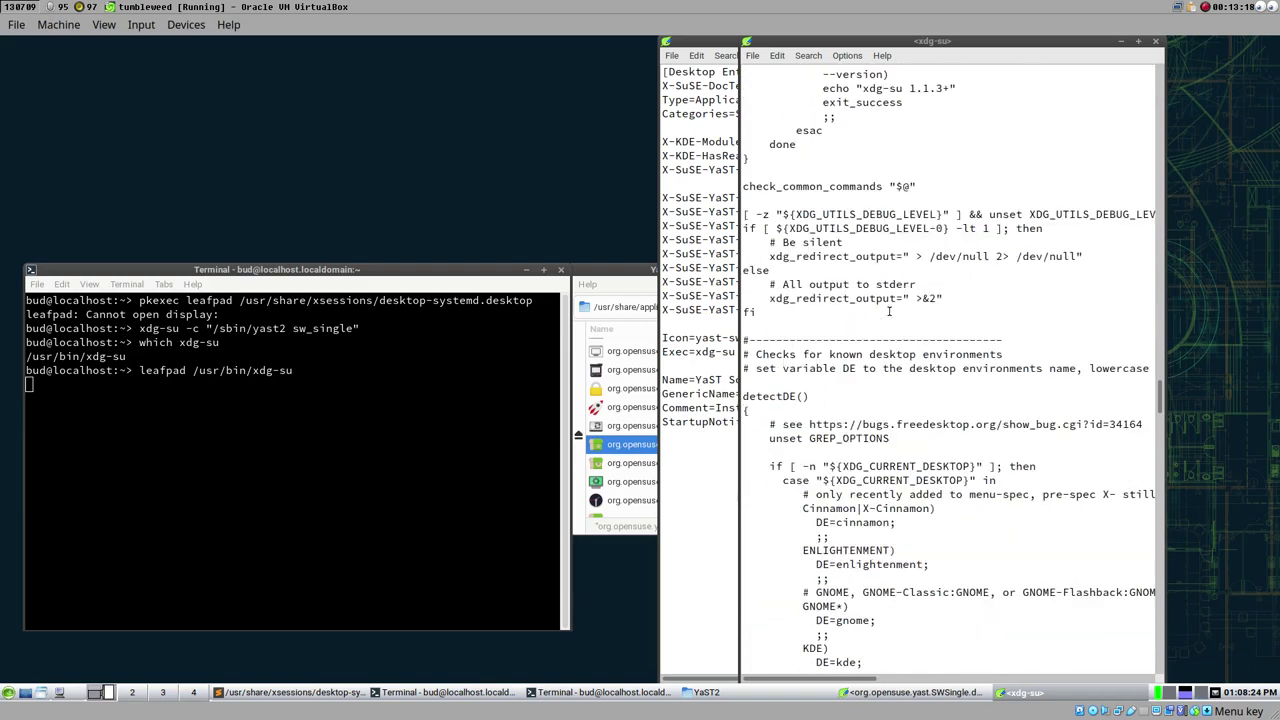
pyautogui.scroll(-3, 877, 323)
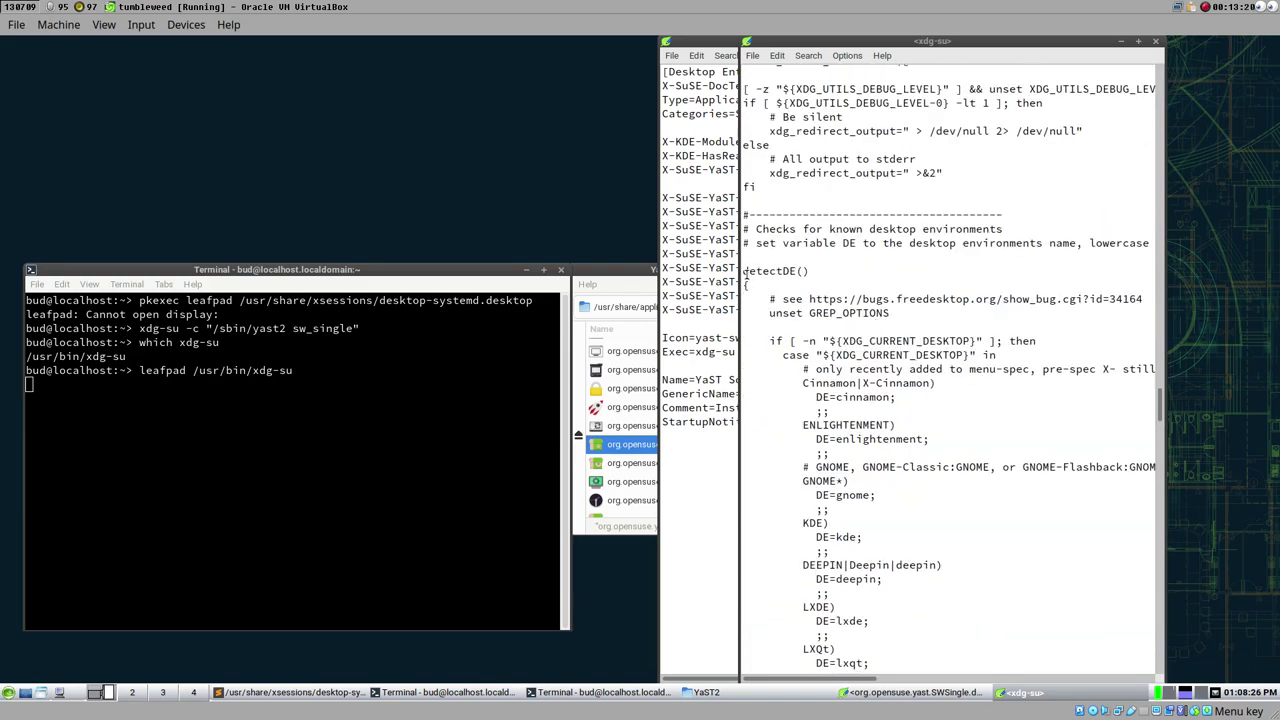
pyautogui.moveTo(748, 271); pyautogui.dragTo(813, 271)
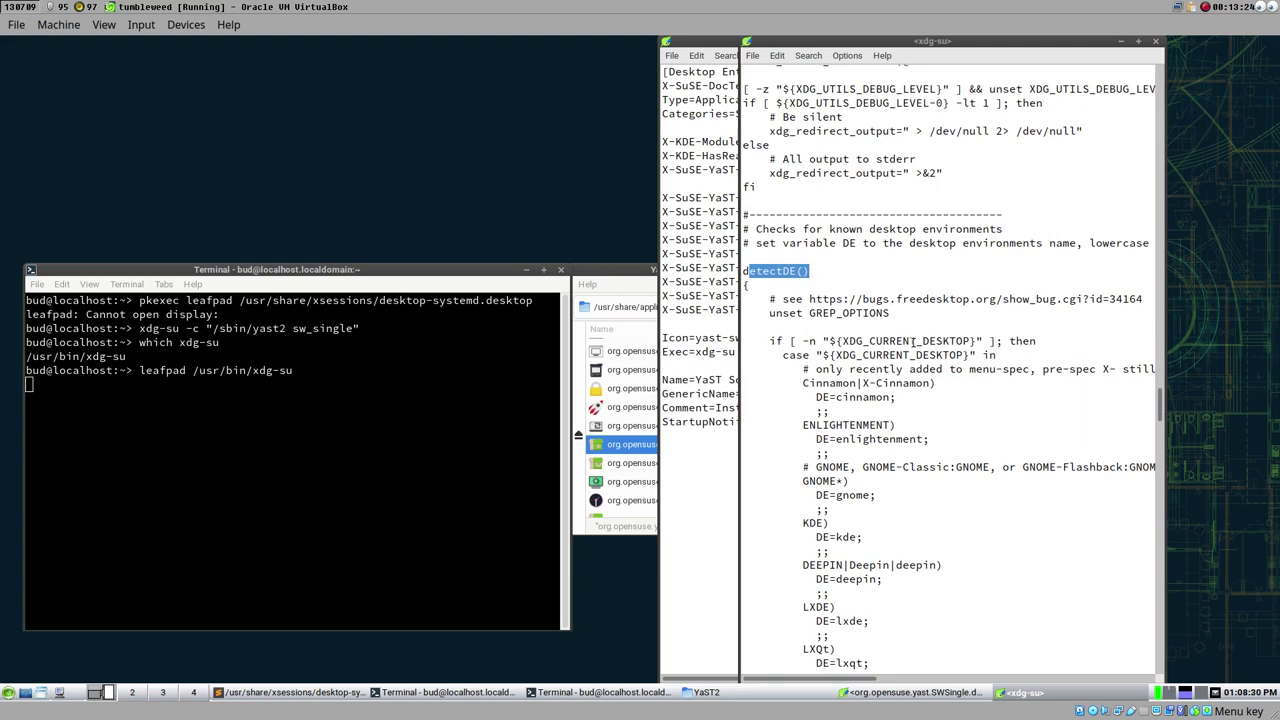
pyautogui.scroll(-2, 855, 276)
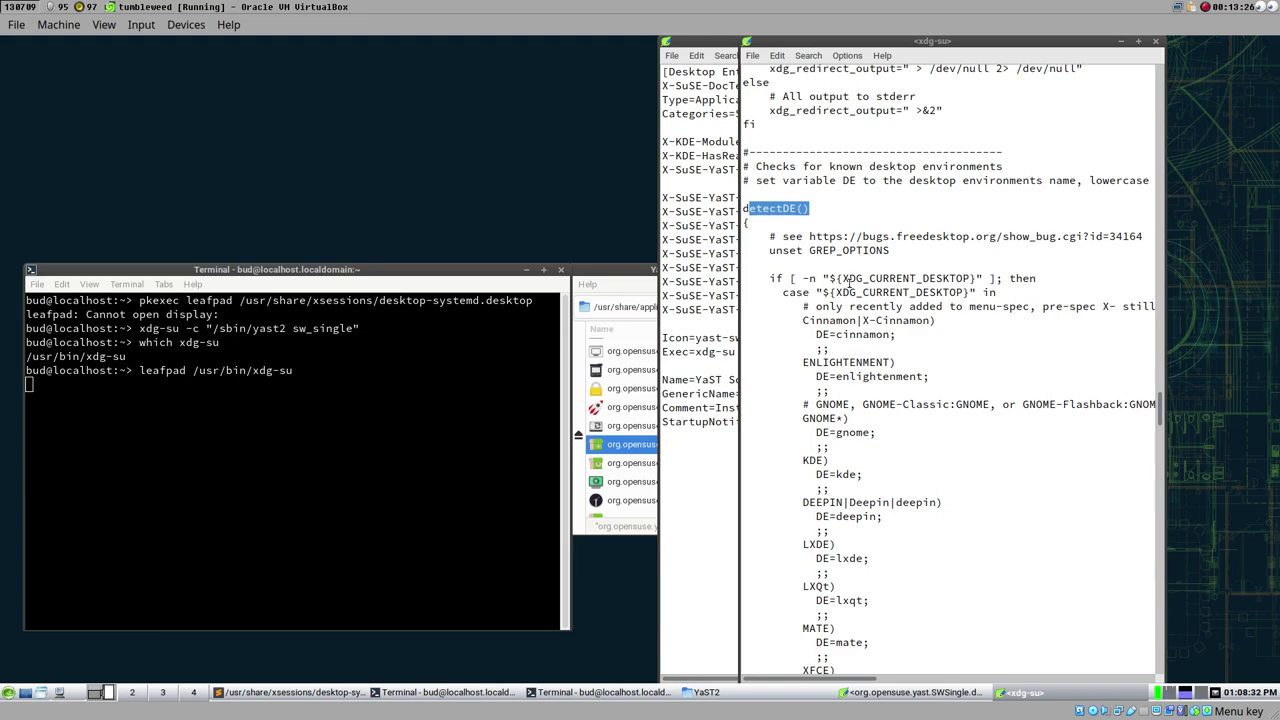
pyautogui.moveTo(843, 279); pyautogui.dragTo(974, 279)
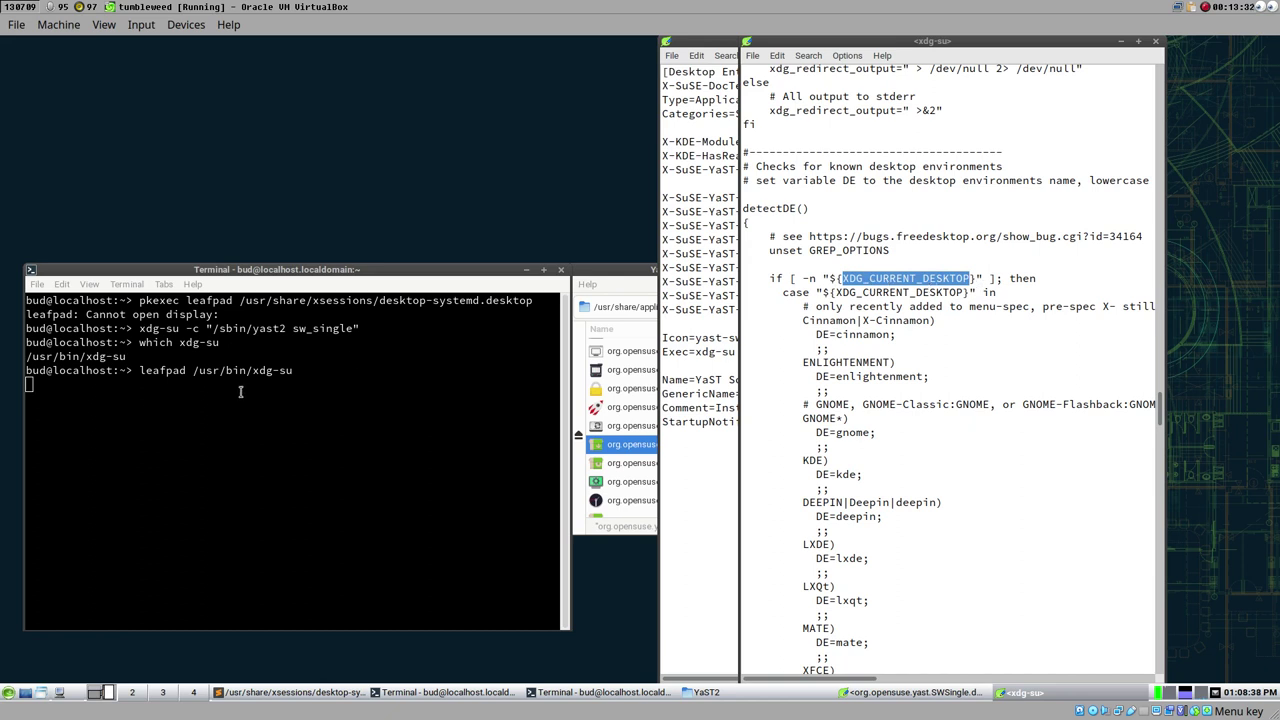
# - Open a second terminal window below the screen edge and list the session's XDG variables with export | grep XDG
pyautogui.click(137, 350)
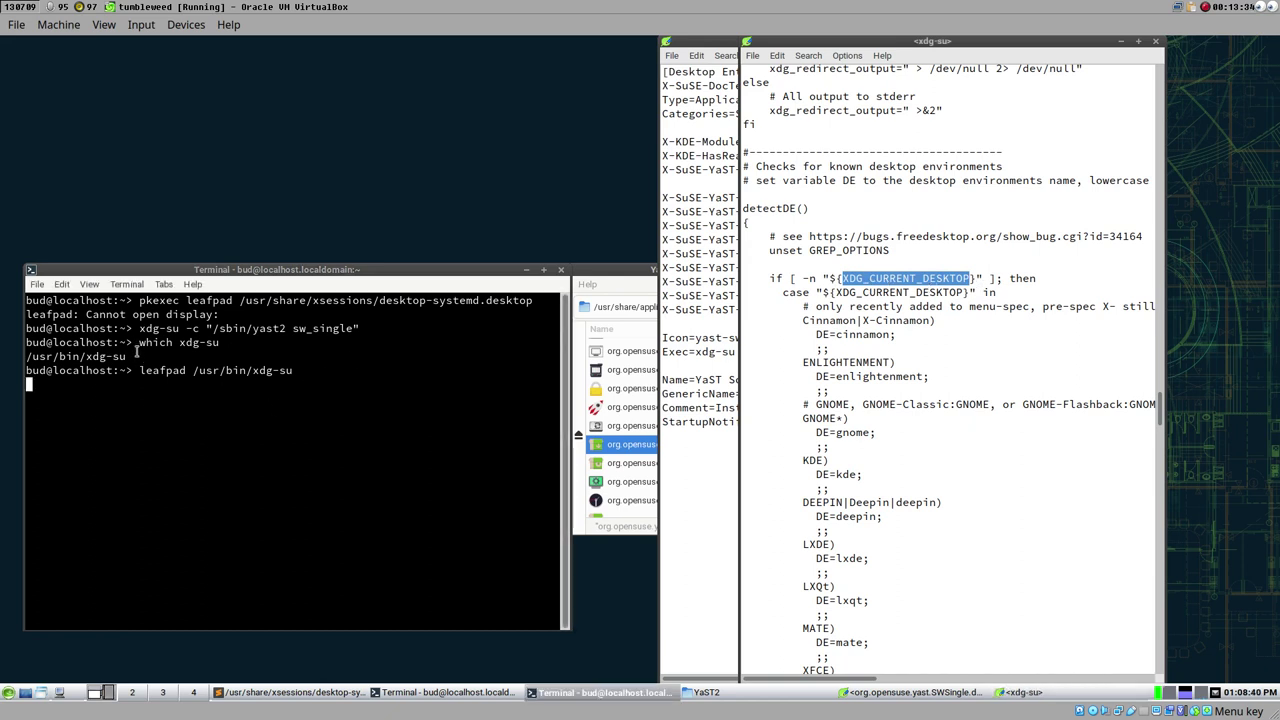
pyautogui.hotkey('ctrl', 'shift', 'n')
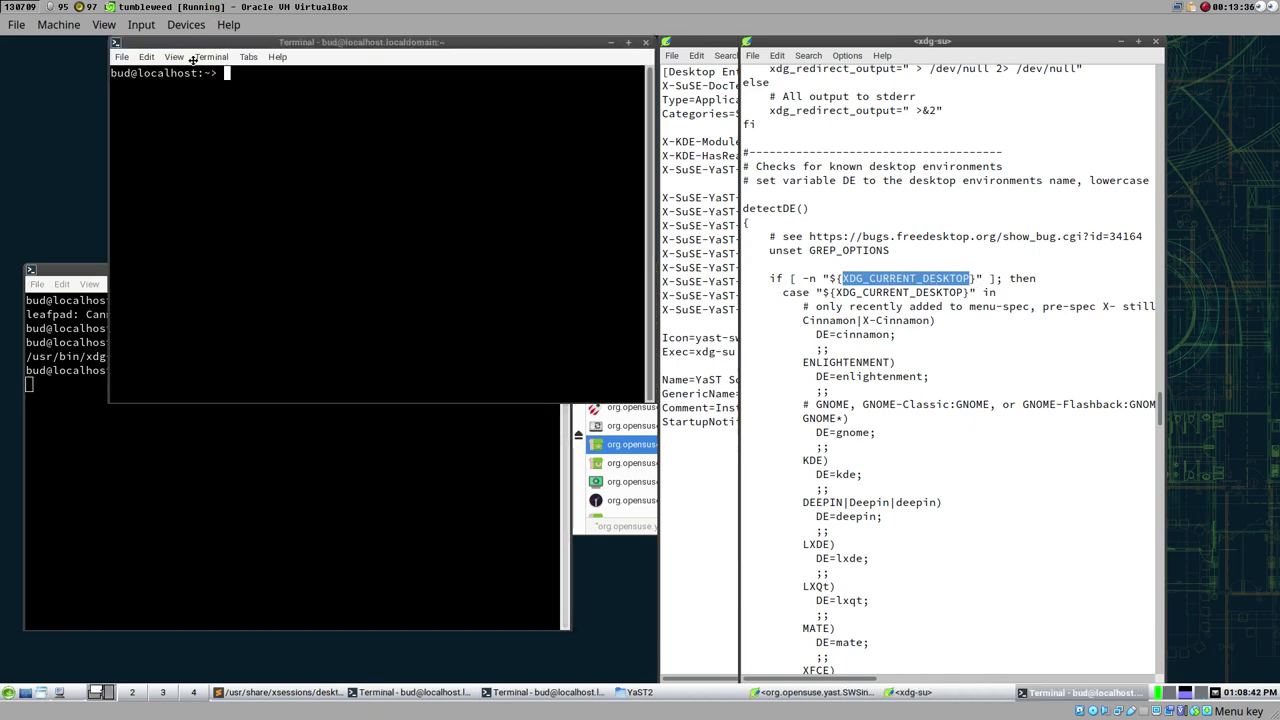
pyautogui.moveTo(193, 60); pyautogui.dragTo(101, 119)
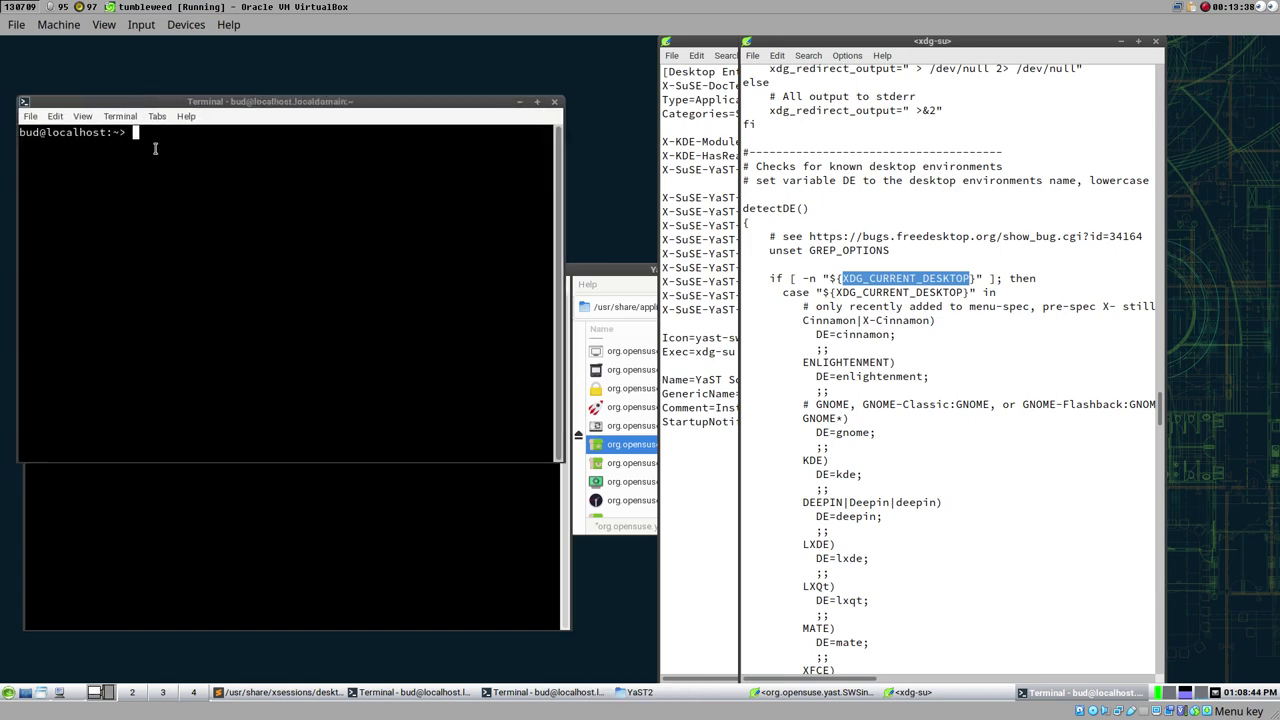
pyautogui.write('export | grep XDG')
pyautogui.press('Return')
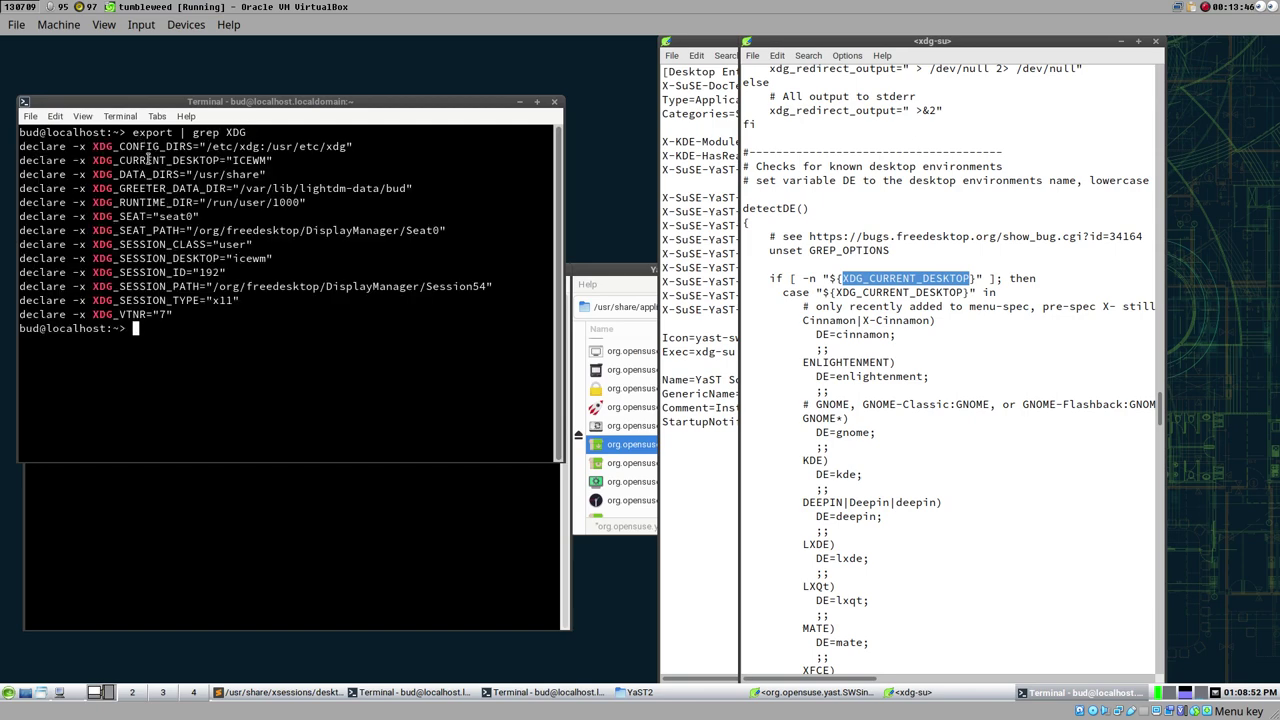
# - Compare the session's XDG_CURRENT_DESKTOP value with the desktop cases in detectDE(), highlighting the DE=generic entry
pyautogui.moveTo(119, 160); pyautogui.dragTo(221, 162)
pyautogui.click(355, 181)
pyautogui.scroll(-5, 845, 347)
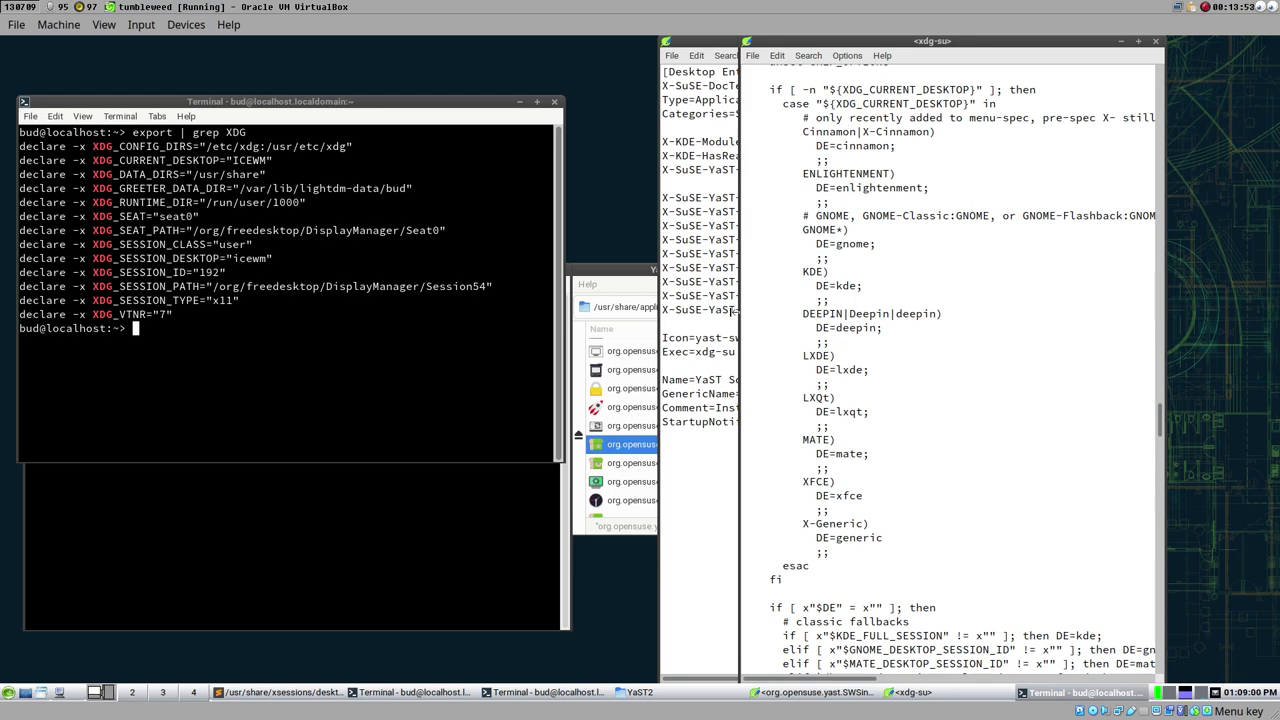
pyautogui.scroll(-3, 874, 433)
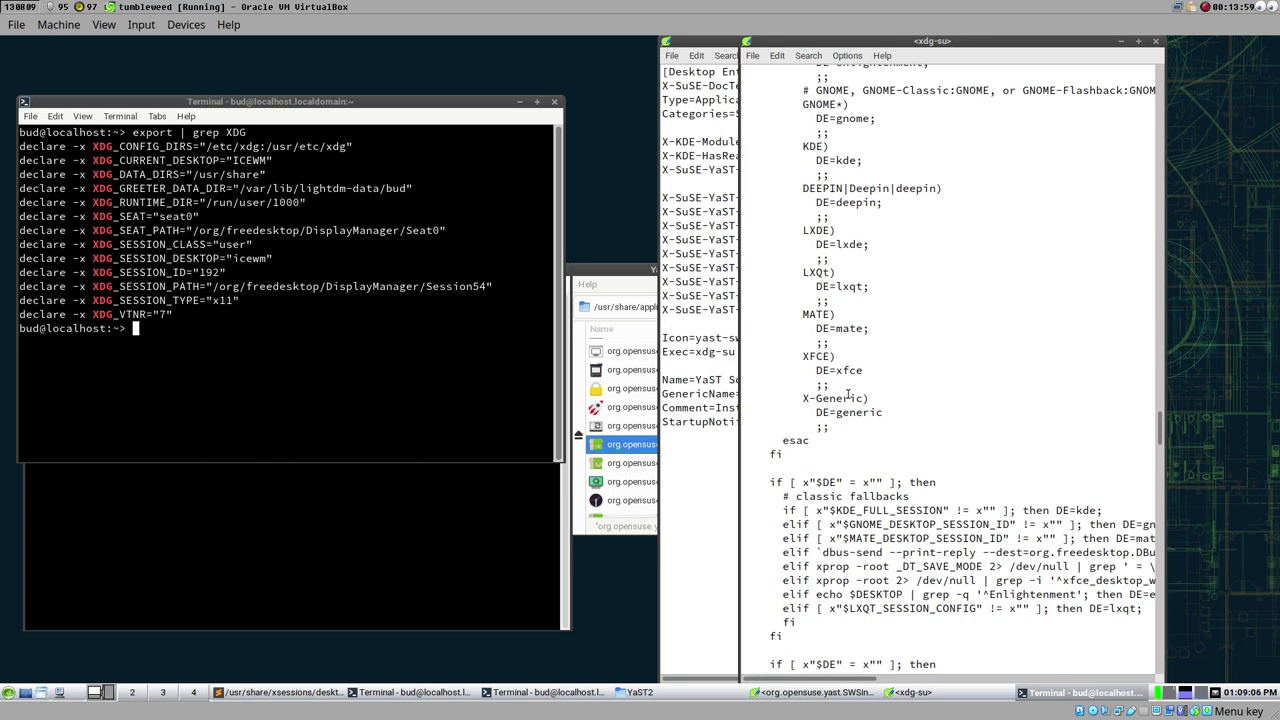
pyautogui.moveTo(815, 412); pyautogui.dragTo(882, 412)
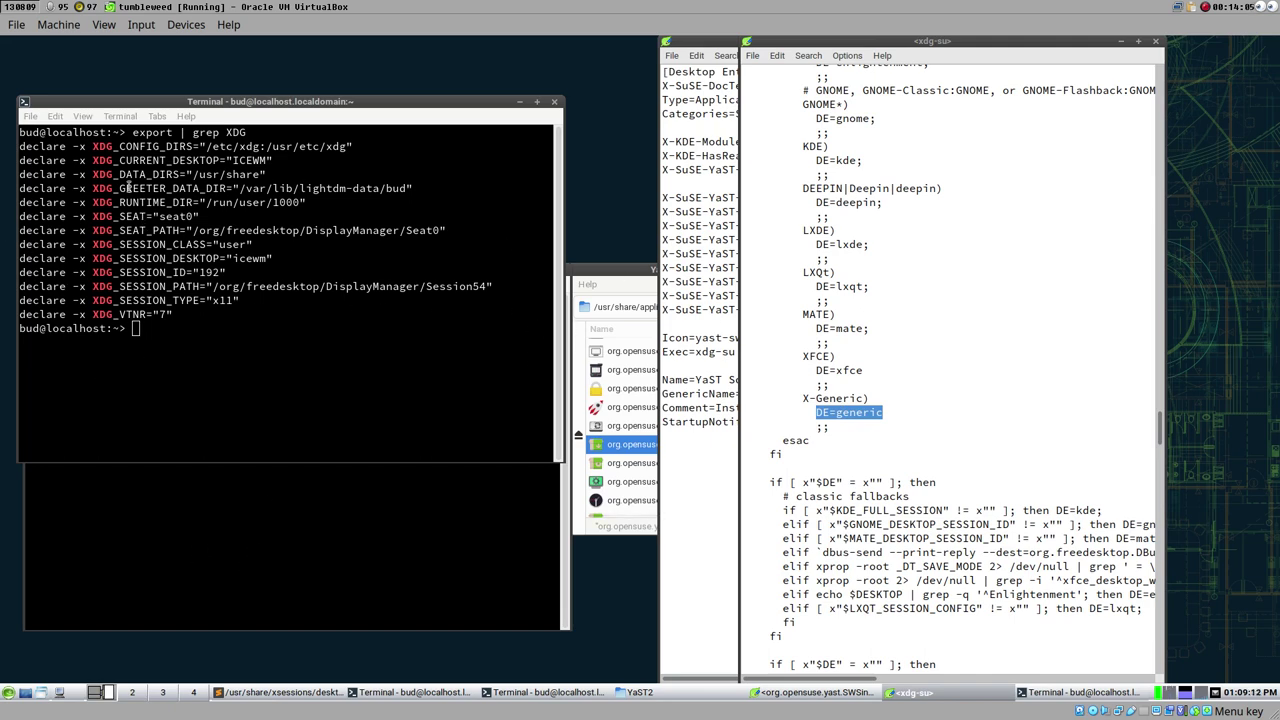
pyautogui.scroll(4, 929, 250)
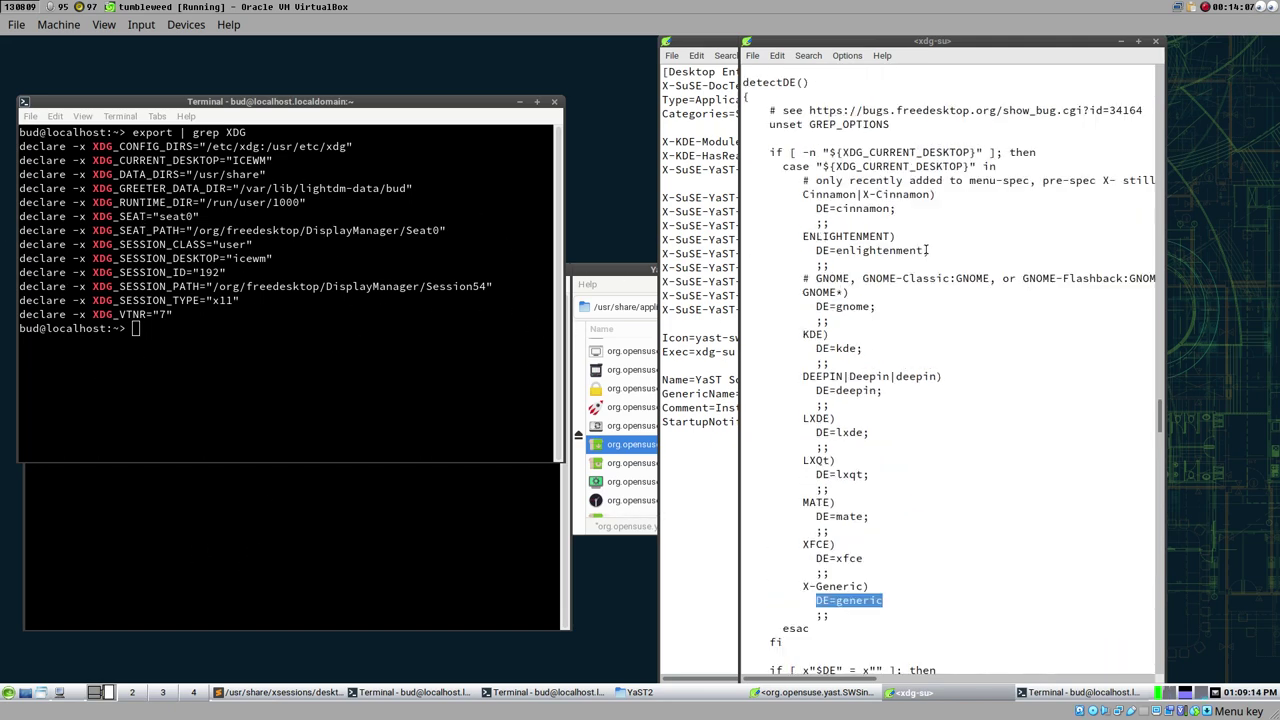
pyautogui.click(187, 159)
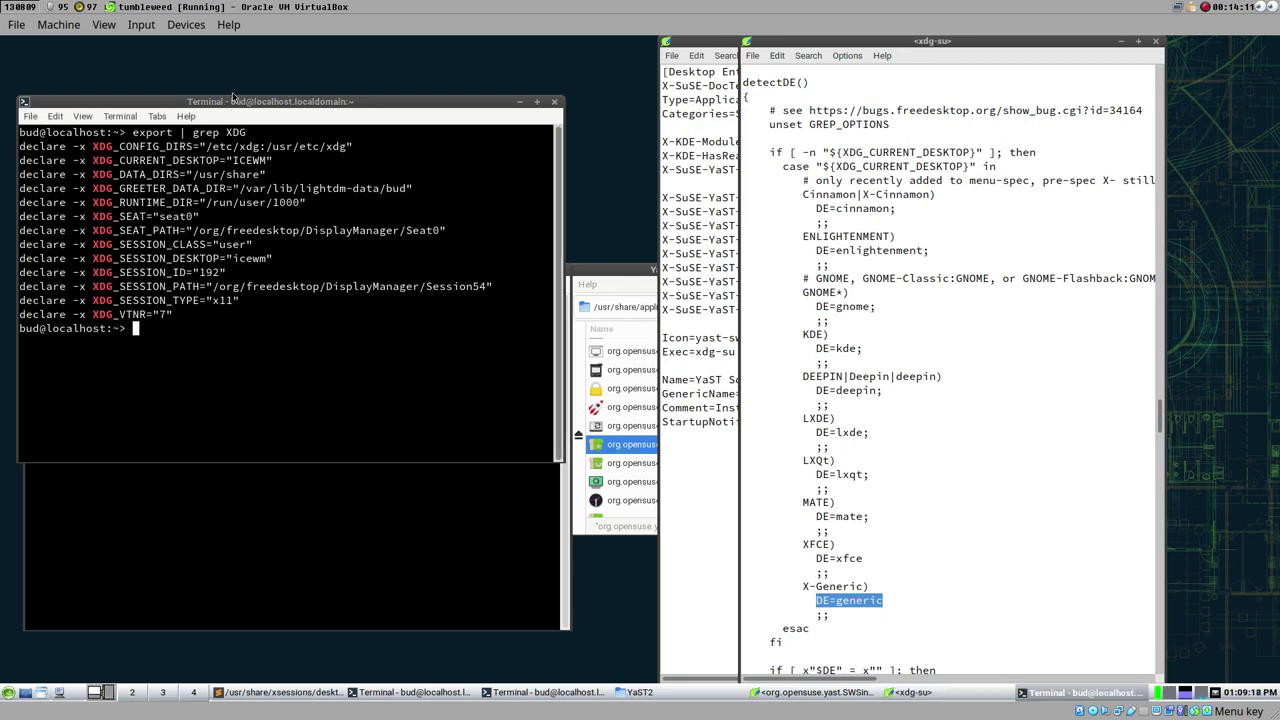
# - Copy the XDG_CURRENT_DESKTOP assignment to the second terminal's prompt and change its value to XFCE, keeping the script's desktop names in view
pyautogui.moveTo(232, 106); pyautogui.dragTo(547, 140)
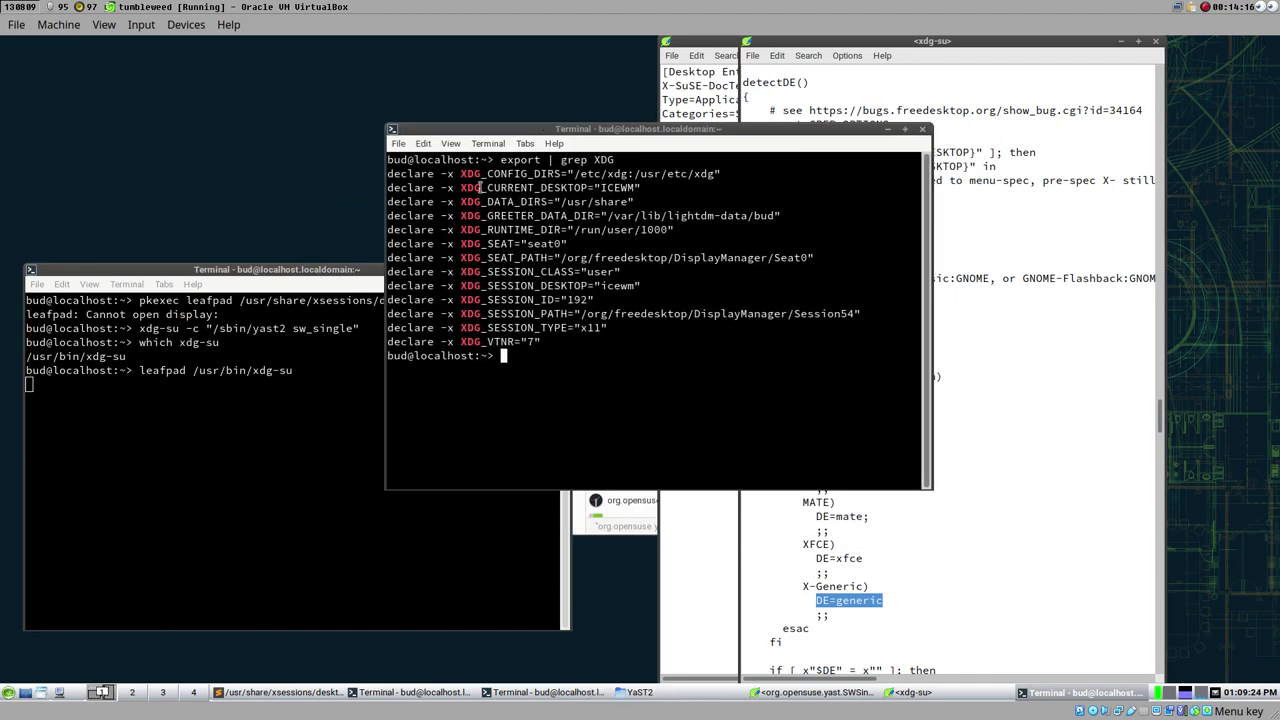
pyautogui.moveTo(461, 187); pyautogui.dragTo(642, 188)
pyautogui.press('super+c')
pyautogui.click(533, 362)
pyautogui.middleClick(533, 358)
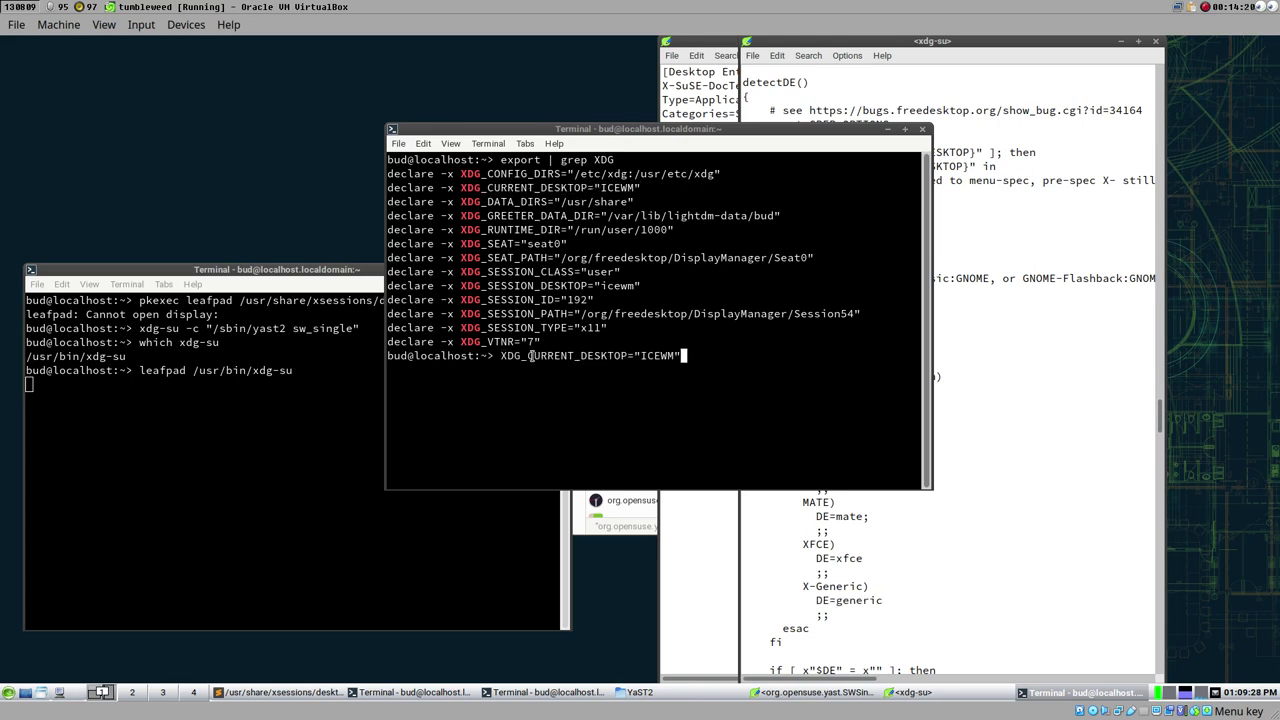
pyautogui.press('BackSpace')
pyautogui.press('BackSpace')
pyautogui.press('BackSpace')
pyautogui.press('BackSpace')
pyautogui.press('BackSpace')
pyautogui.press('BackSpace')
pyautogui.moveTo(779, 130); pyautogui.dragTo(594, 130)
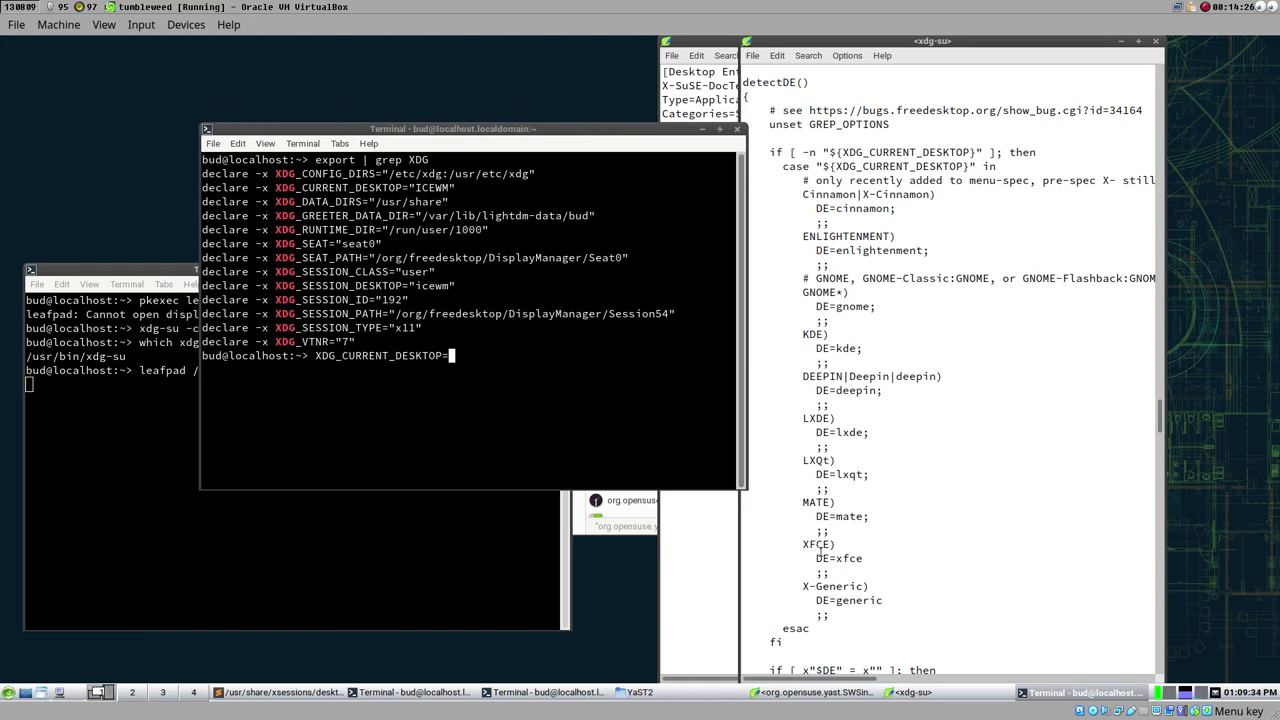
pyautogui.write('XFCE')
# - Append xdg-su -c "/sbin/yast2 sw_single" from the first terminal to the XDG_CURRENT_DESKTOP=XFCE prefix, run it and move the terminal off the script
pyautogui.moveTo(424, 127); pyautogui.dragTo(684, 291)
pyautogui.moveTo(358, 329); pyautogui.dragTo(139, 330)
pyautogui.press('super+c')
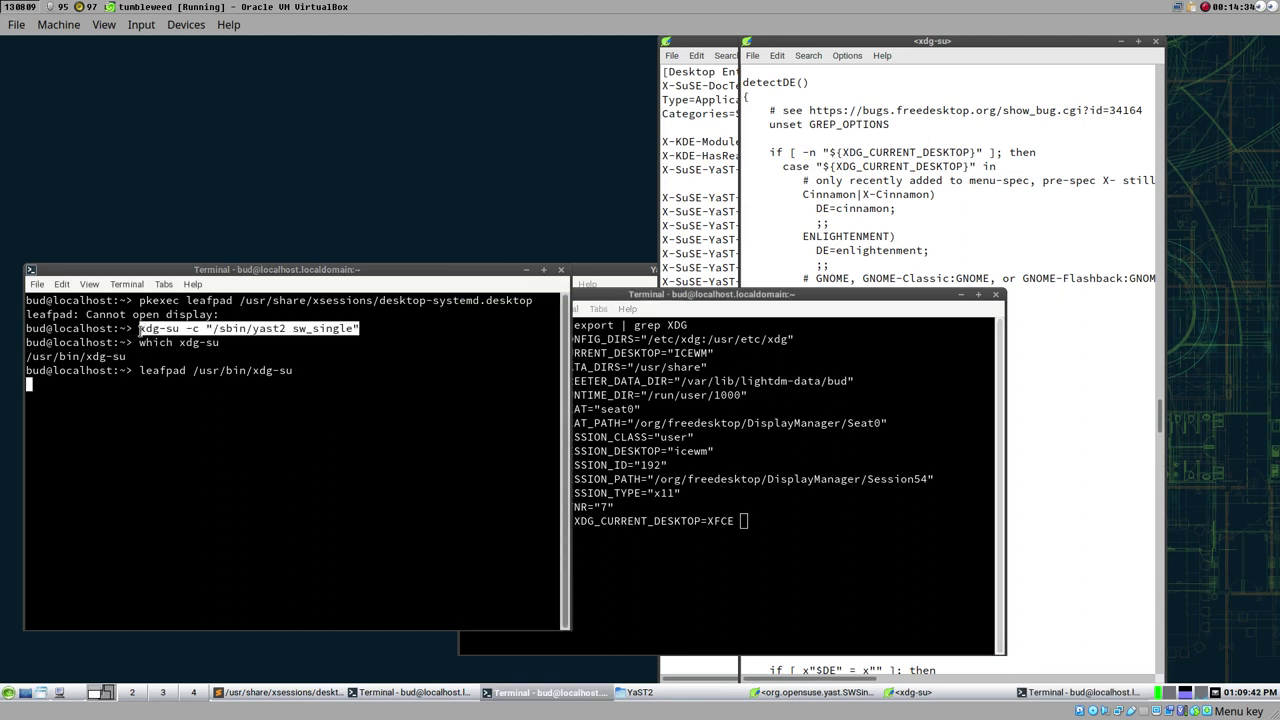
pyautogui.click(759, 520)
pyautogui.middleClick(759, 520)
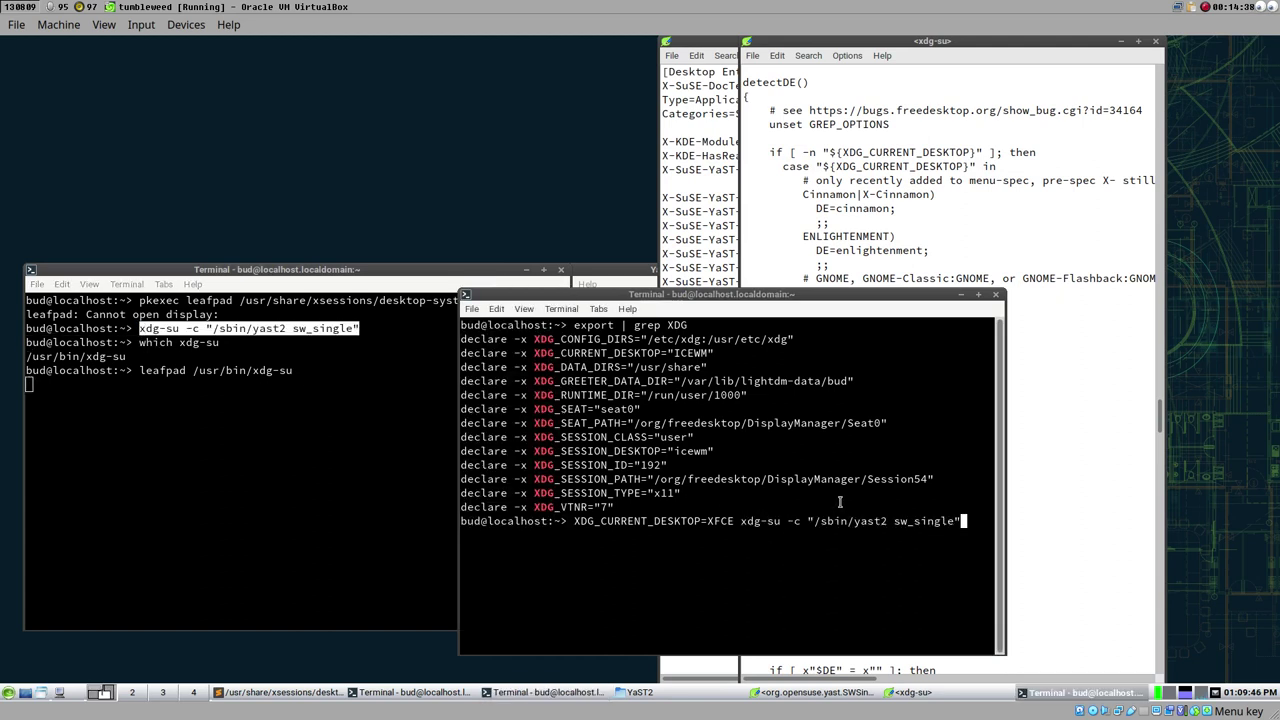
pyautogui.press('Return')
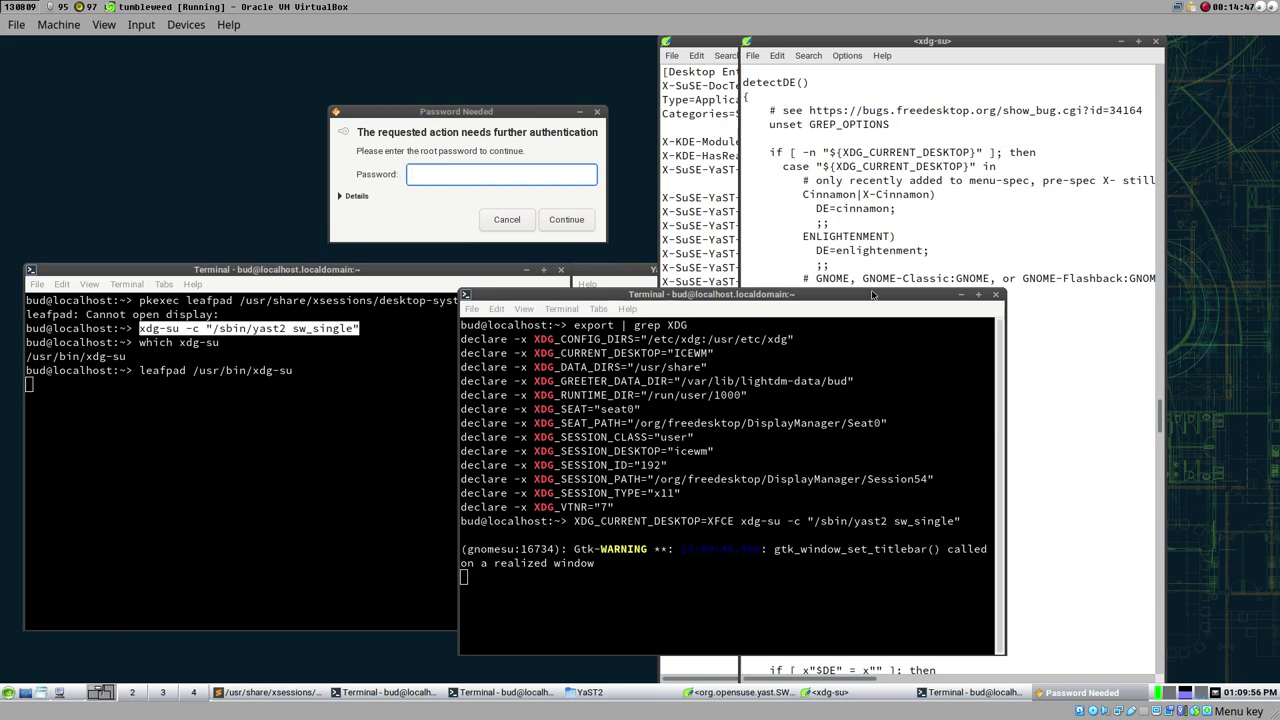
pyautogui.moveTo(847, 297); pyautogui.dragTo(533, 293)
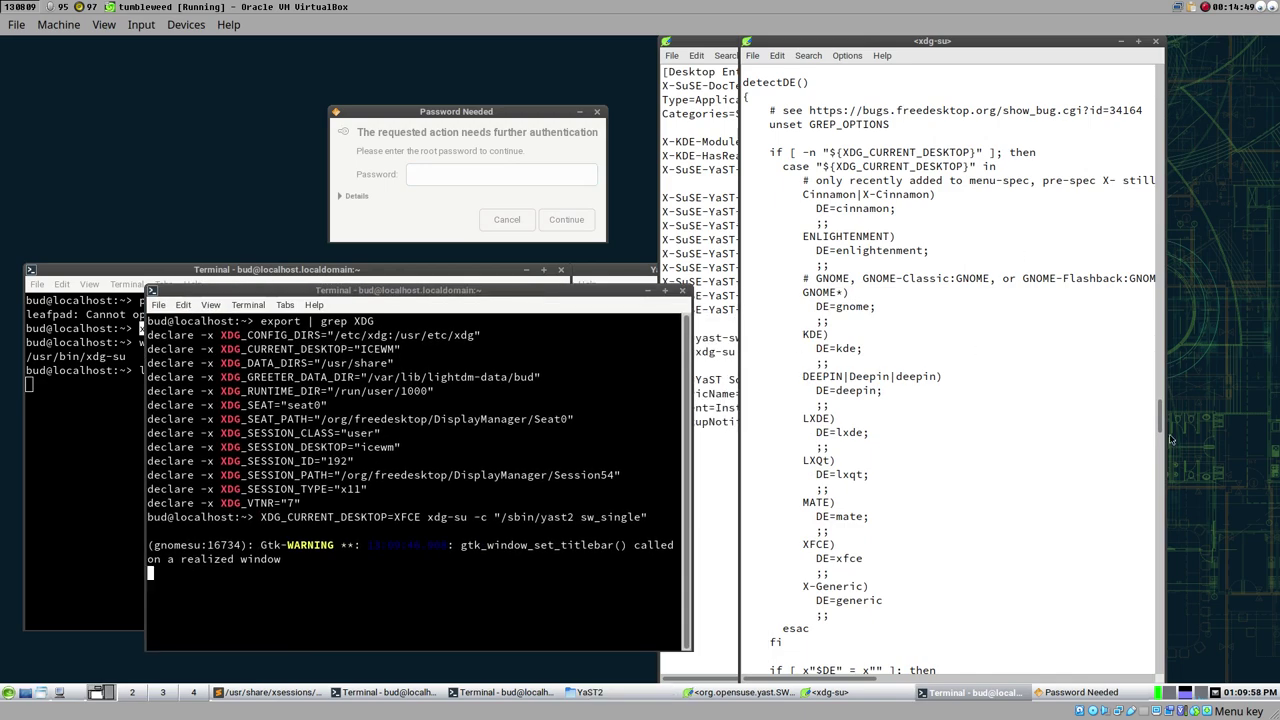
# - Bring the xdg-su script's closing case "$DE" block into view and submit the root password in the authentication prompt to start YaST software management
pyautogui.moveTo(1160, 418); pyautogui.dragTo(1140, 676)
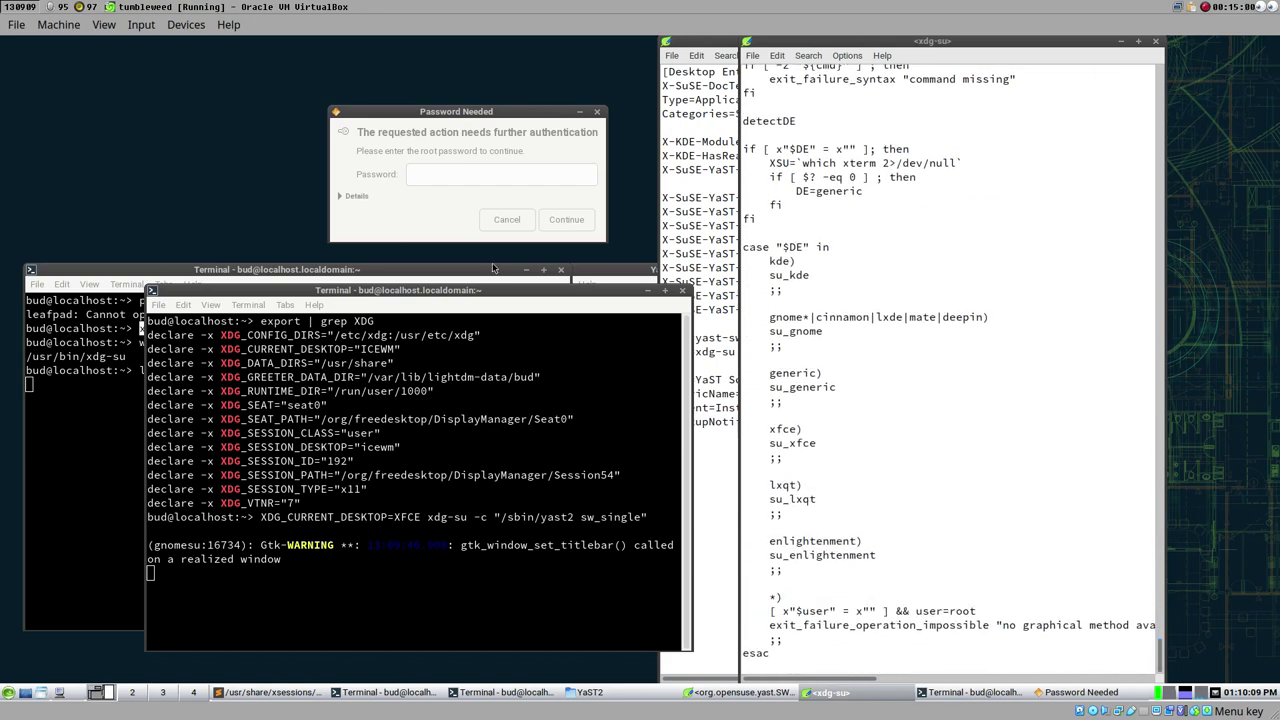
pyautogui.click(448, 174)
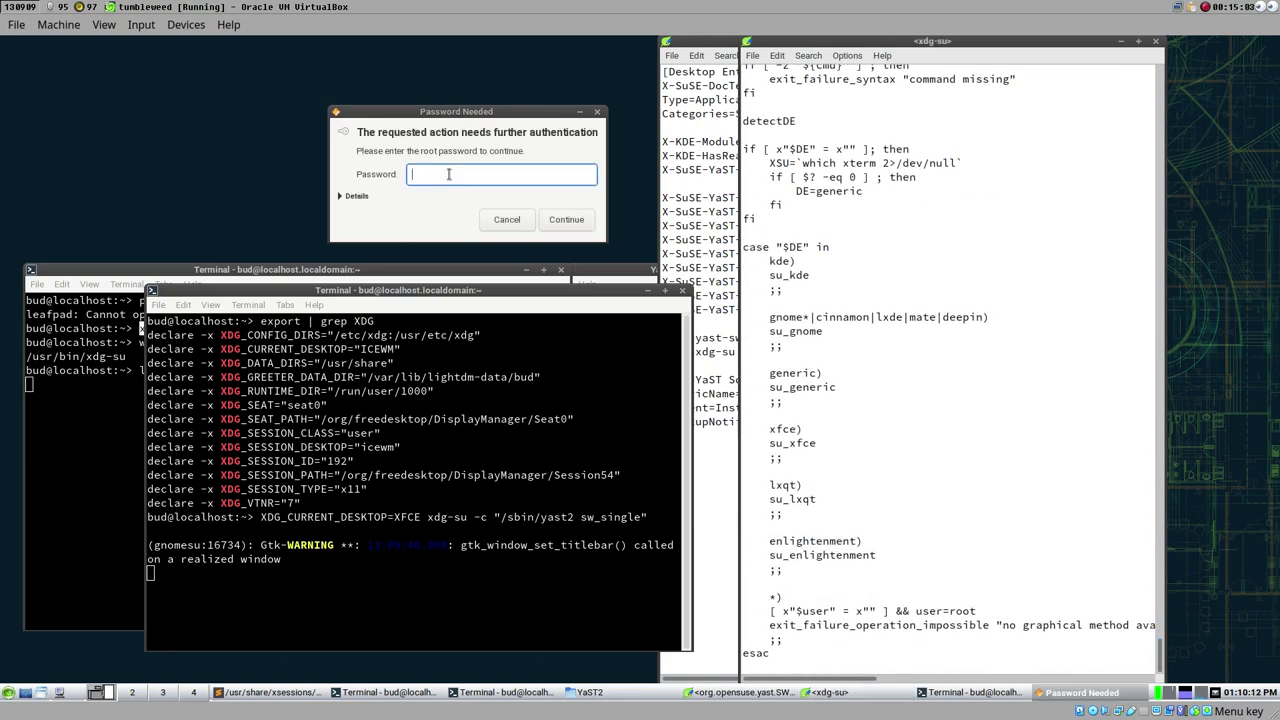
pyautogui.write('****')
pyautogui.press('Return')
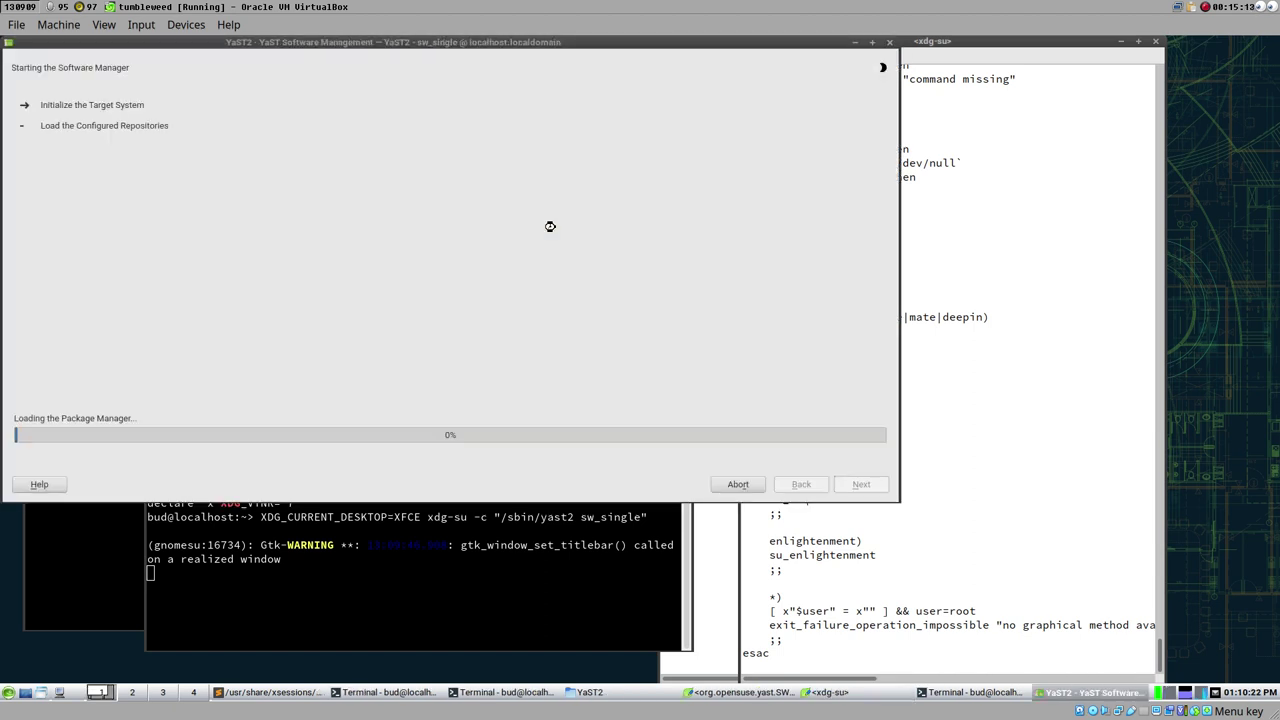
# - Shift the YaST sw_single window off the terminals and place the terminal holding the XDG_CURRENT_DESKTOP=XFCE command in front of it
pyautogui.moveTo(403, 47); pyautogui.dragTo(661, 188)
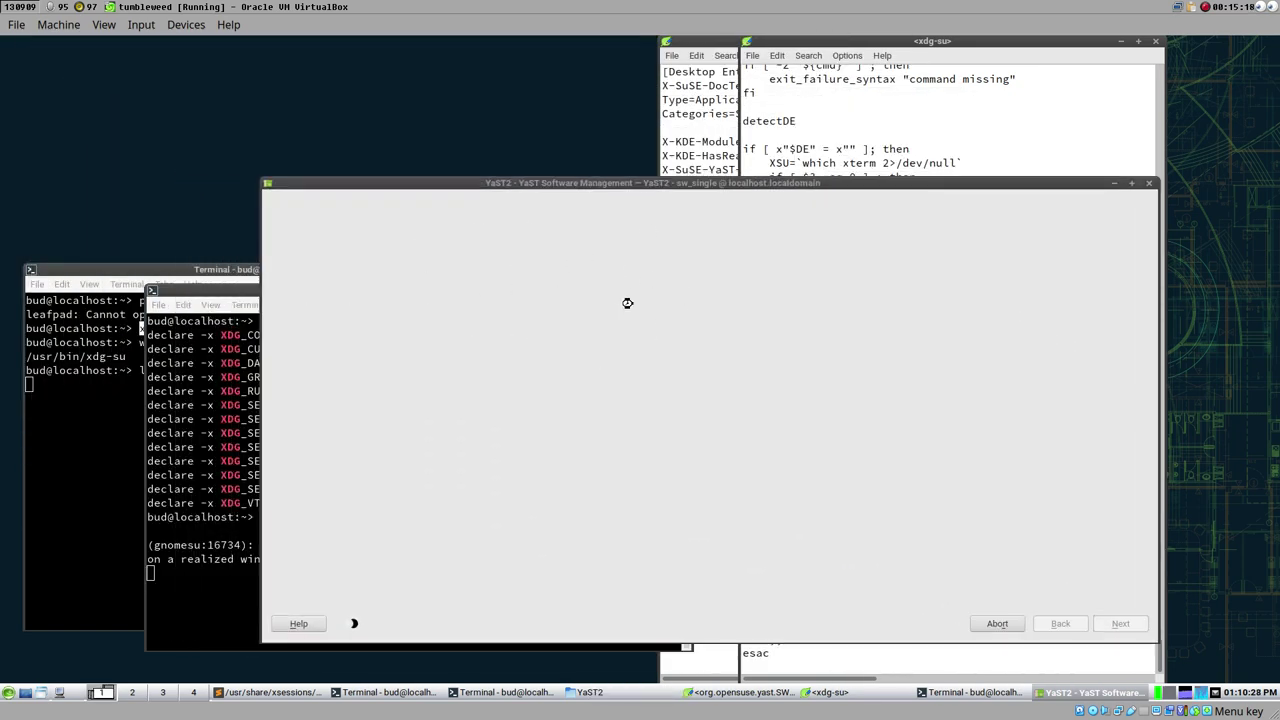
pyautogui.click(223, 290)
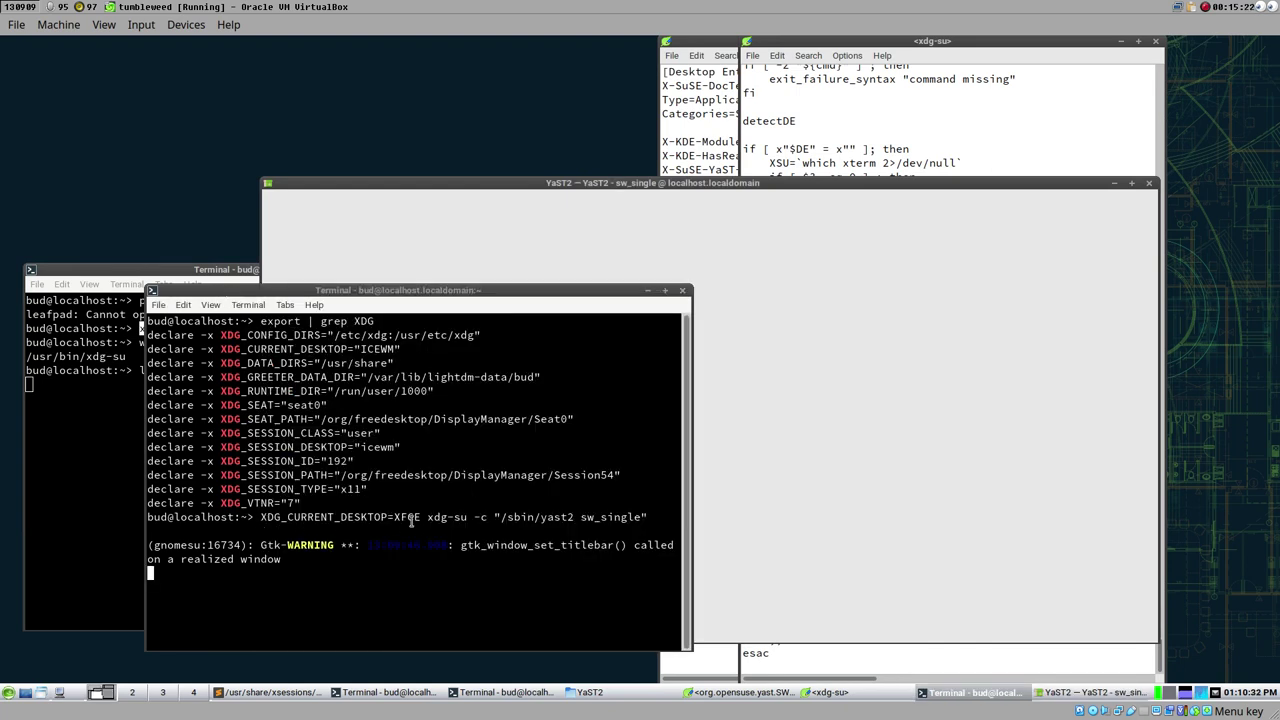
pyautogui.click(712, 212)
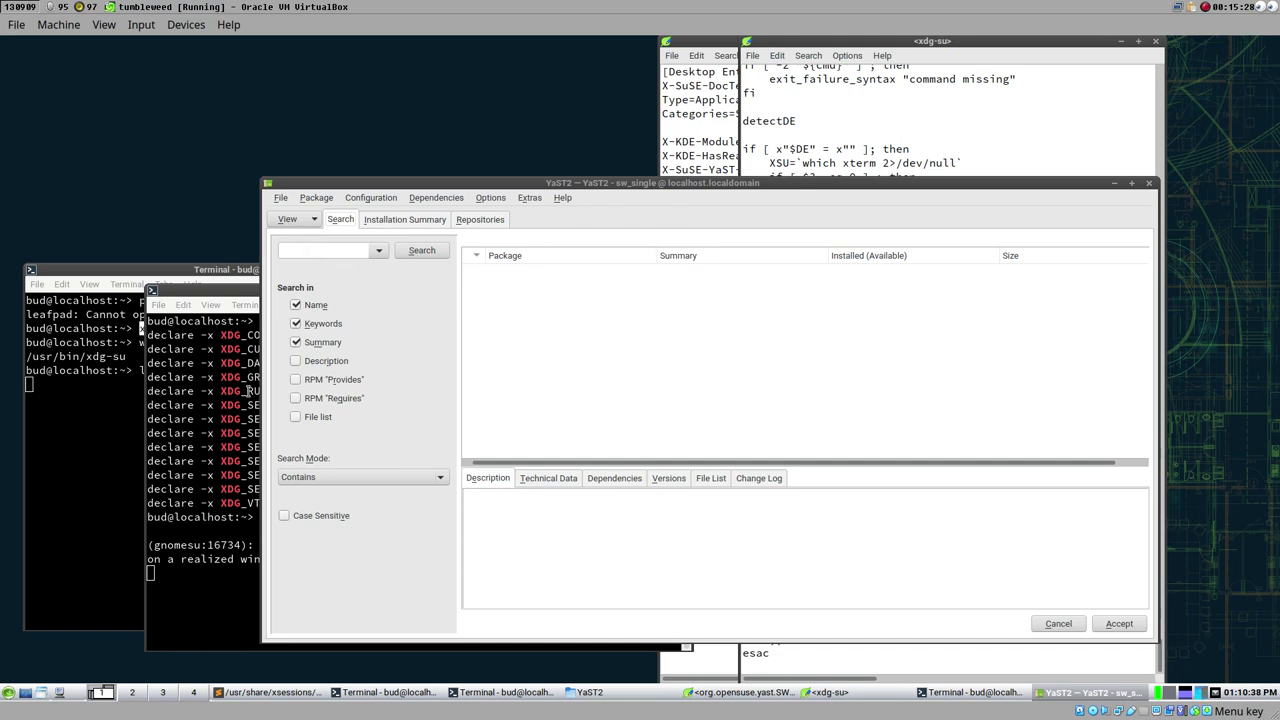
pyautogui.click(227, 296)
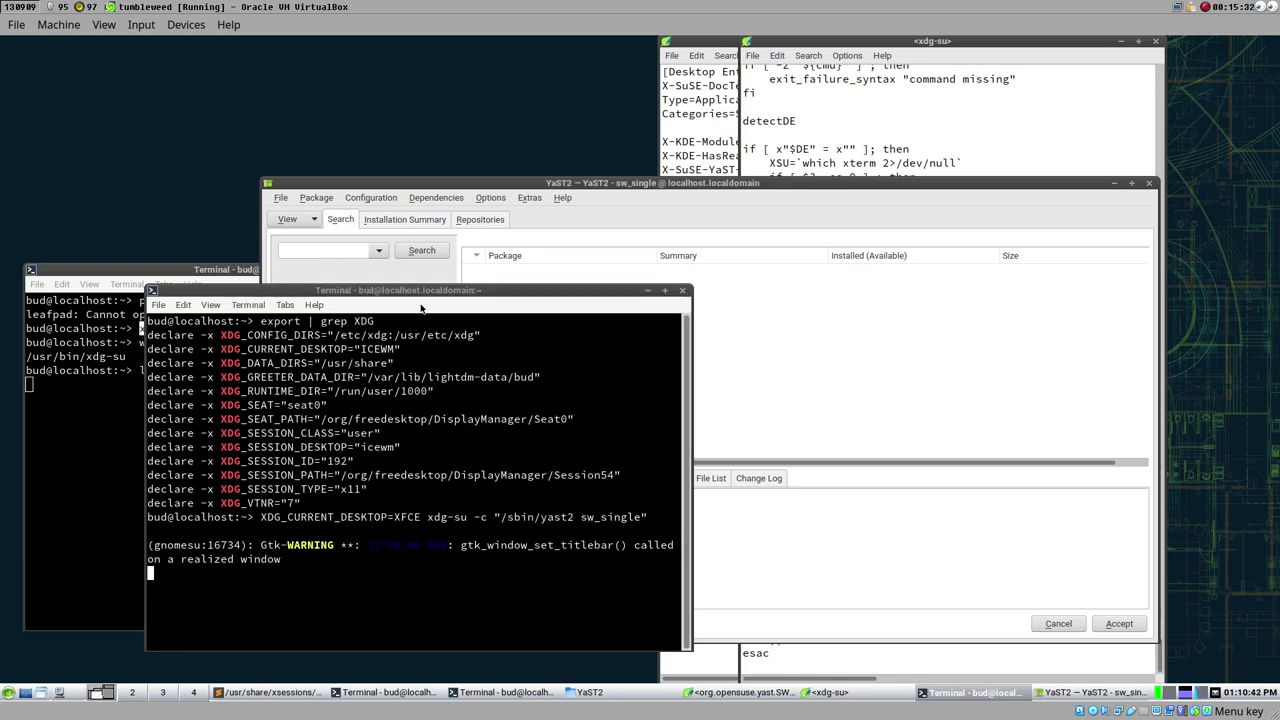
pyautogui.moveTo(405, 291); pyautogui.dragTo(522, 271)
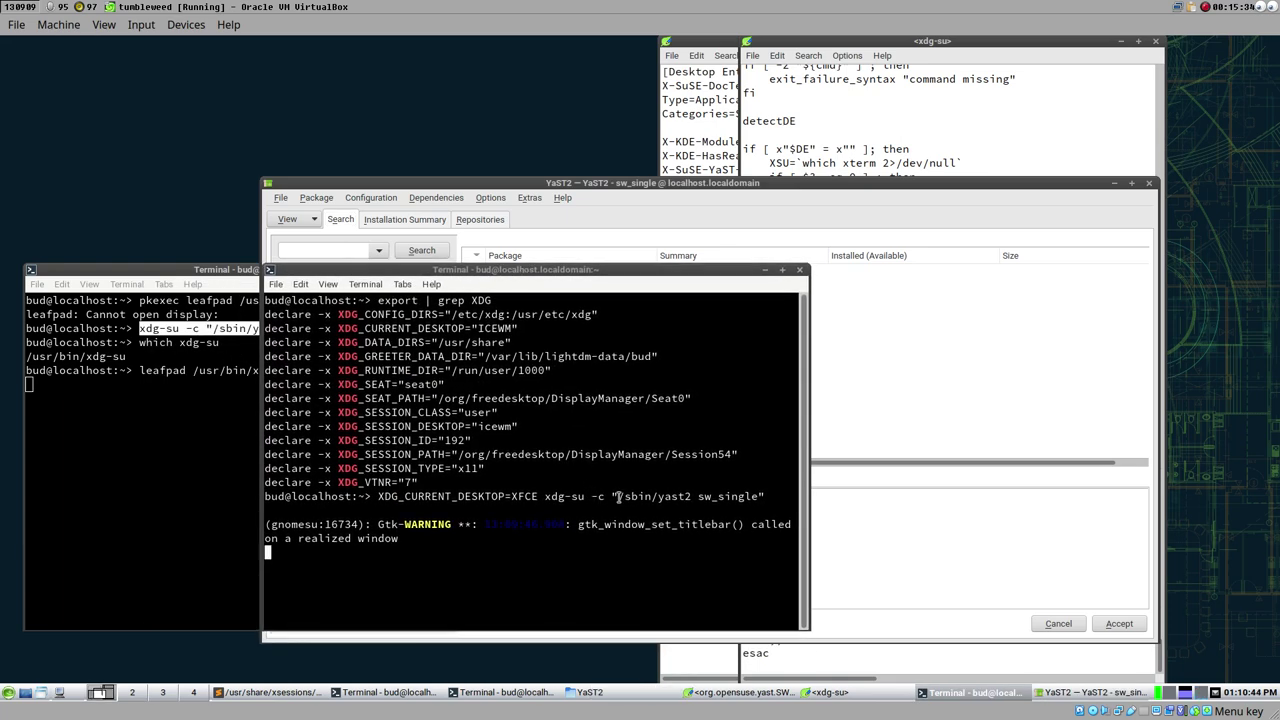
# - Copy the /sbin/yast2 path from the xdg-su command and open that script in leafpad from a new terminal window
pyautogui.moveTo(618, 497); pyautogui.dragTo(693, 497)
pyautogui.press('super+c')
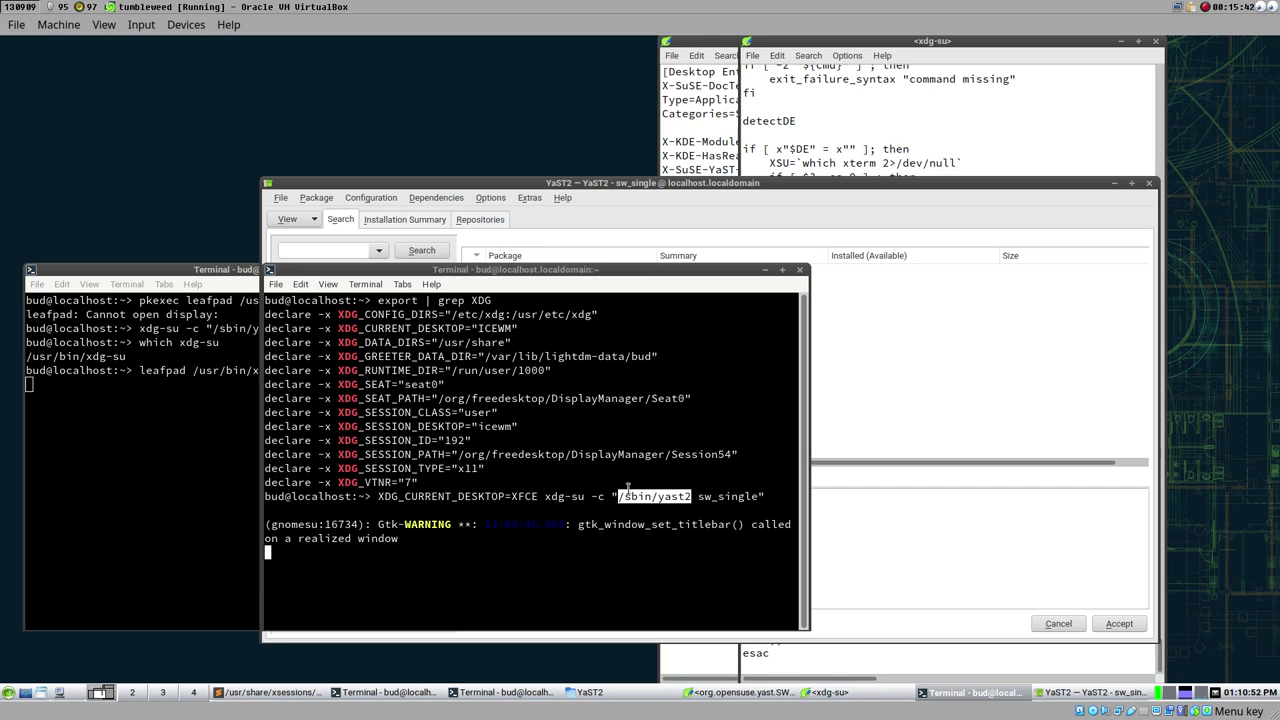
pyautogui.hotkey('ctrl', 'shift', 'n')
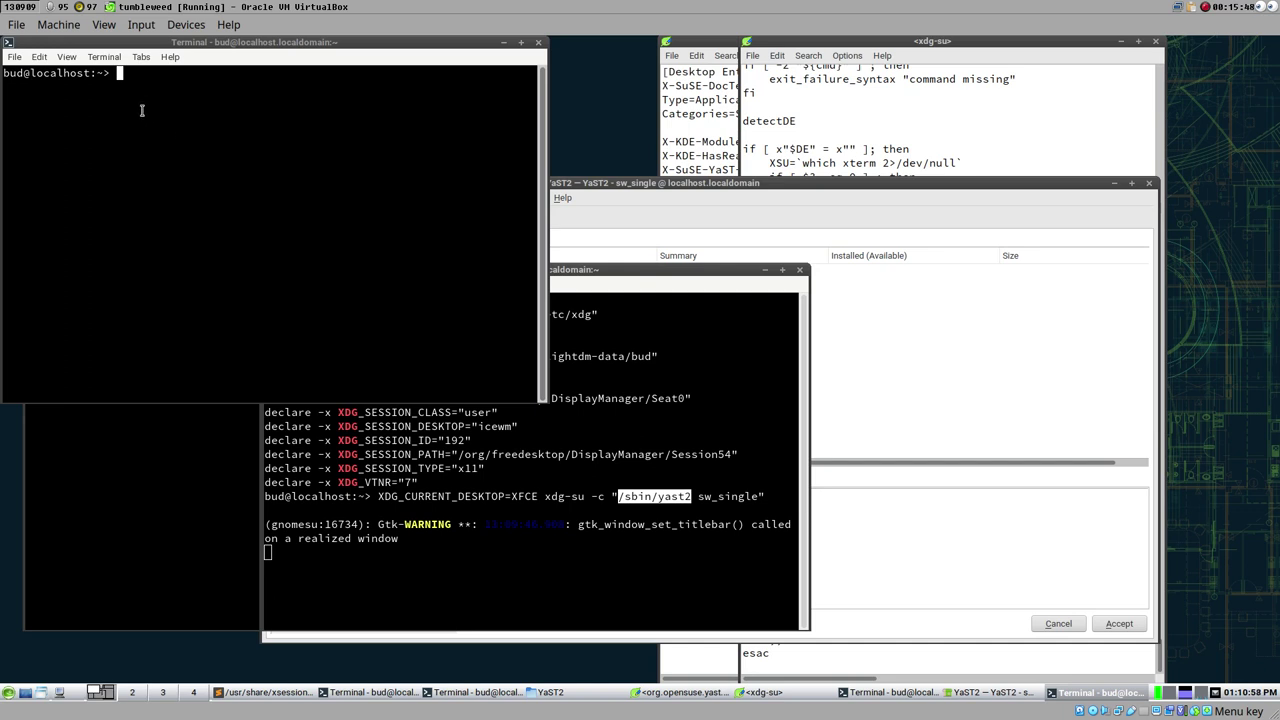
pyautogui.write('leafpad')
pyautogui.middleClick(208, 99)
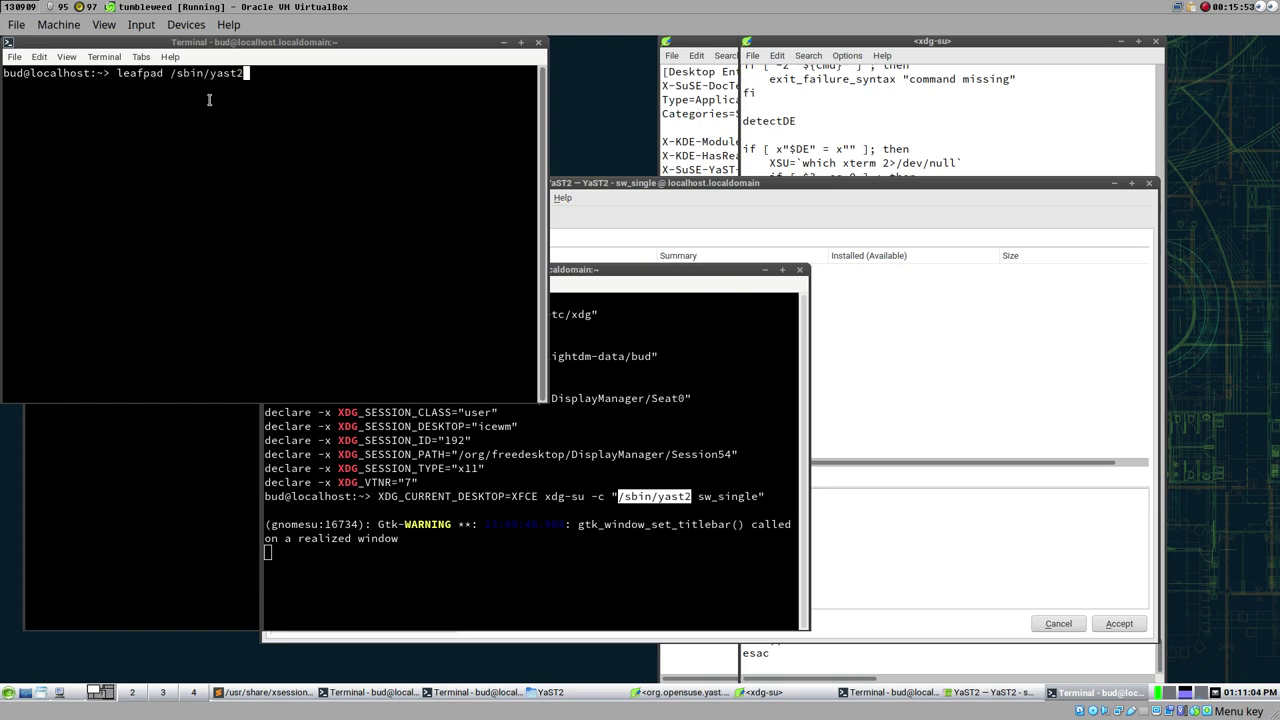
pyautogui.press('Return')
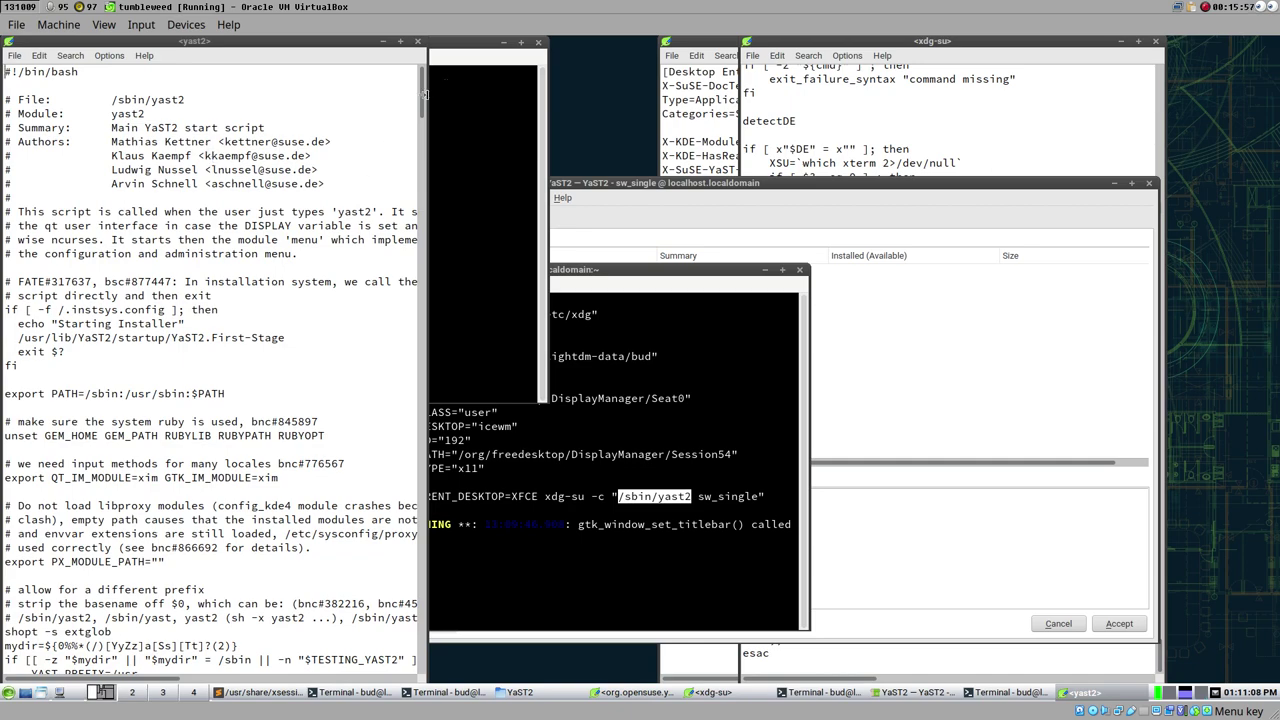
# - Examine how the yast2 script detects the desktop in probe_desktop_gui() and chooses the control center shell
pyautogui.scroll(-4, 421, 93)
pyautogui.scroll(4, 421, 93)
pyautogui.scroll(-20, 421, 93)
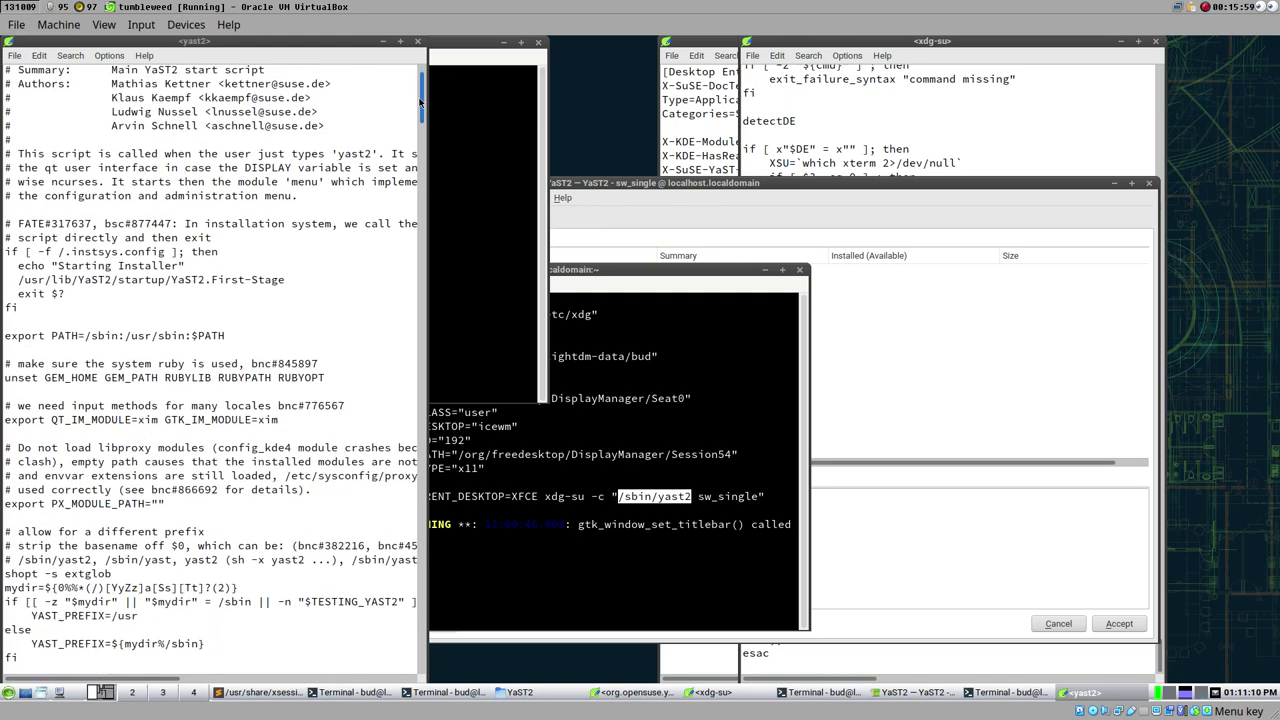
pyautogui.scroll(20, 395, 90)
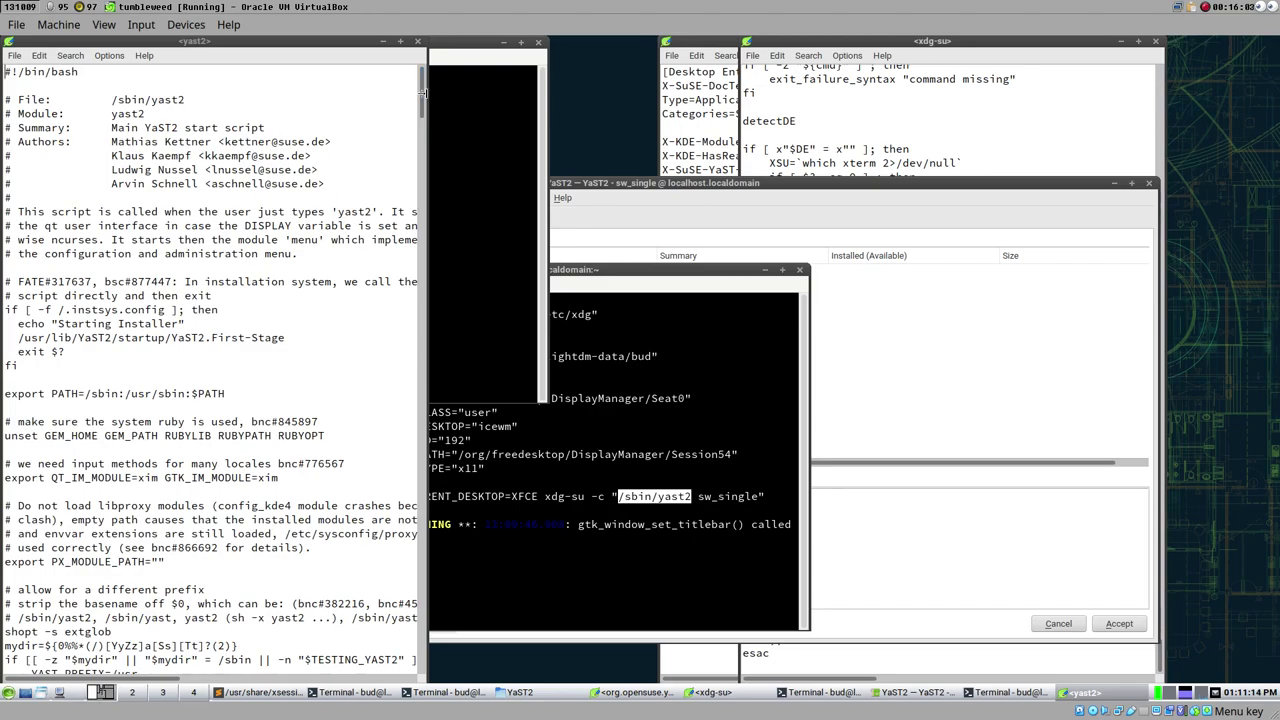
pyautogui.scroll(-20, 380, 244)
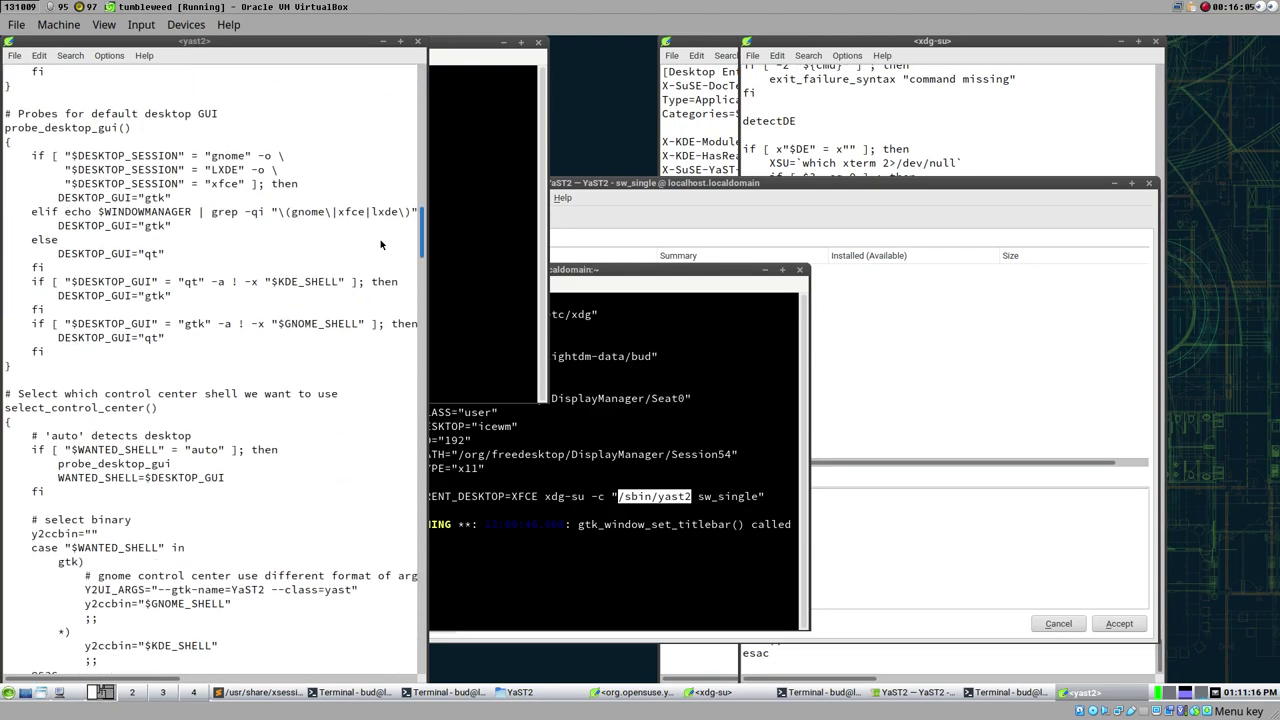
pyautogui.scroll(-2, 380, 244)
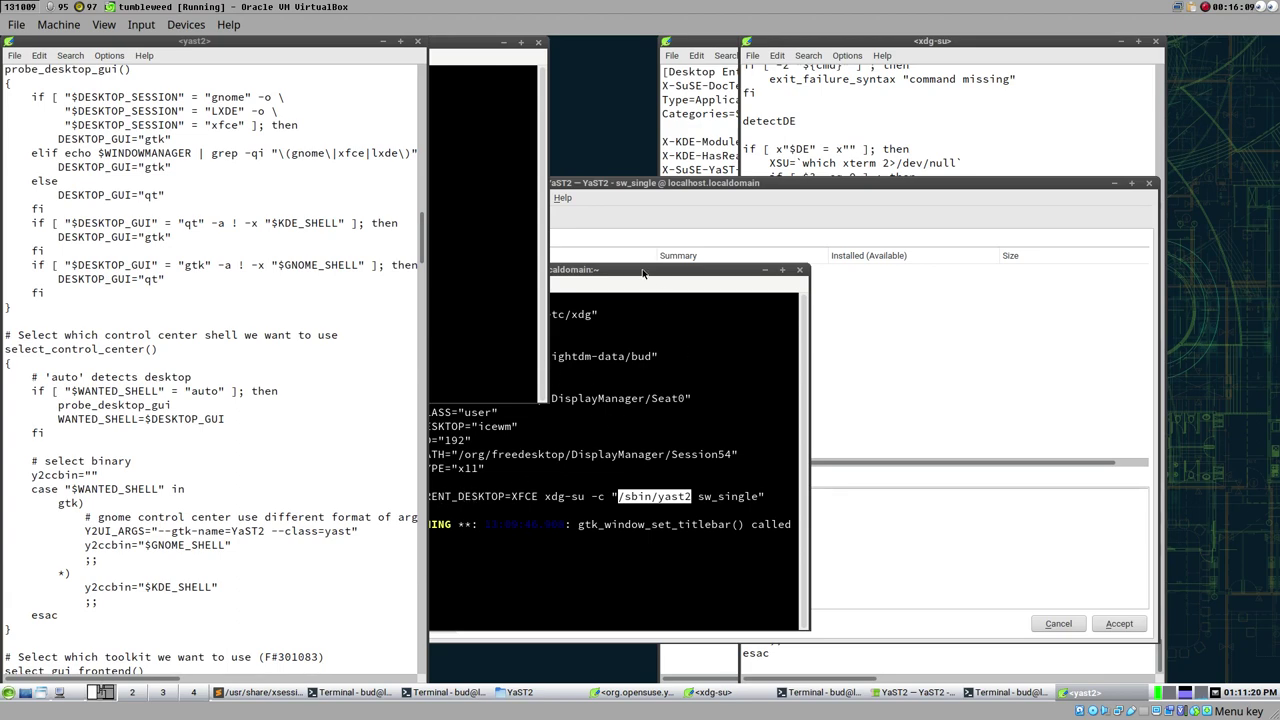
# - Compare the XFCE command in the terminal with select_gui_frontend() in the yast2 script, highlighting "GTK GUI", and skim the remaining functions
pyautogui.moveTo(645, 272); pyautogui.dragTo(817, 290)
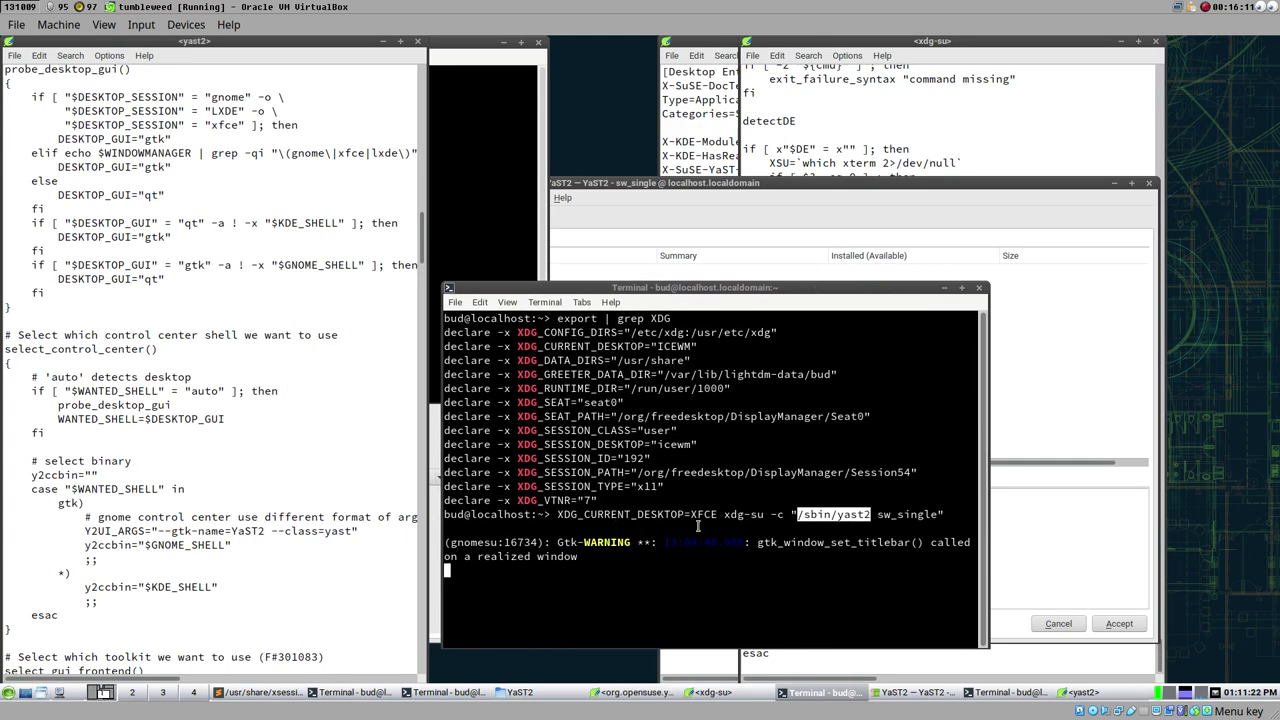
pyautogui.moveTo(421, 235); pyautogui.dragTo(421, 288)
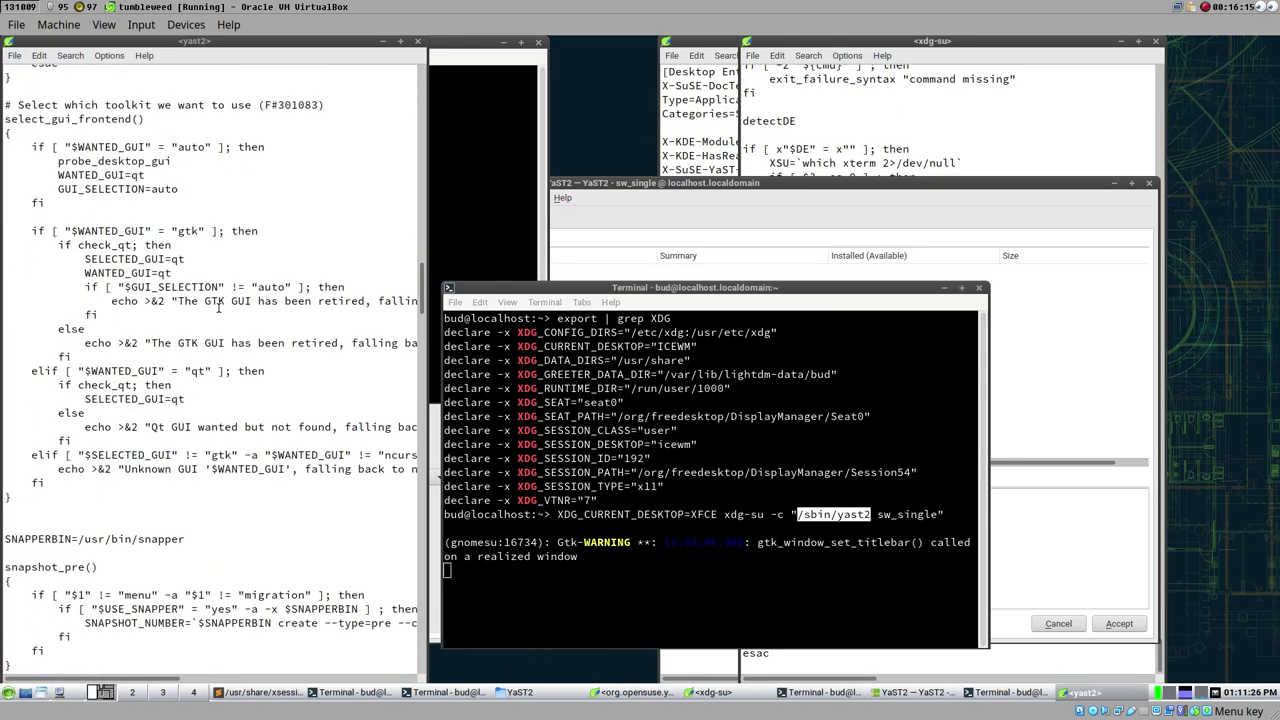
pyautogui.moveTo(197, 300); pyautogui.dragTo(258, 301)
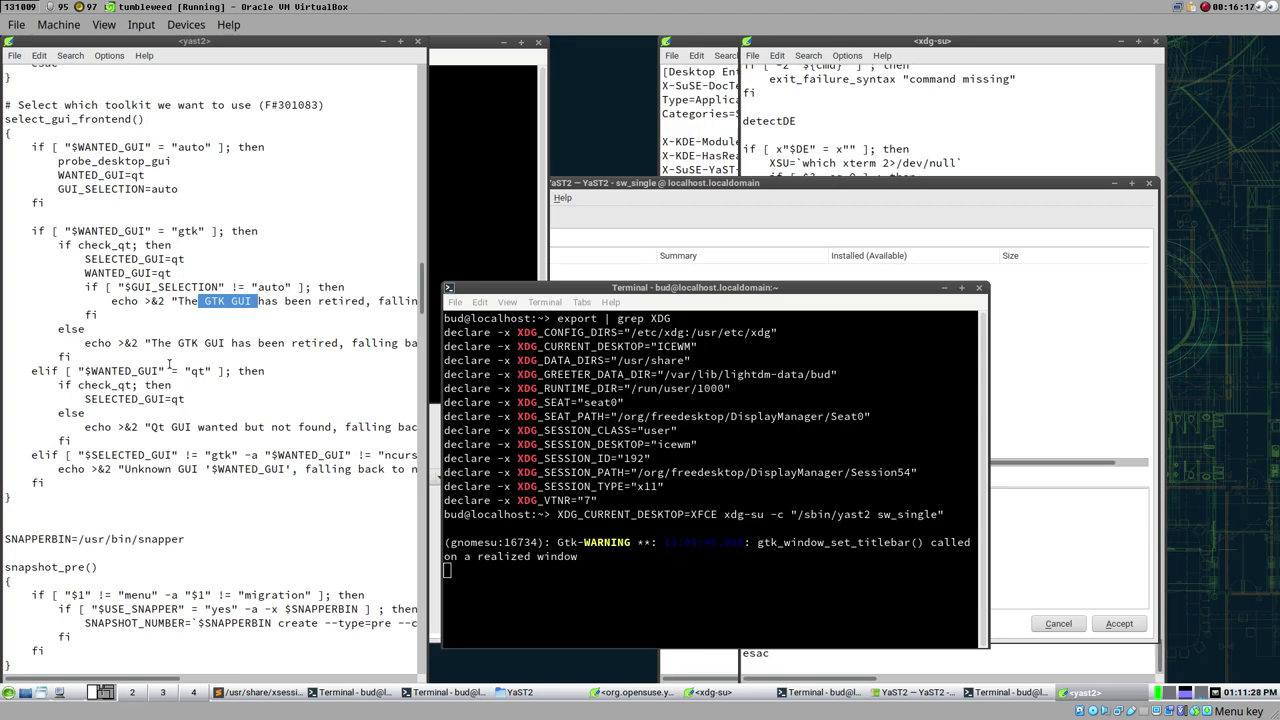
pyautogui.scroll(-15, 221, 496)
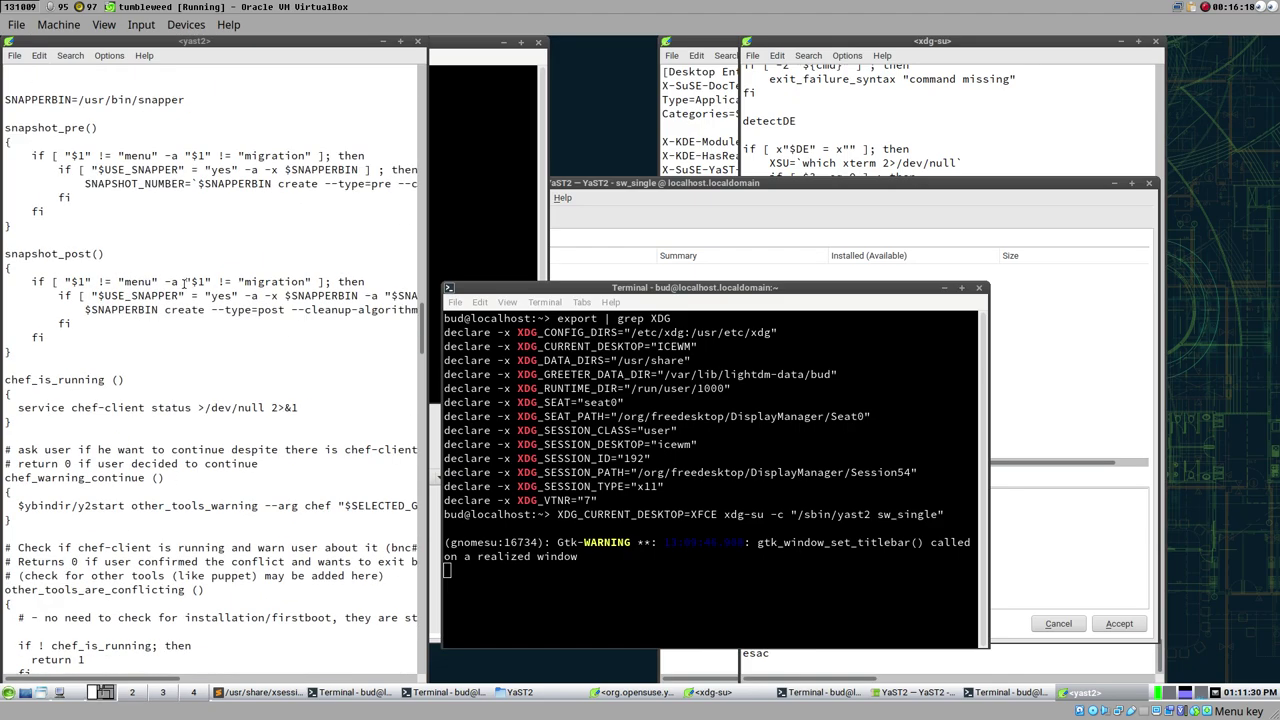
pyautogui.scroll(-18, 143, 501)
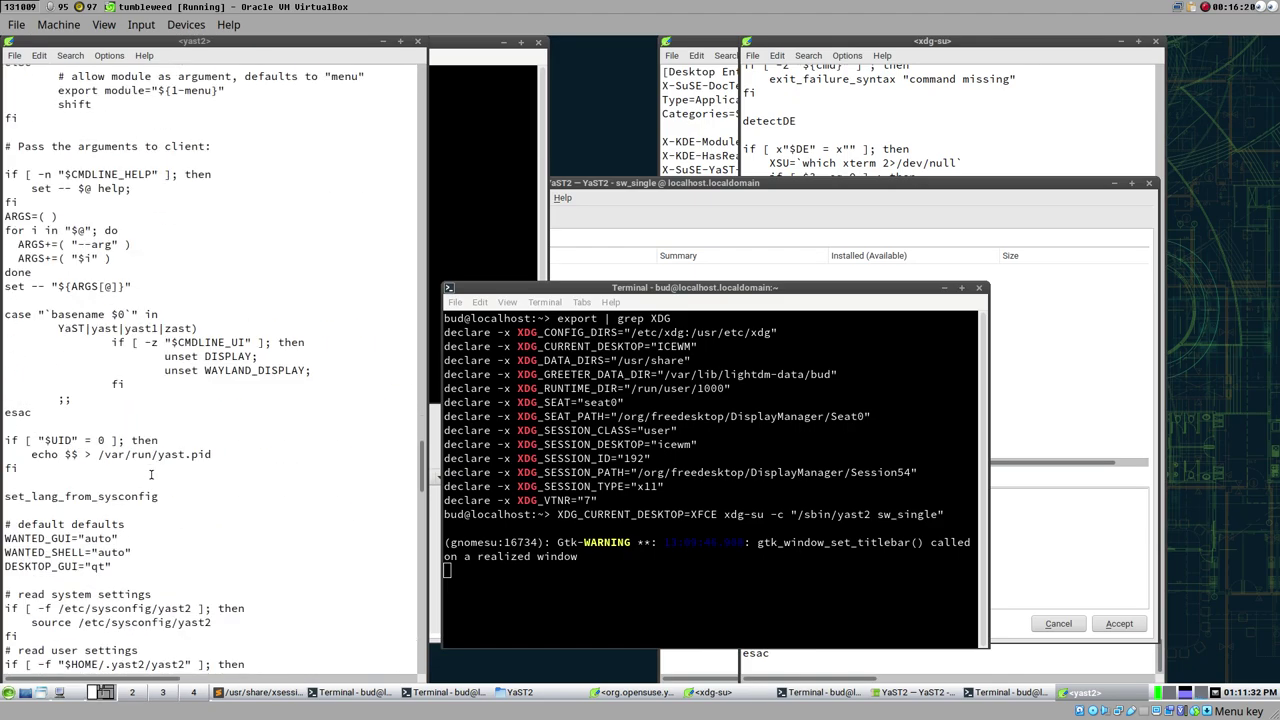
# - Minimize the yast2 script, spread the two front terminals apart and minimize the YaST software management window
pyautogui.click(382, 43)
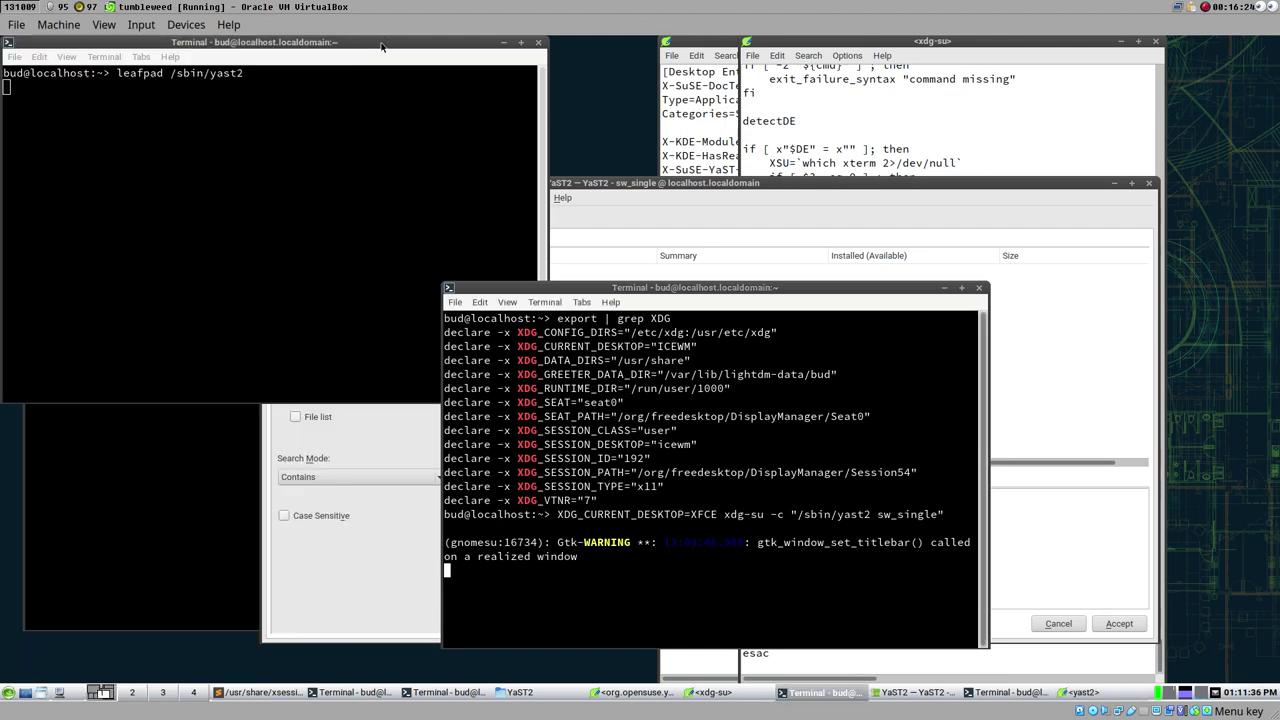
pyautogui.moveTo(356, 42); pyautogui.dragTo(363, 165)
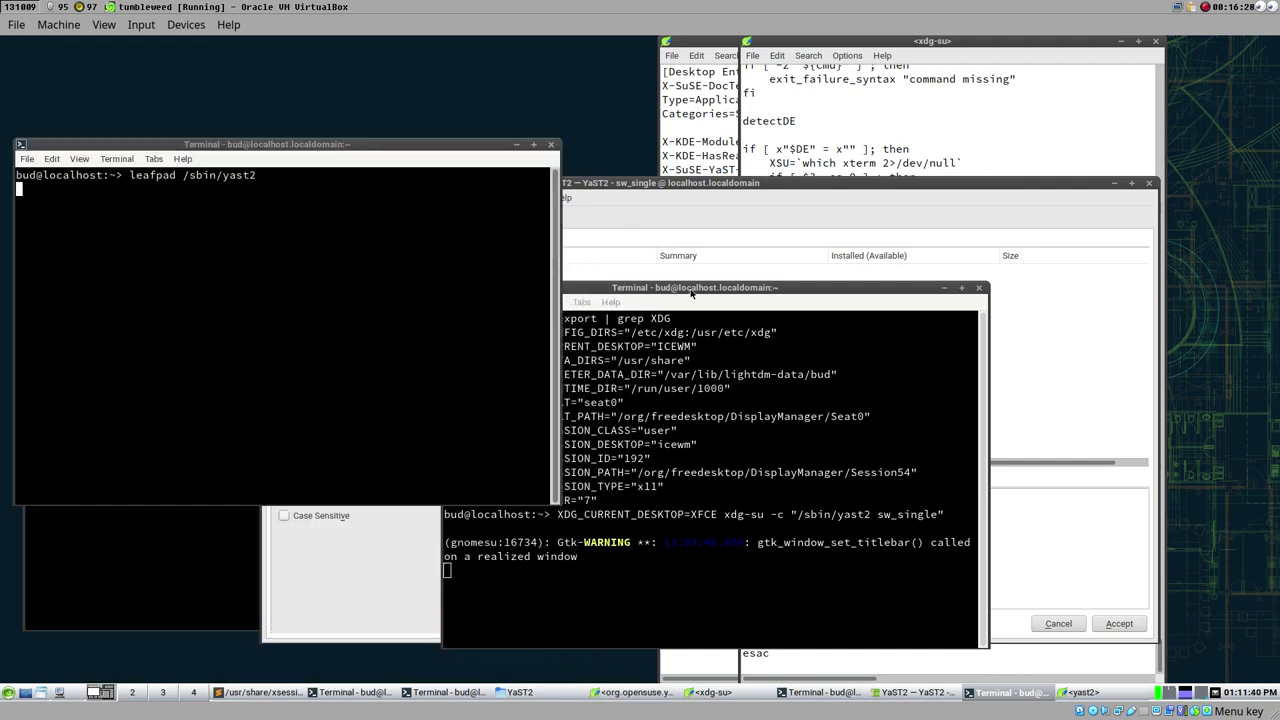
pyautogui.moveTo(700, 289); pyautogui.dragTo(806, 316)
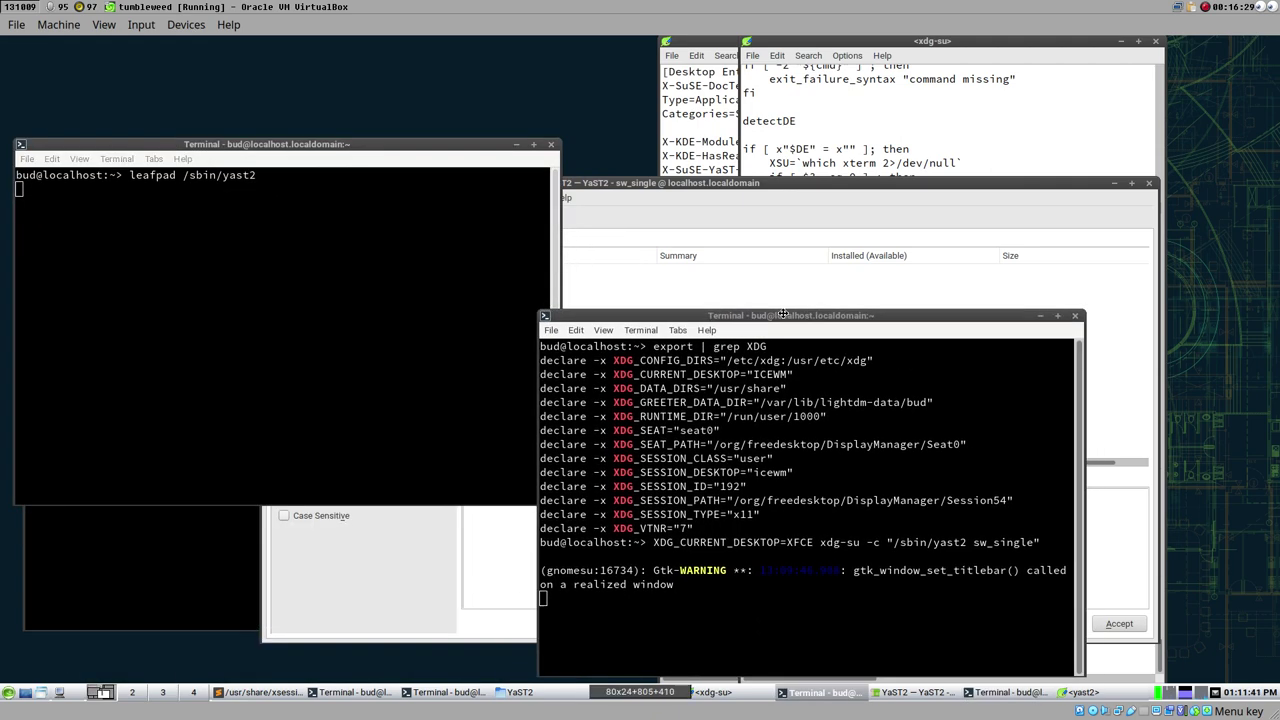
pyautogui.click(740, 188)
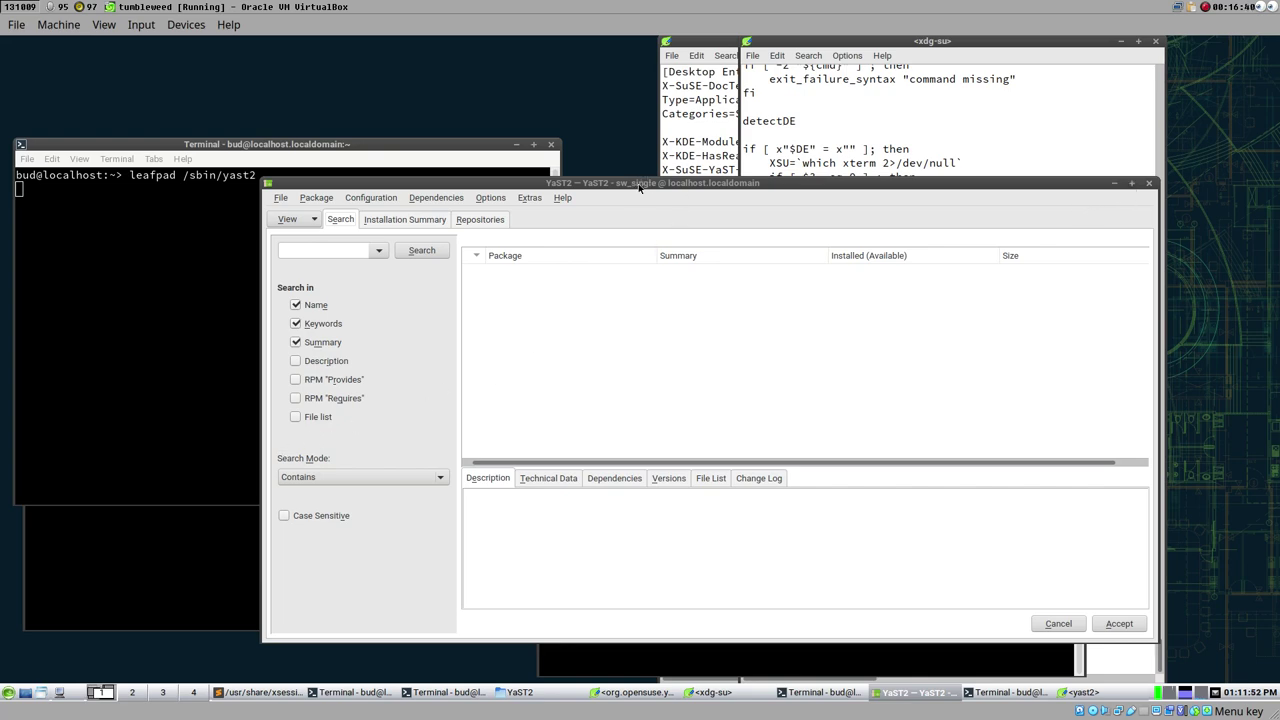
pyautogui.moveTo(638, 187)
pyautogui.mouseDown()
pyautogui.moveTo(682, 124)
pyautogui.moveTo(653, 186)
pyautogui.mouseUp()
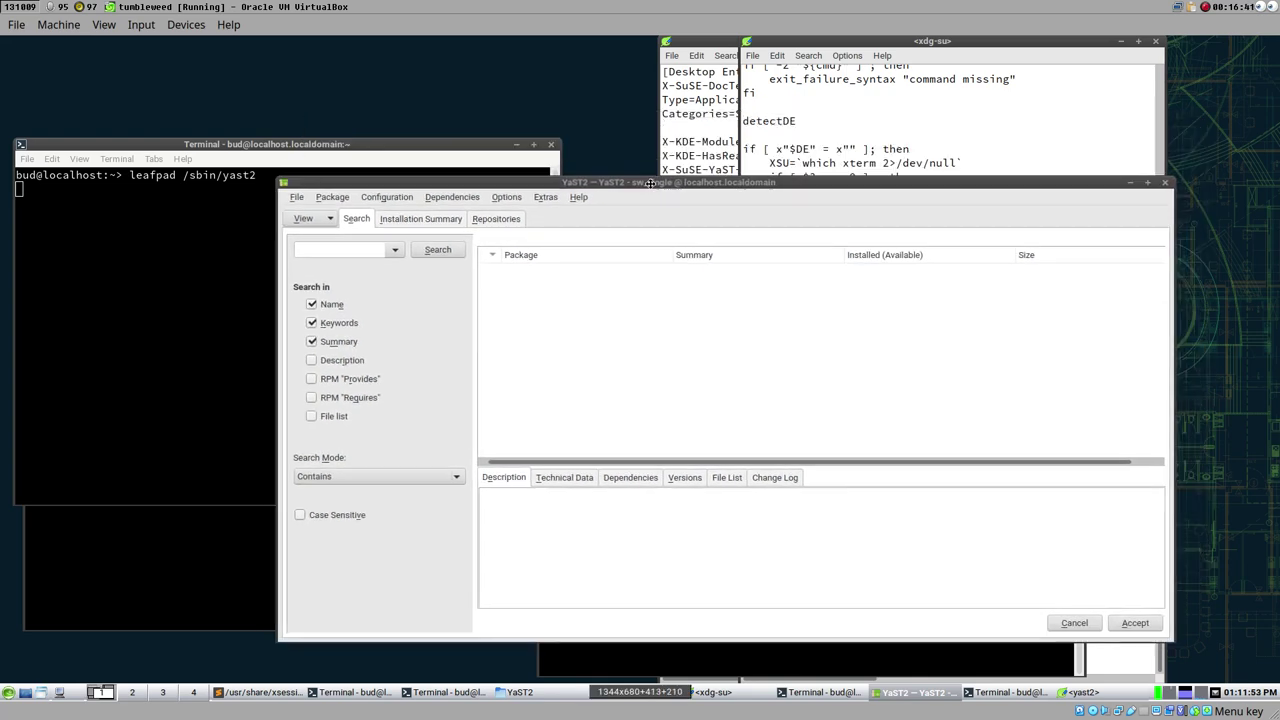
pyautogui.click(1130, 185)
# - Review the xdg-su script's case "$DE" block together with the su_xfce(), su_generic() and su_enlightenment() functions
pyautogui.click(920, 127)
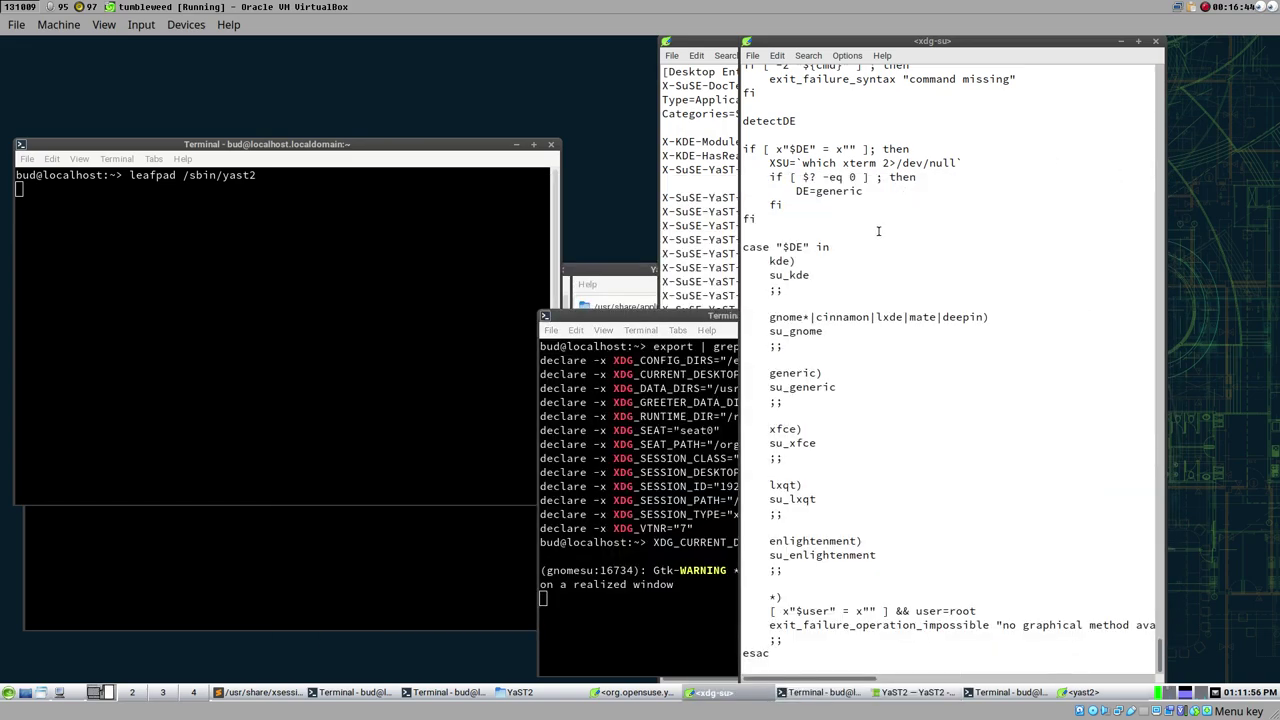
pyautogui.scroll(15, 877, 240)
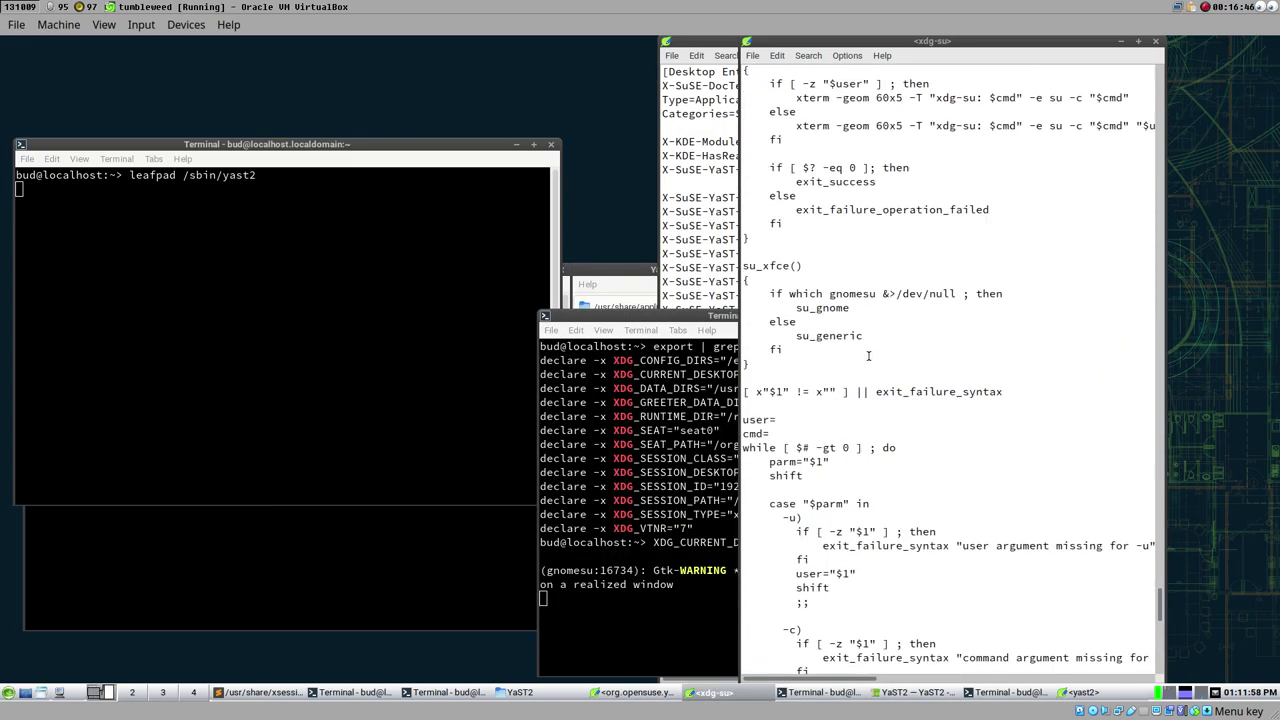
pyautogui.scroll(-8, 868, 355)
pyautogui.scroll(-9, 868, 355)
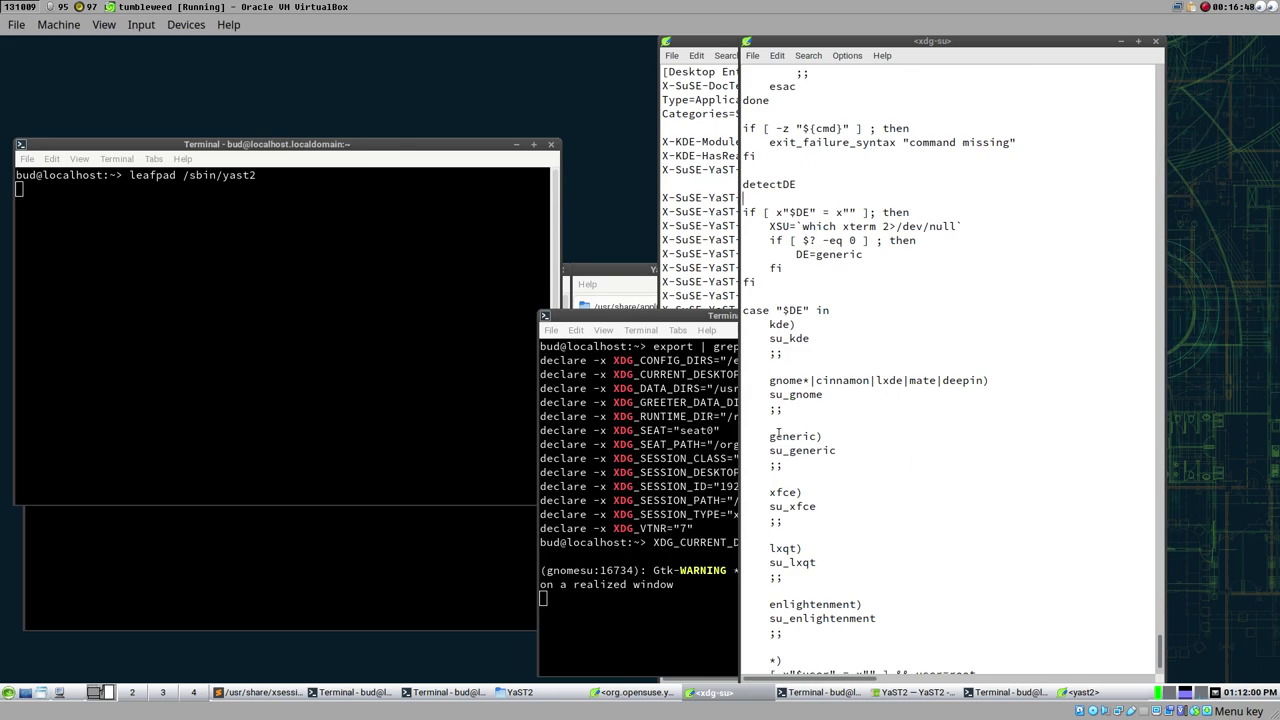
pyautogui.scroll(6, 871, 482)
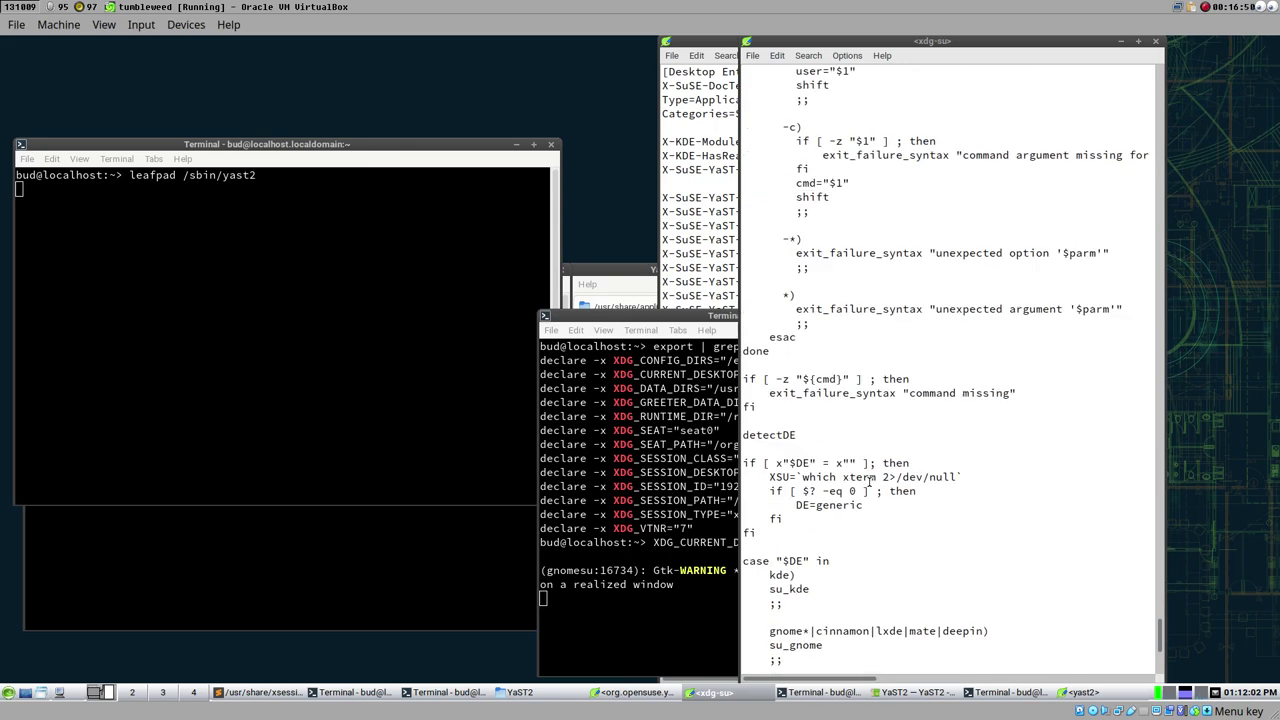
pyautogui.scroll(6, 871, 504)
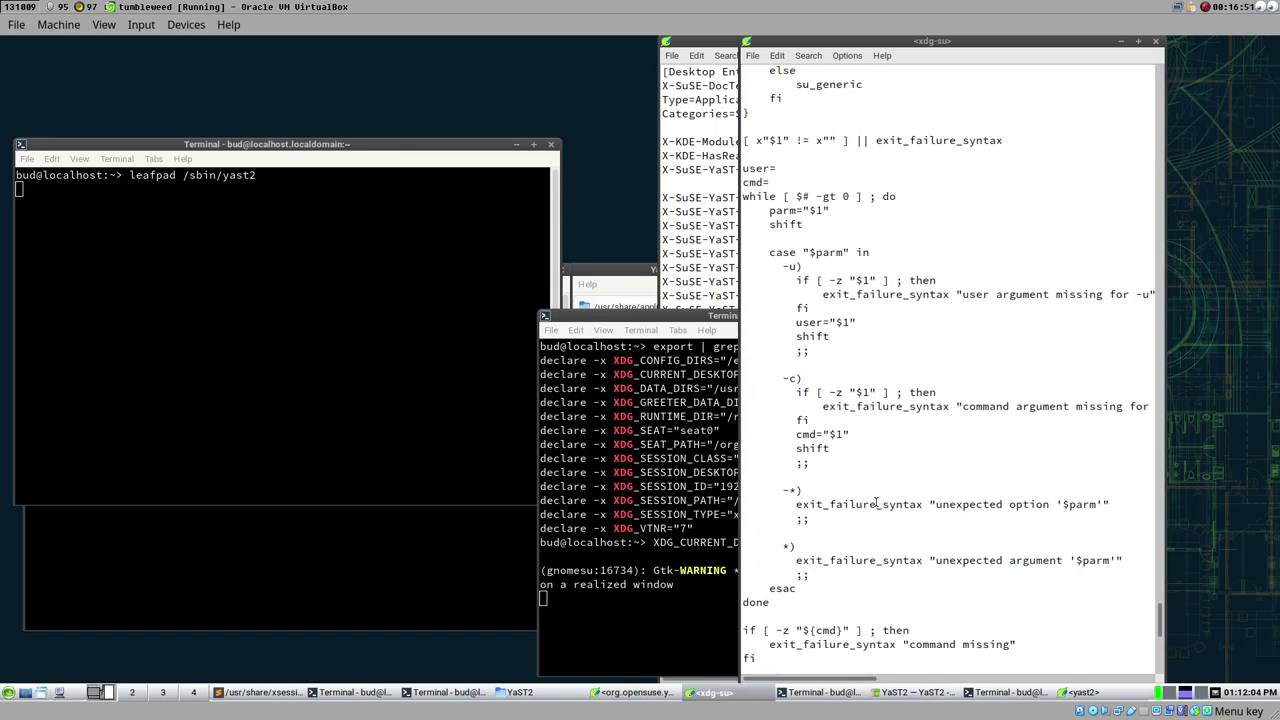
pyautogui.scroll(20, 876, 503)
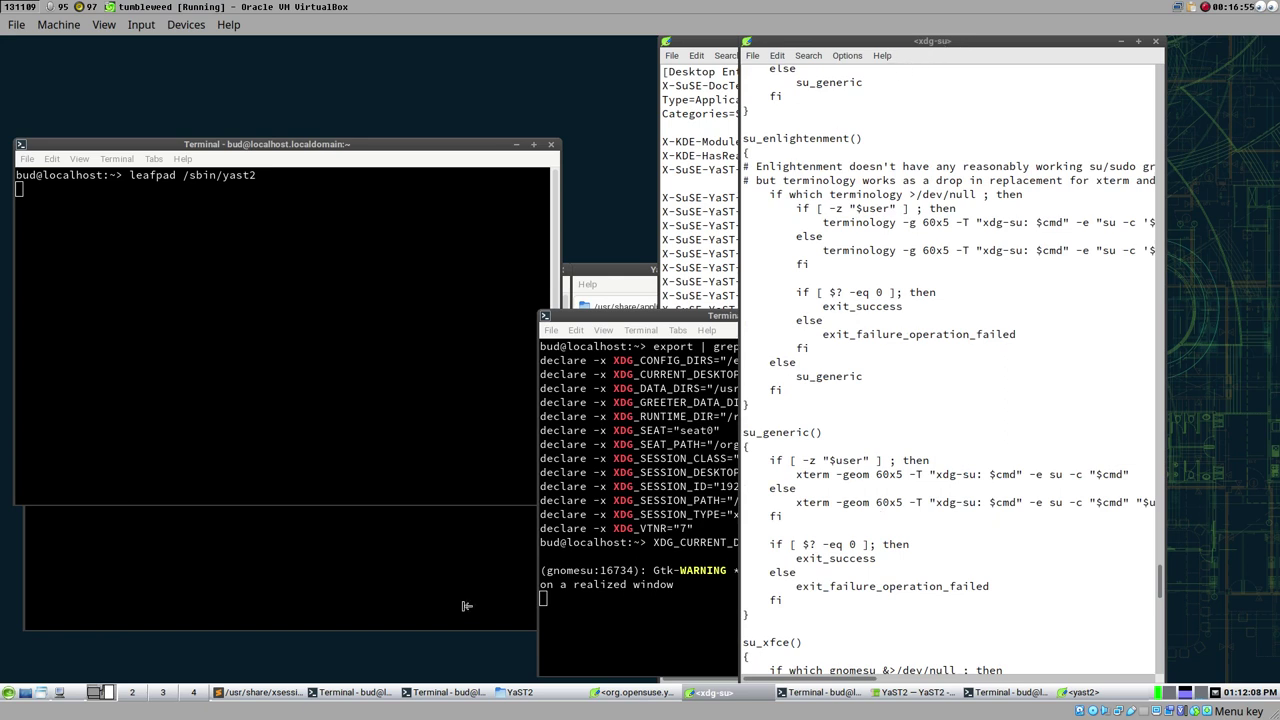
# - Launch Mozilla Firefox from the Internet applications of the SUSE program group
pyautogui.click(4, 692)
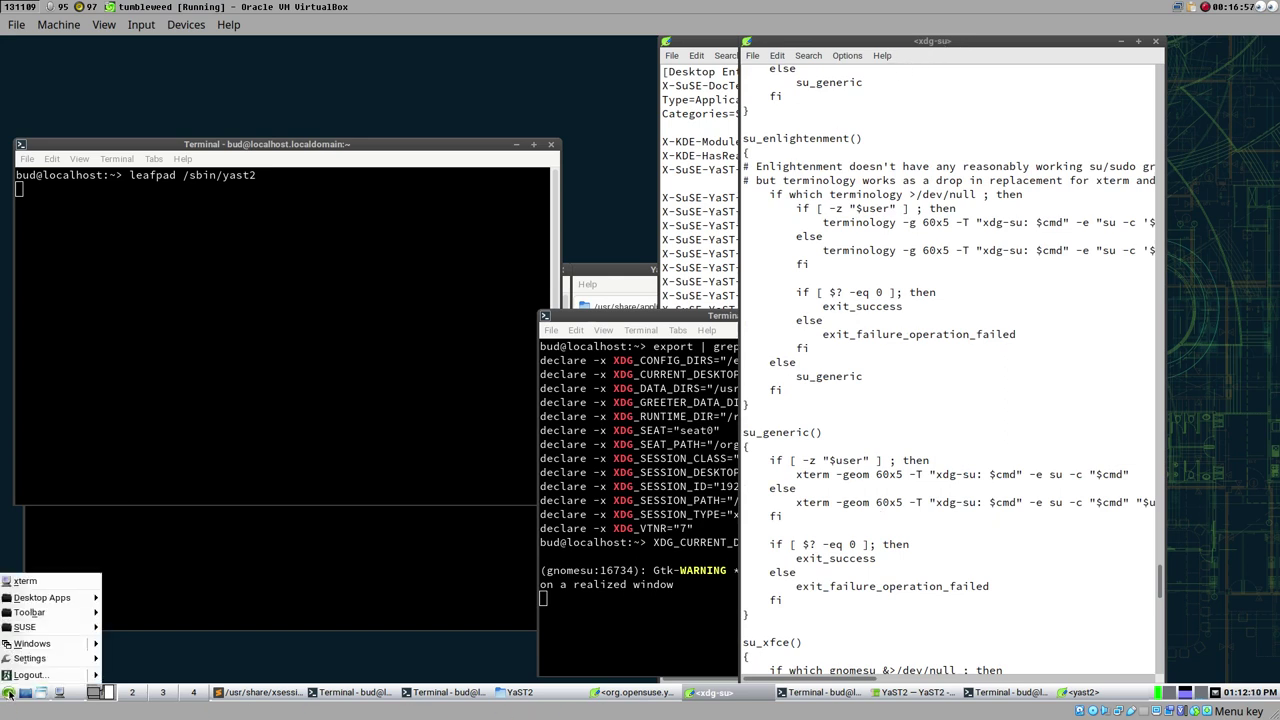
pyautogui.moveTo(43, 628)
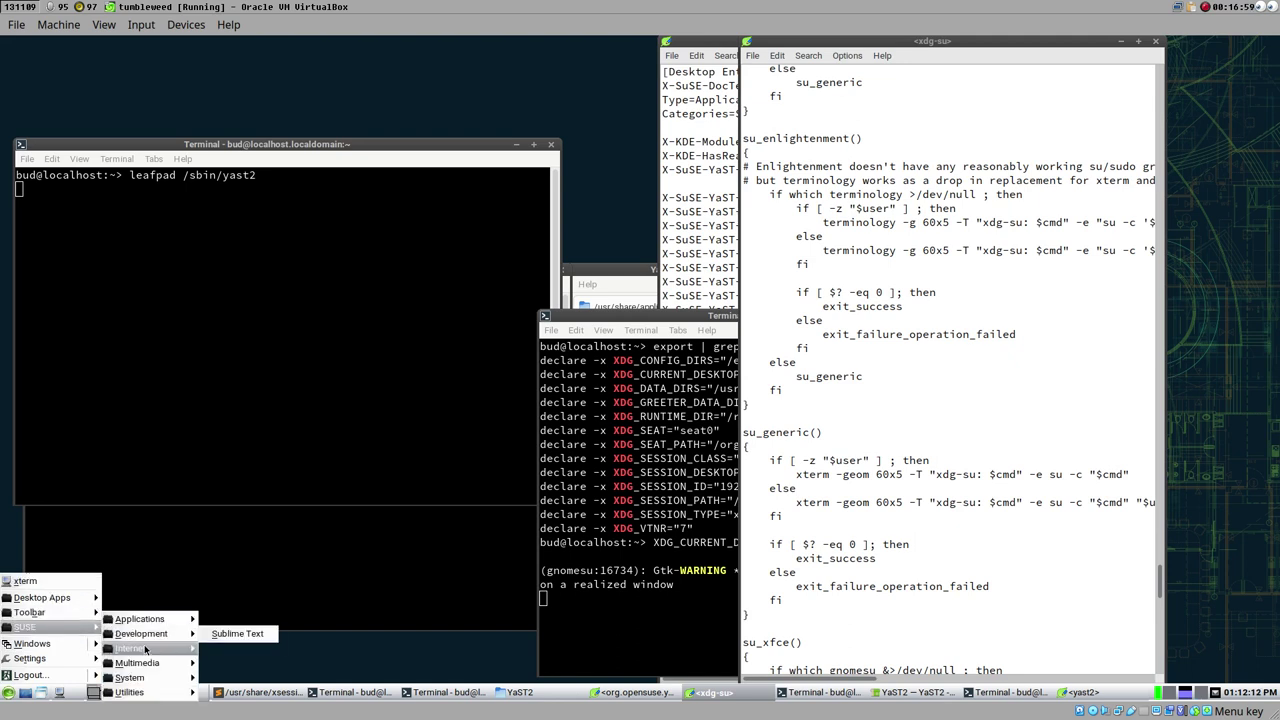
pyautogui.moveTo(180, 650)
pyautogui.click(258, 660)
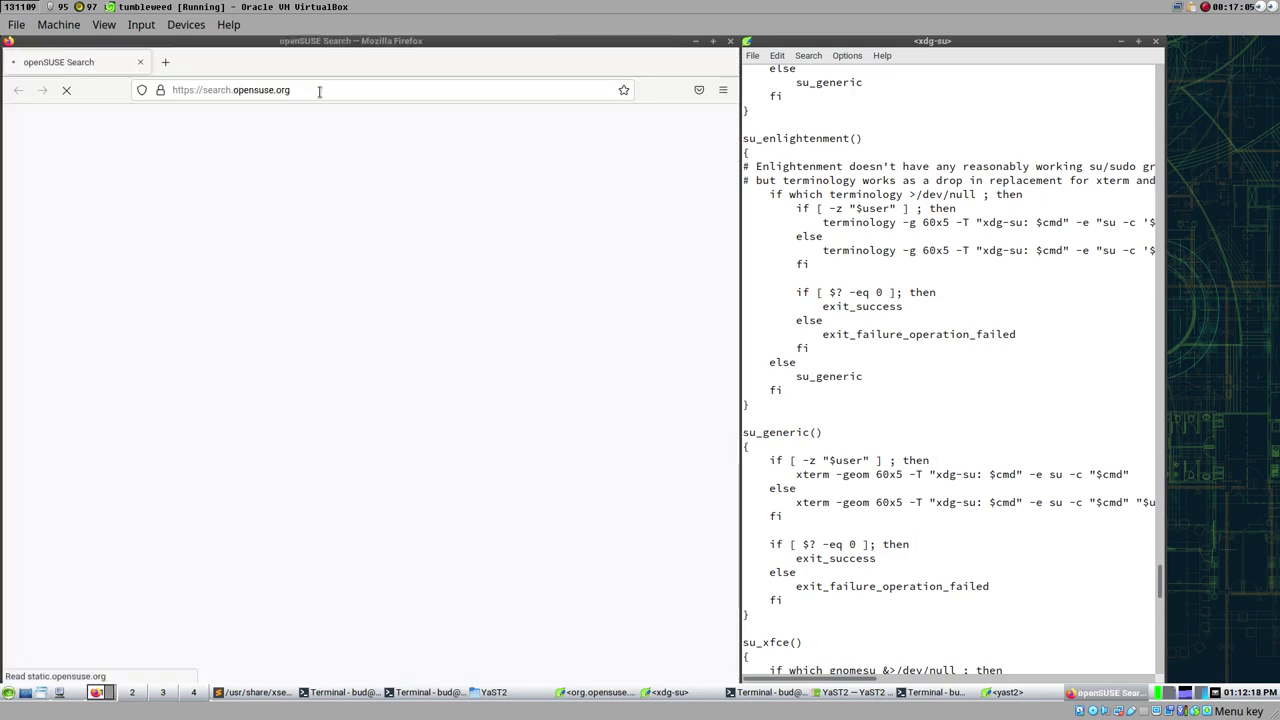
# - Open archlinux.org and search the official Arch Linux package database for xdg-su
pyautogui.click(319, 90)
pyautogui.write('arch')
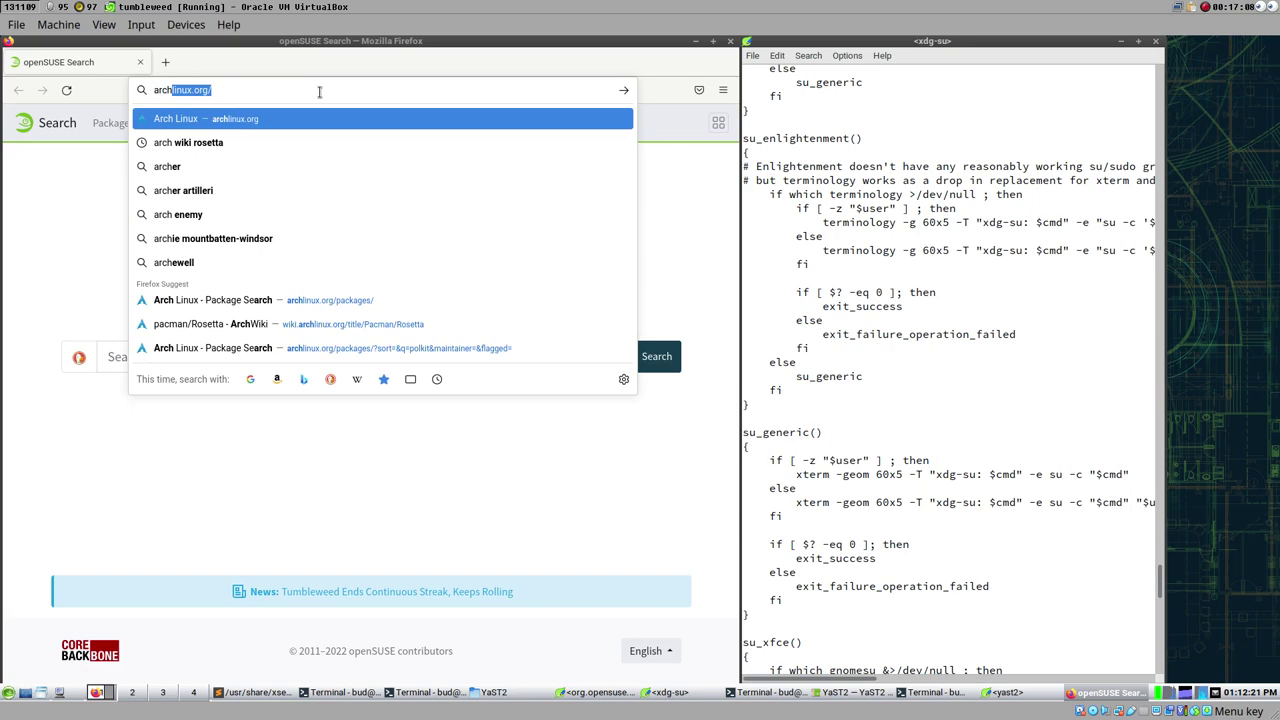
pyautogui.press('Return')
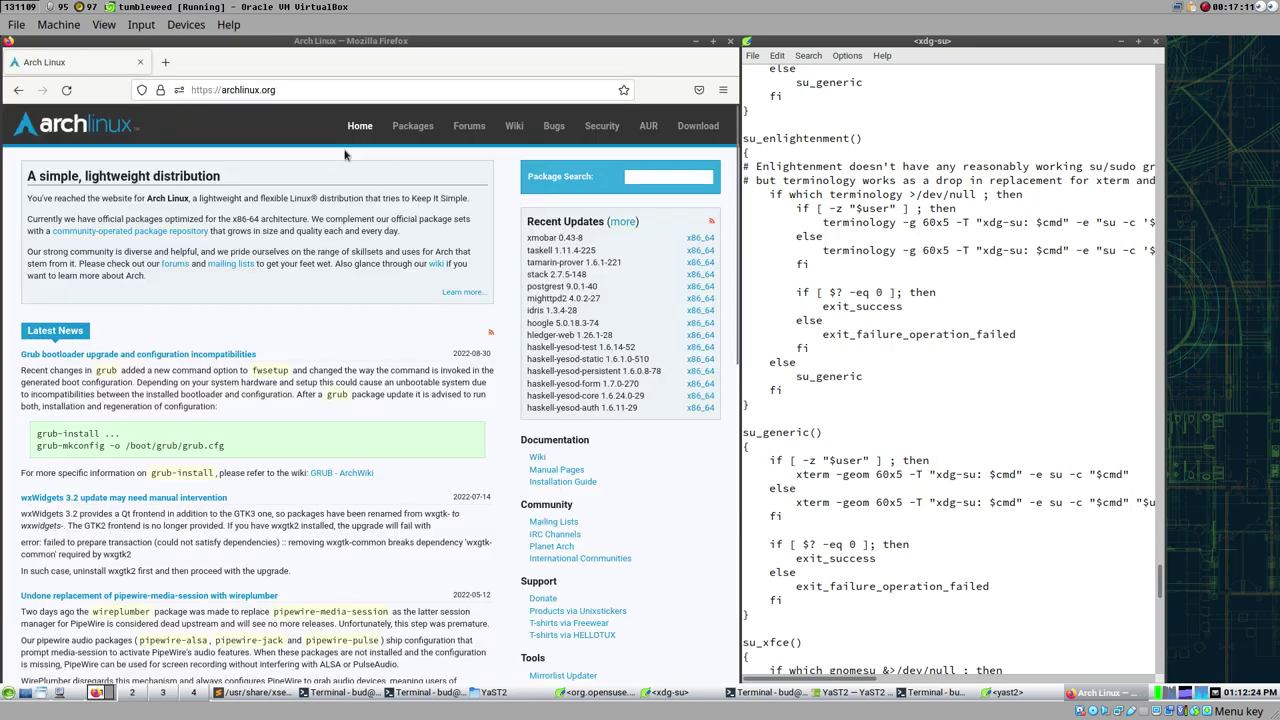
pyautogui.click(404, 128)
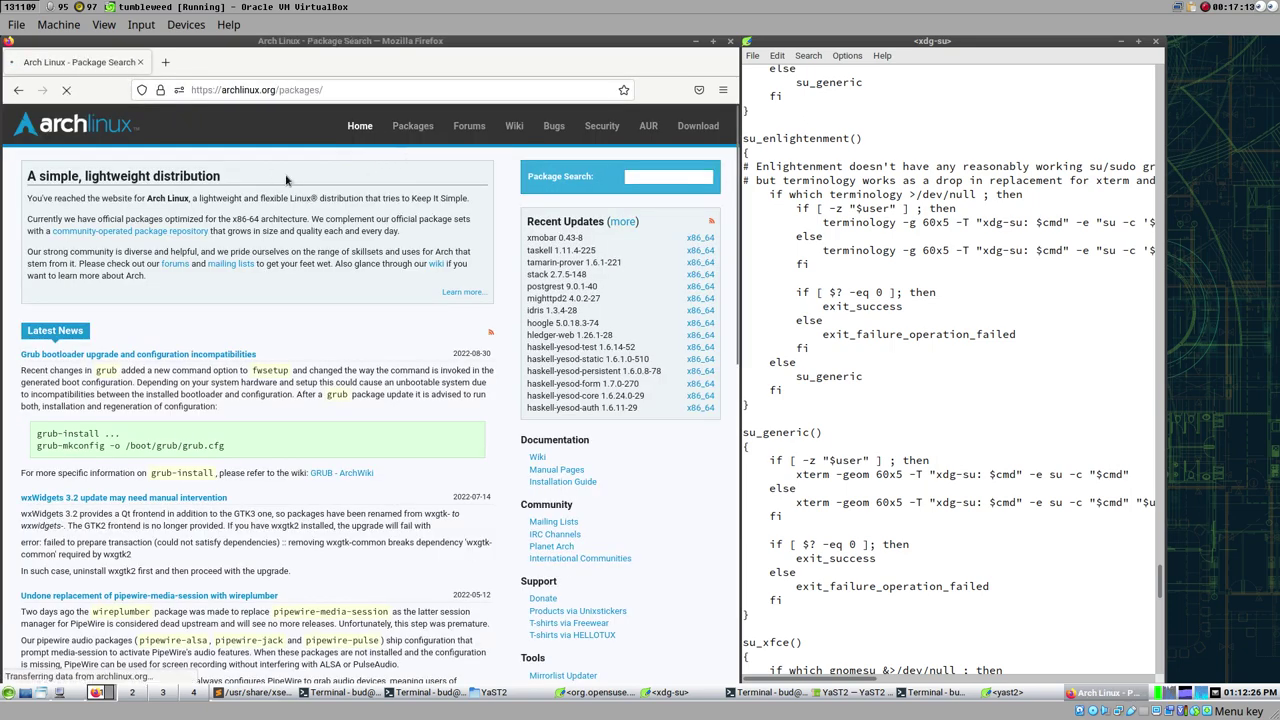
pyautogui.click(201, 211)
pyautogui.write('xdg')
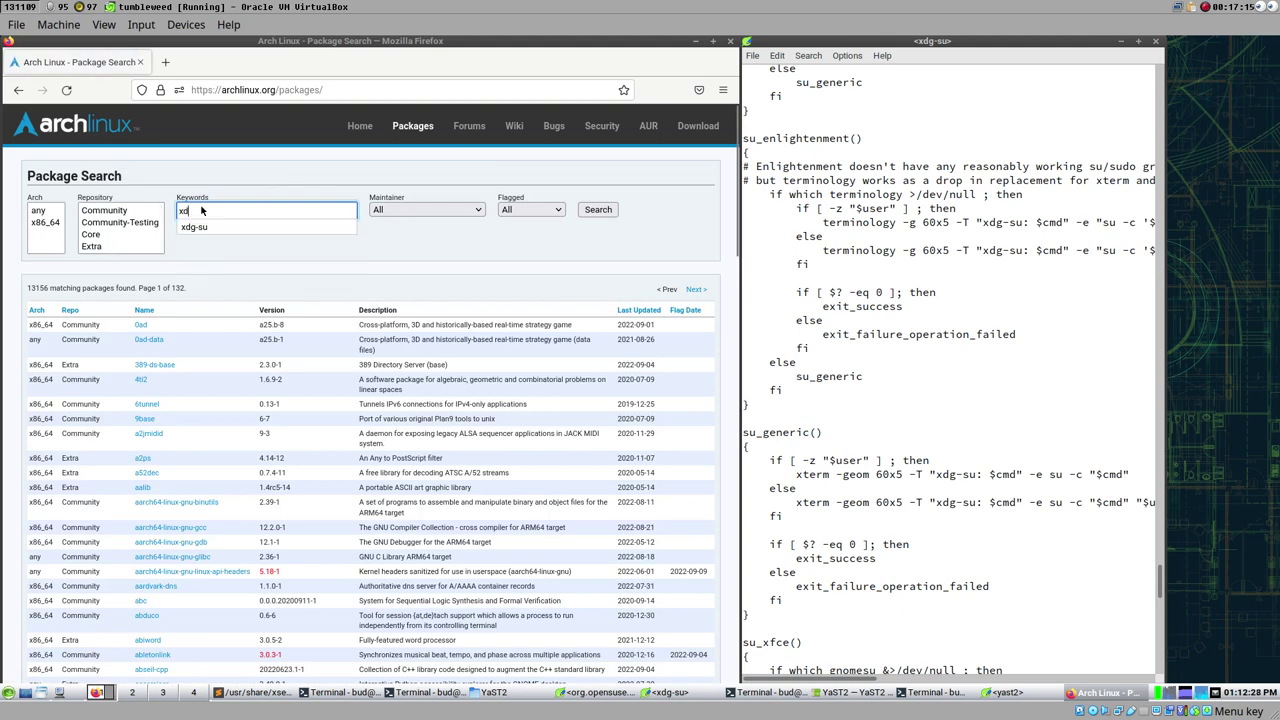
pyautogui.write('-su')
pyautogui.press('Return')
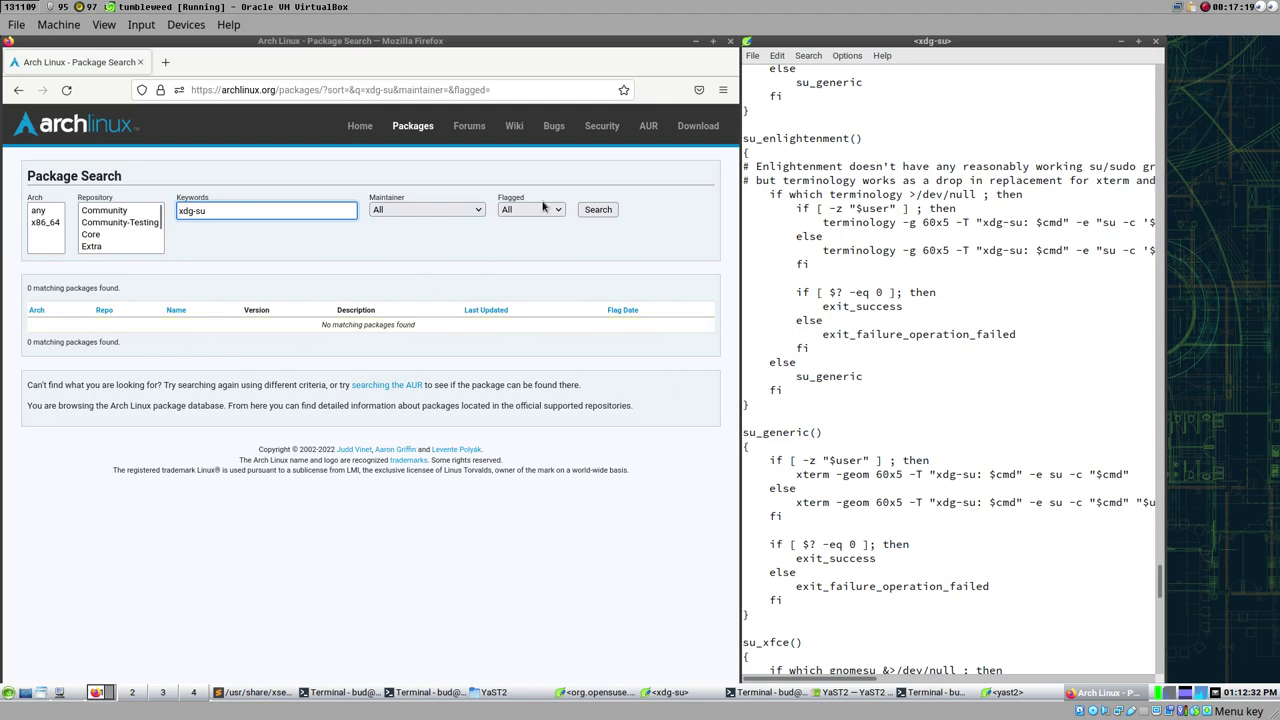
# - Search the Arch User Repository for xdg-su and open the details page of the xdg-su package
pyautogui.tripleClick(238, 211)
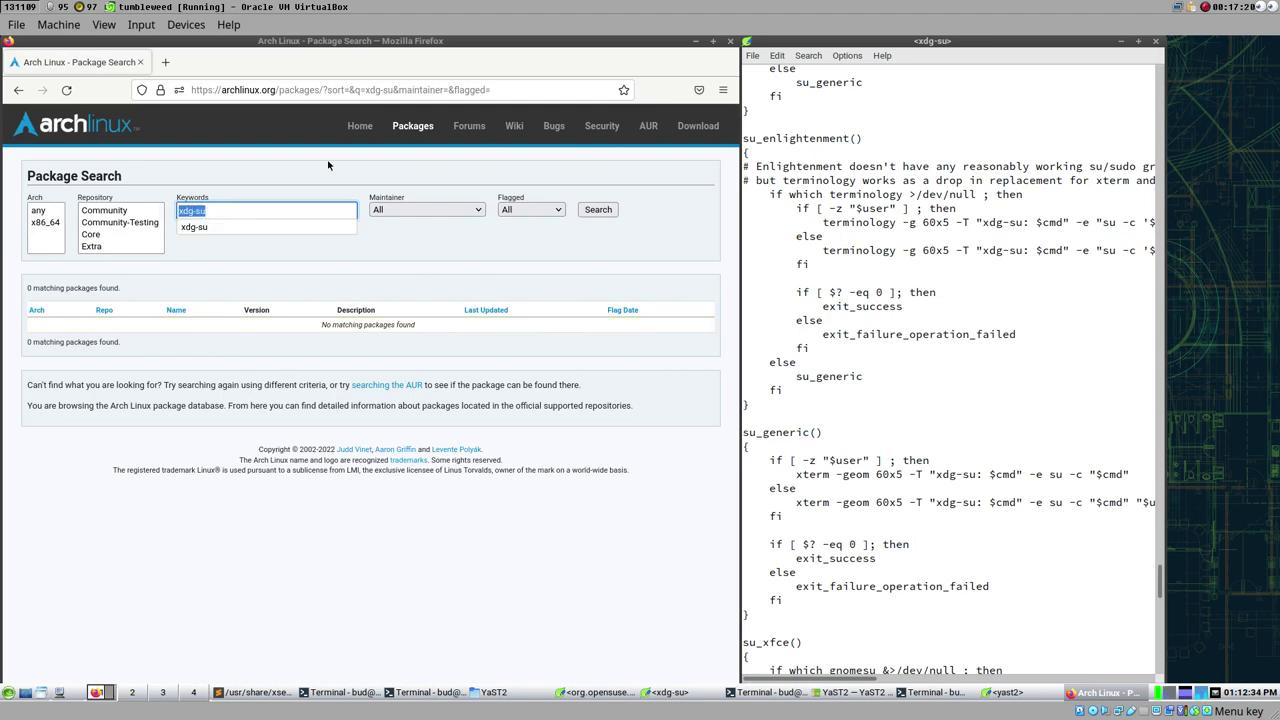
pyautogui.click(648, 126)
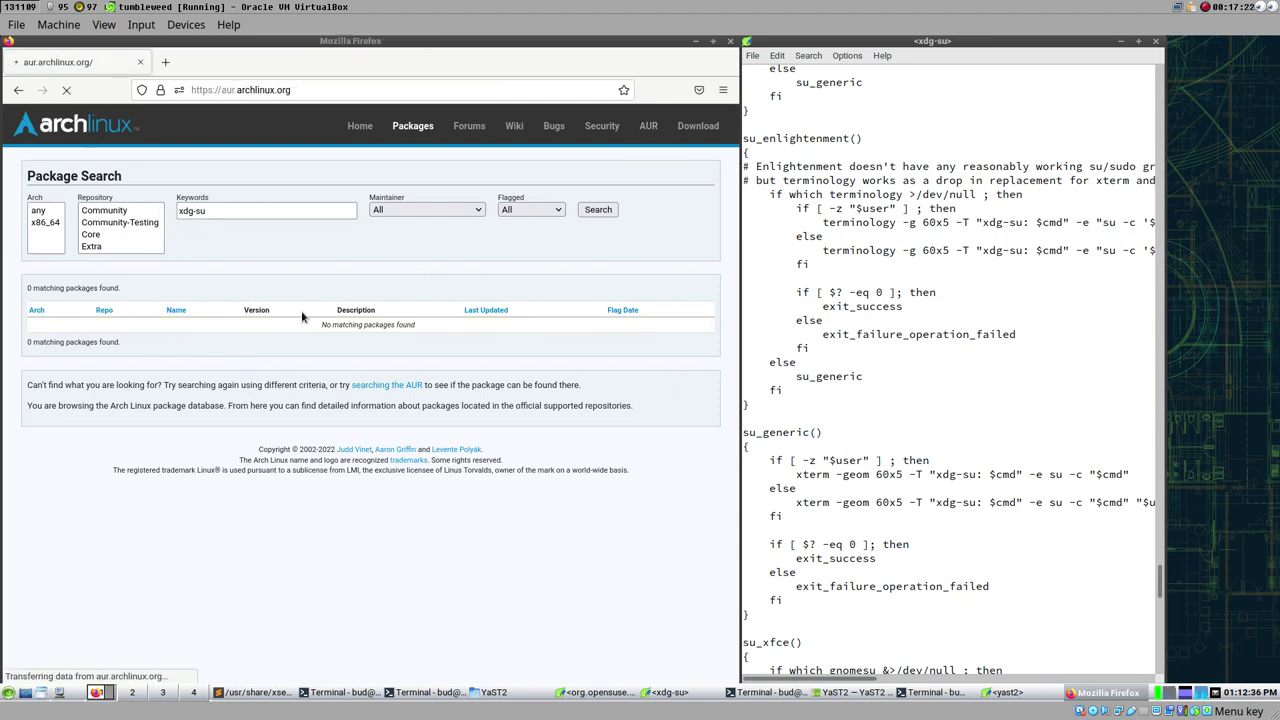
pyautogui.click(658, 196)
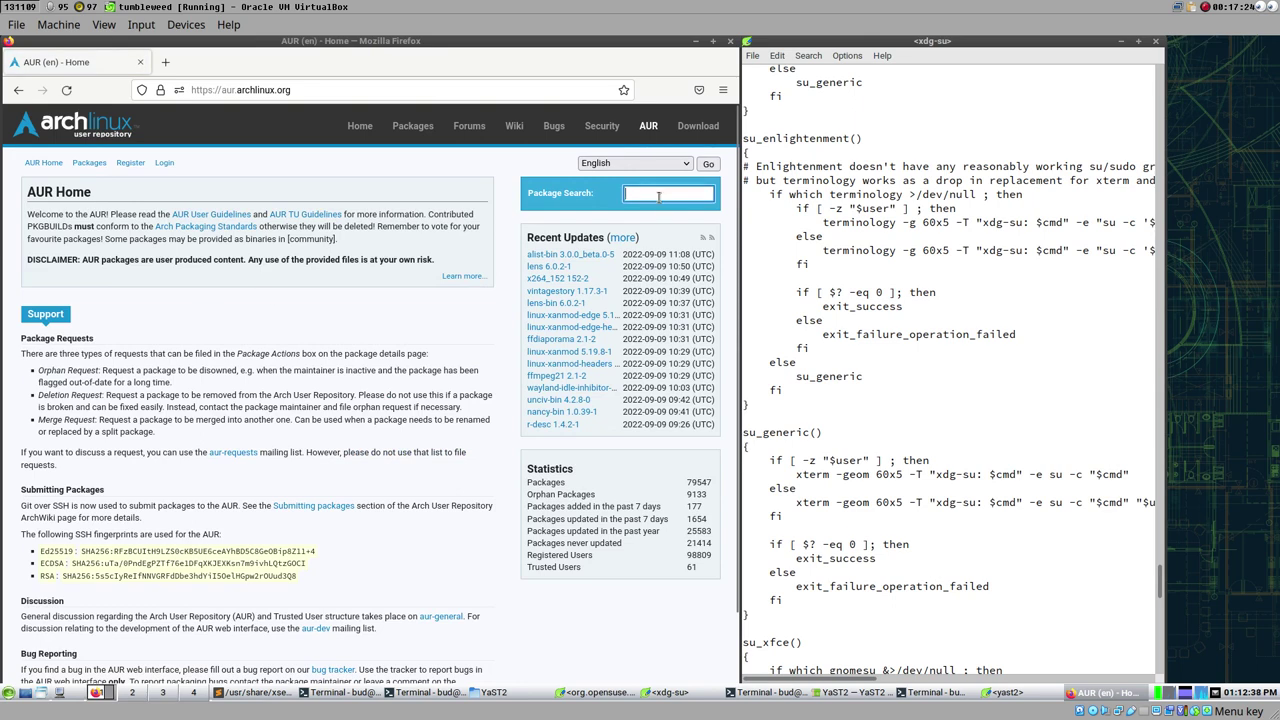
pyautogui.write('xdg-su')
pyautogui.press('Return')
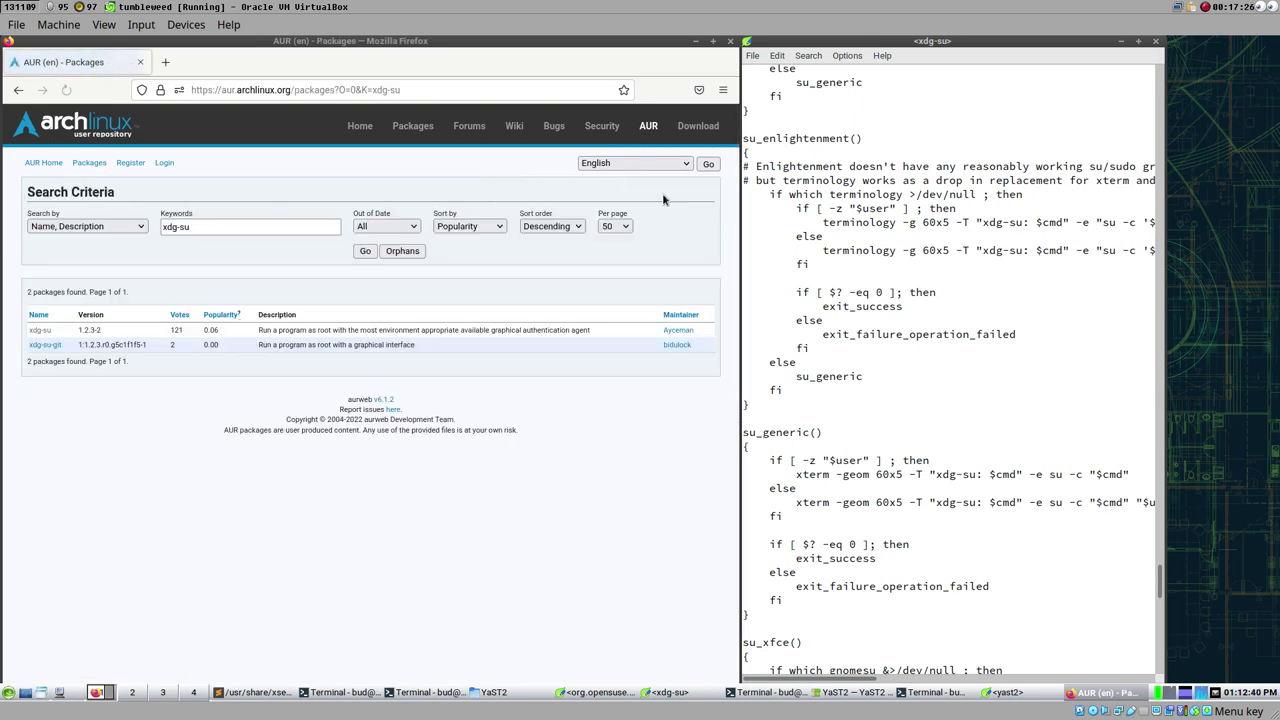
pyautogui.click(38, 332)
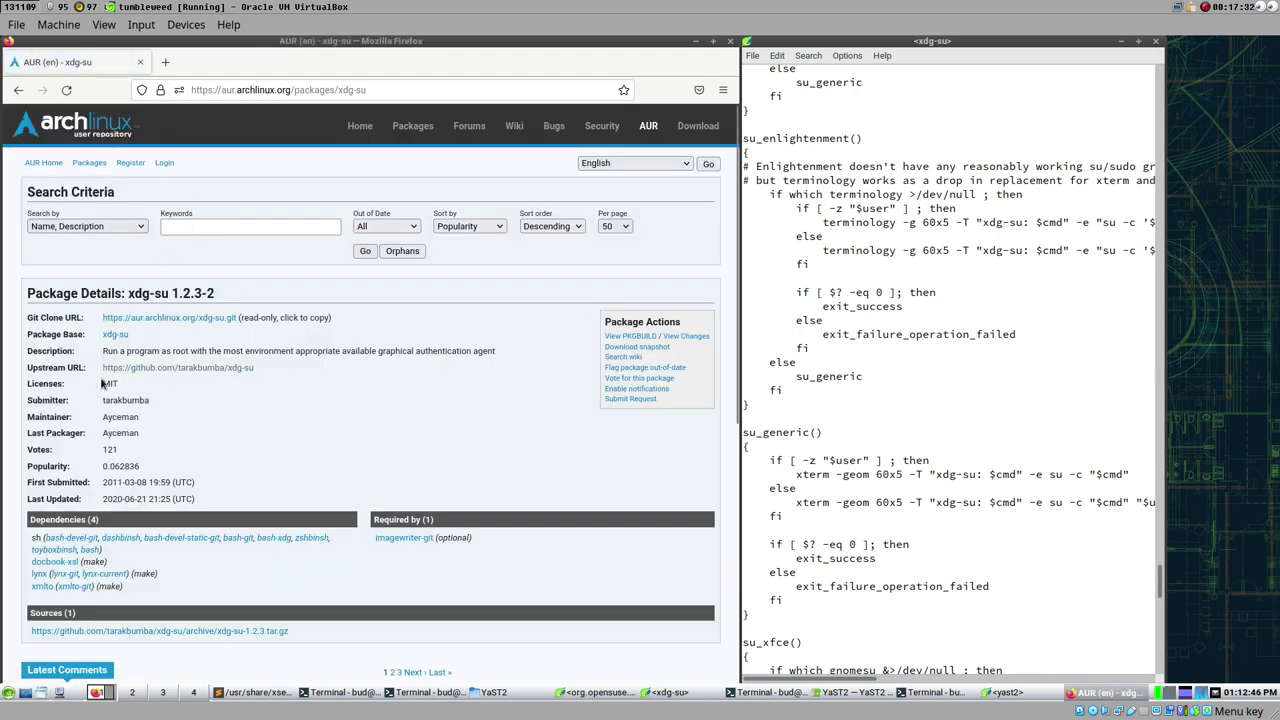
# - Open the package's upstream GitHub repository in a new browser tab and highlight part of the first copyright line in the local xdg-su script
pyautogui.middleClick(166, 370)
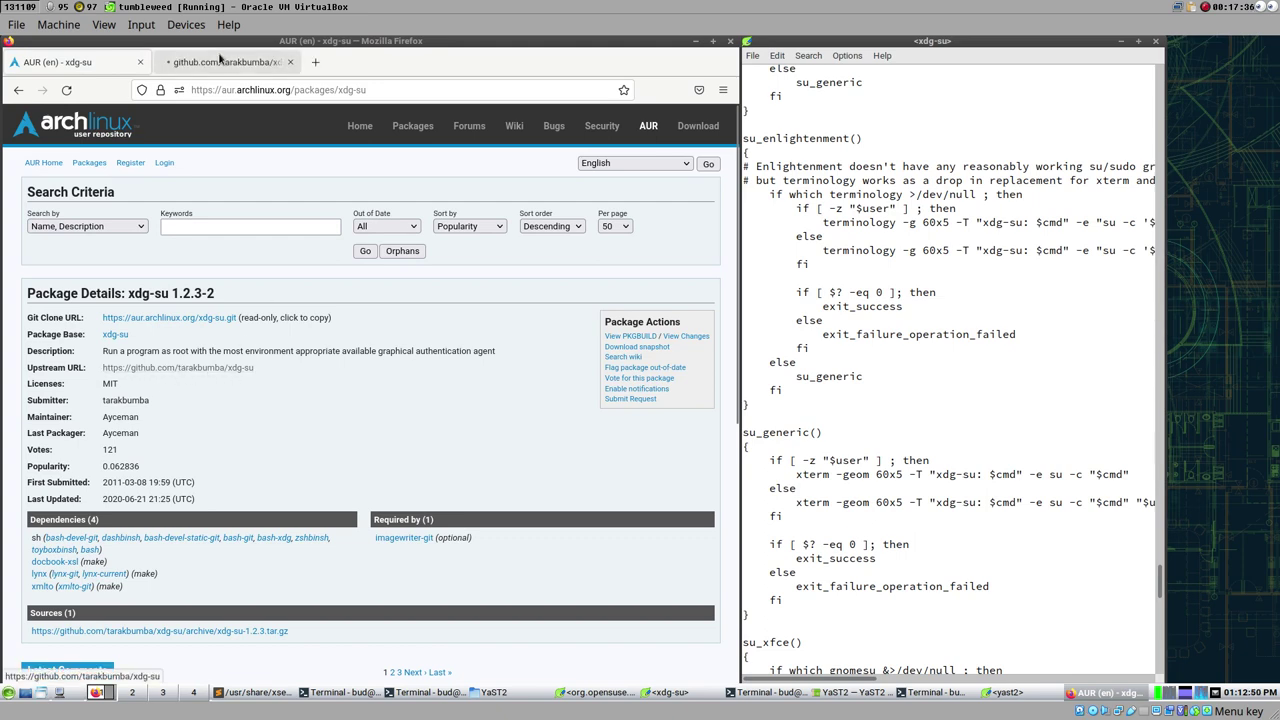
pyautogui.click(220, 62)
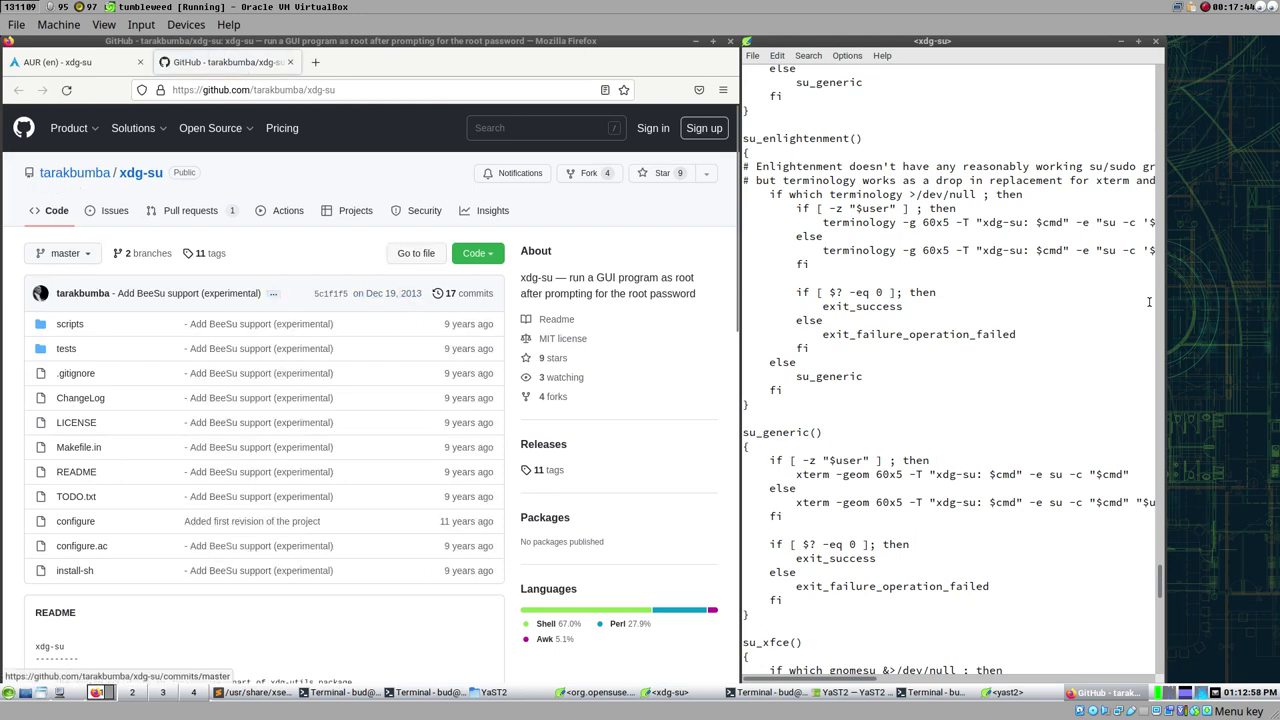
pyautogui.moveTo(1161, 580); pyautogui.dragTo(1144, 36)
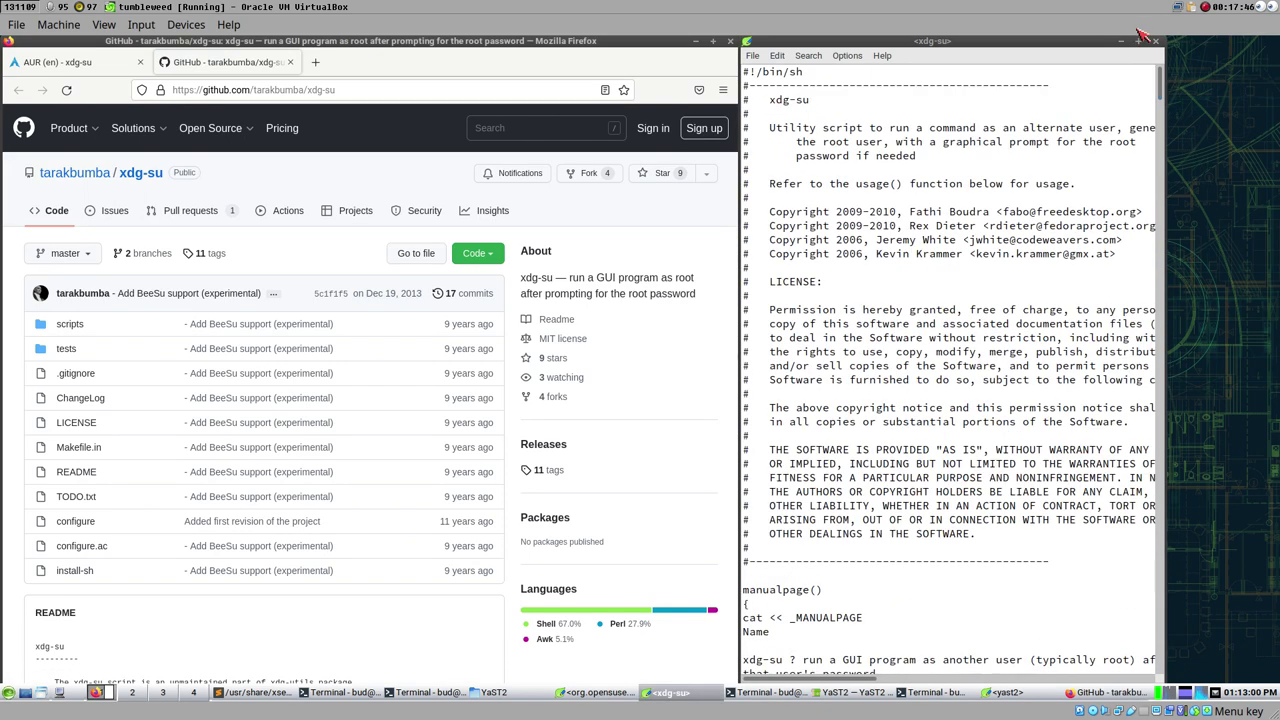
pyautogui.moveTo(836, 214); pyautogui.dragTo(1030, 214)
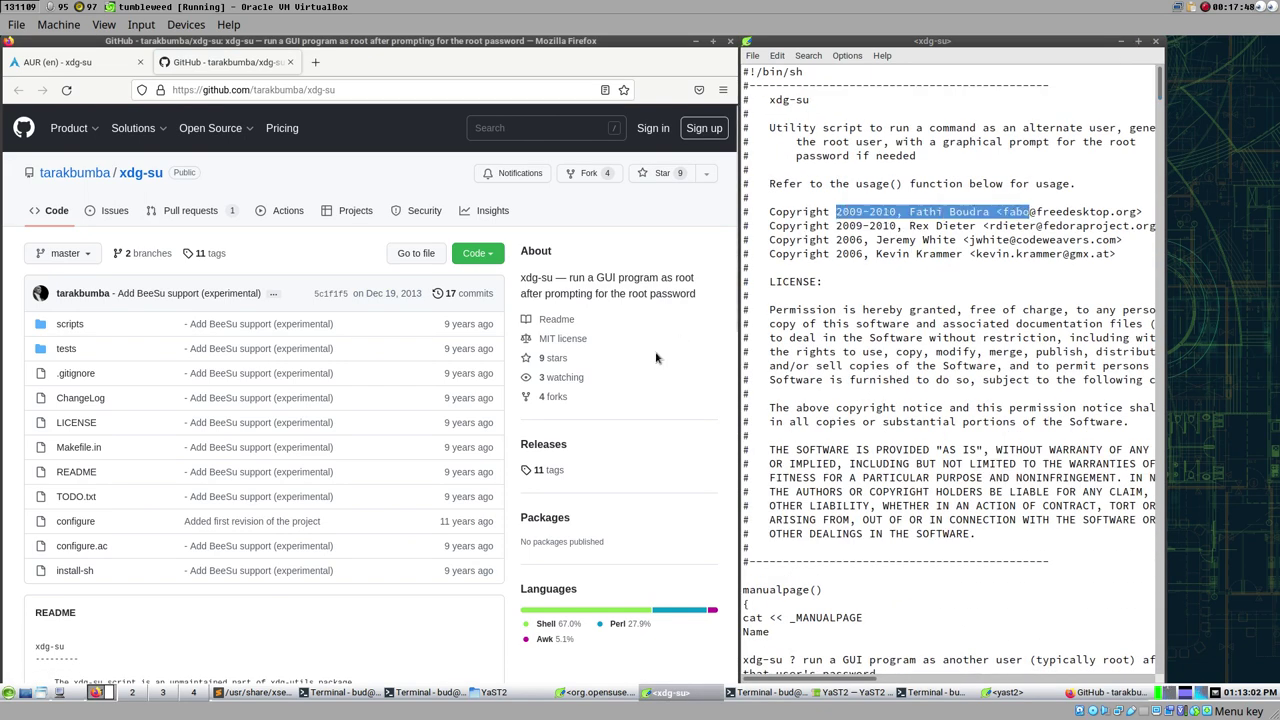
# - Open xdg-su.in from the repository's scripts folder and compare its header and version line with the beginning of the local xdg-su script
pyautogui.click(68, 325)
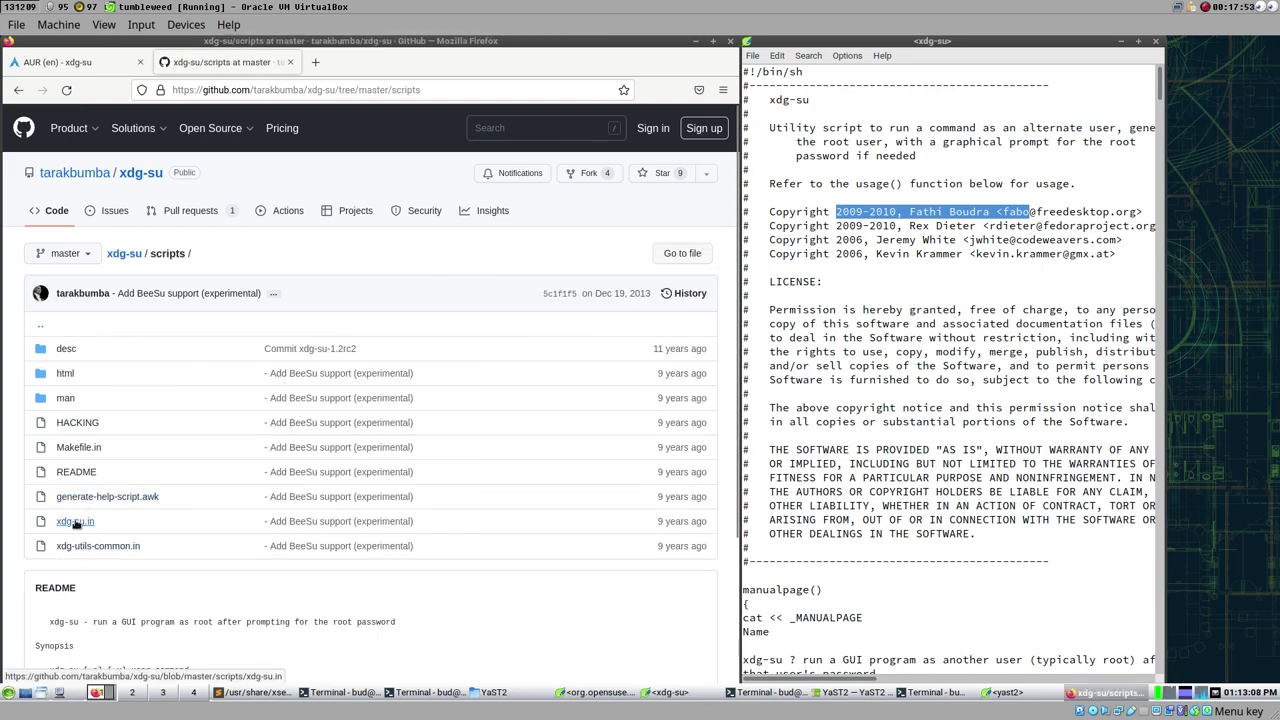
pyautogui.click(75, 521)
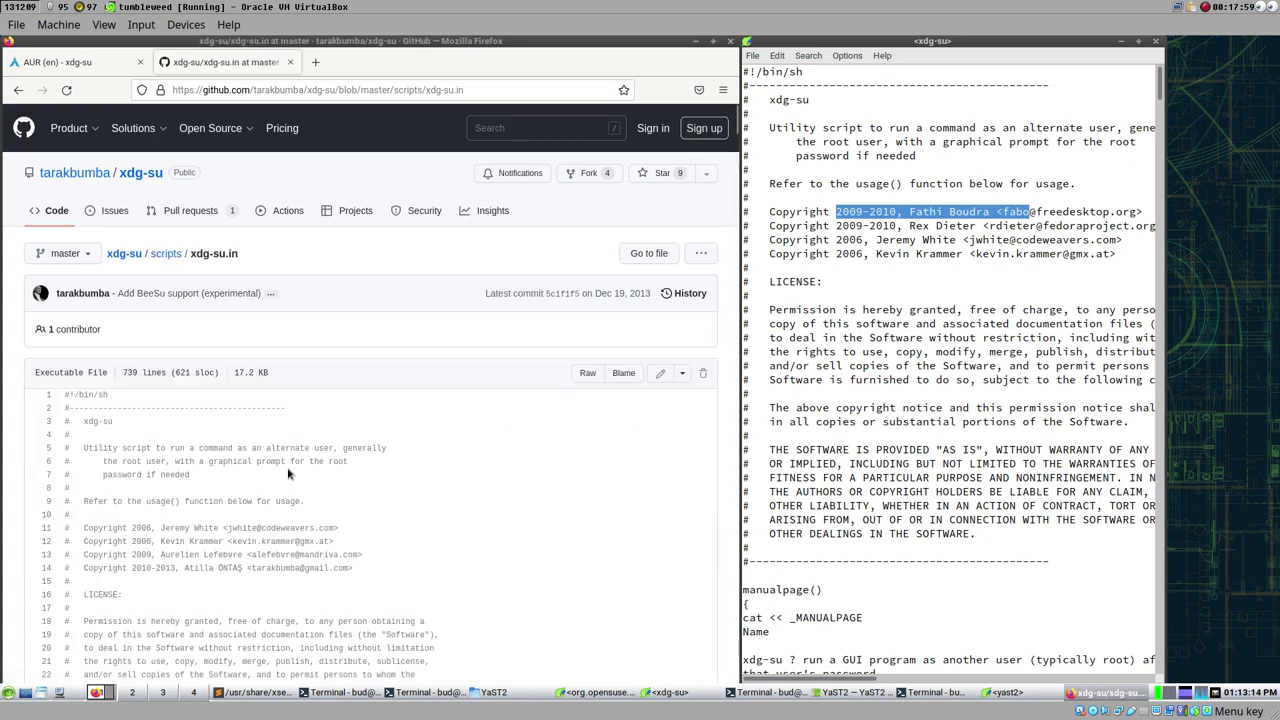
pyautogui.scroll(-5, 188, 500)
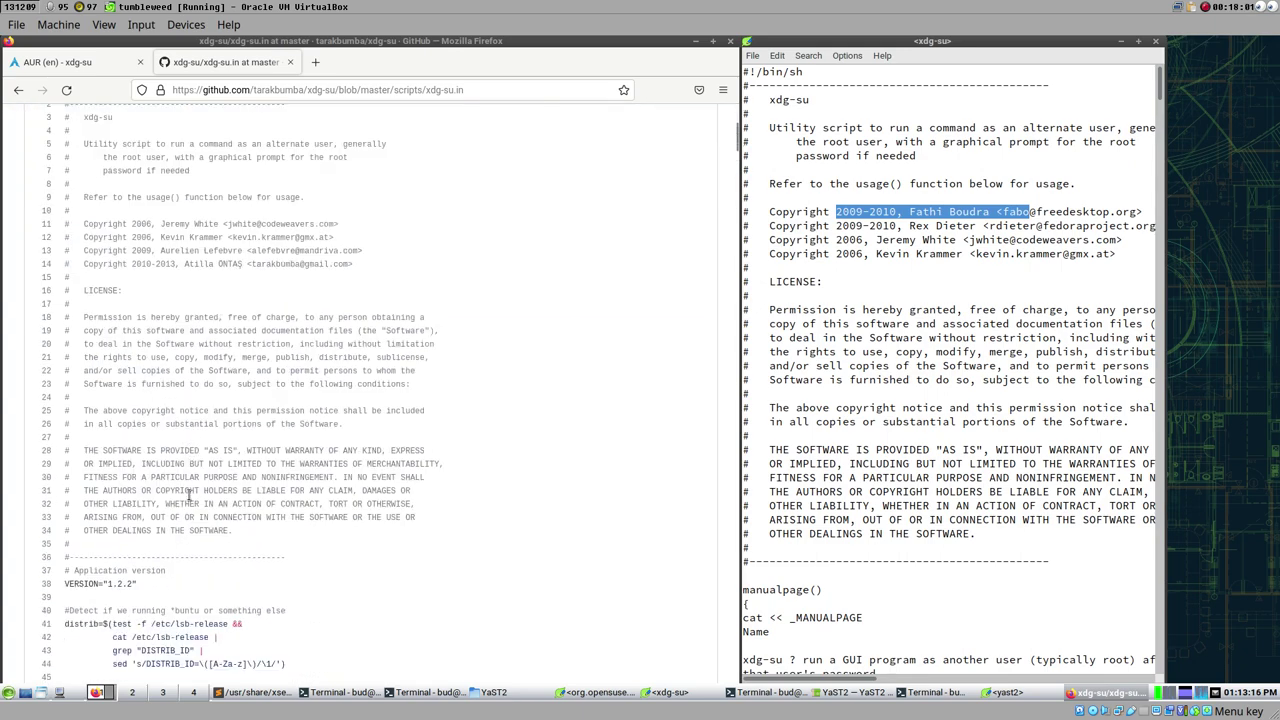
pyautogui.scroll(-6, 900, 369)
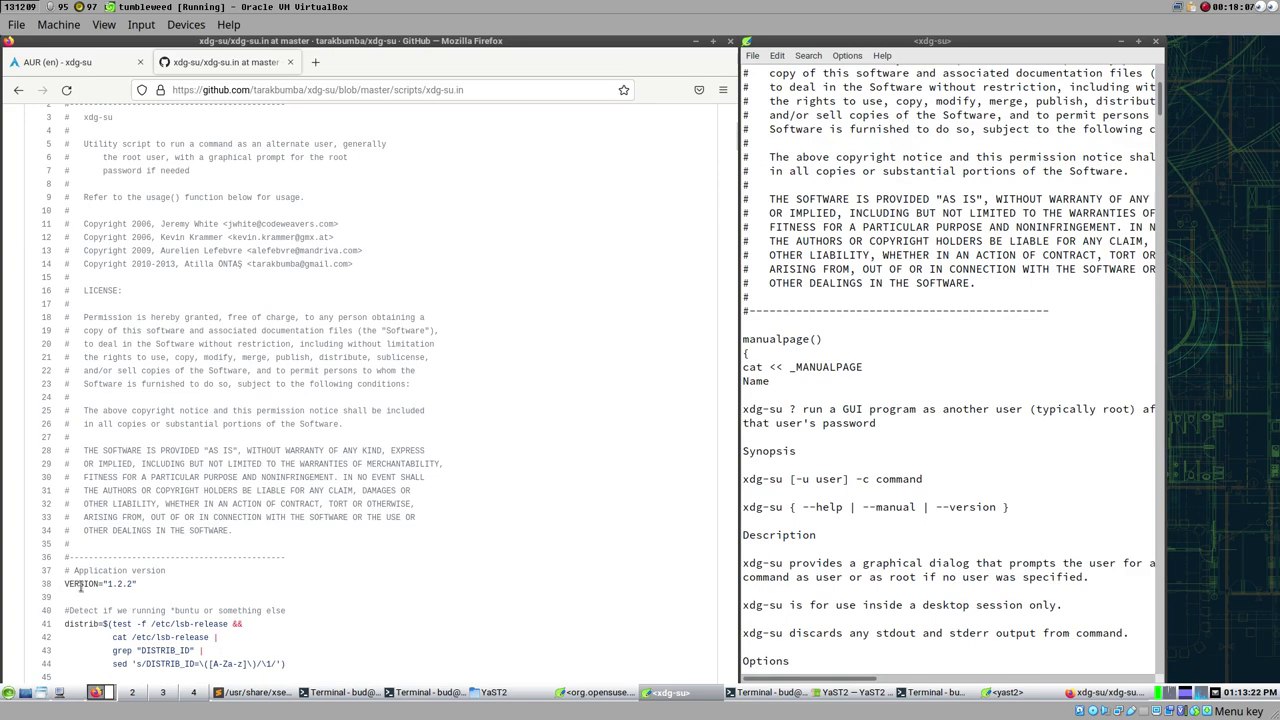
pyautogui.scroll(-16, 845, 511)
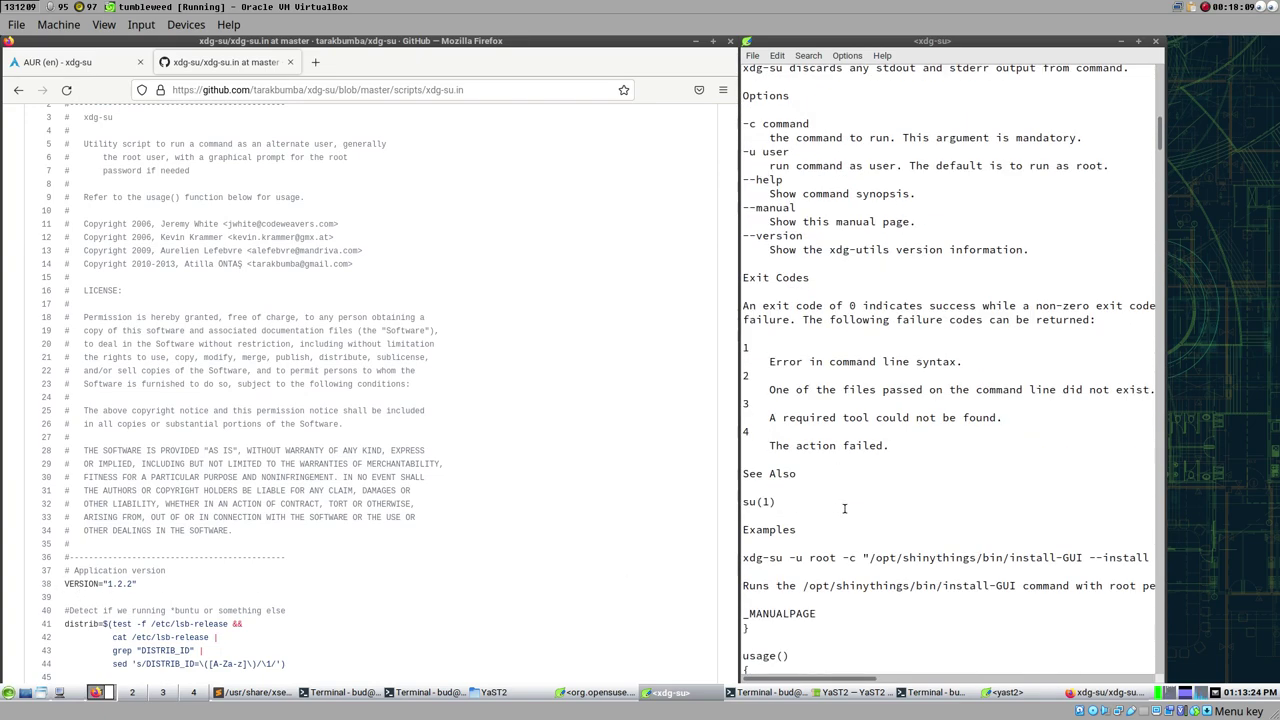
pyautogui.scroll(-8, 844, 509)
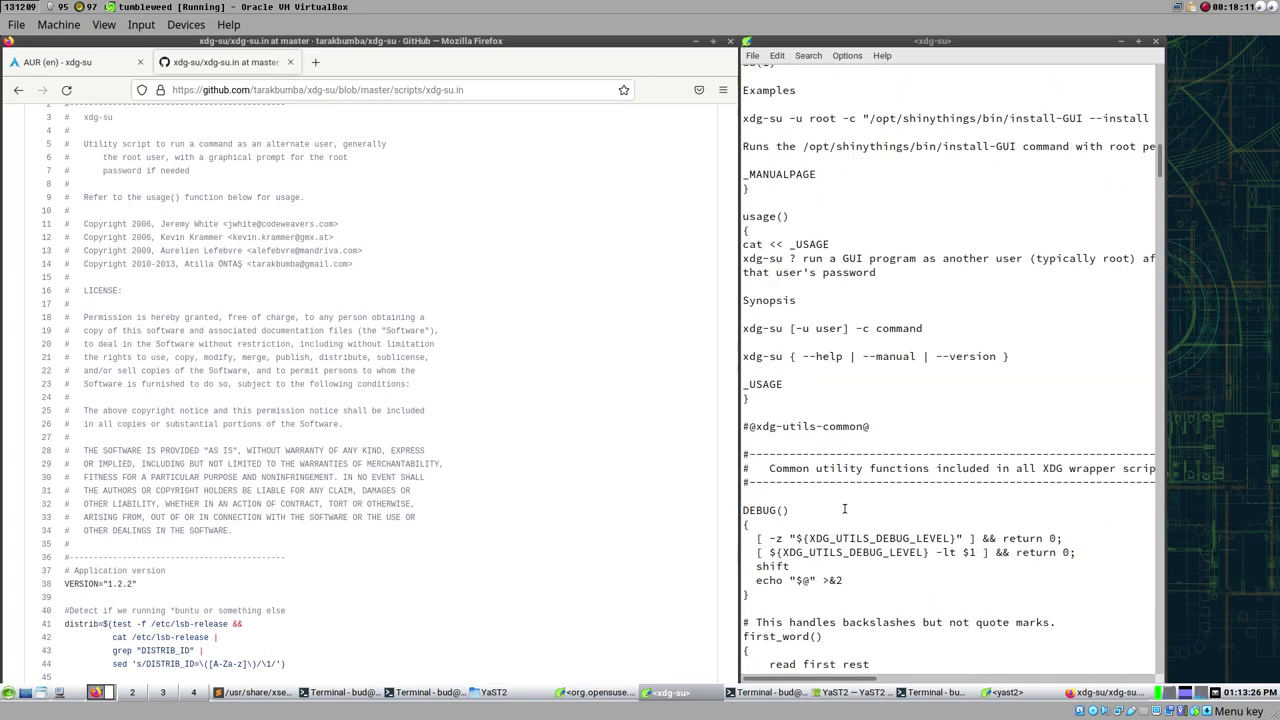
pyautogui.scroll(14, 824, 526)
pyautogui.scroll(16, 824, 526)
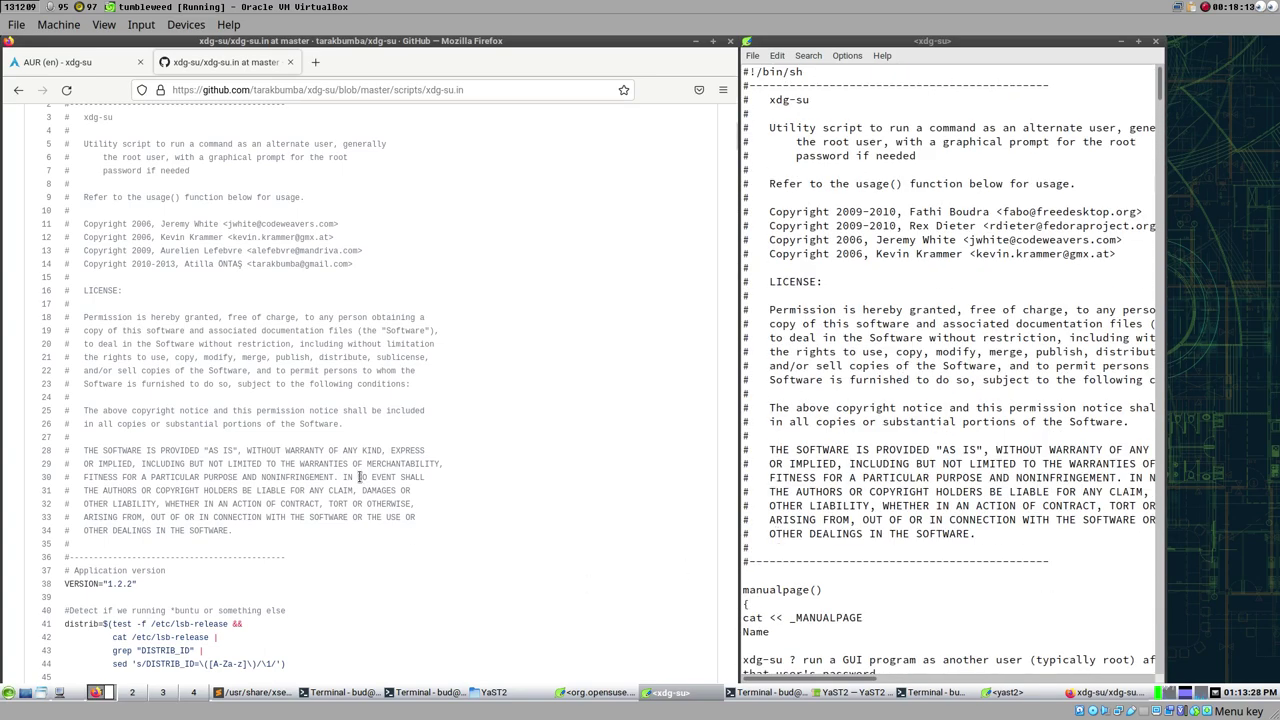
pyautogui.scroll(3, 358, 466)
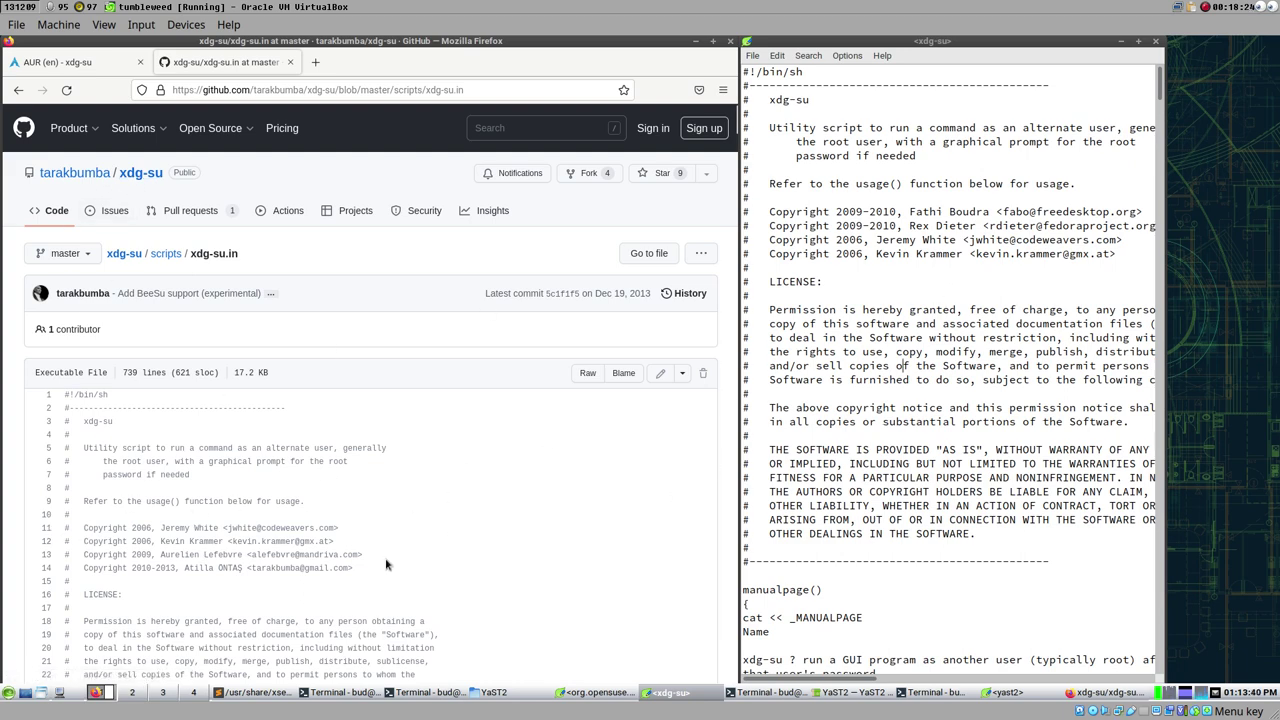
# - Highlight the four copyright lines of xdg-su.in on GitHub, compare them with the local script's, and skim the code around su_kde()
pyautogui.moveTo(362, 568); pyautogui.dragTo(15, 533)
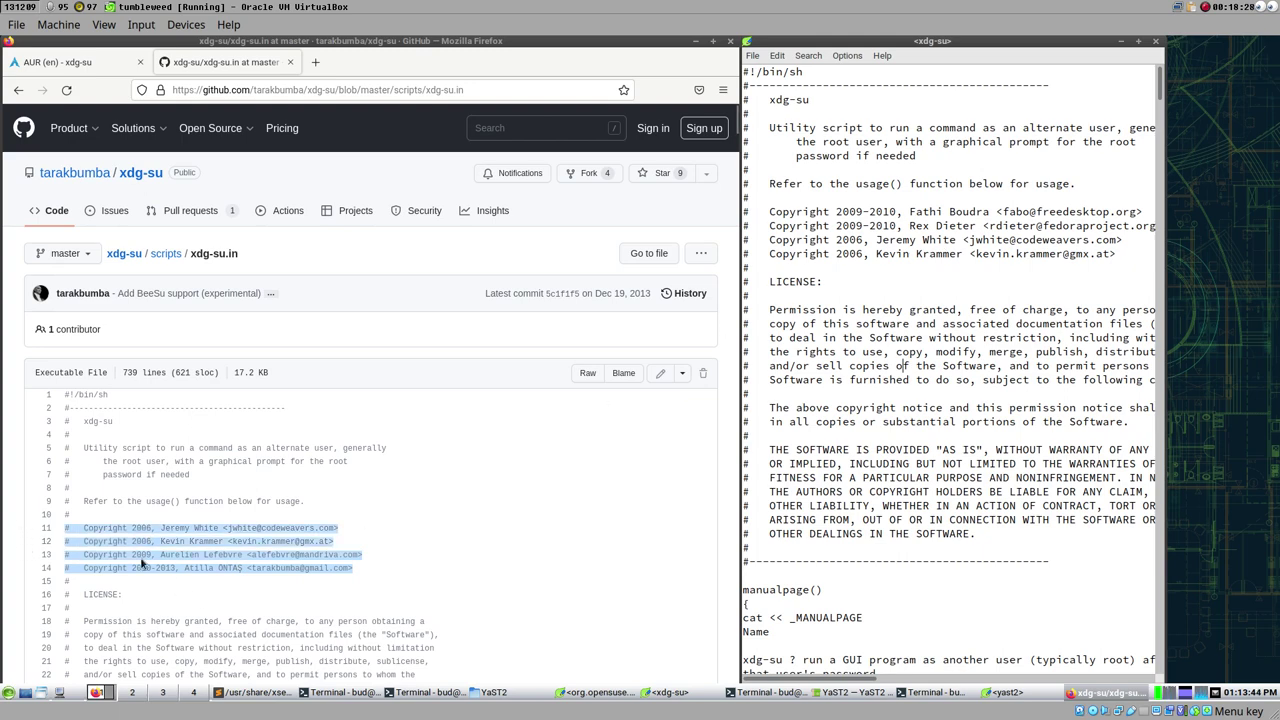
pyautogui.click(278, 541)
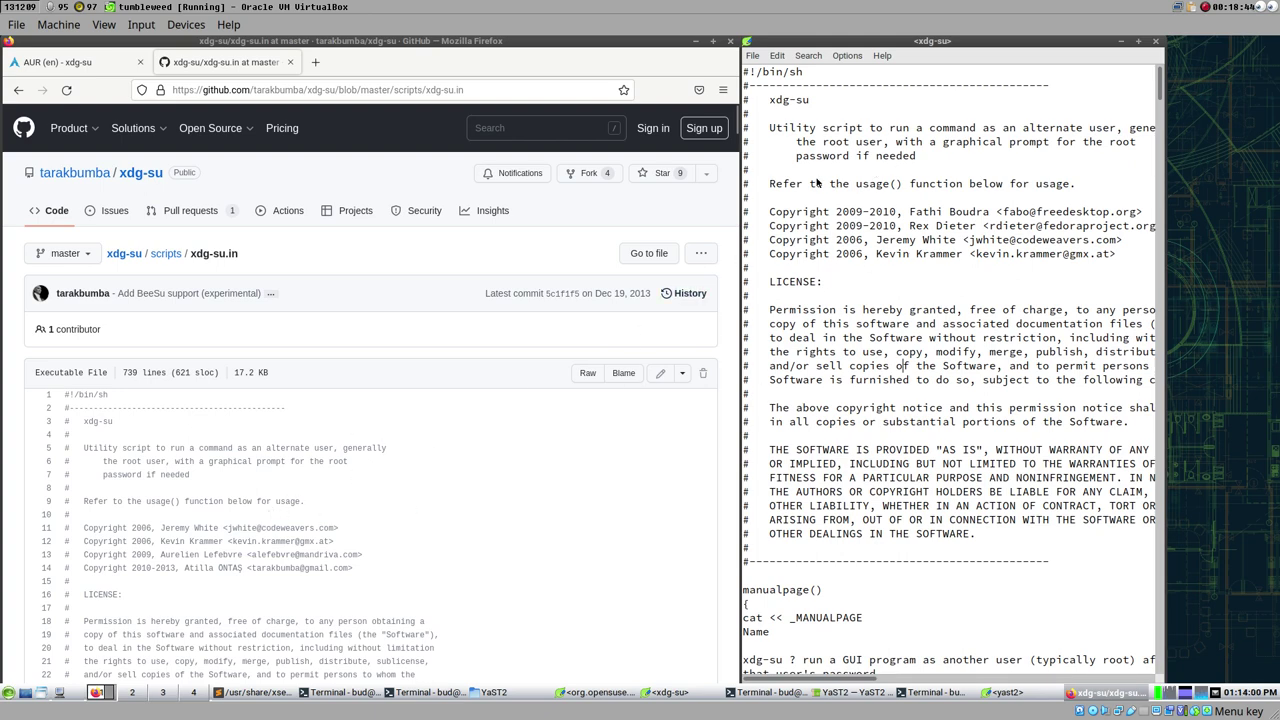
pyautogui.click(865, 240)
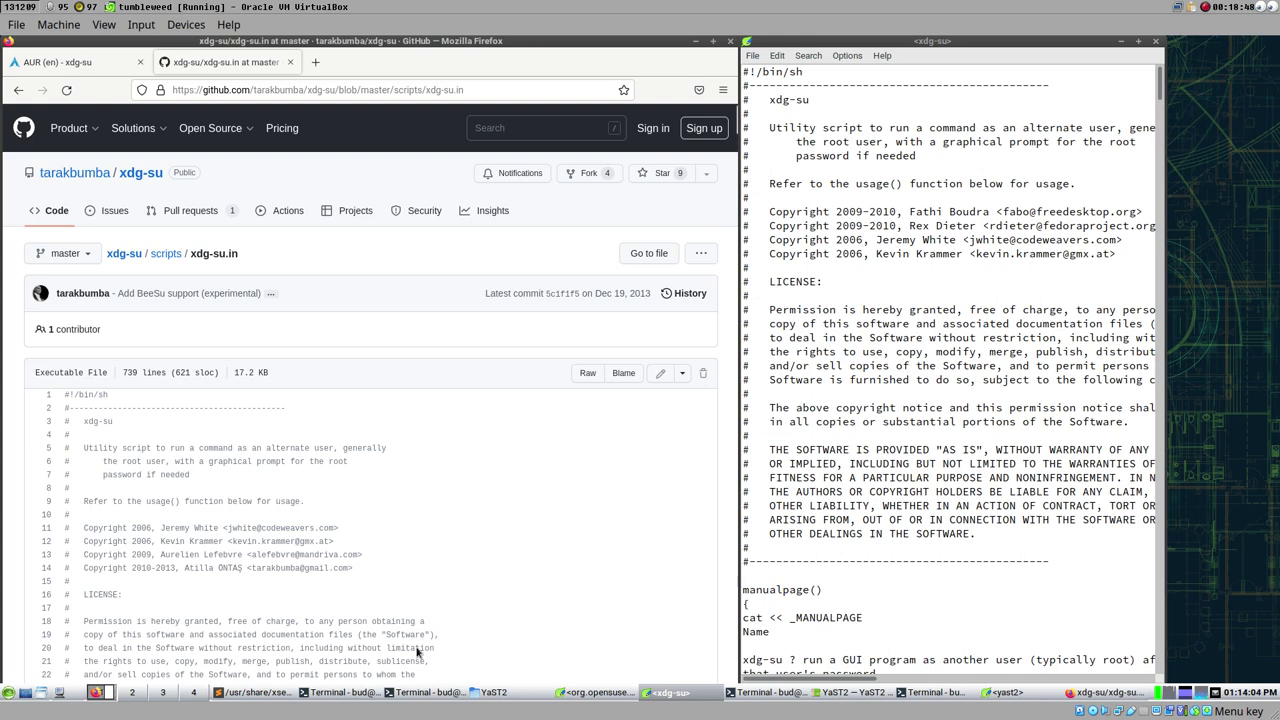
pyautogui.click(737, 456)
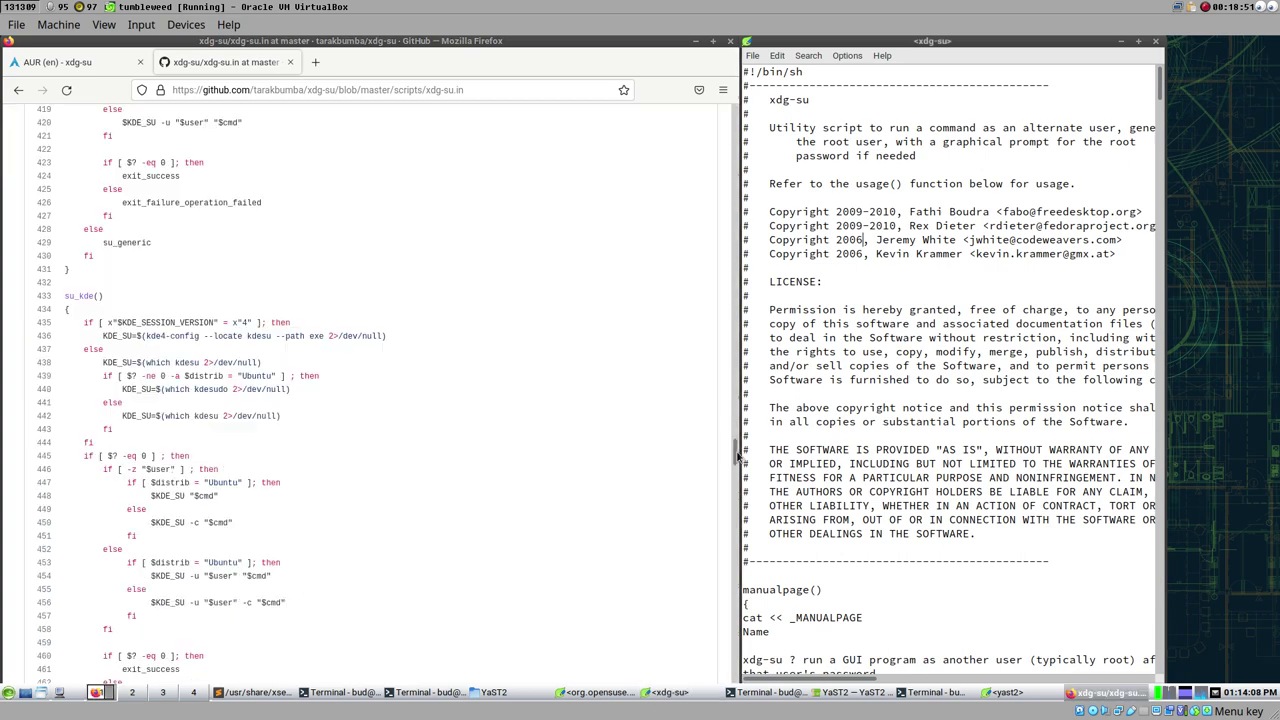
pyautogui.moveTo(737, 456); pyautogui.dragTo(748, 131)
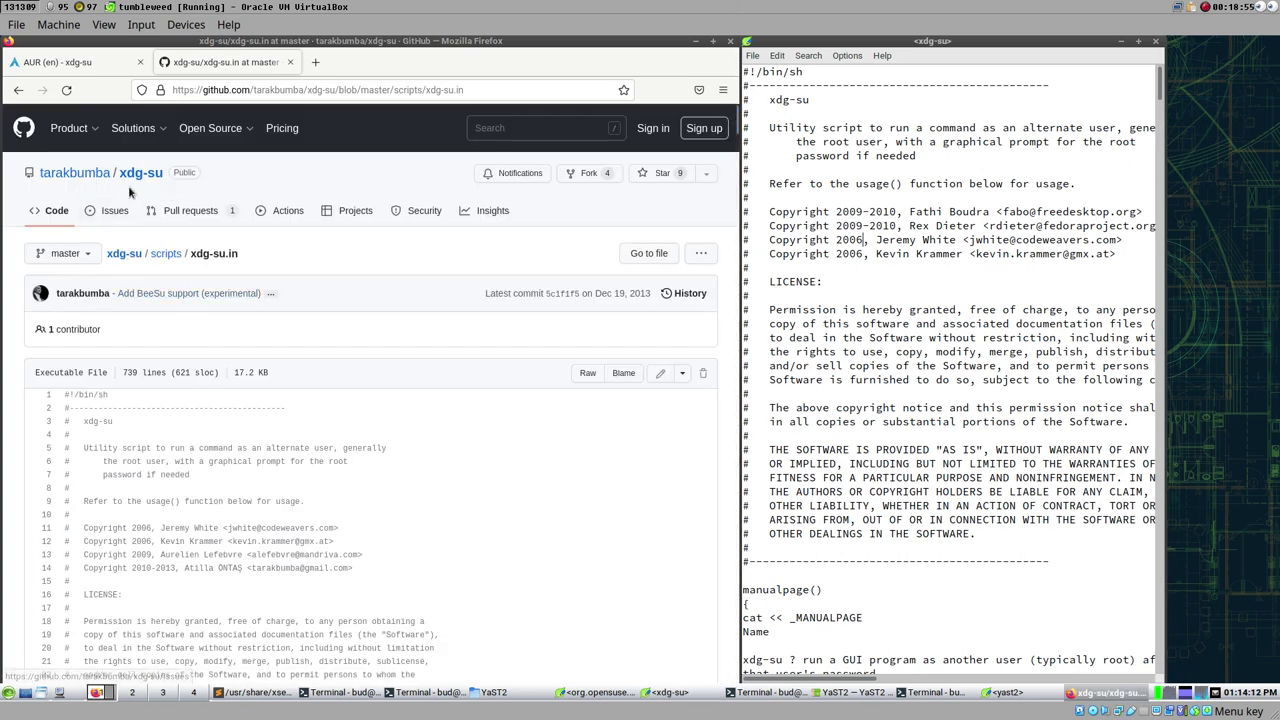
# - Go back to the main page of the xdg-su GitHub repository and return to the AUR package details
pyautogui.moveTo(82, 176)
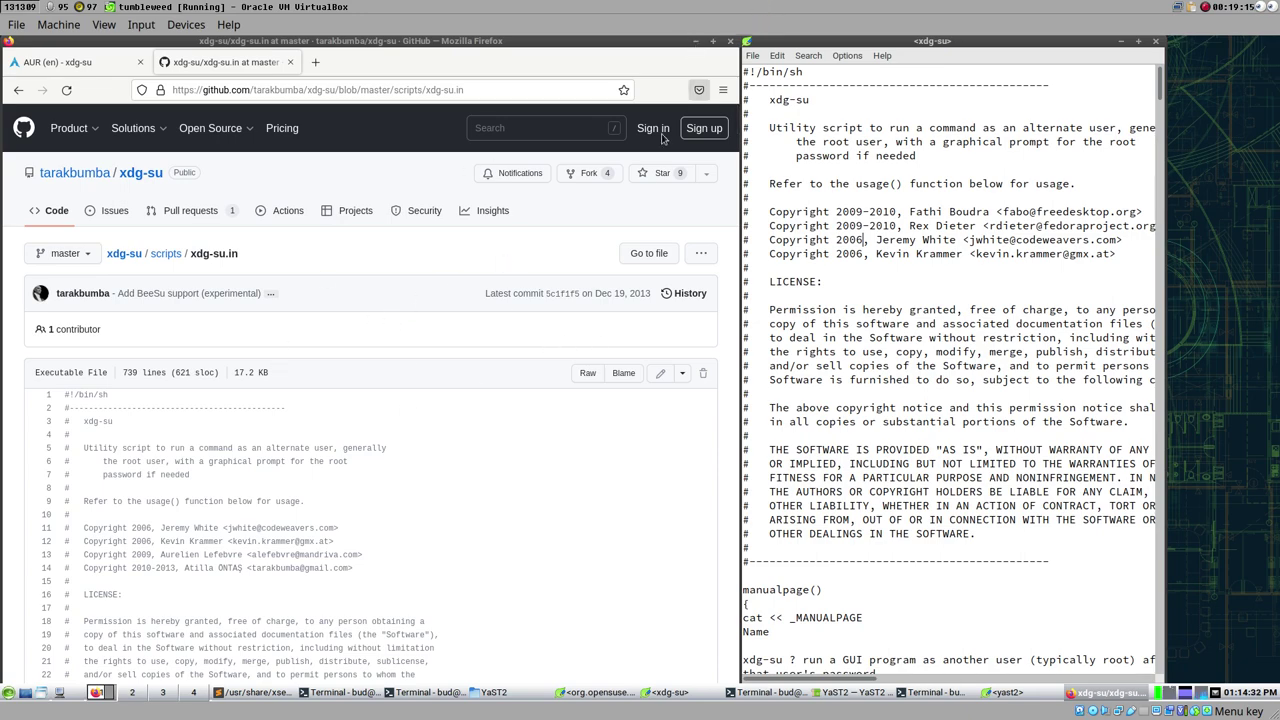
pyautogui.scroll(-5, 469, 488)
pyautogui.scroll(5, 469, 488)
pyautogui.click(140, 176)
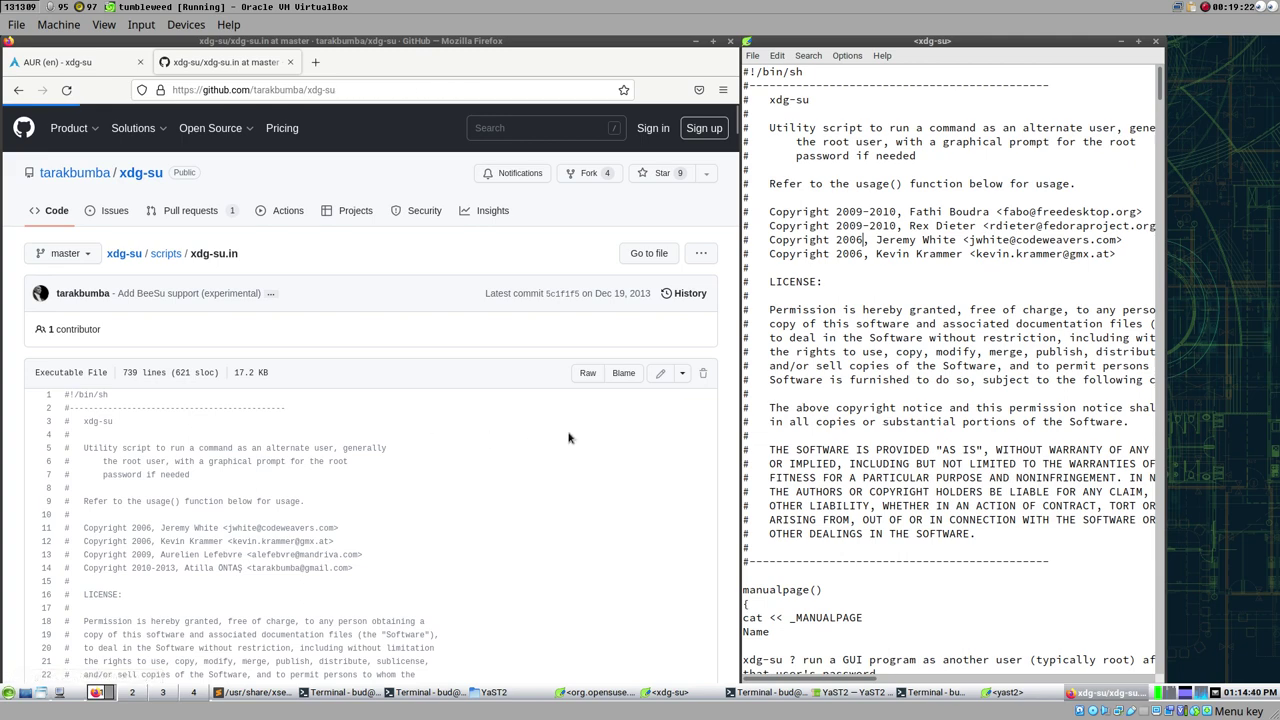
pyautogui.click(80, 66)
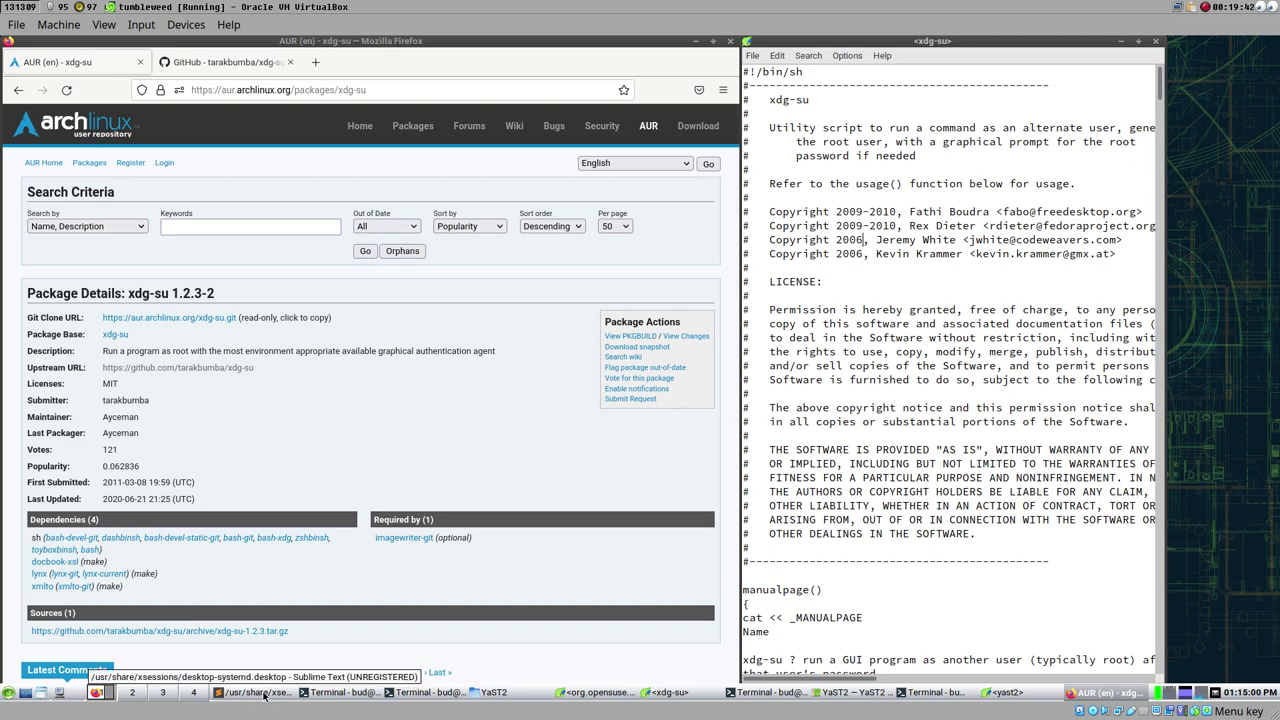
# - Look back at the two earlier terminals, start a fresh terminal window, and place it over them beside the xdg-su script
pyautogui.click(426, 693)
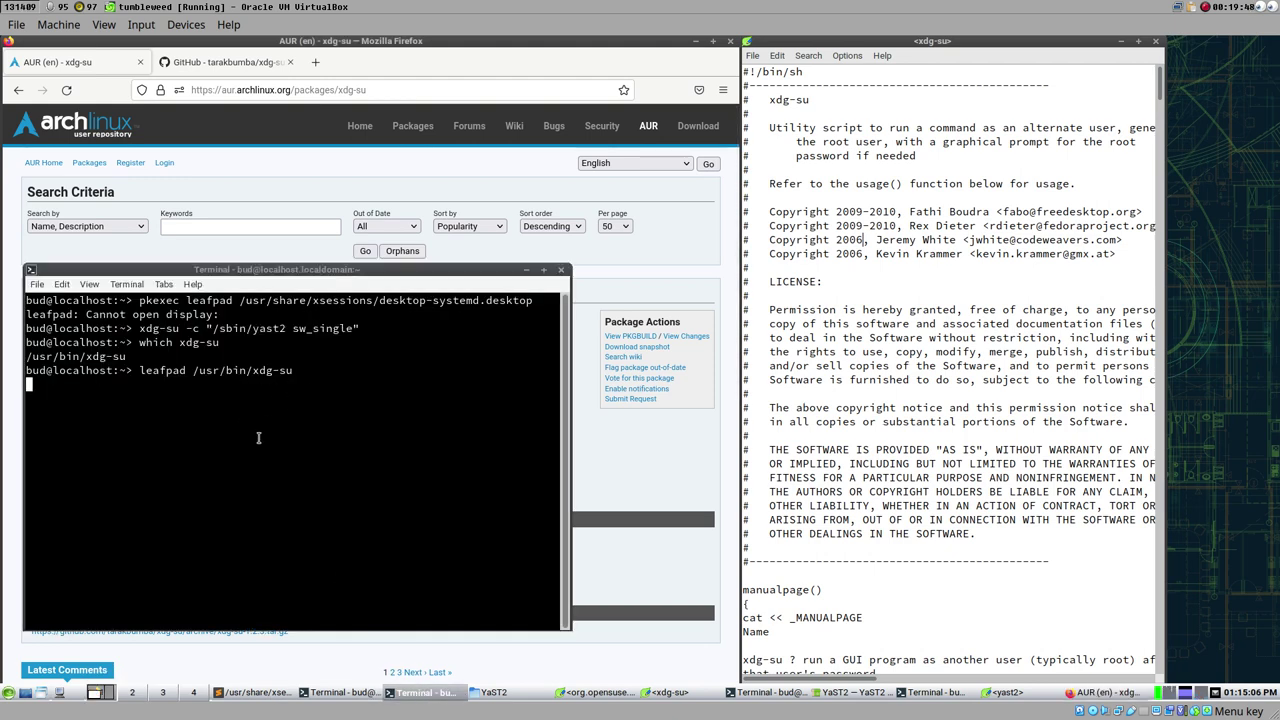
pyautogui.click(332, 697)
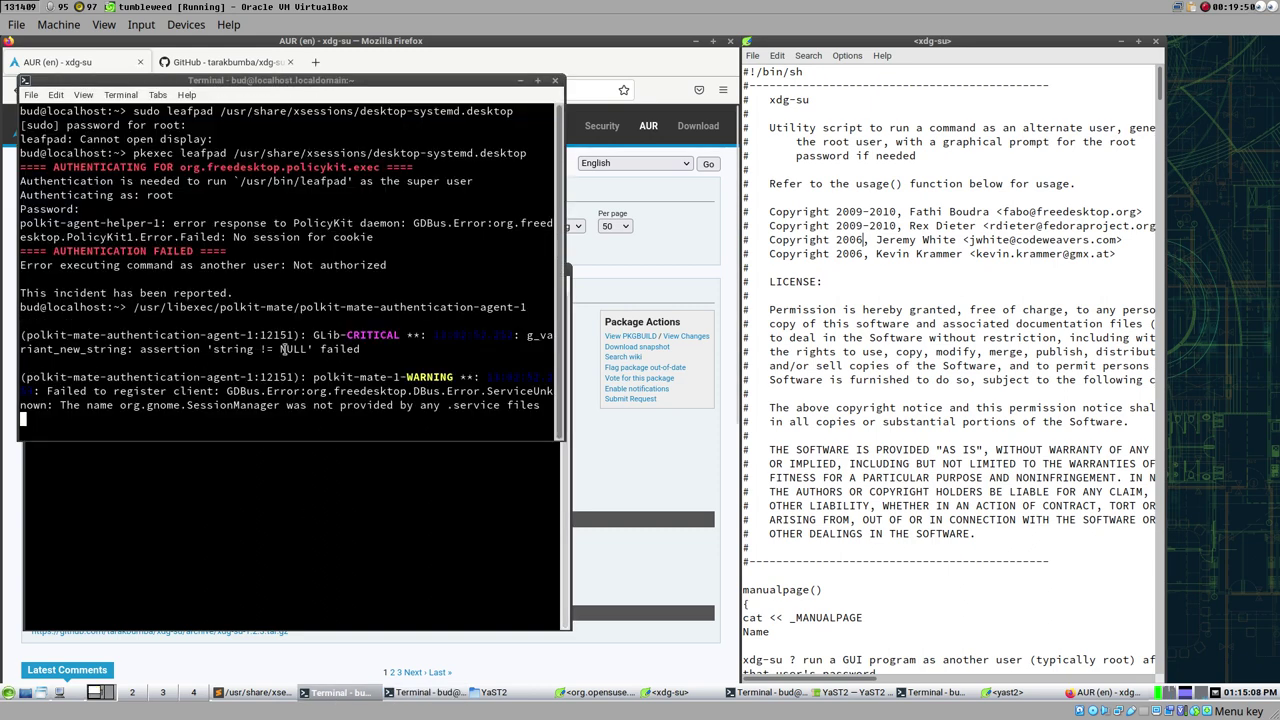
pyautogui.hotkey('ctrl', 'alt', 't')
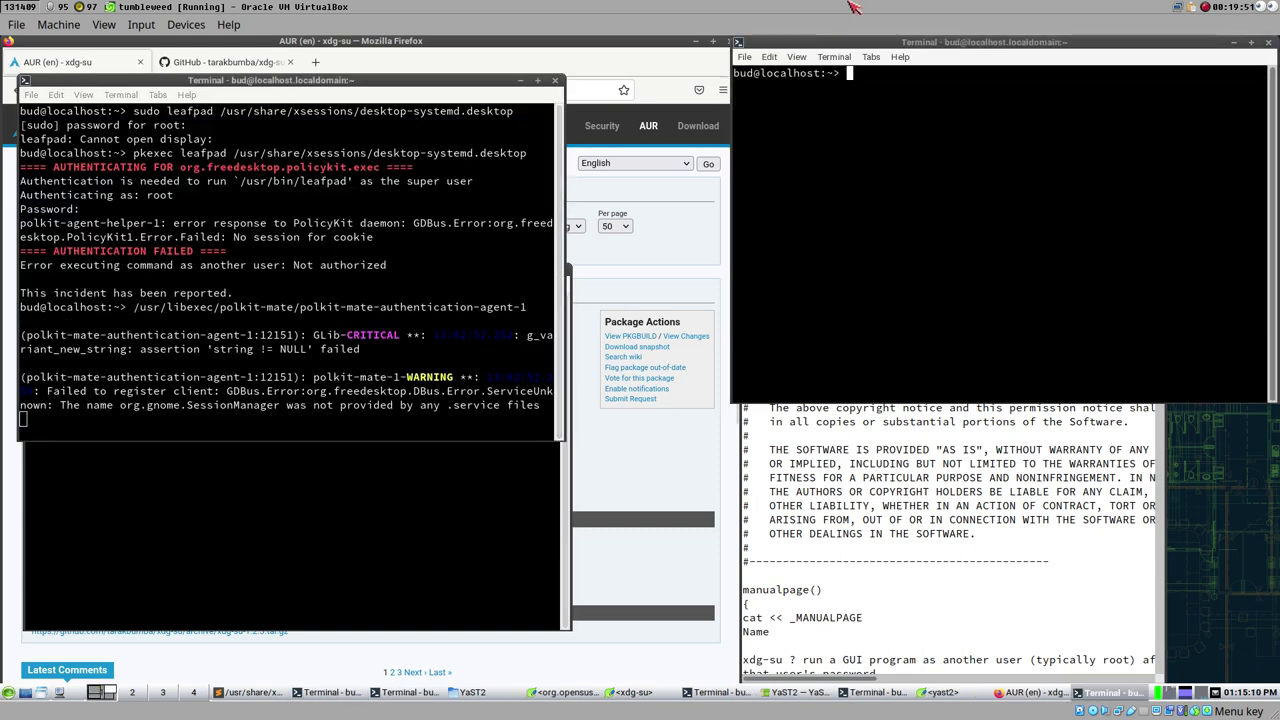
pyautogui.moveTo(877, 40); pyautogui.dragTo(556, 202)
pyautogui.moveTo(184, 221); pyautogui.dragTo(184, 221)
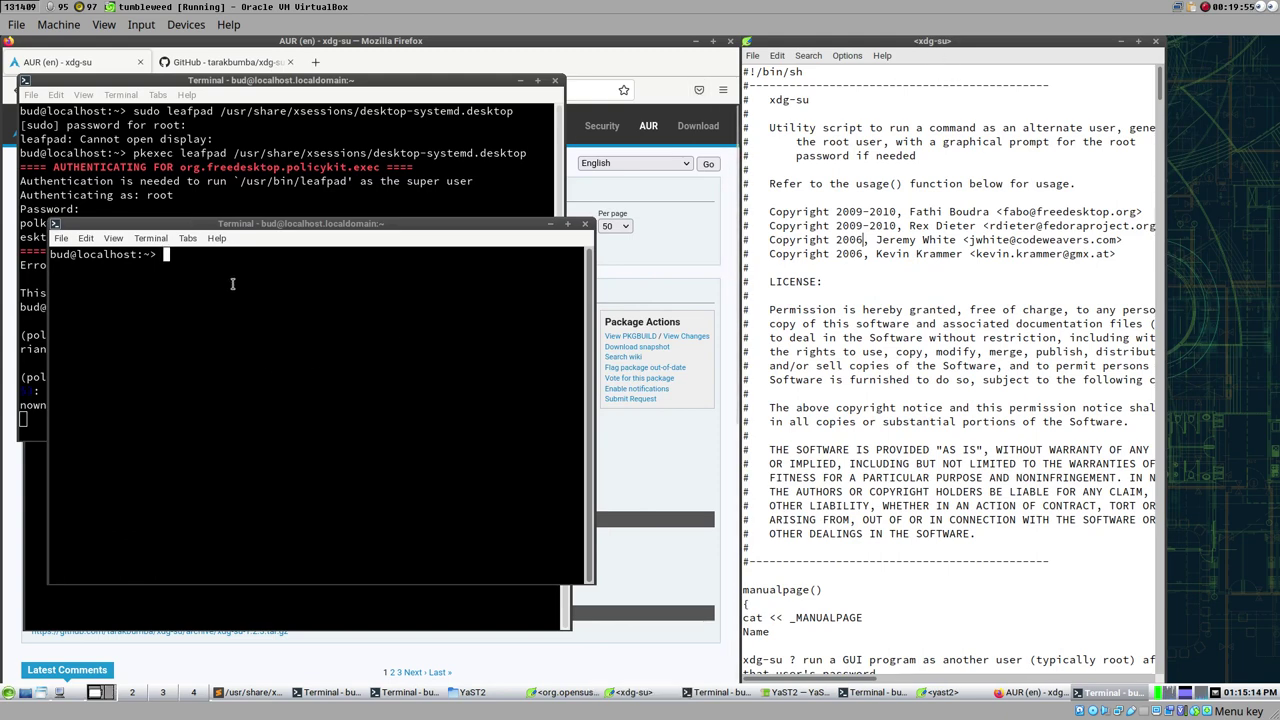
# - Run xdg-su -c leafpad in the new terminal and enter the root password at its password prompt
pyautogui.write('xdg-su')
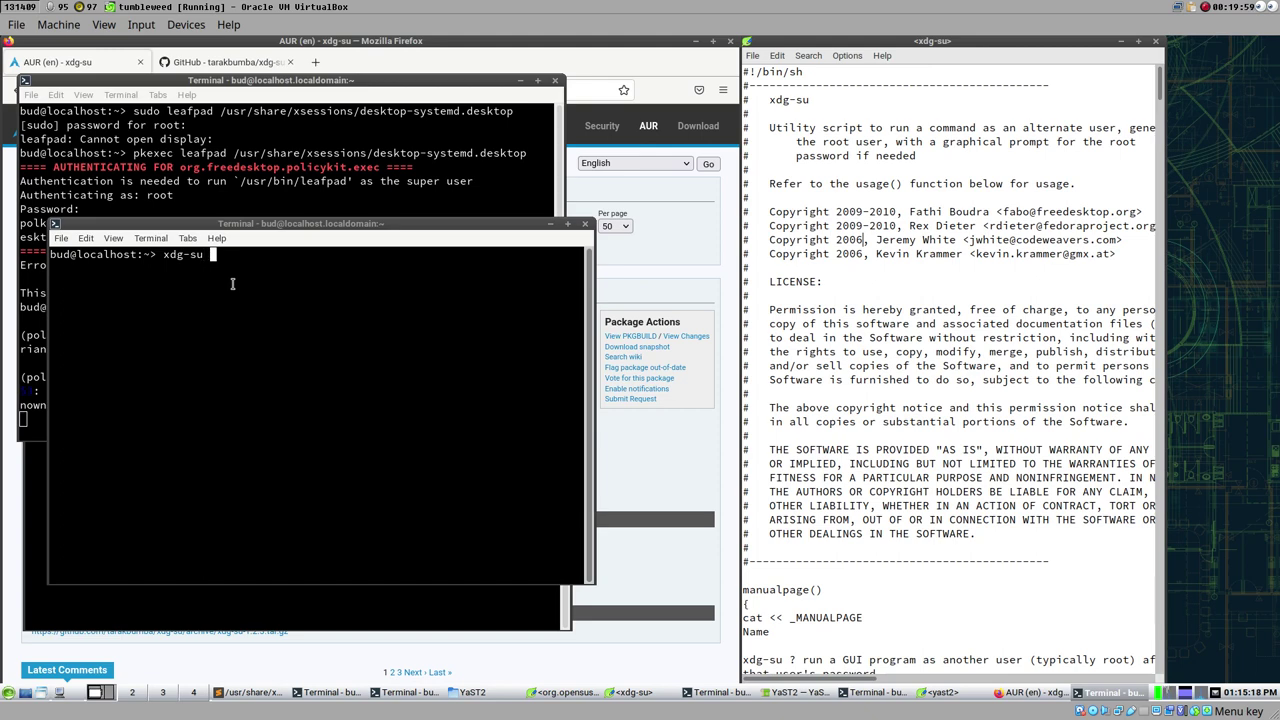
pyautogui.write(' -c leafpad')
pyautogui.press('Return')
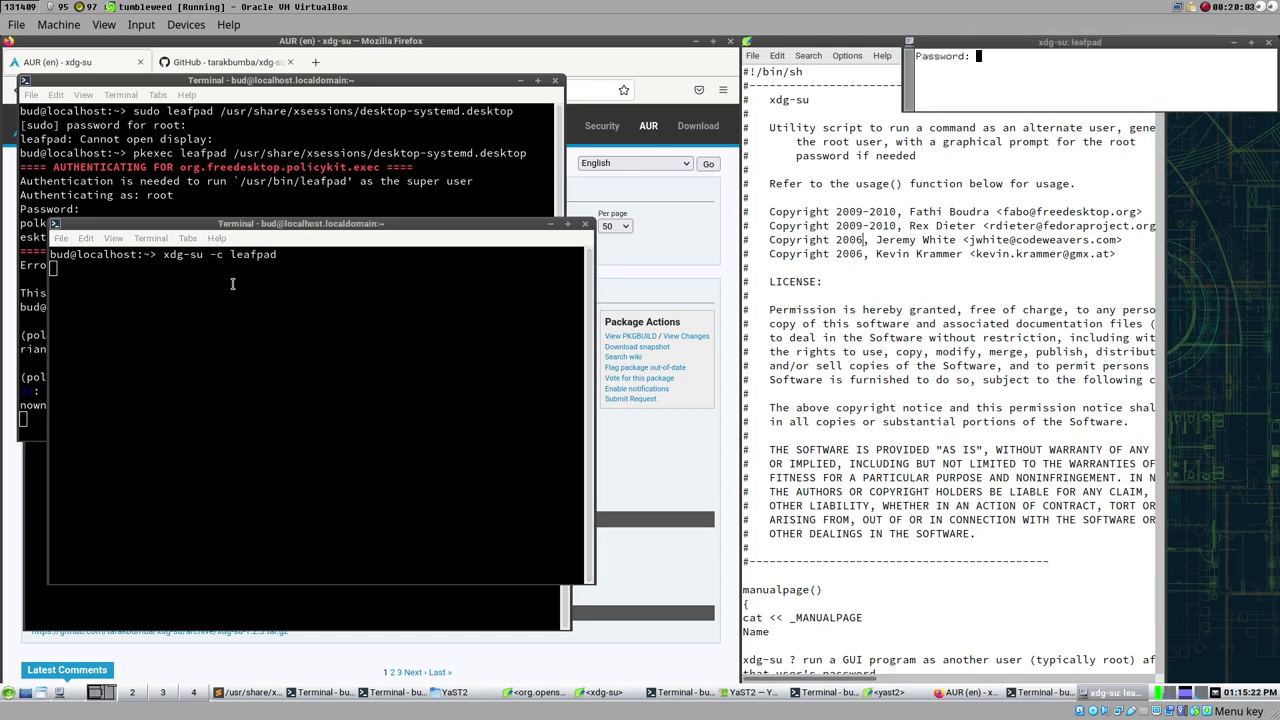
pyautogui.moveTo(1013, 40); pyautogui.dragTo(655, 342)
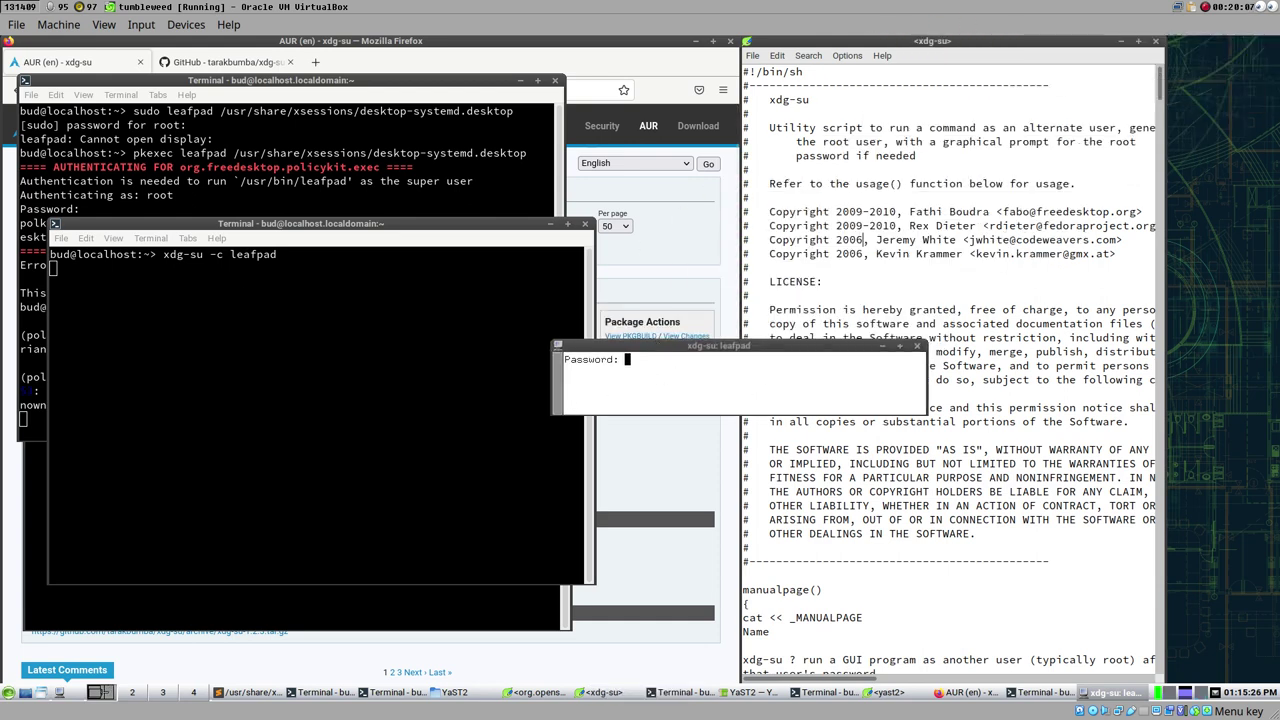
pyautogui.press('Return')
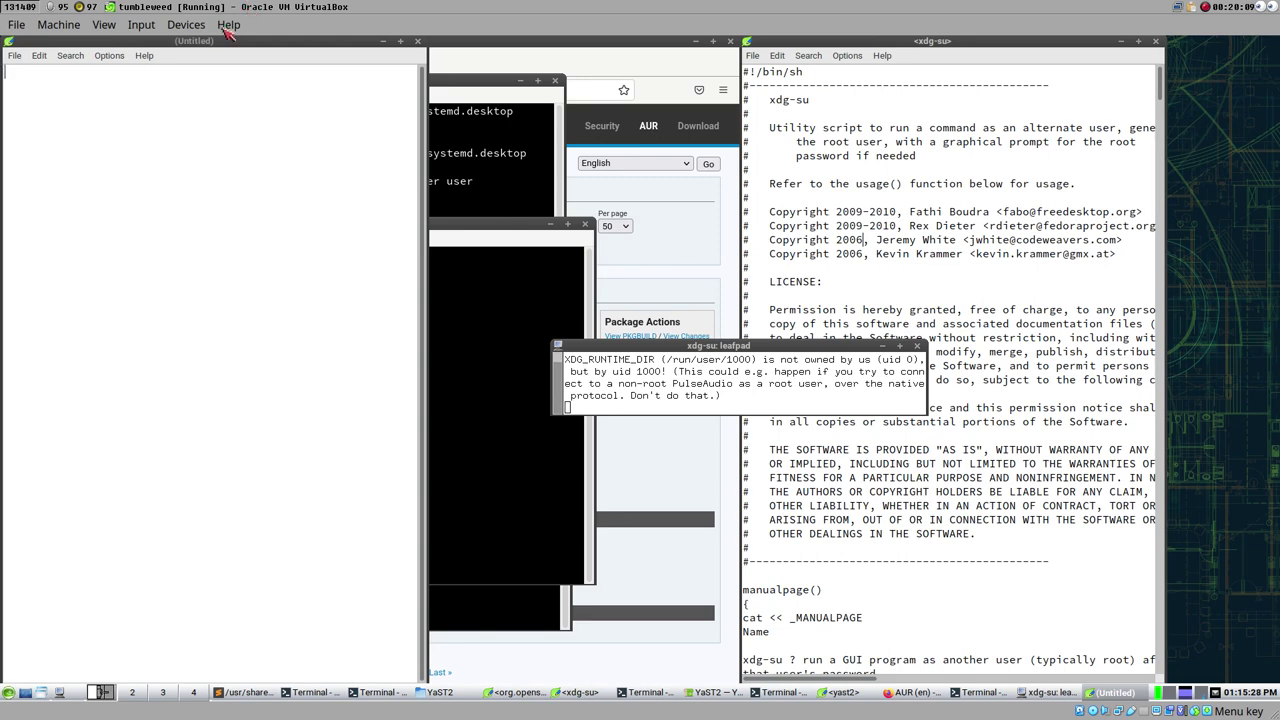
# - Move the root Leafpad window clear of the terminals and open desktop-systemd.desktop from /usr/share/xsessions in it
pyautogui.moveTo(213, 42); pyautogui.dragTo(615, 94)
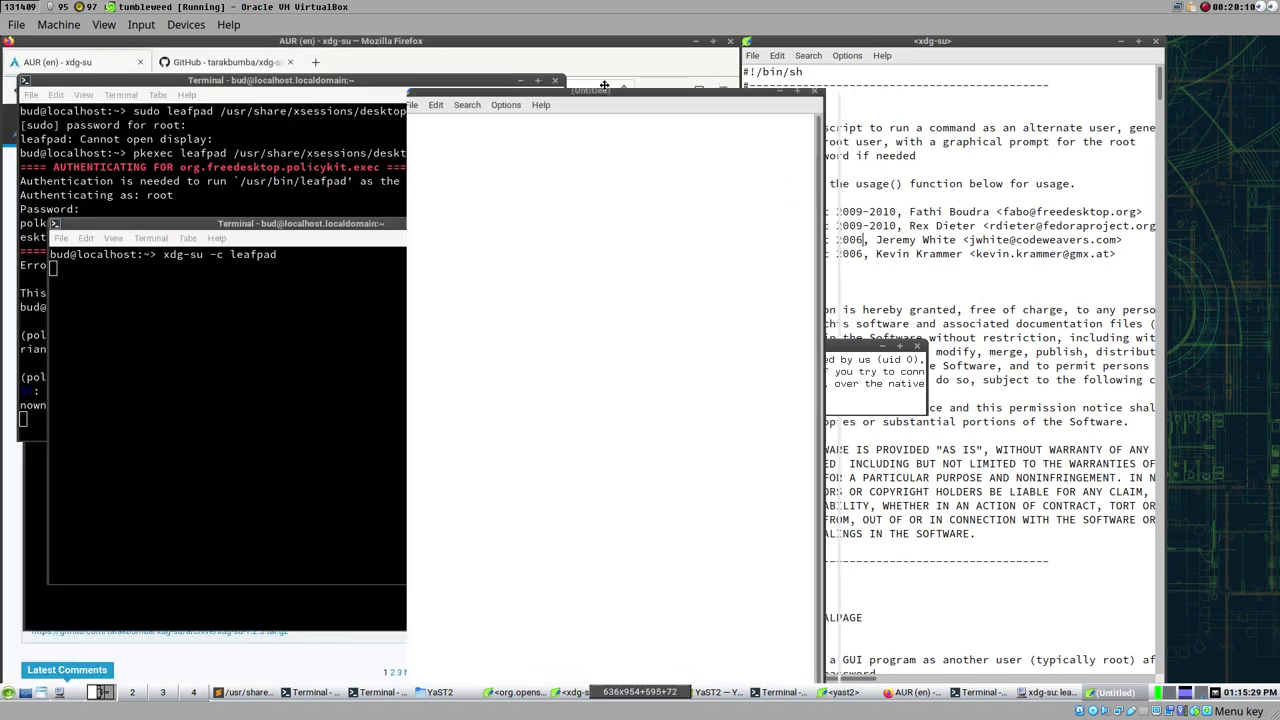
pyautogui.click(414, 107)
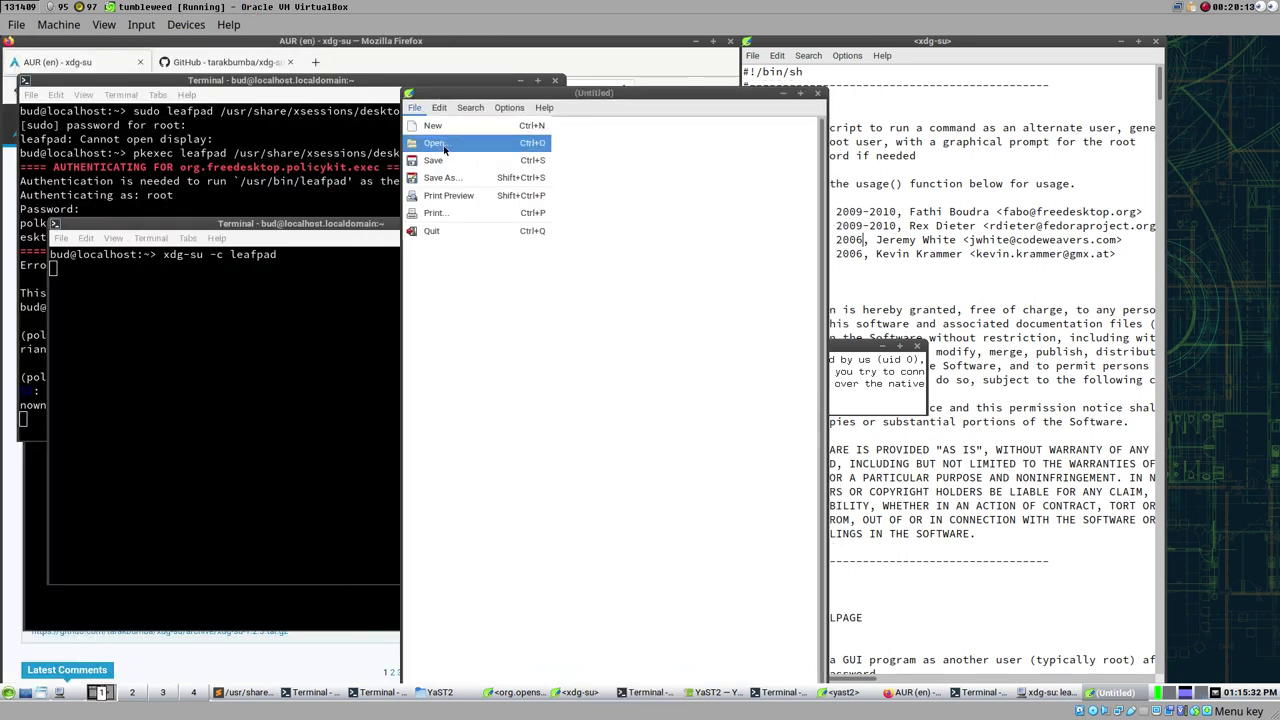
pyautogui.click(445, 148)
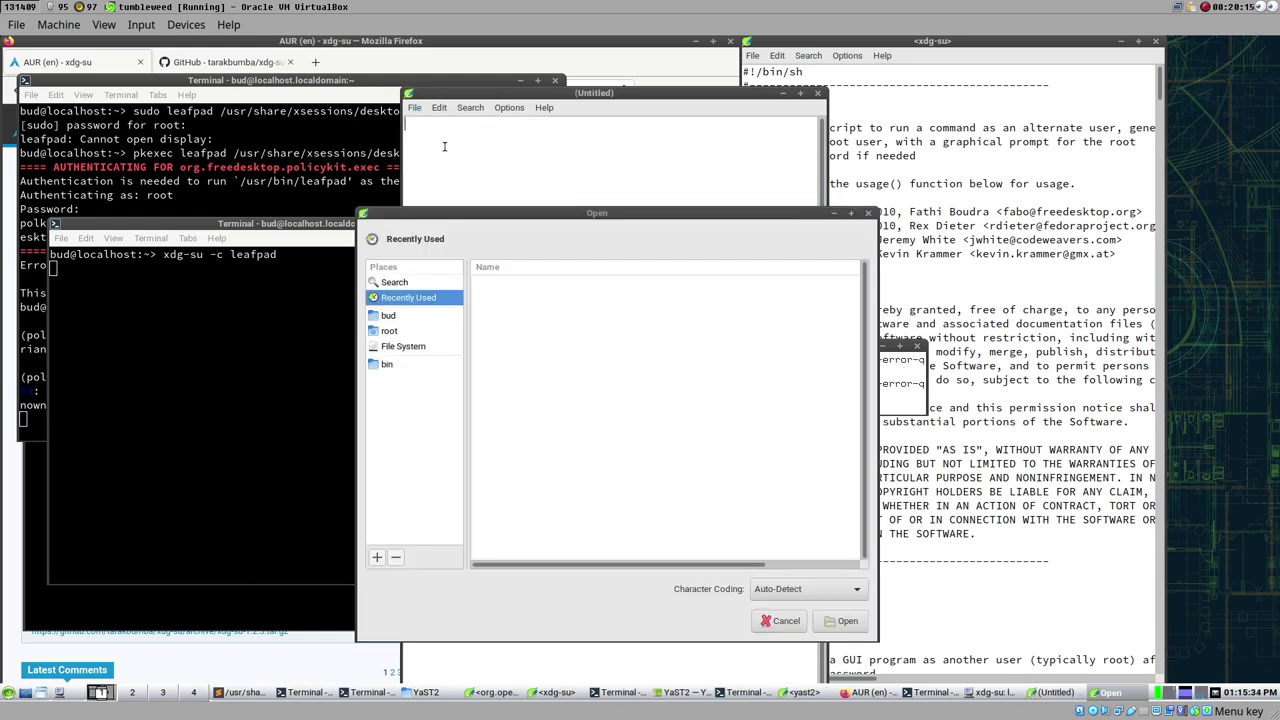
pyautogui.click(400, 347)
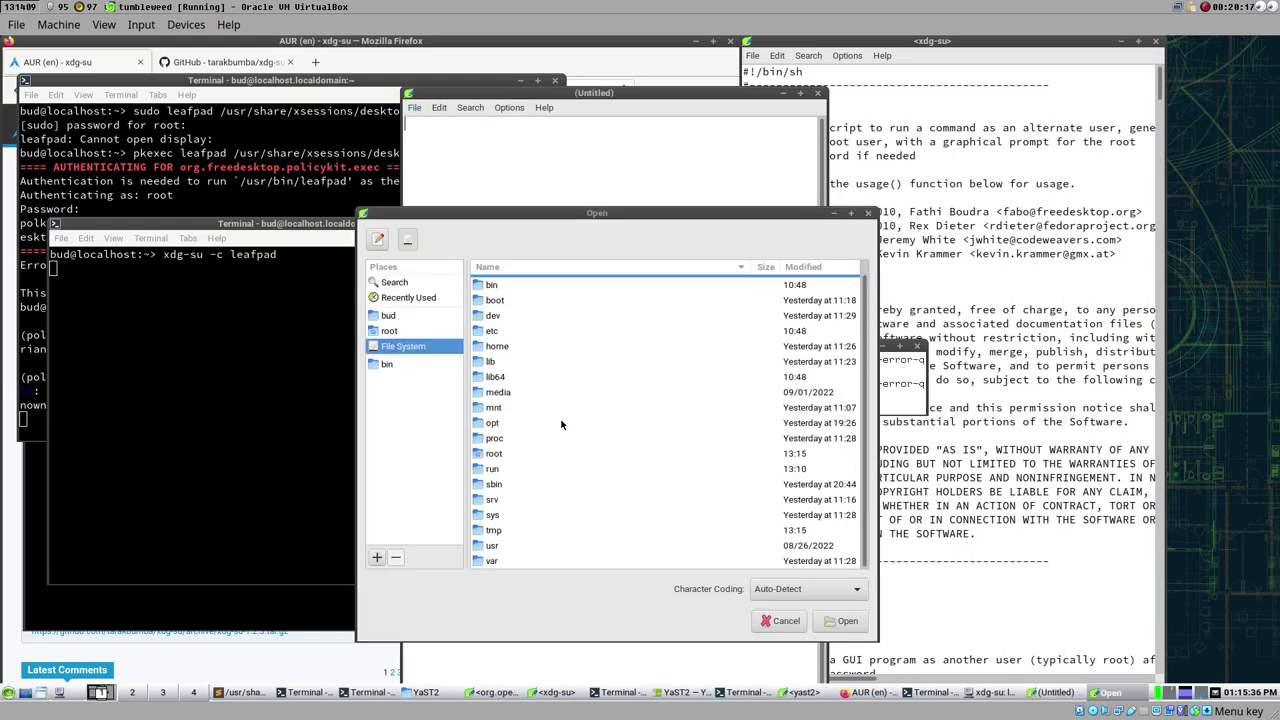
pyautogui.doubleClick(491, 544)
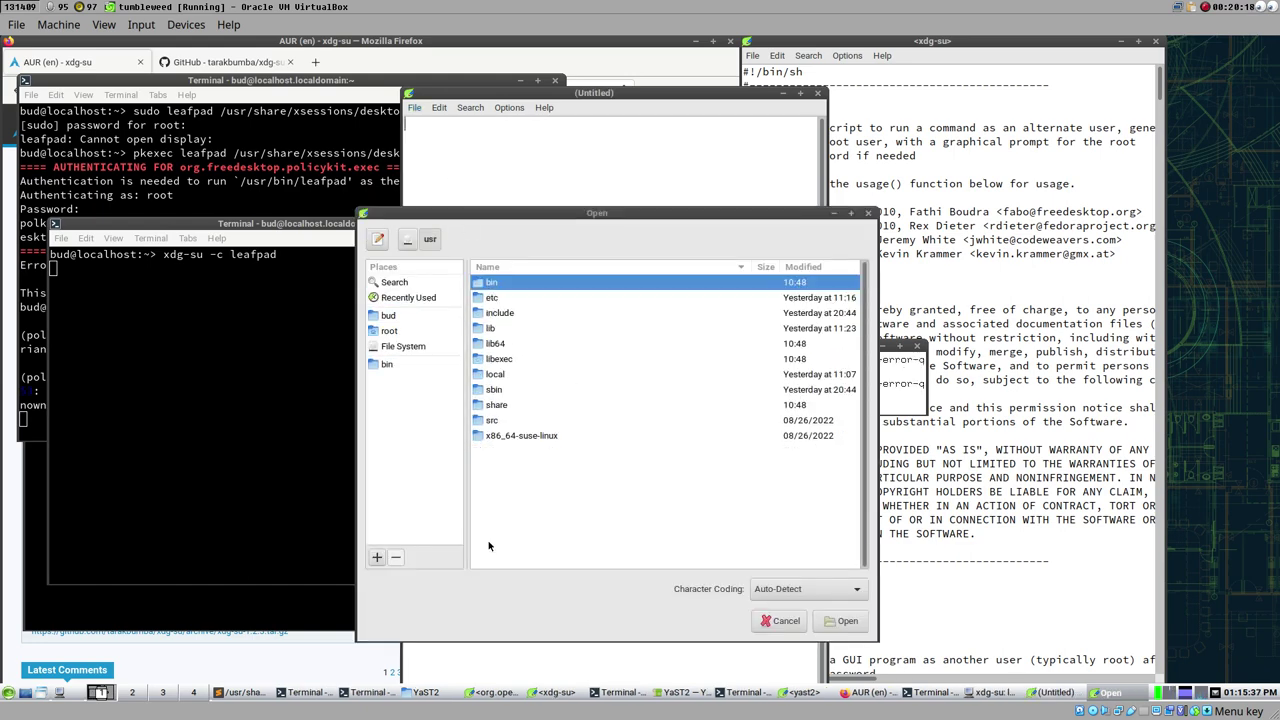
pyautogui.doubleClick(507, 408)
pyautogui.scroll(-15, 524, 297)
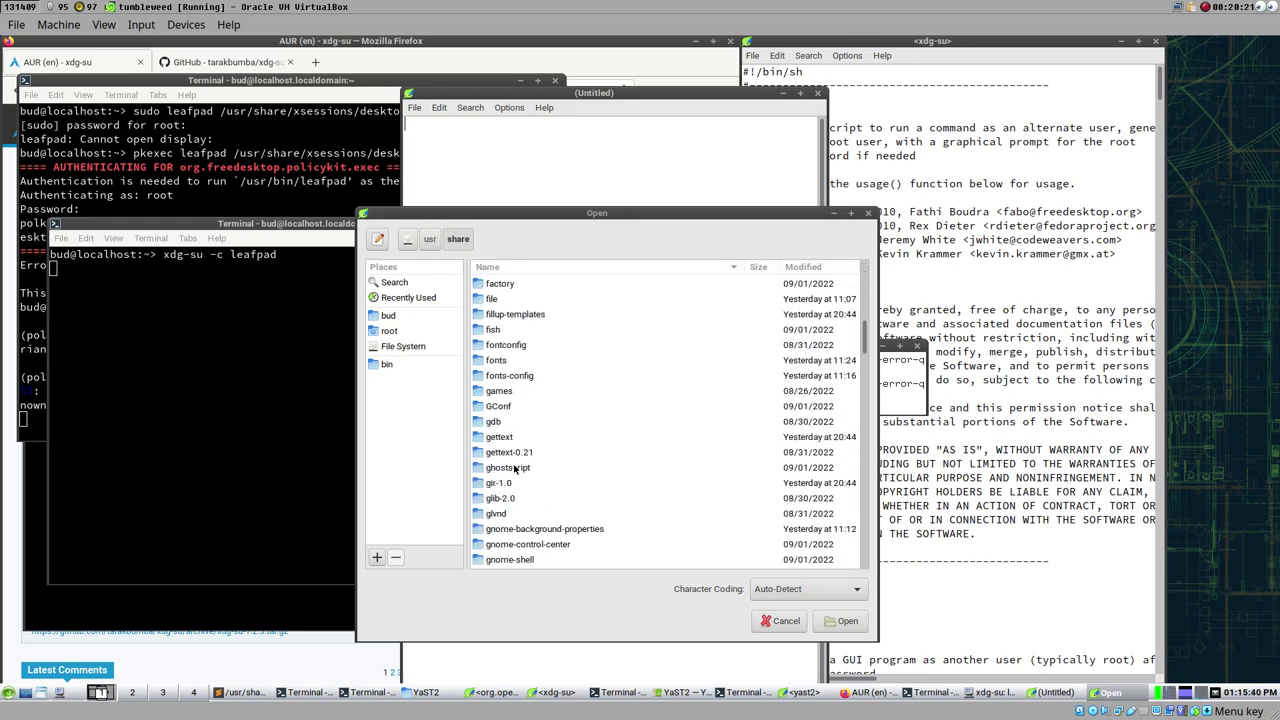
pyautogui.scroll(-10, 515, 457)
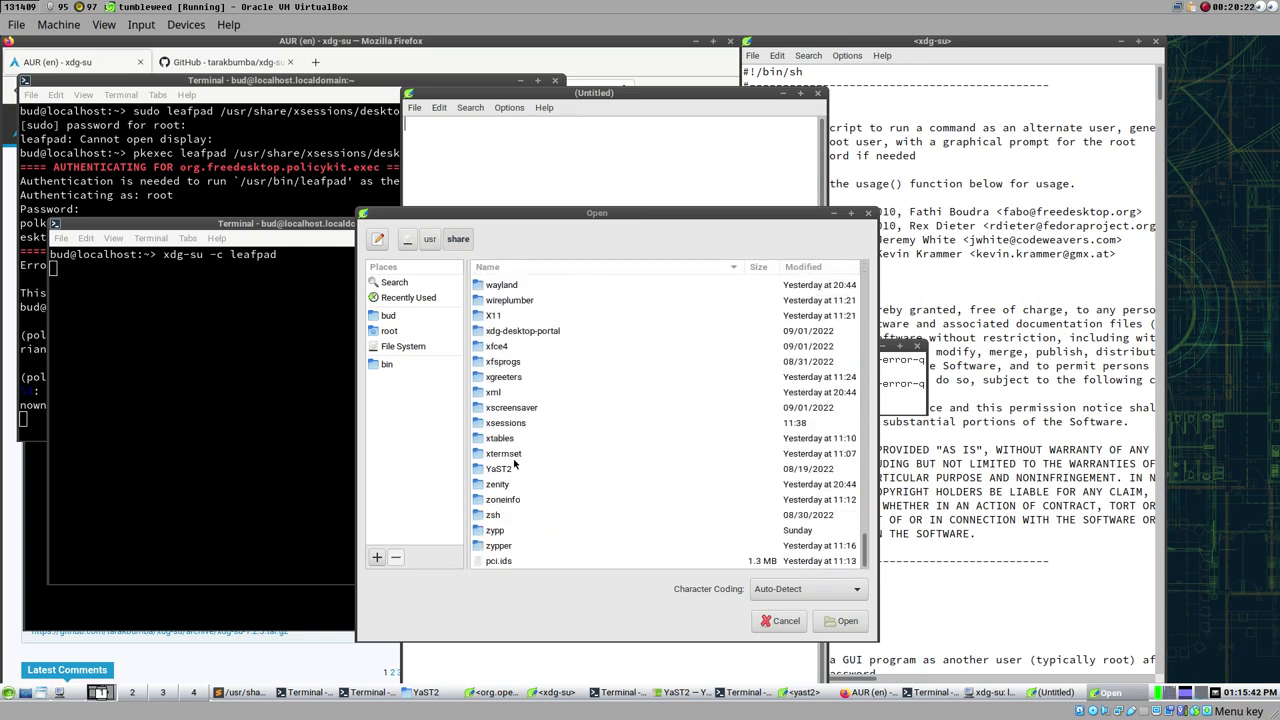
pyautogui.doubleClick(510, 424)
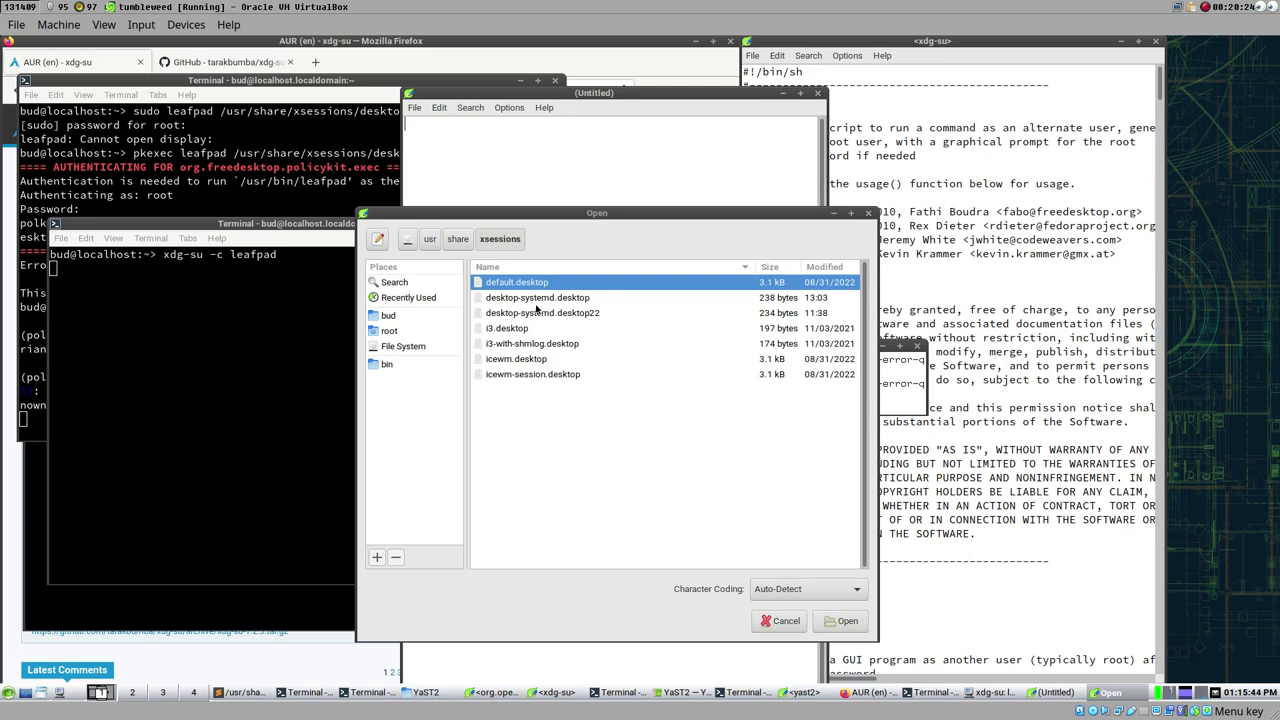
pyautogui.click(535, 305)
pyautogui.doubleClick(535, 300)
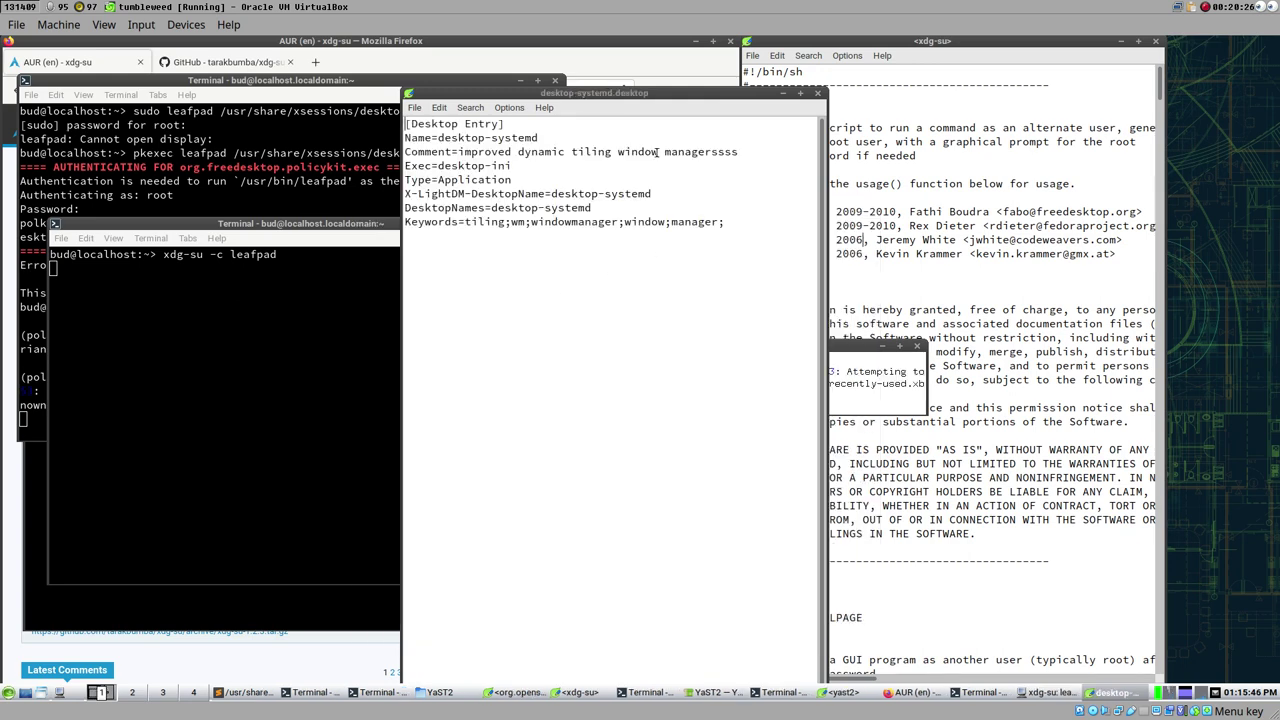
# - Append sss to the Comment line of desktop-systemd.desktop, save the file, and bring the xdg-su output window forward
pyautogui.click(747, 150)
pyautogui.write('sss')
pyautogui.click(843, 350)
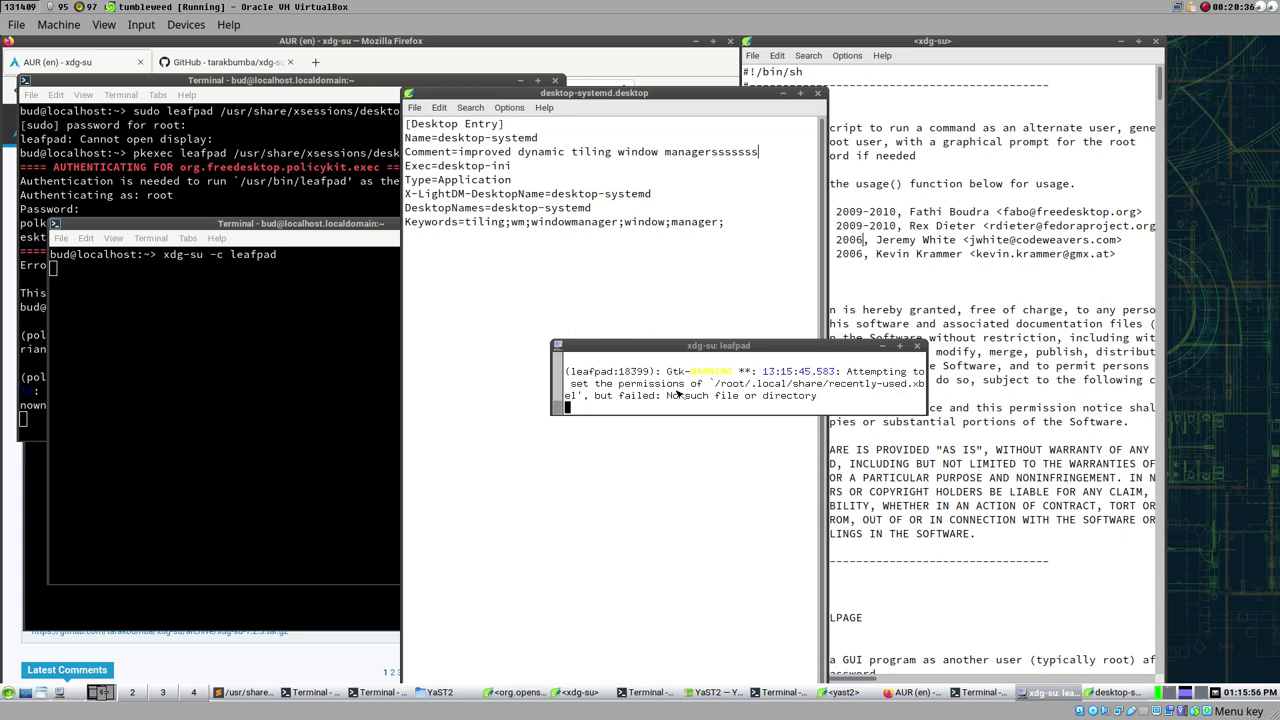
# - Review the earlier pkexec leafpad attempt, highlight its xsessions path, and return to the open desktop-systemd.desktop file
pyautogui.click(166, 268)
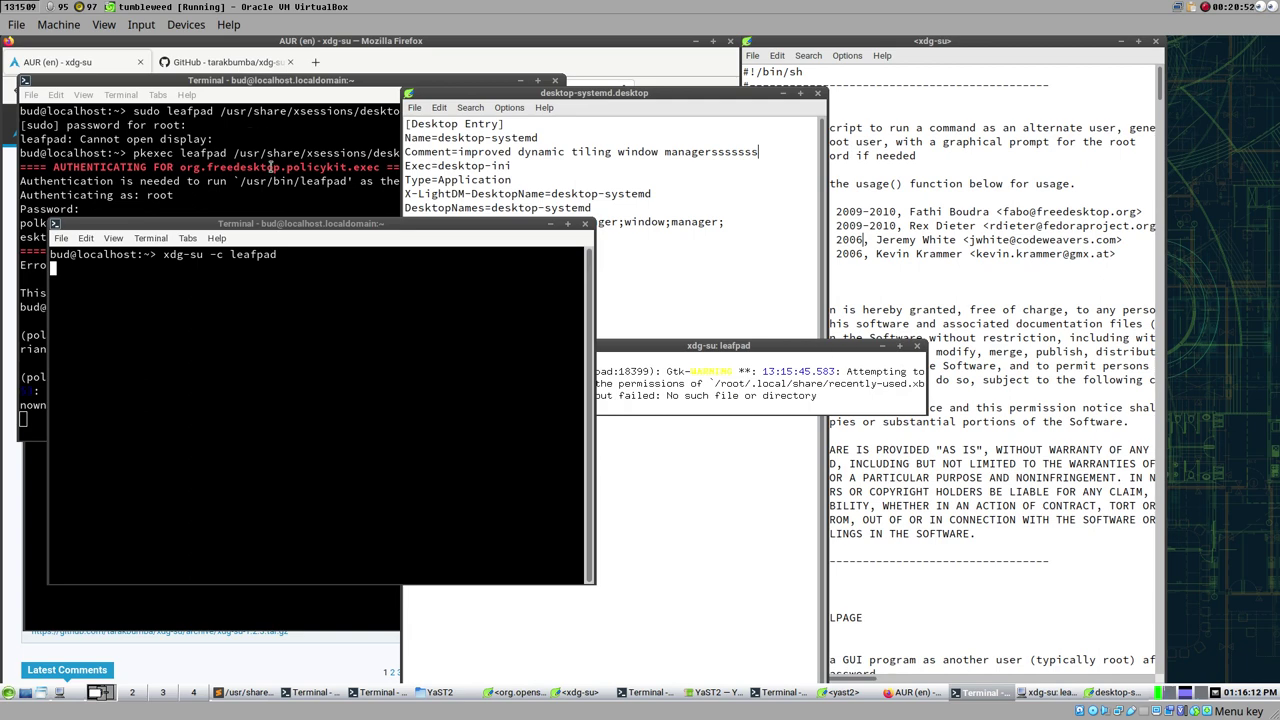
pyautogui.click(208, 139)
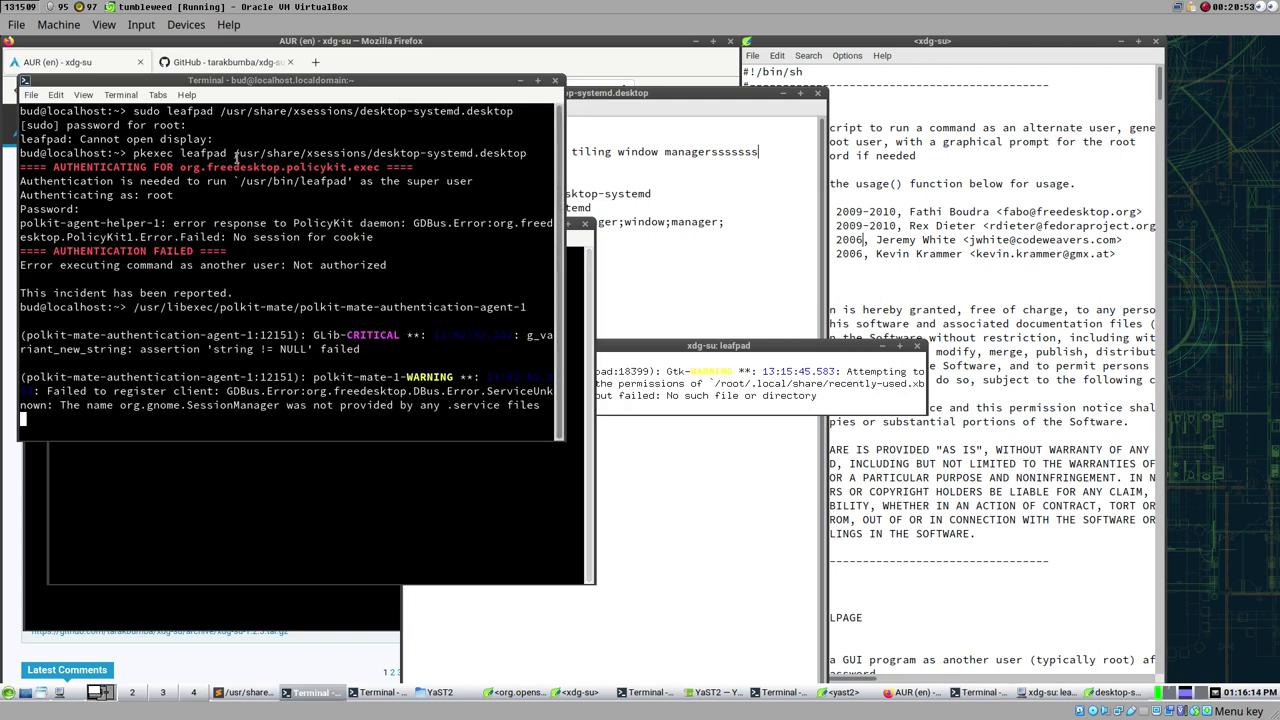
pyautogui.moveTo(240, 153); pyautogui.dragTo(380, 153)
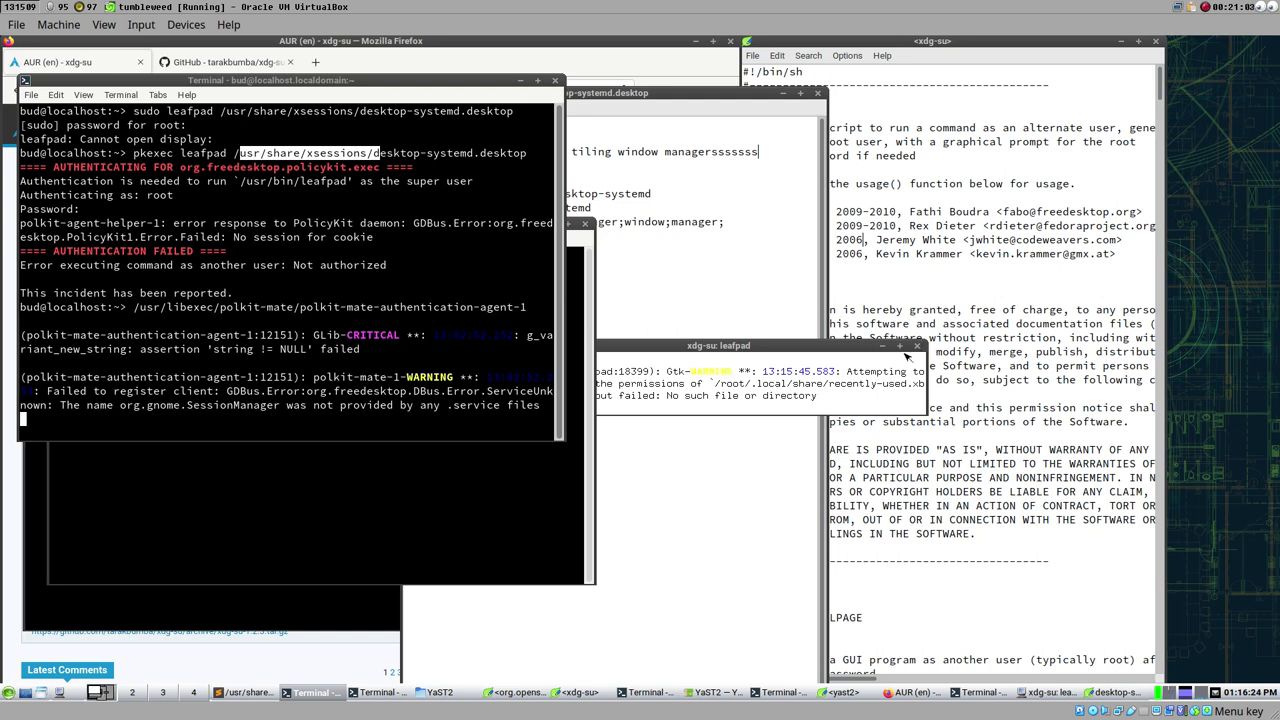
pyautogui.click(842, 350)
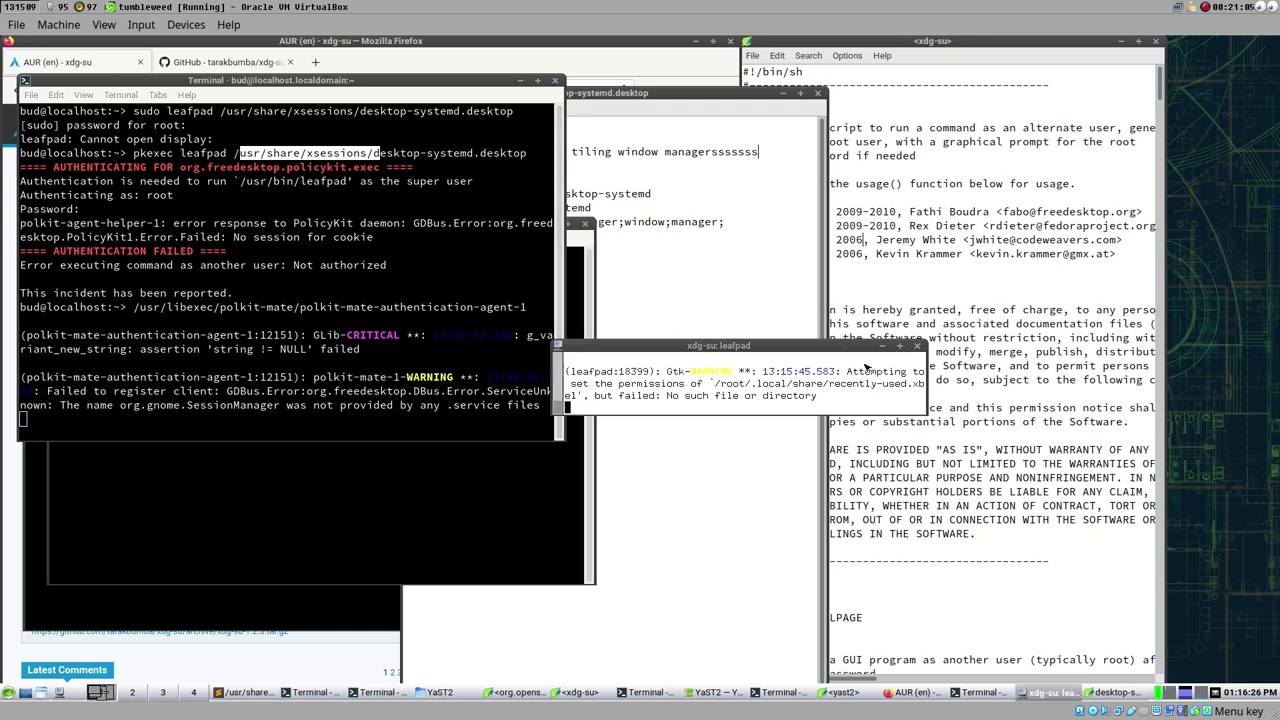
pyautogui.click(697, 231)
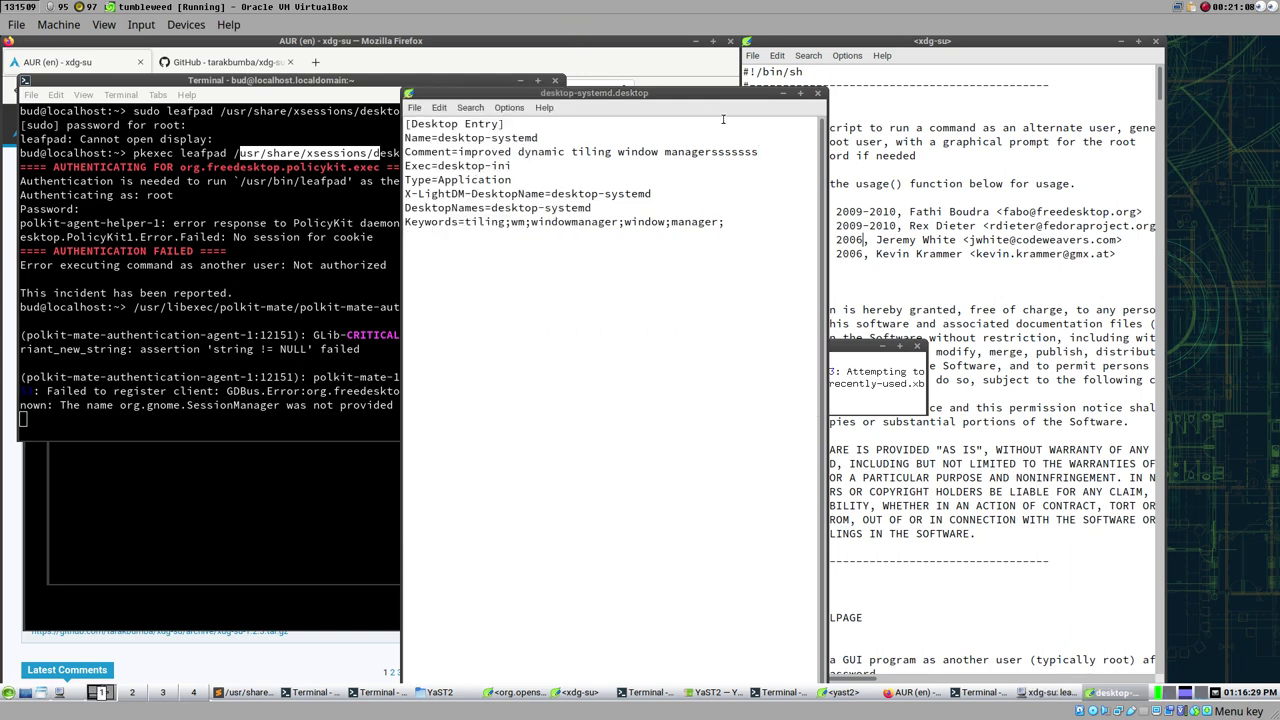
# - Close the desktop-systemd.desktop and xdg-su editor windows and move the terminal with the polkit output aside
pyautogui.click(818, 93)
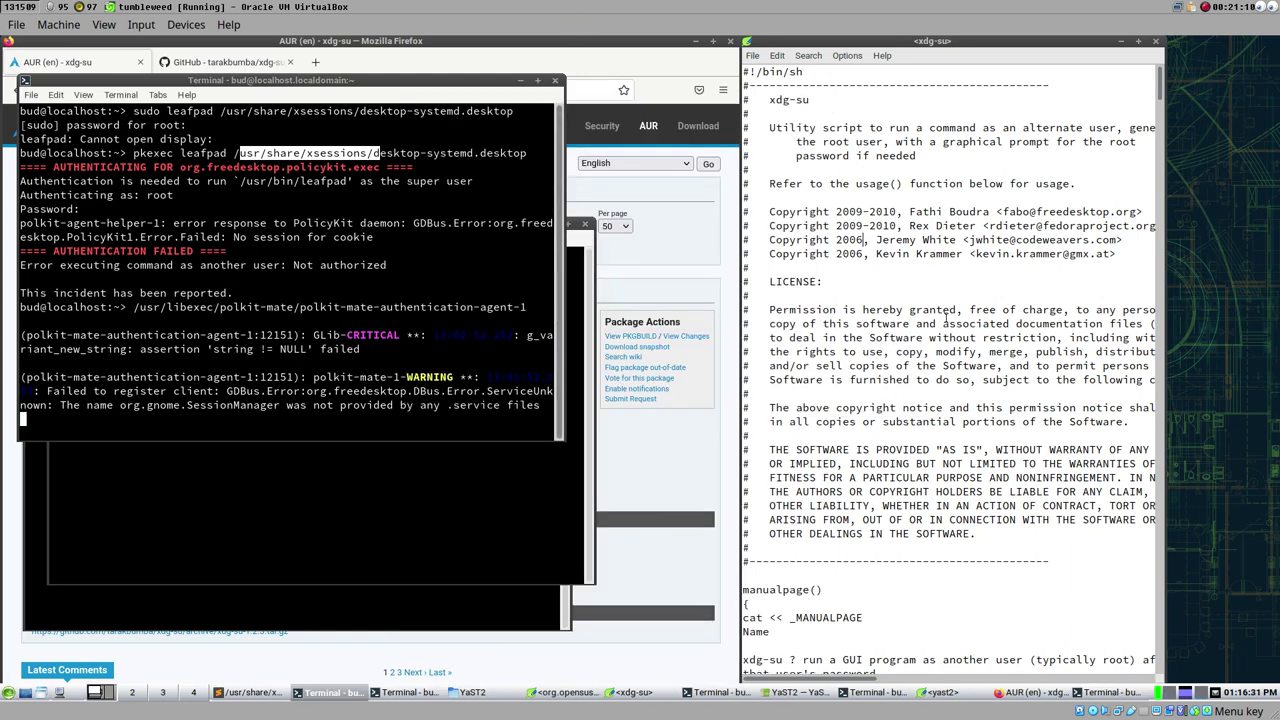
pyautogui.click(1155, 42)
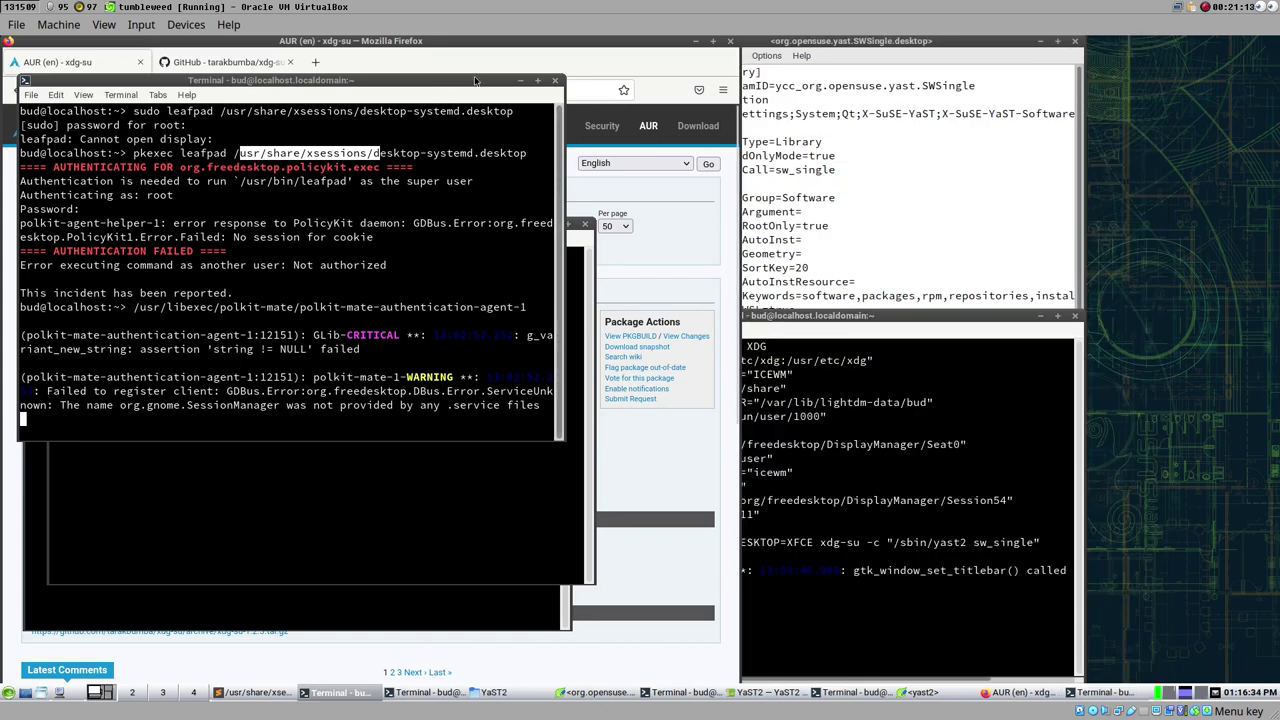
pyautogui.moveTo(476, 80); pyautogui.dragTo(962, 245)
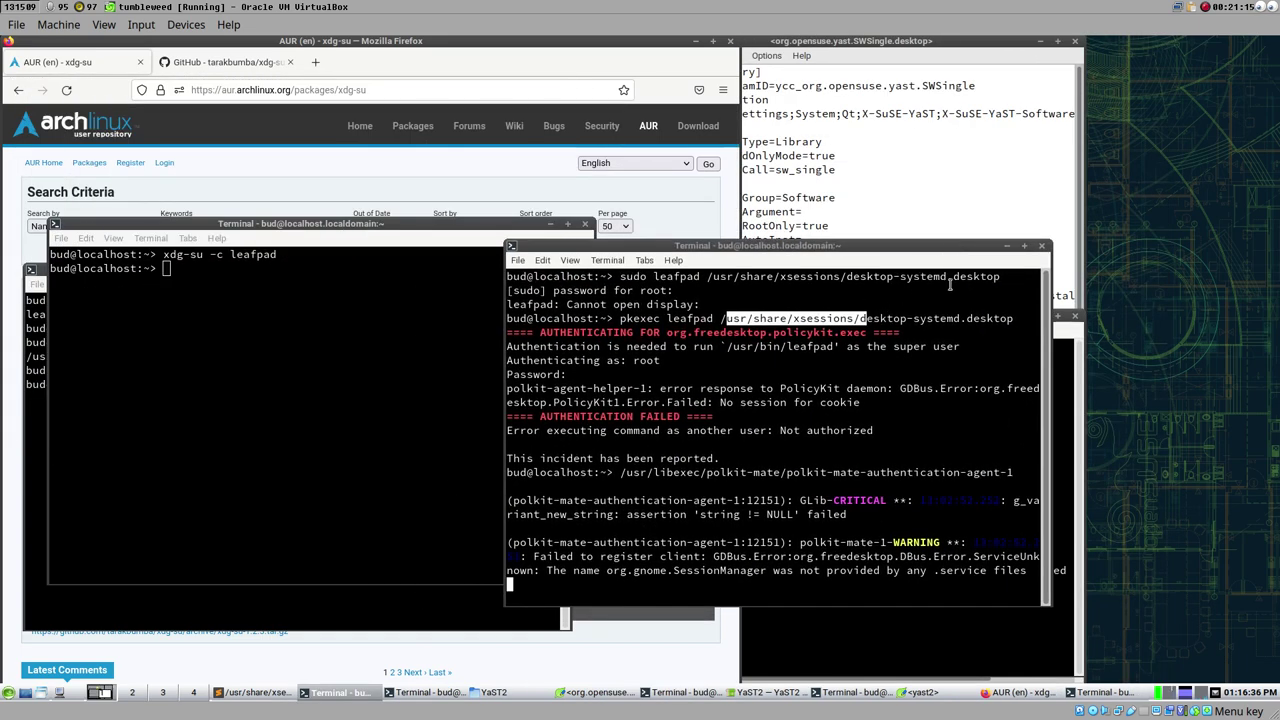
# - Open the desktop-ini script from the .local/bin folder in the editor window showing org.opensuse.yast.SWSingle.desktop
pyautogui.click(852, 161)
pyautogui.click(674, 57)
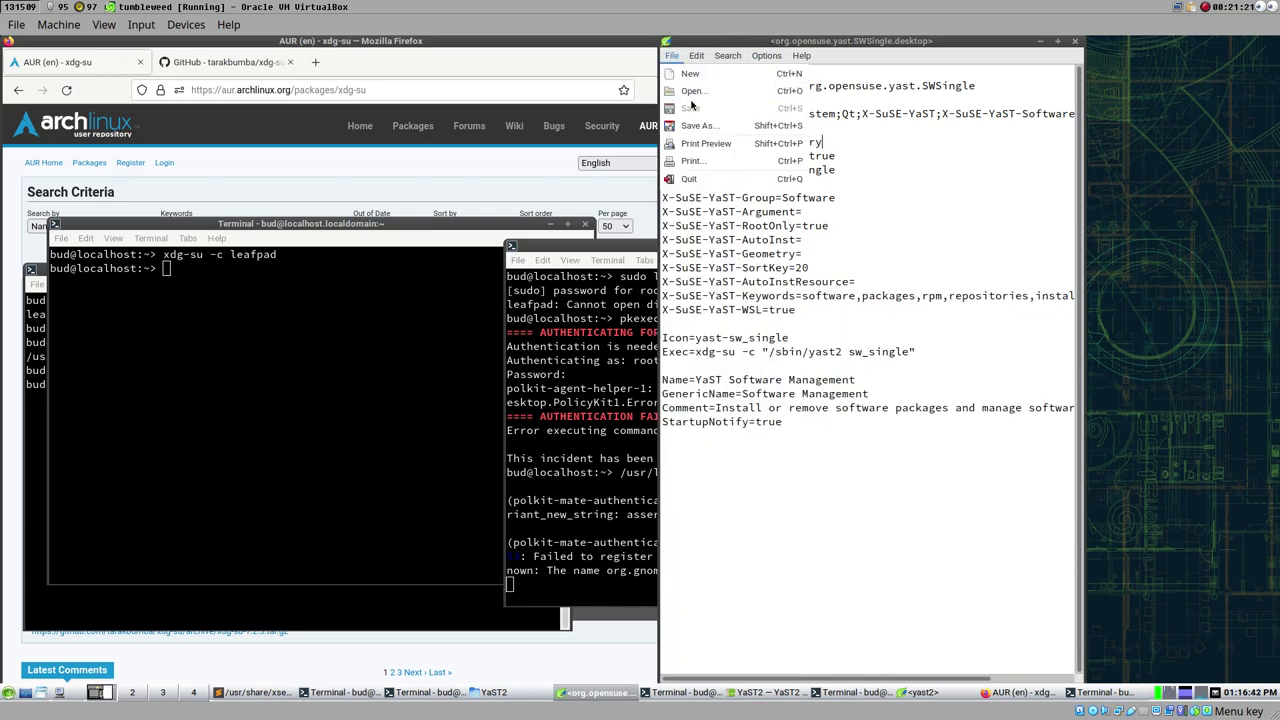
pyautogui.click(701, 92)
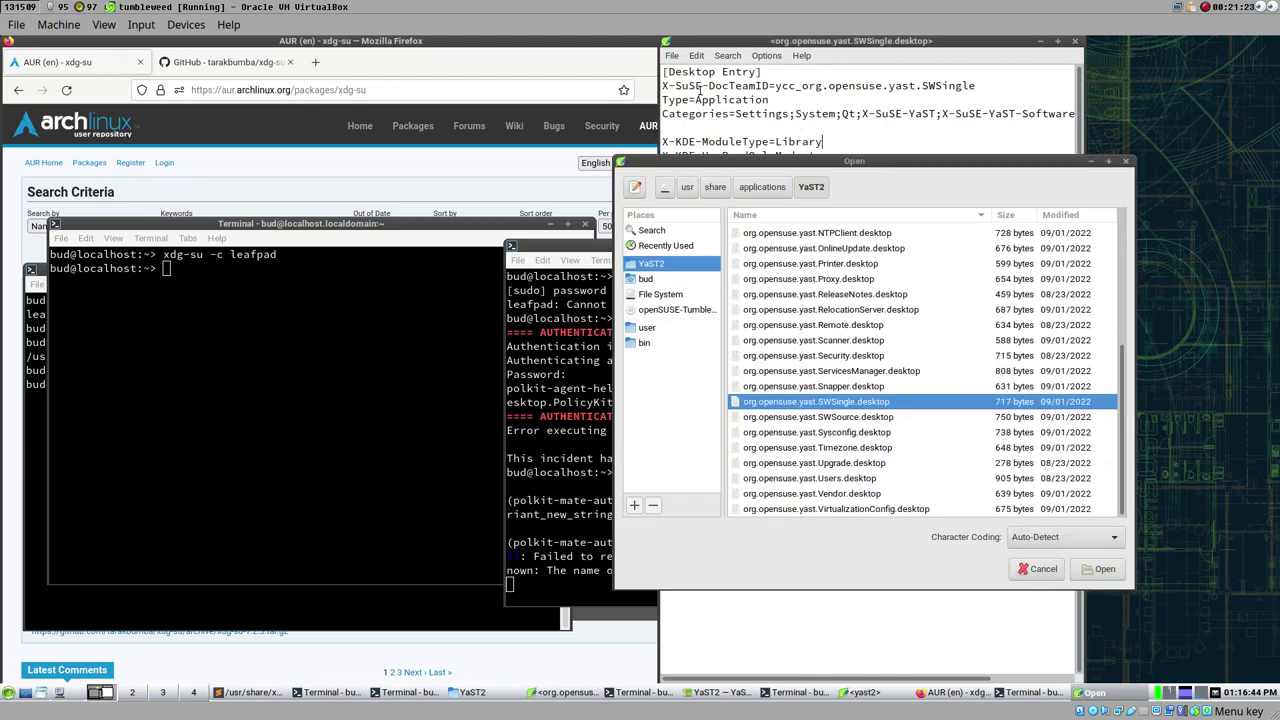
pyautogui.click(643, 343)
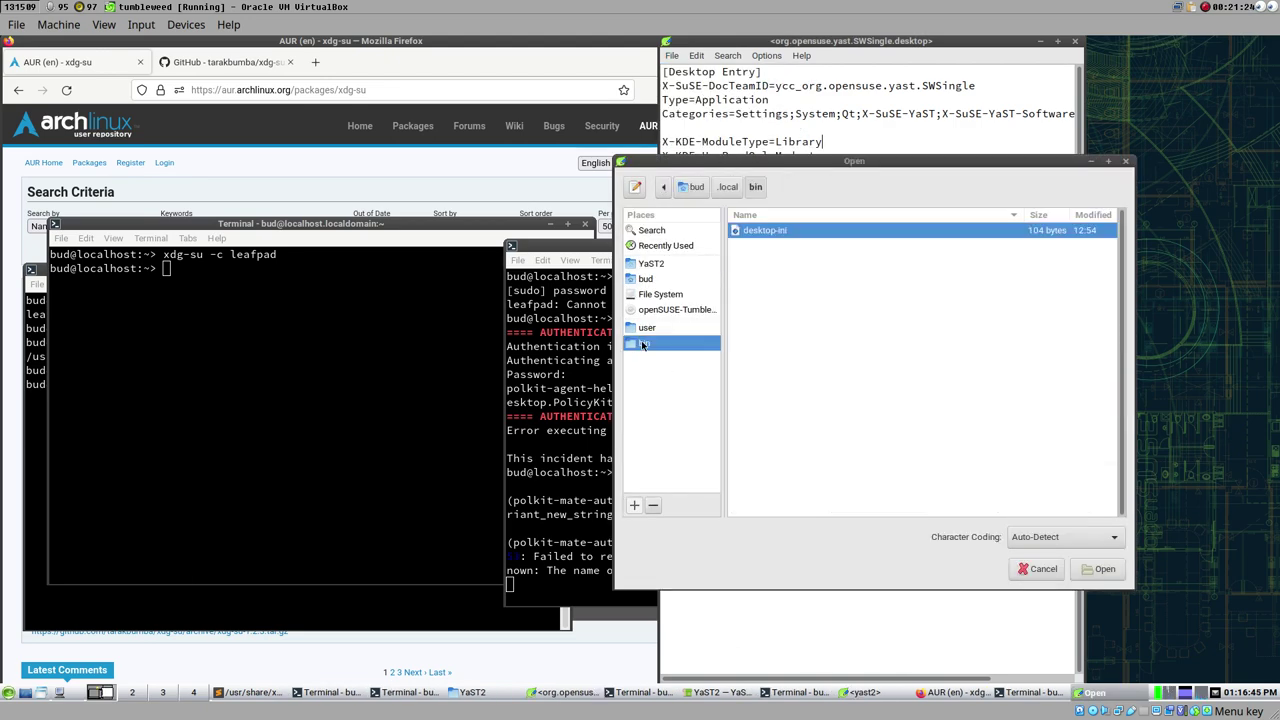
pyautogui.doubleClick(771, 234)
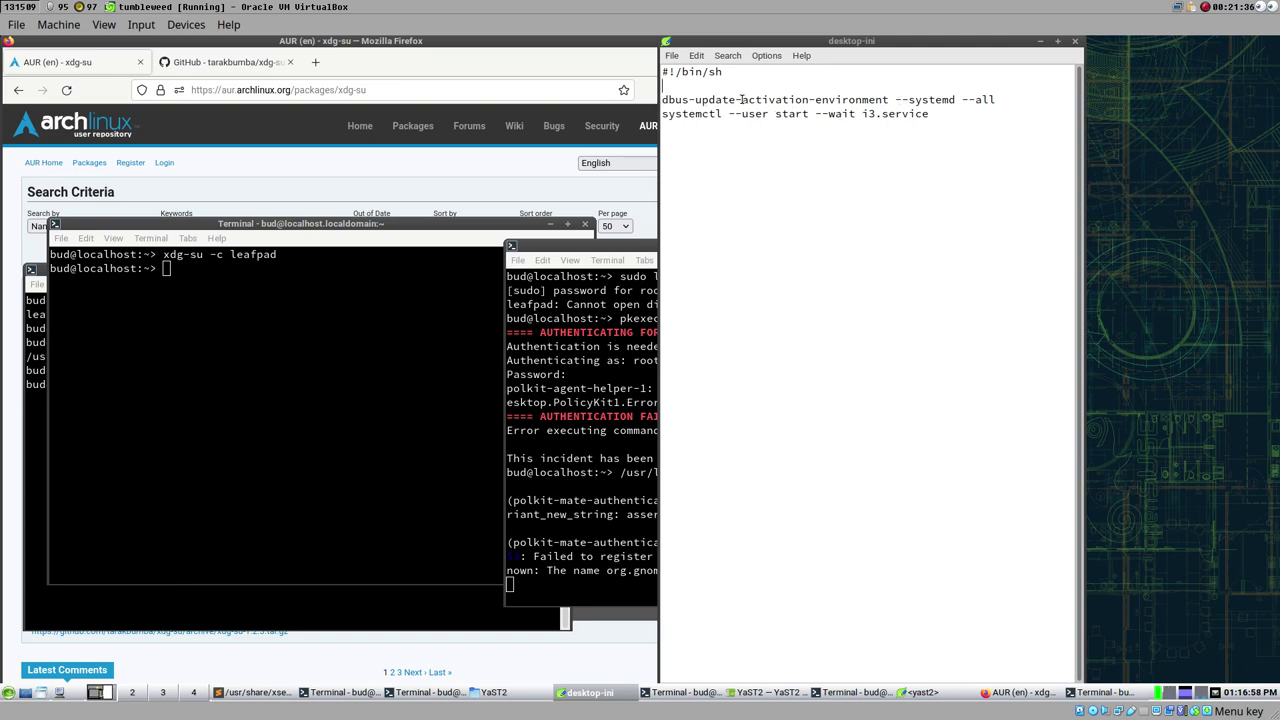
# - Add the line export XDG_CURRENT_DESKTOP=XFCE above the dbus-update-activation-environment command in desktop-ini, save the file, and highlight the line
pyautogui.press('Return')
pyautogui.press('Return')
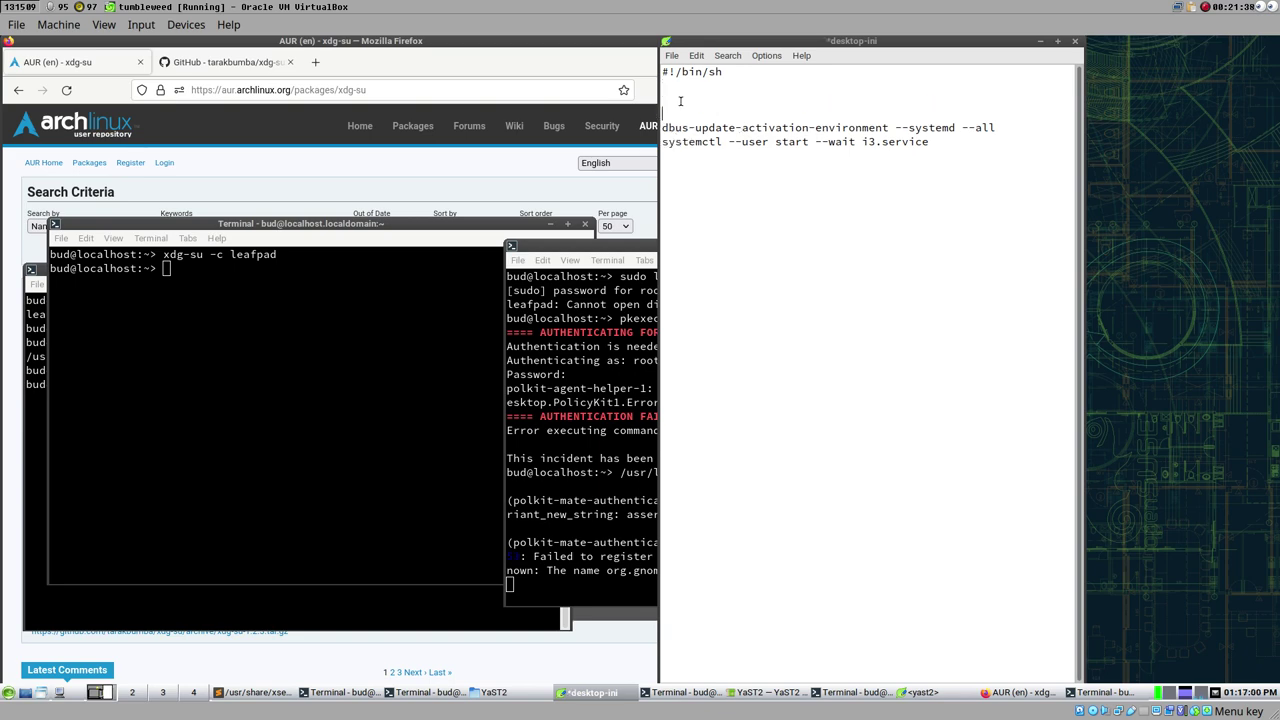
pyautogui.click(680, 101)
pyautogui.write('export XDG')
pyautogui.write('_CURRENT_DESKT')
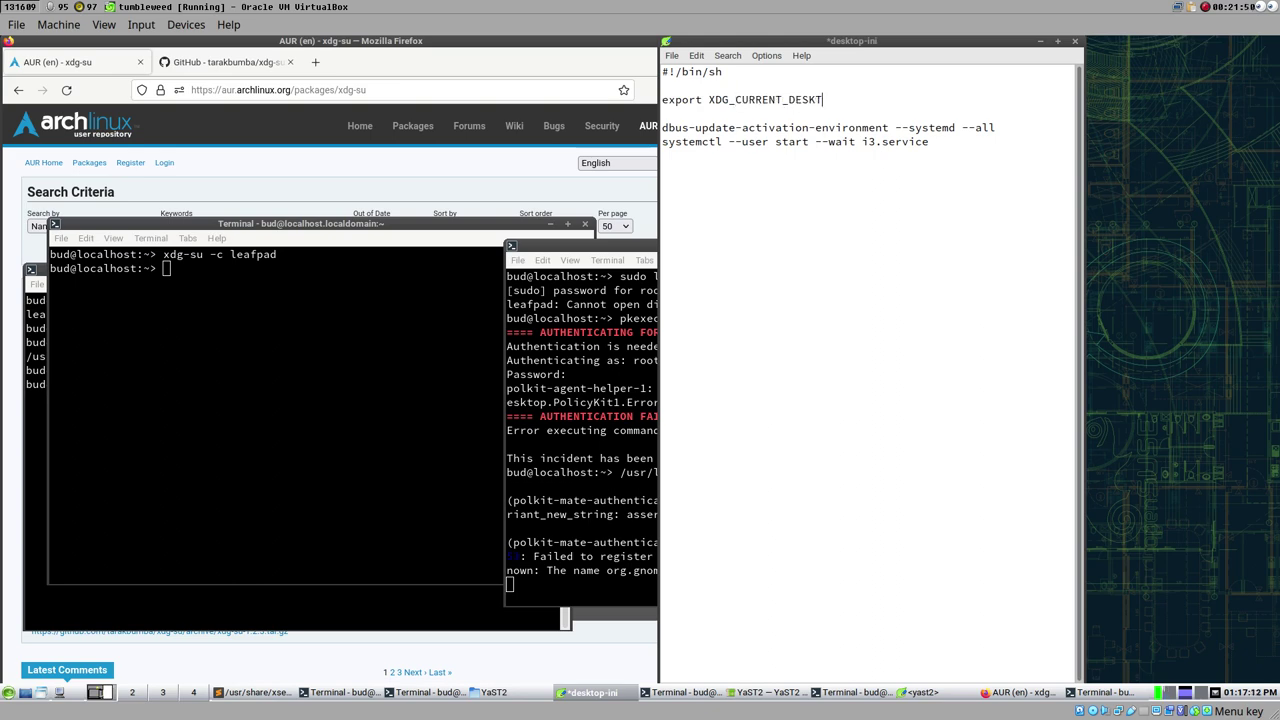
pyautogui.write('OP=XFCE')
pyautogui.hotkey('ctrl', 's')
pyautogui.moveTo(873, 100); pyautogui.dragTo(647, 100)
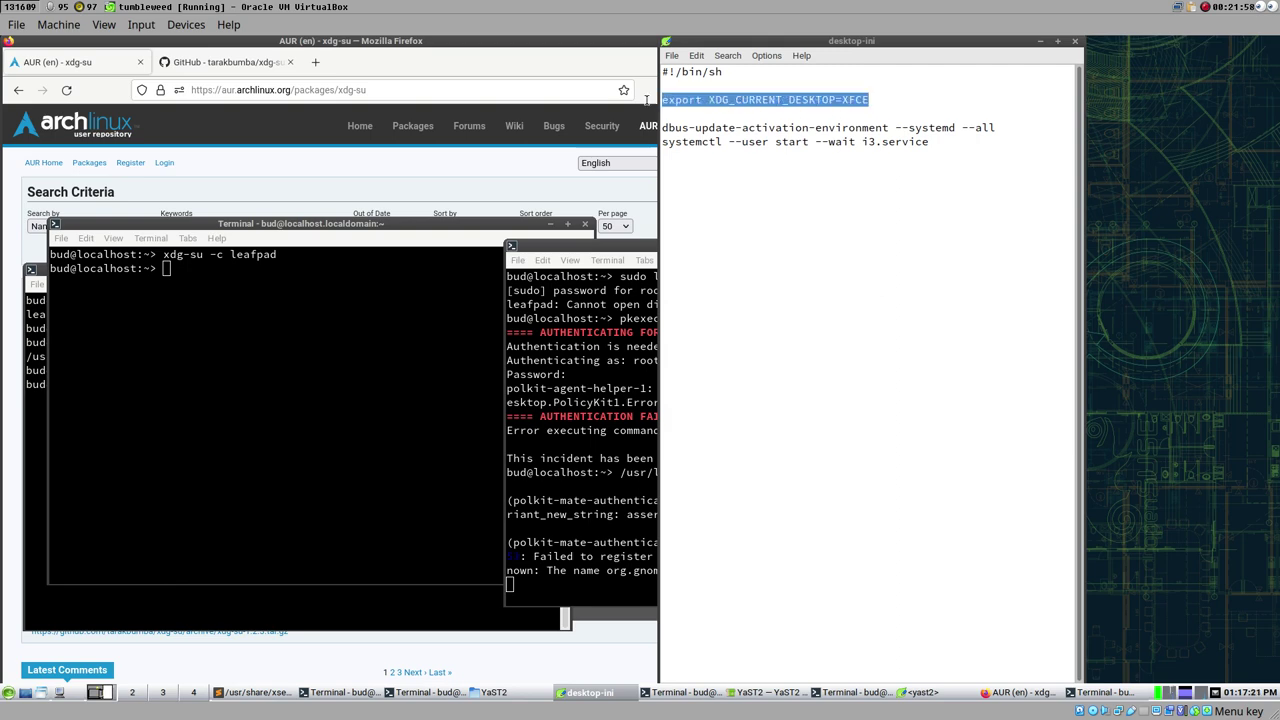
# - Add the comment "# proxy for xinitrc" and a blank line above the export line in desktop-ini, and save the file
pyautogui.click(720, 101)
pyautogui.click(698, 87)
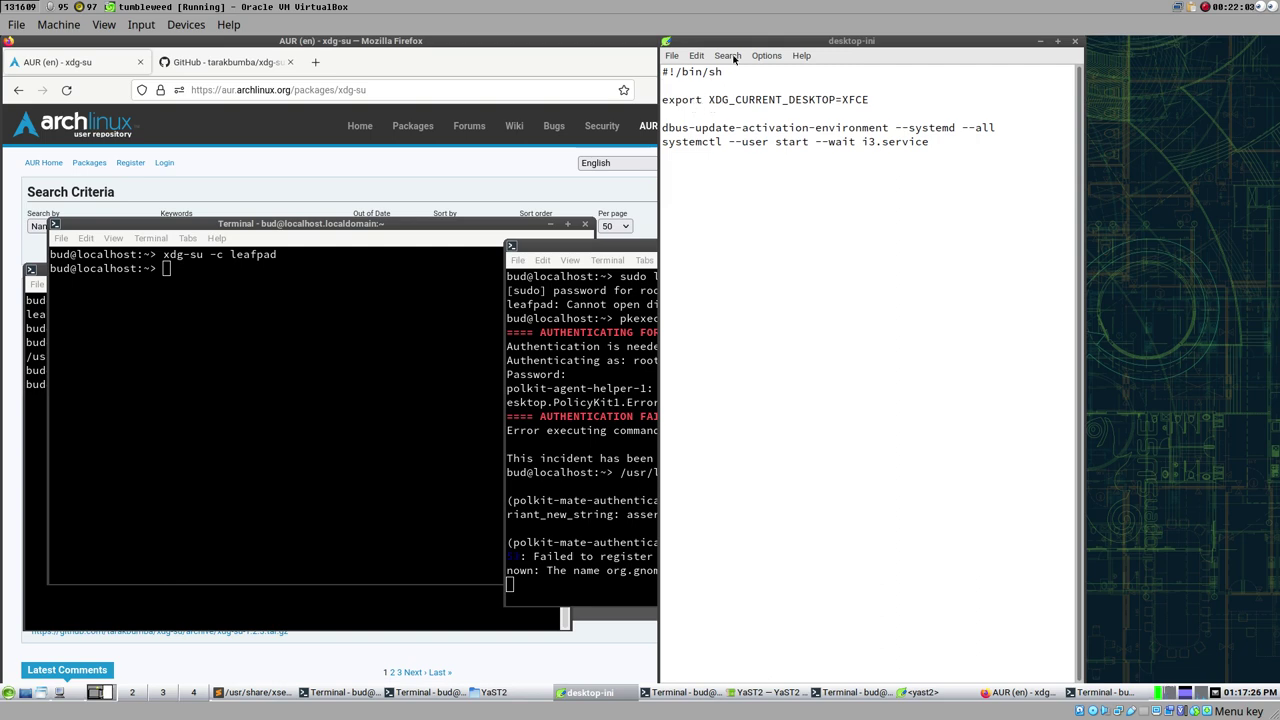
pyautogui.press('Return')
pyautogui.write('# pro')
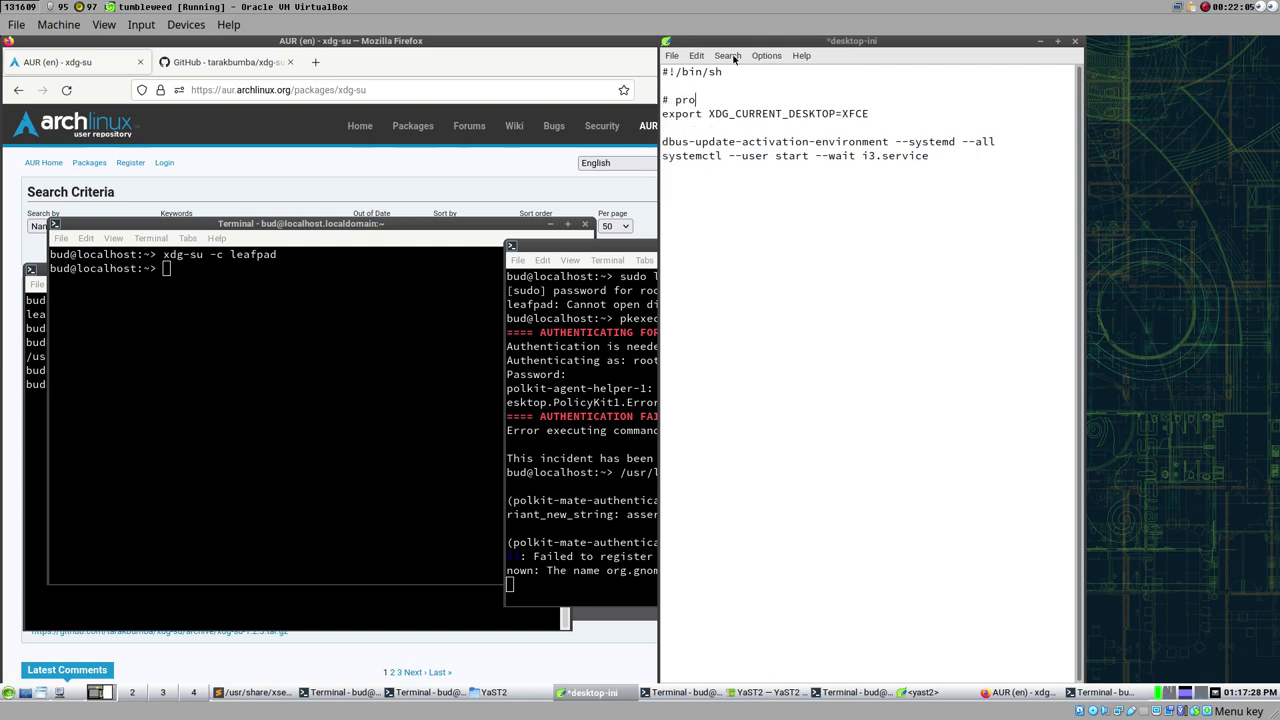
pyautogui.write('xy for xini')
pyautogui.write('t.r')
pyautogui.write('c')
pyautogui.press('Return')
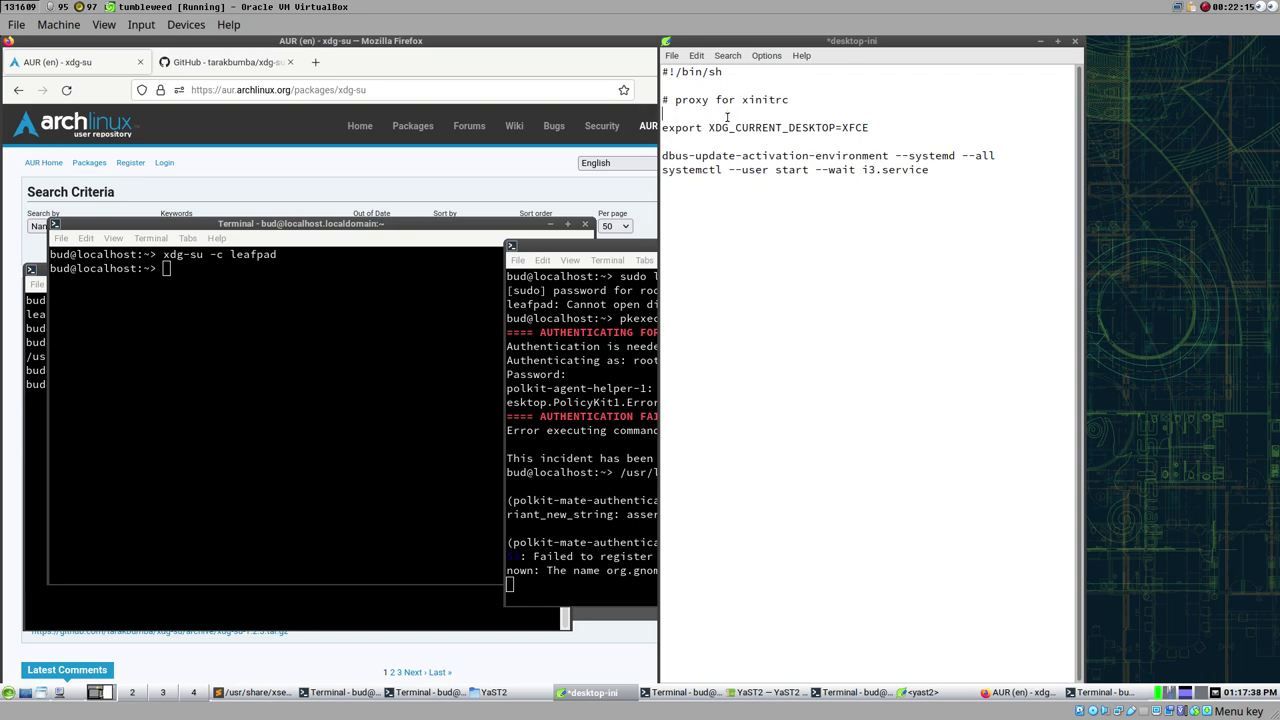
pyautogui.tripleClick(886, 127)
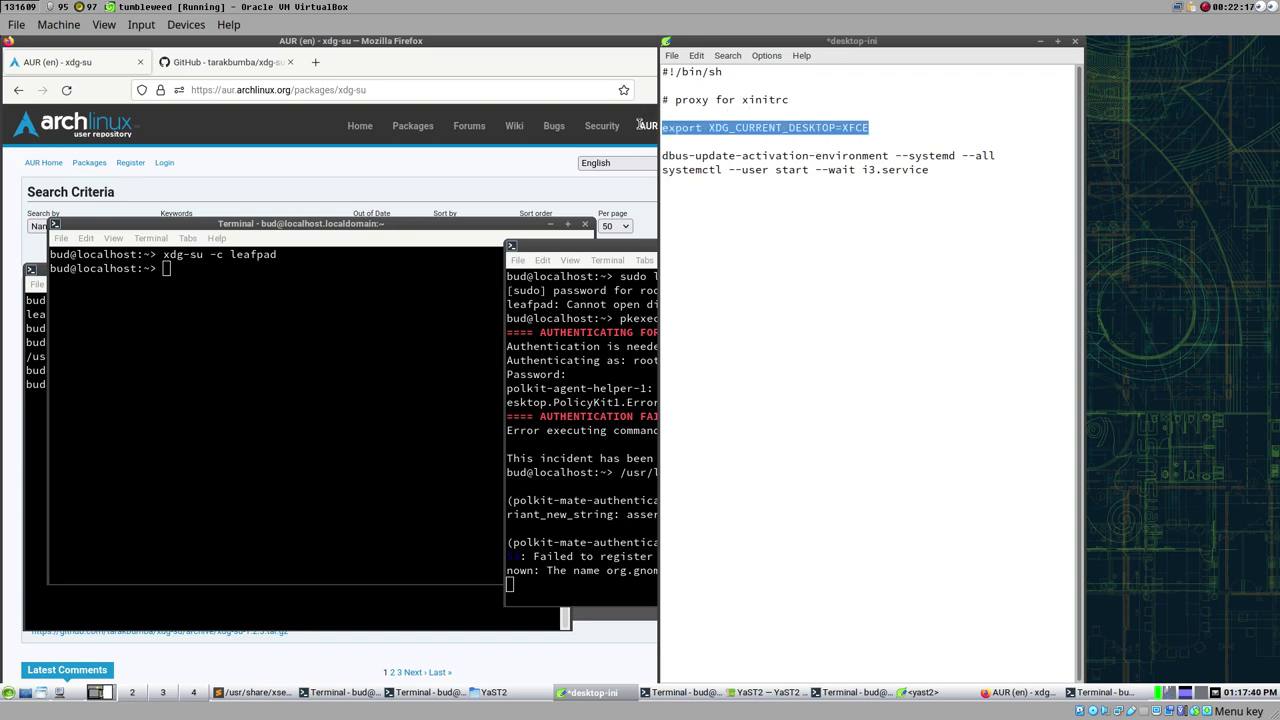
pyautogui.click(848, 100)
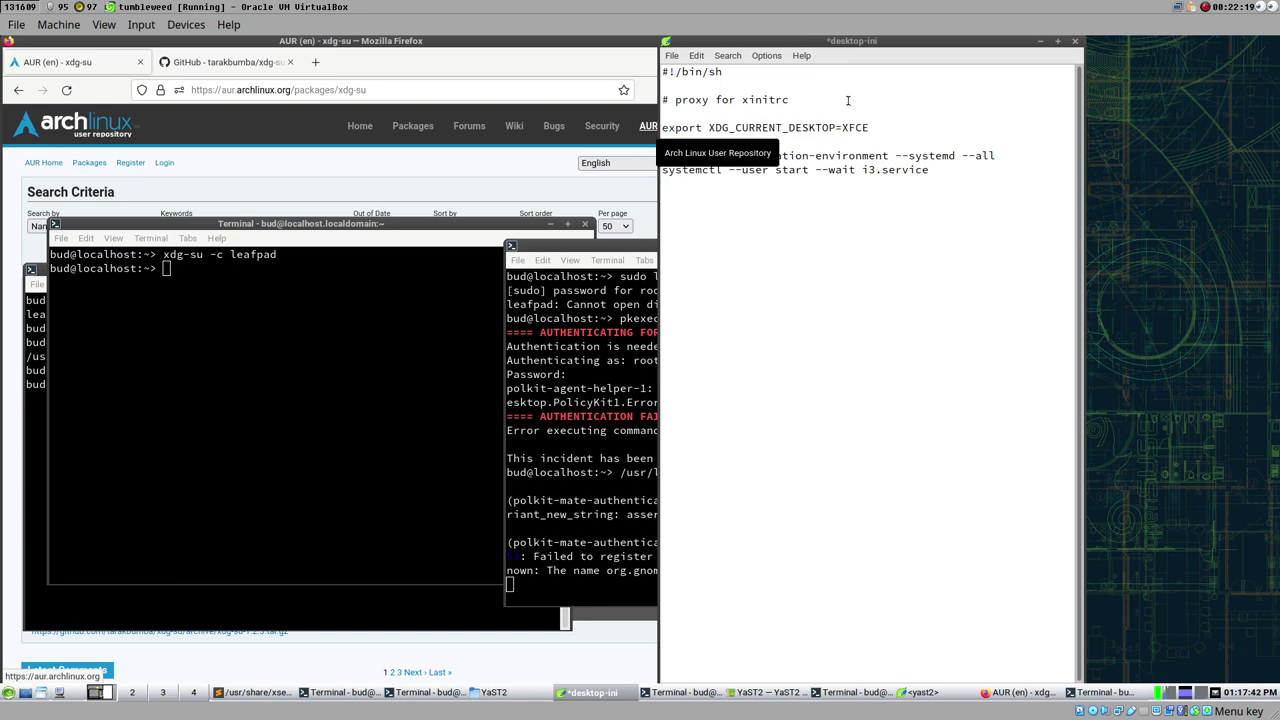
pyautogui.hotkey('ctrl', 's')
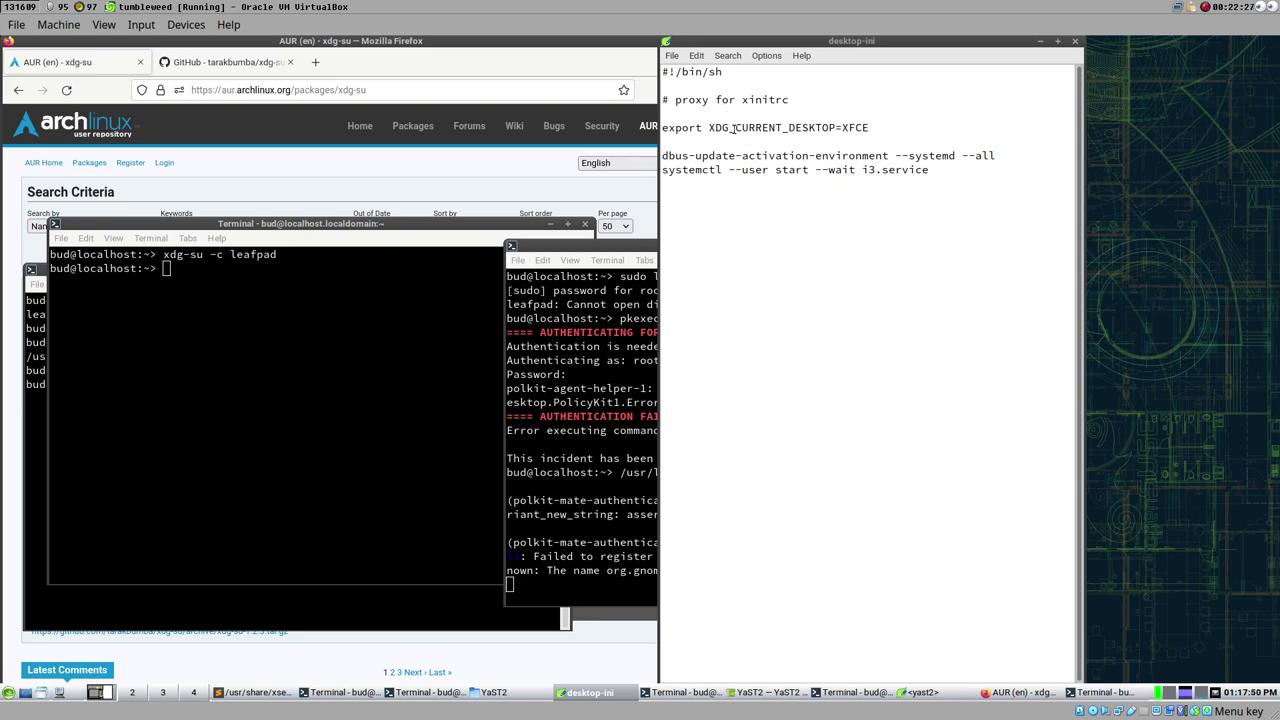
# - Open i3.service from the .config/systemd/user folder in the editor window showing desktop-ini
pyautogui.hotkey('ctrl', 'o')
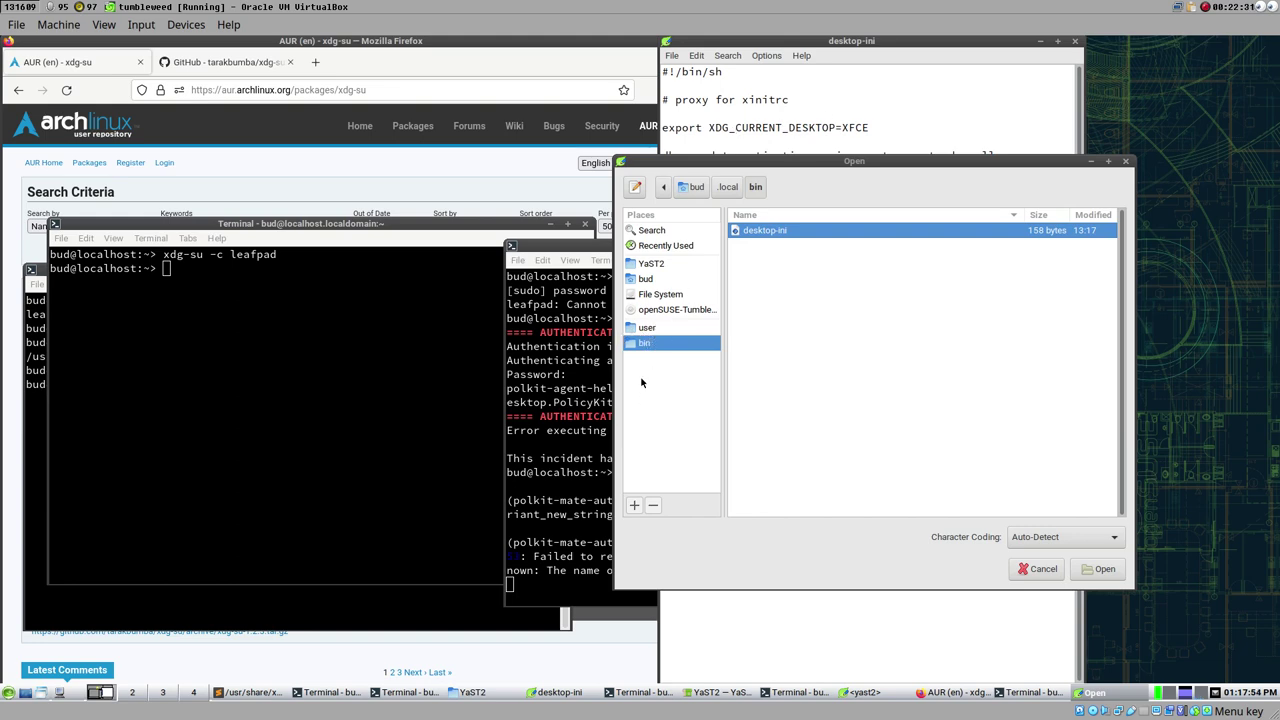
pyautogui.click(647, 331)
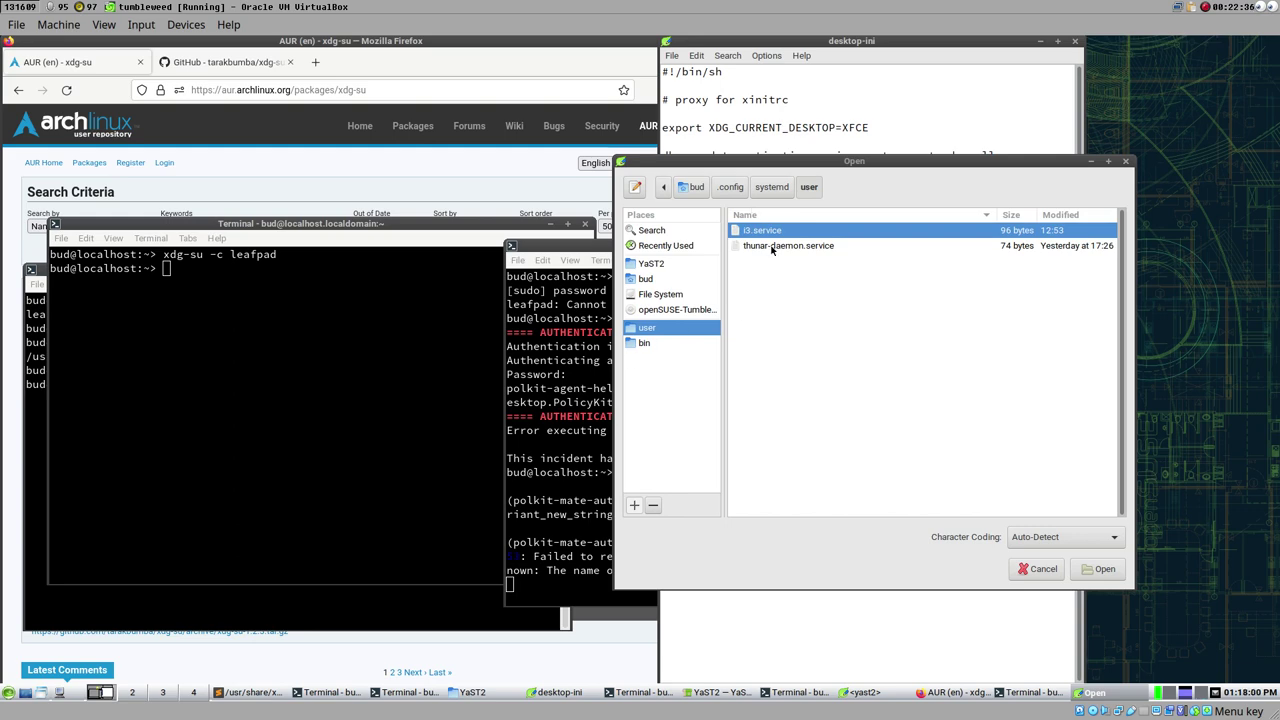
pyautogui.click(1103, 571)
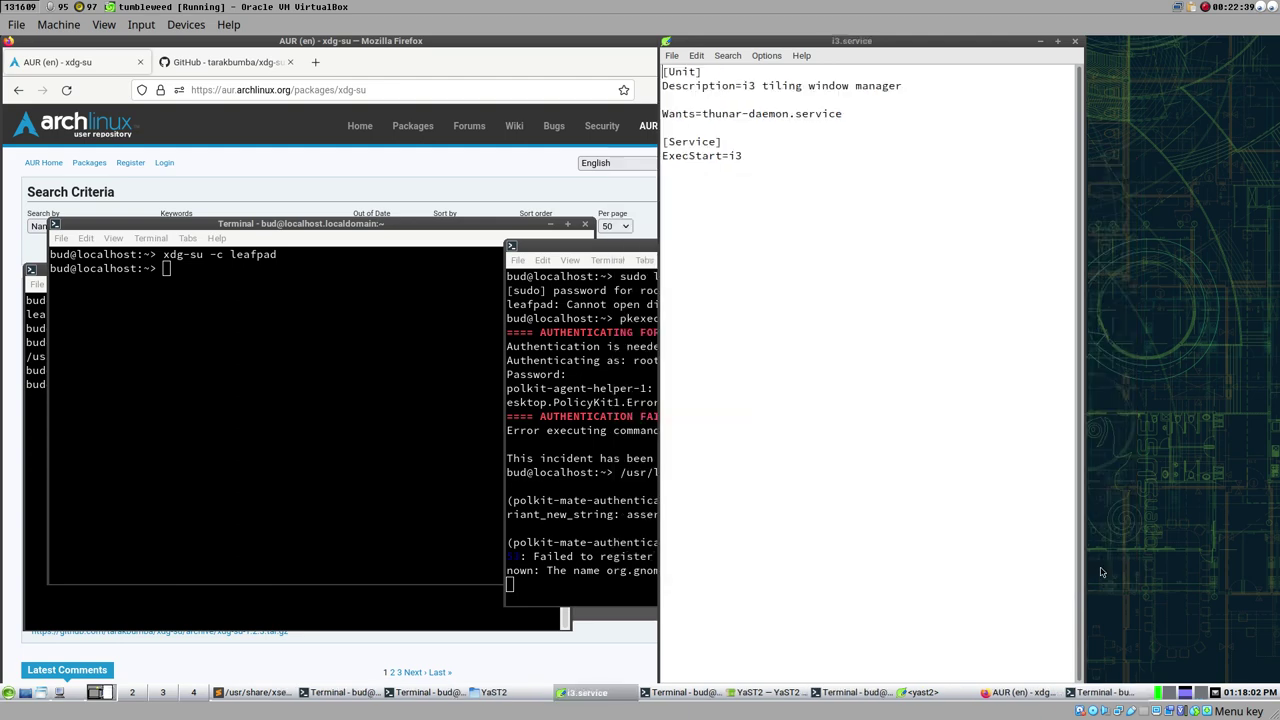
# - Create a new text document containing a [Unit] section with Description=polkit-agent (MATE)
pyautogui.click(672, 56)
pyautogui.click(688, 74)
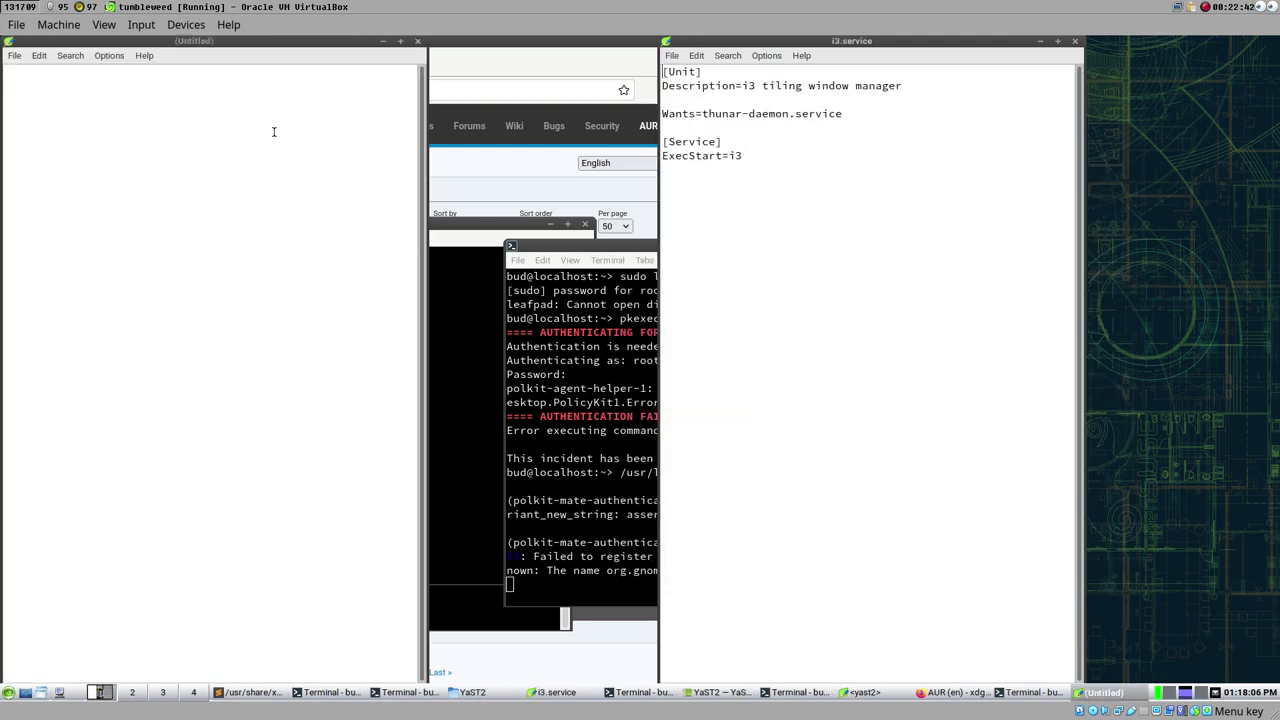
pyautogui.write('[')
pyautogui.write('Unit] ')
pyautogui.write('Description')
pyautogui.write('=')
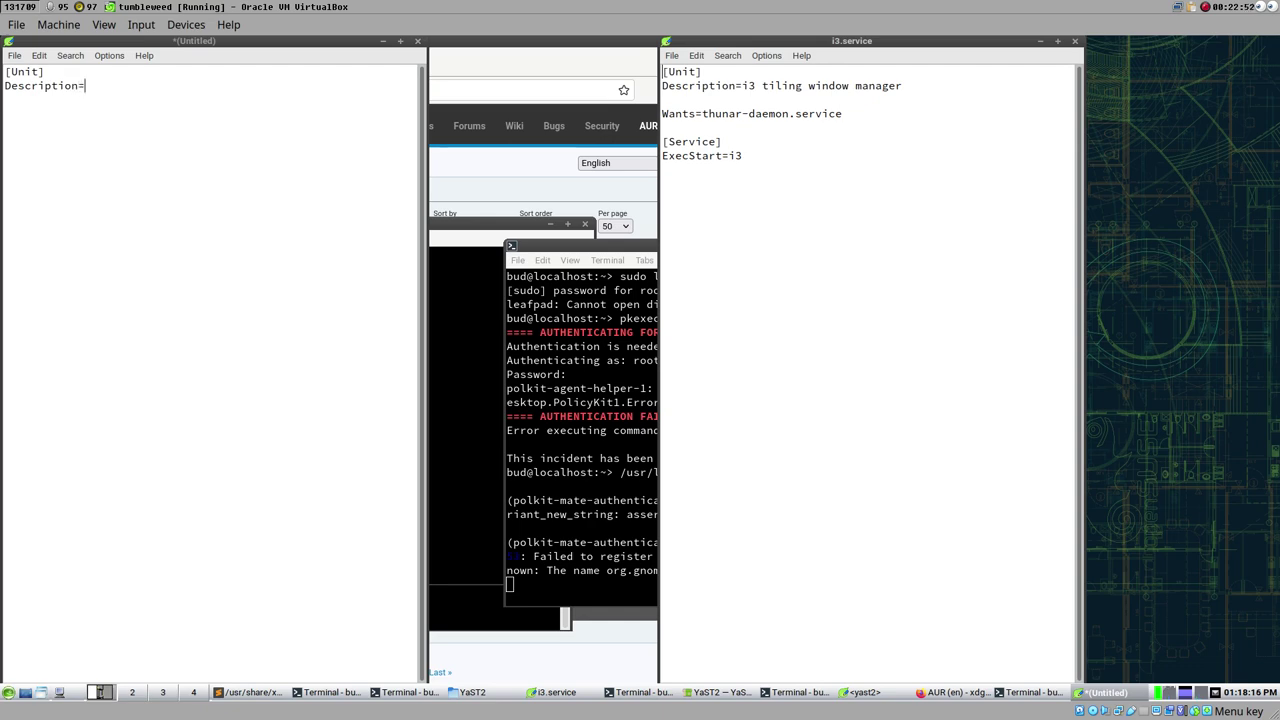
pyautogui.write('polkit')
pyautogui.write('-agent')
pyautogui.write(' (MATE')
pyautogui.write(')  ')
# - Add a [Service] section with ExecStart set to the /usr/libexec/polkit-mate/polkit-mate-authentication-agent-1 path copied from the terminal
pyautogui.write('[')
pyautogui.write('Service]')
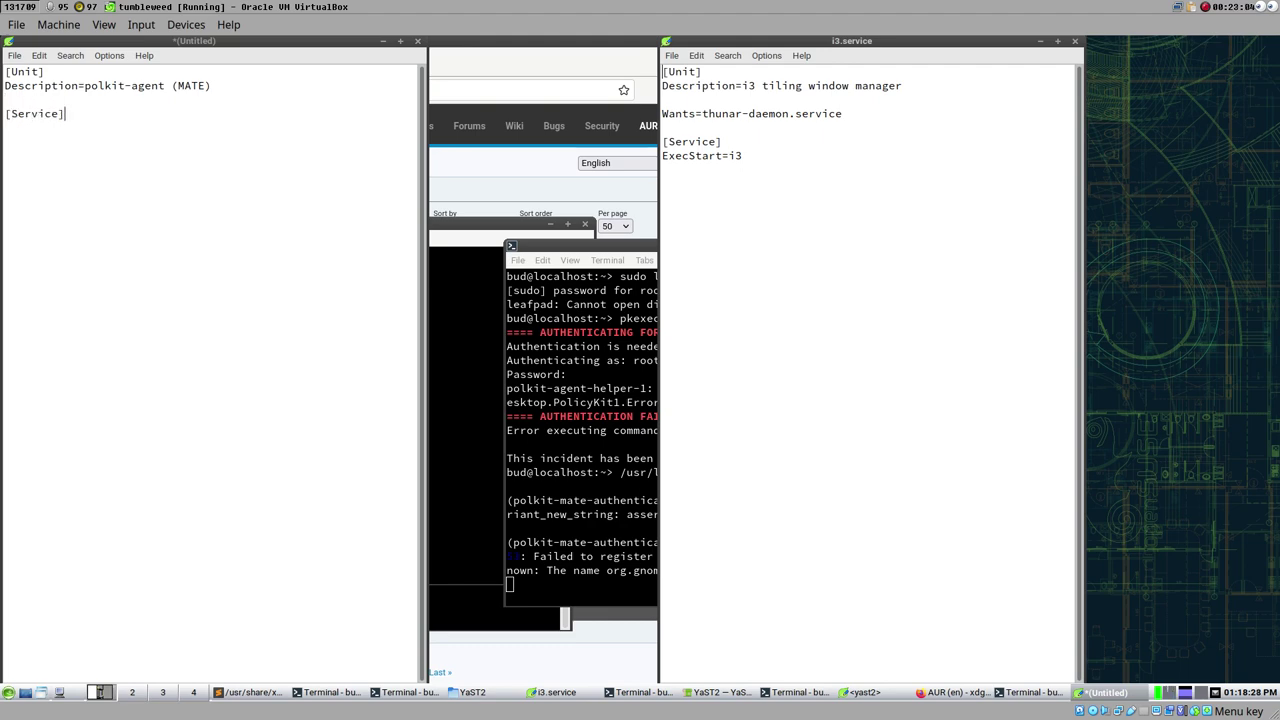
pyautogui.press('Return')
pyautogui.write('ExecStart=')
pyautogui.click(585, 307)
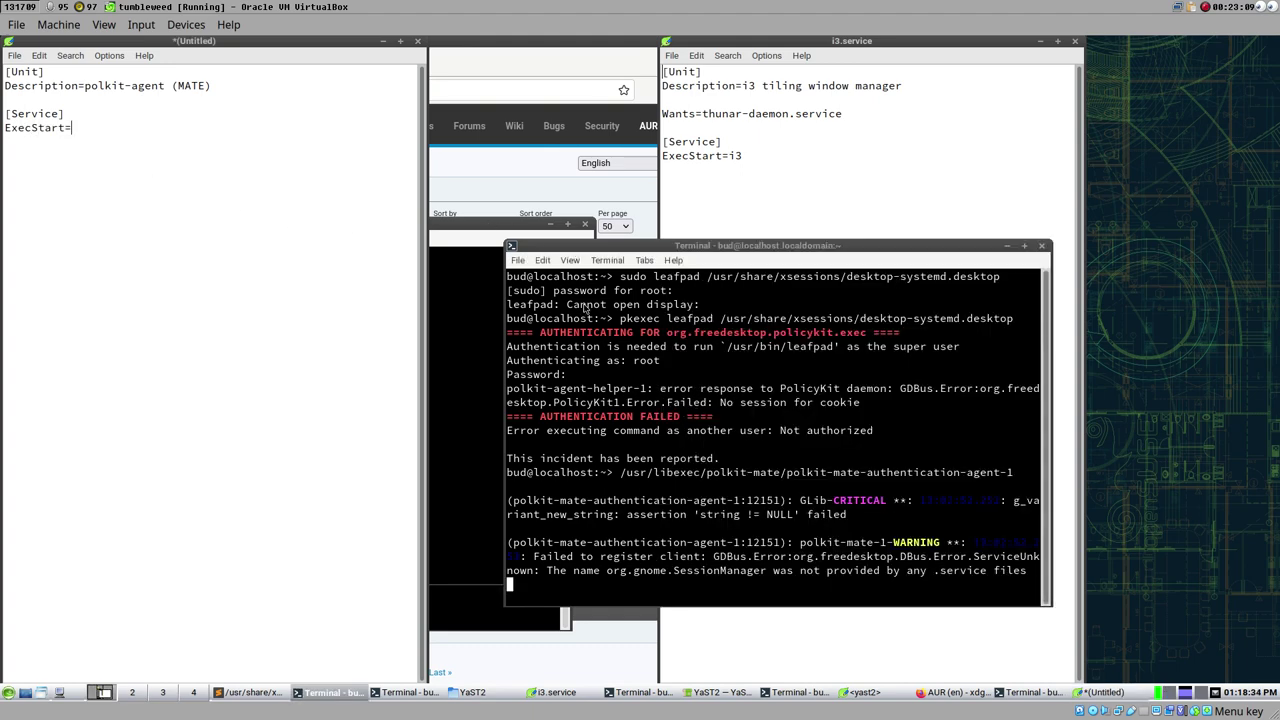
pyautogui.moveTo(625, 472)
pyautogui.mouseDown()
pyautogui.moveTo(1014, 472)
pyautogui.moveTo(619, 472)
pyautogui.mouseUp()
pyautogui.press('super+c')
pyautogui.click(135, 124)
pyautogui.middleClick(135, 122)
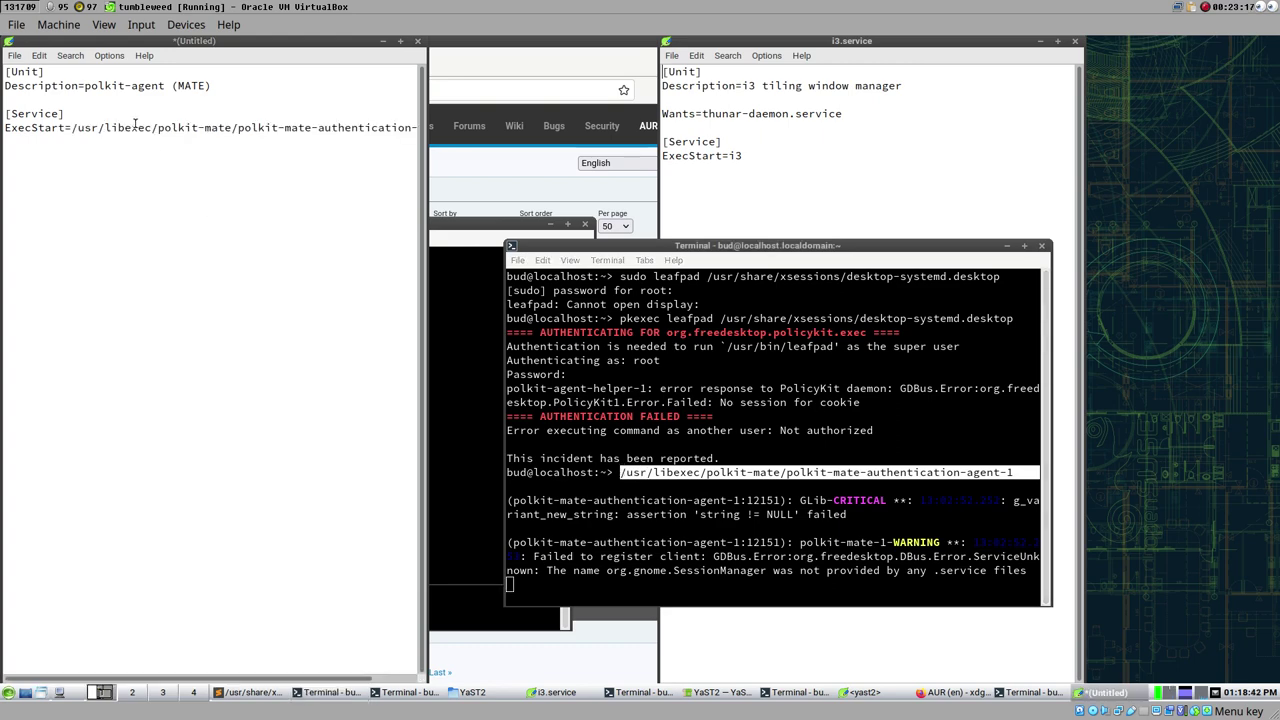
# - Add the line Restart=on-failure below ExecStart and widen the editor window to fit the full path
pyautogui.press('Return')
pyautogui.write('Restart=on-faily')
pyautogui.write('re')
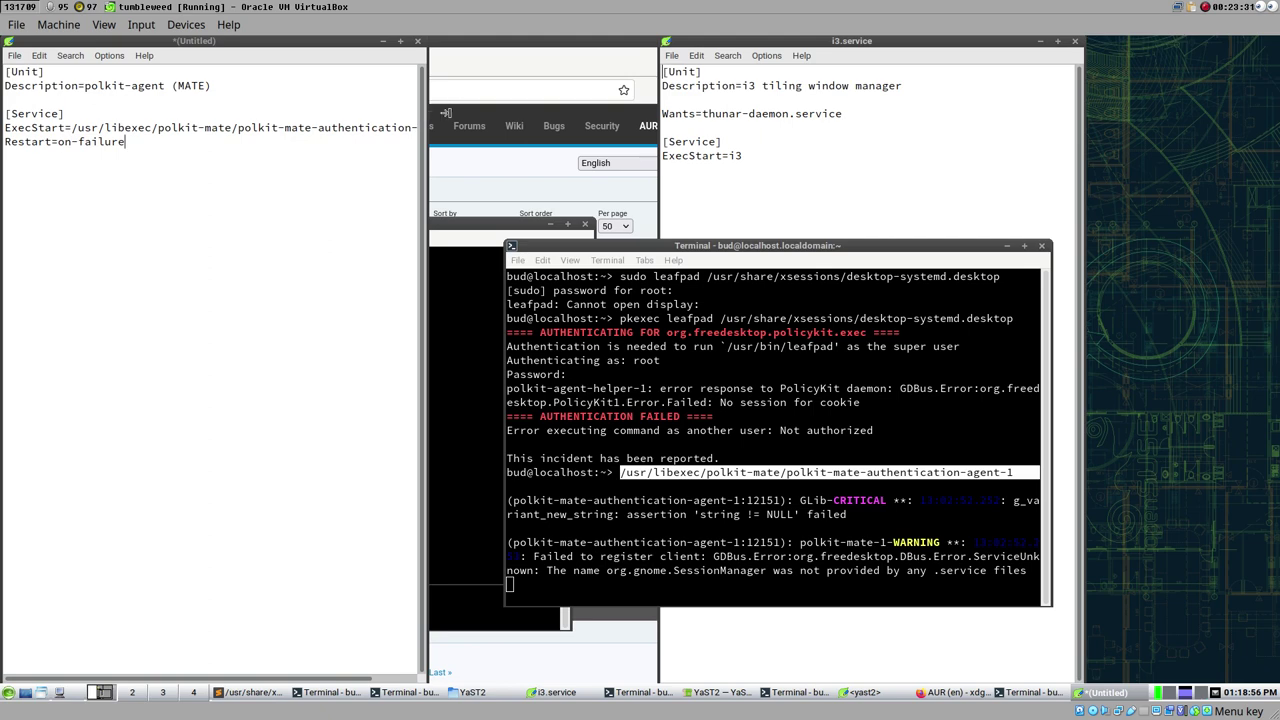
pyautogui.moveTo(424, 113); pyautogui.dragTo(518, 117)
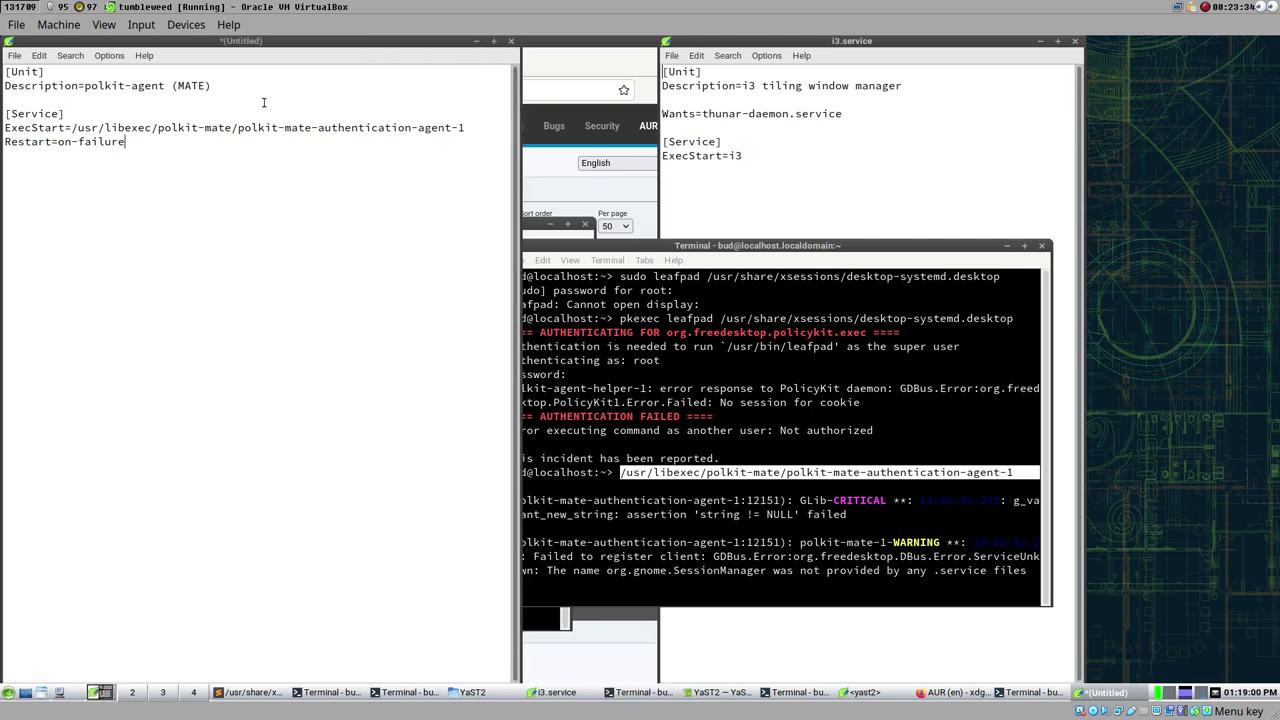
# - Review the ExecStart path and Restart=on-failure setting by highlighting them, moving the i3.service window farther away
pyautogui.moveTo(77, 128); pyautogui.dragTo(468, 126)
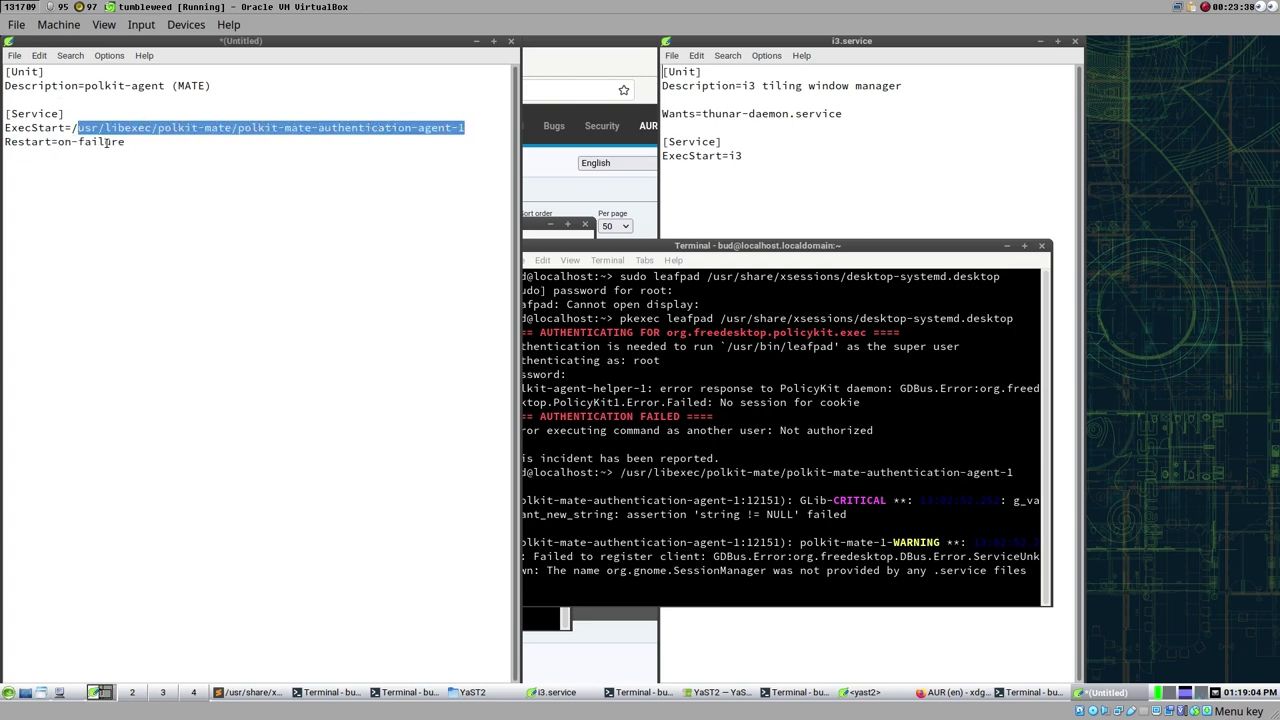
pyautogui.moveTo(52, 143); pyautogui.dragTo(183, 152)
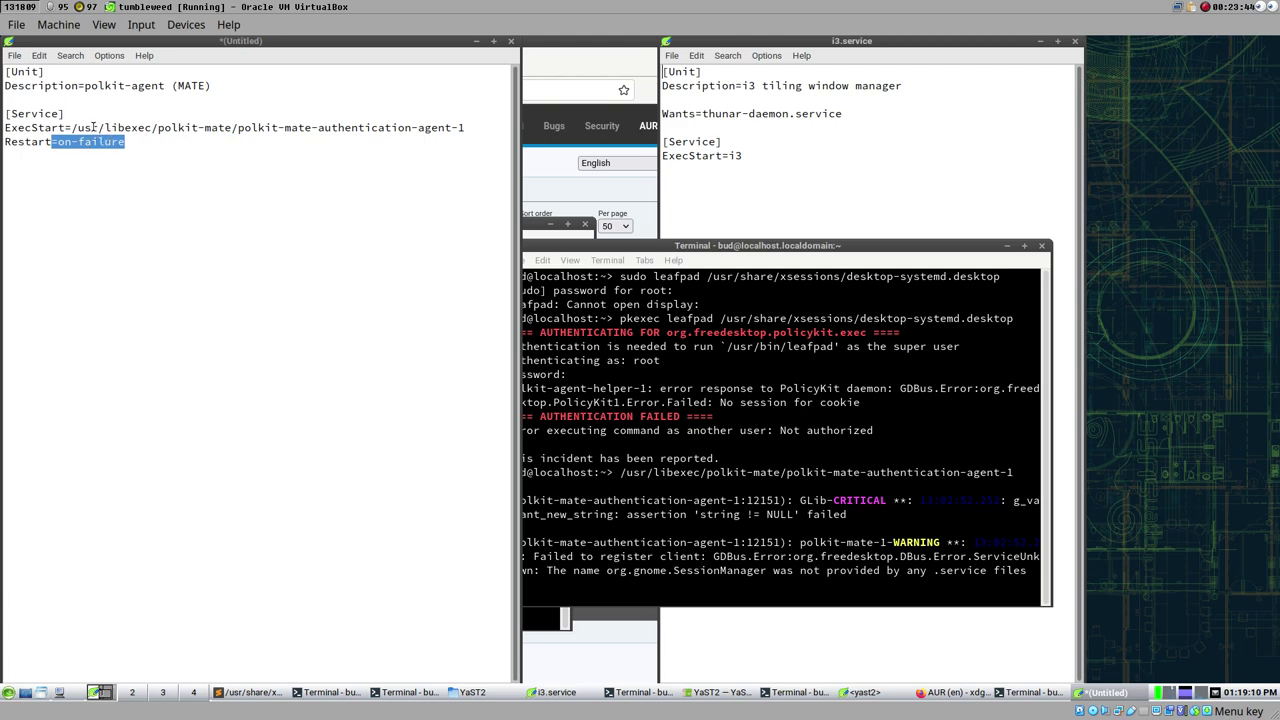
pyautogui.moveTo(72, 128); pyautogui.dragTo(489, 128)
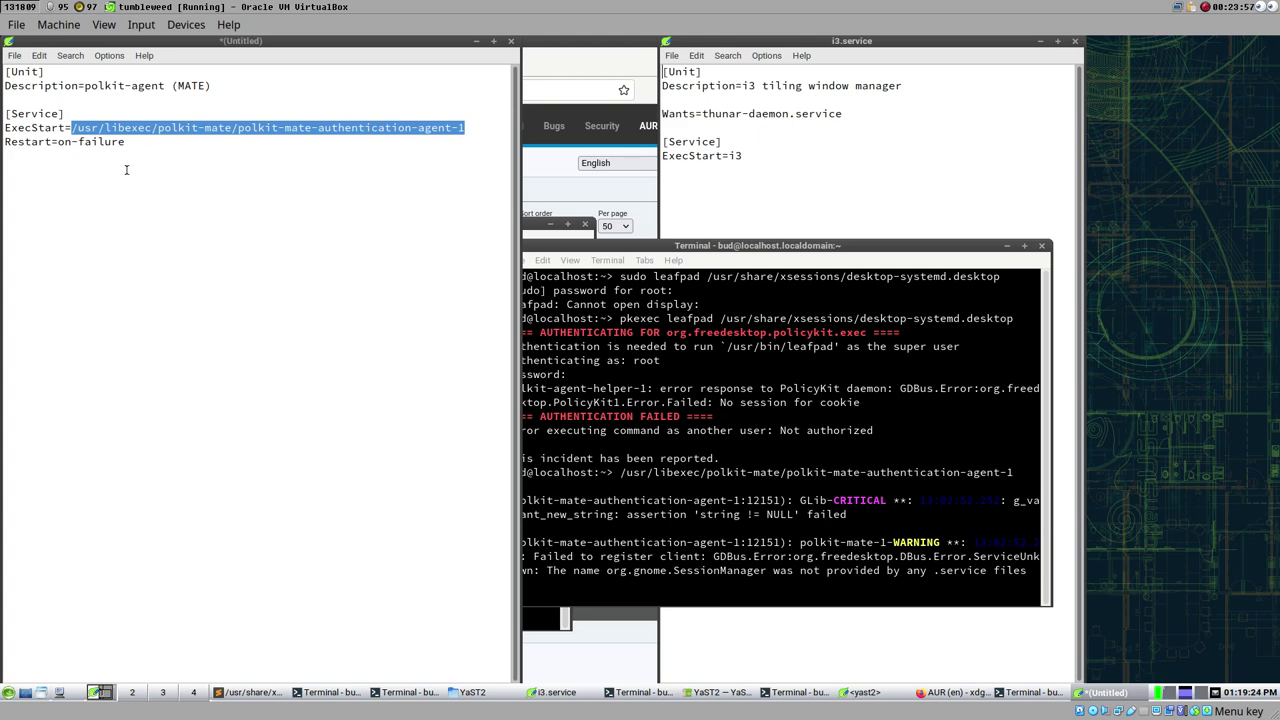
pyautogui.click(147, 146)
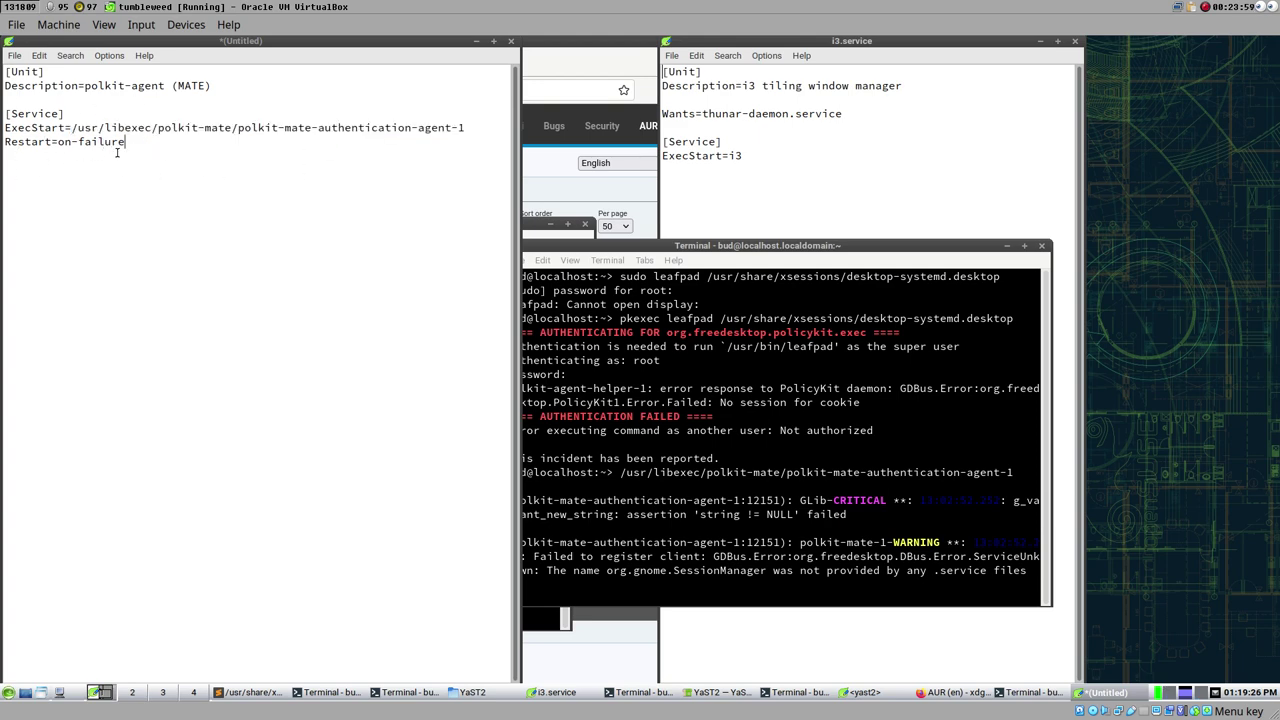
pyautogui.tripleClick(22, 140)
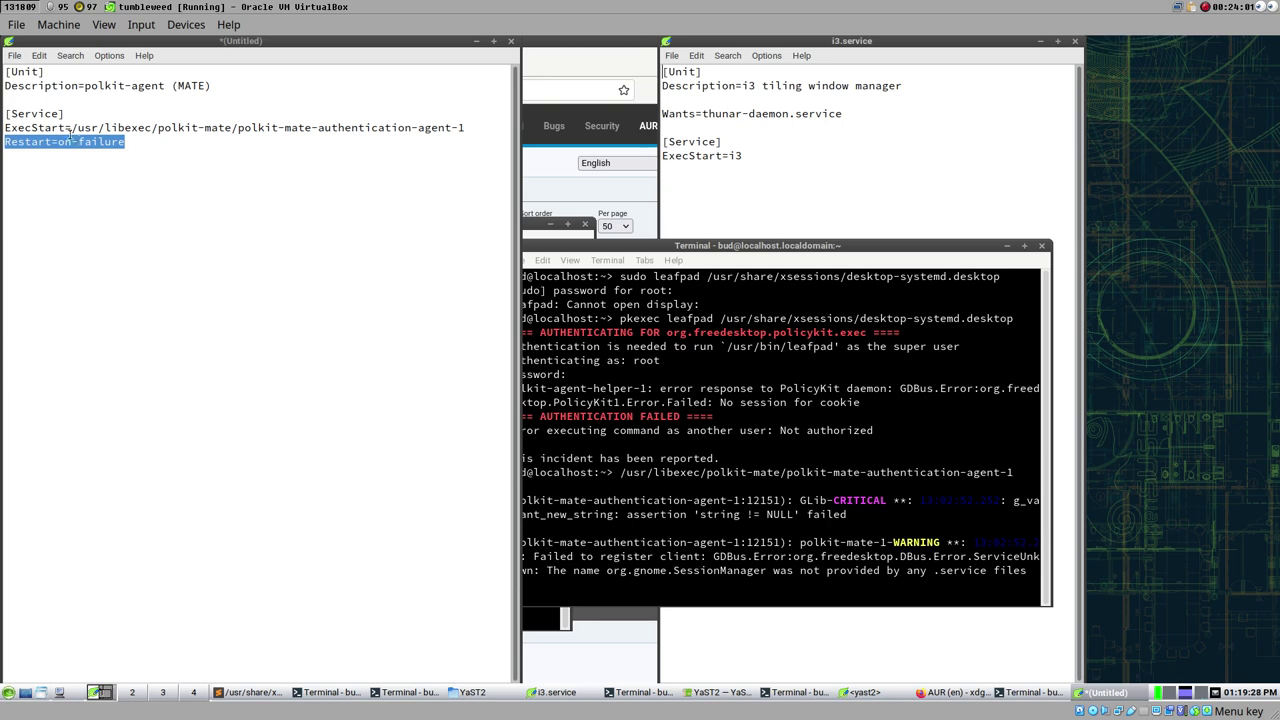
pyautogui.moveTo(71, 128); pyautogui.dragTo(468, 129)
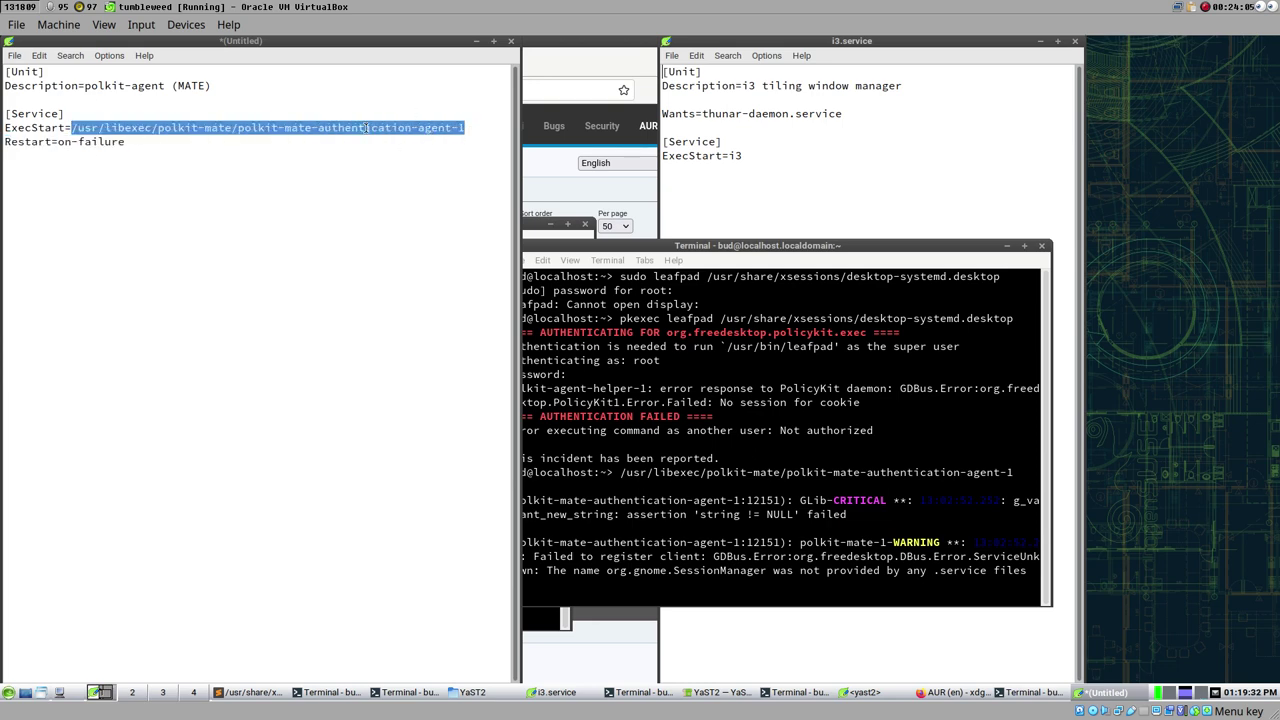
pyautogui.click(430, 128)
pyautogui.moveTo(733, 43); pyautogui.dragTo(858, 43)
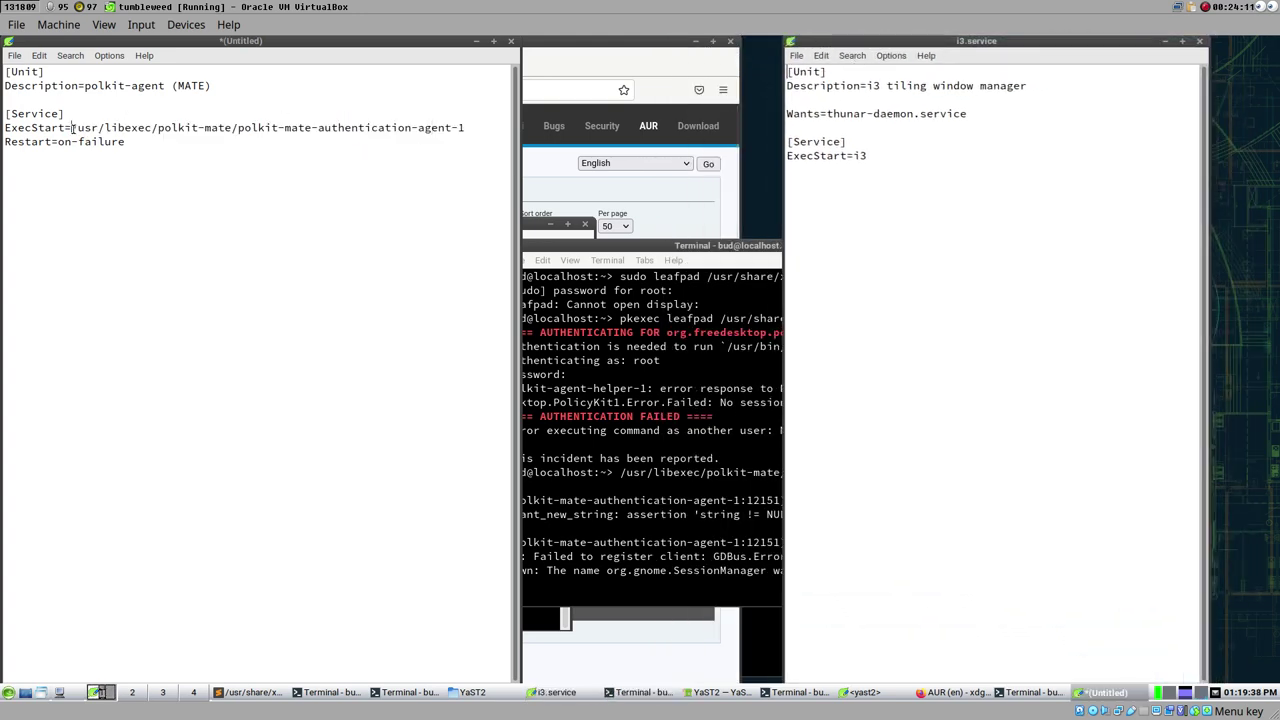
pyautogui.moveTo(72, 128); pyautogui.dragTo(484, 125)
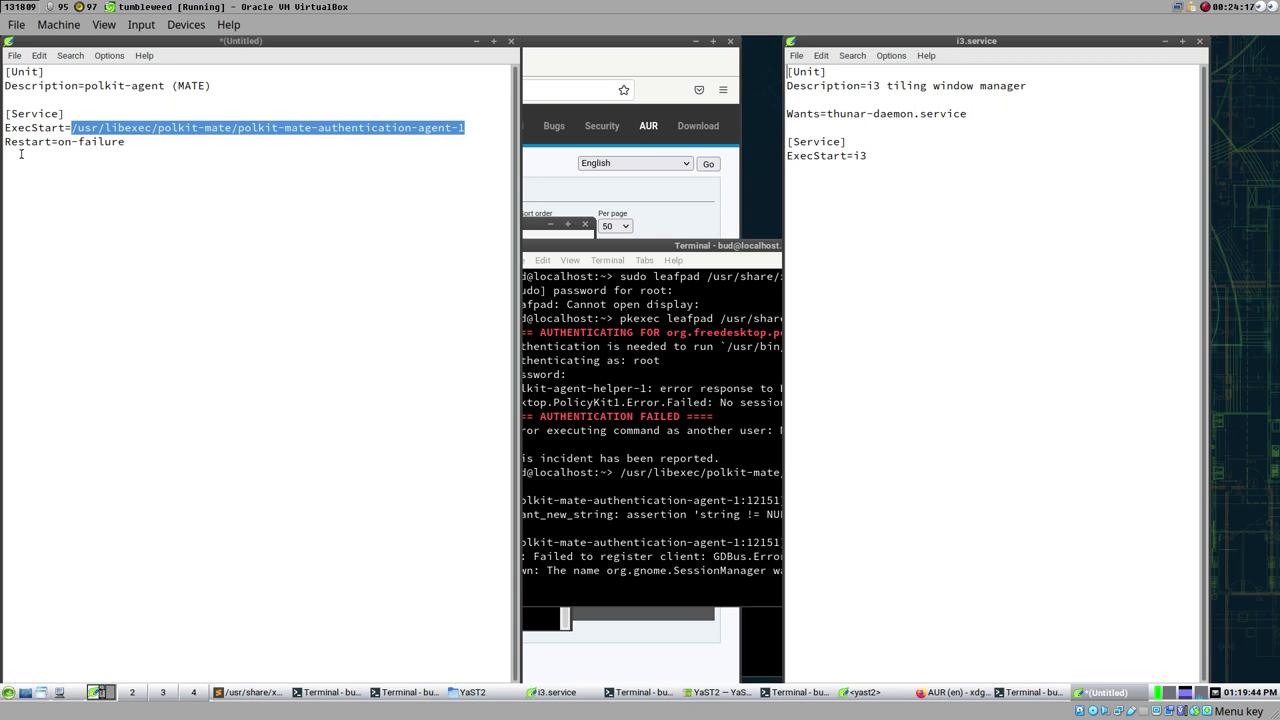
pyautogui.click(125, 145)
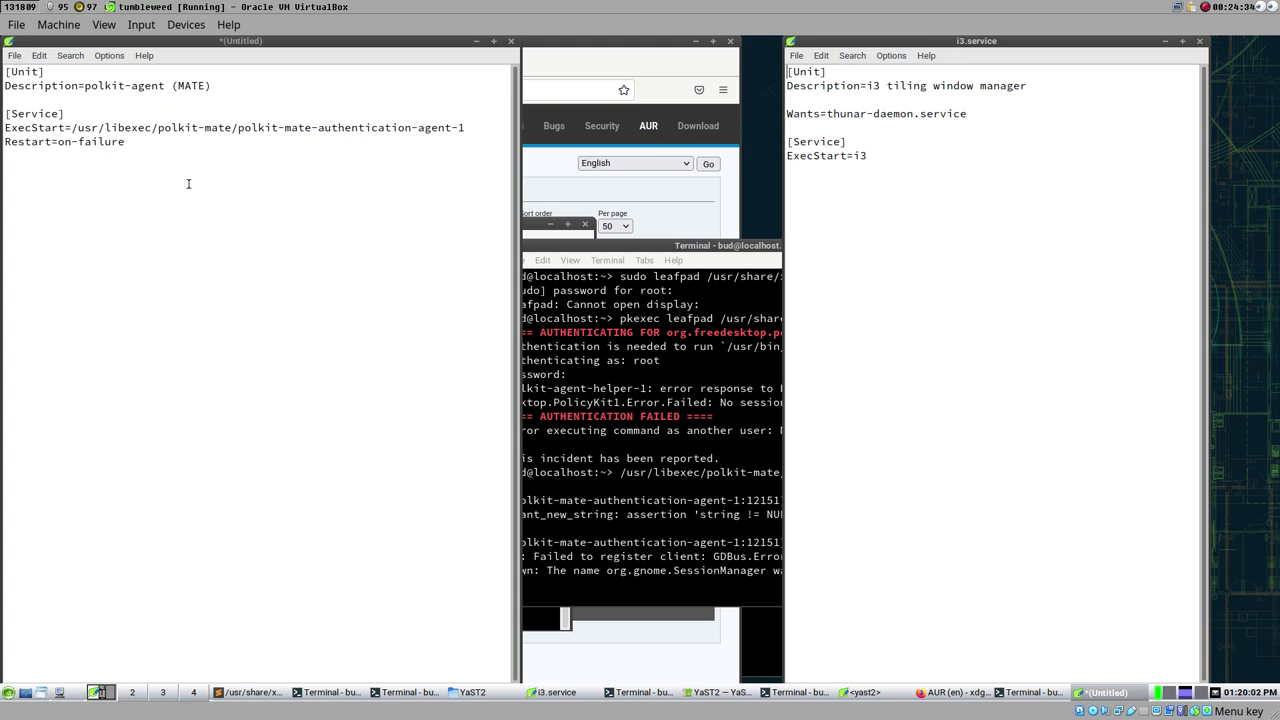
# - Save the new unit as mate-polkit.service in the .config/systemd/user folder
pyautogui.hotkey('ctrl', 's')
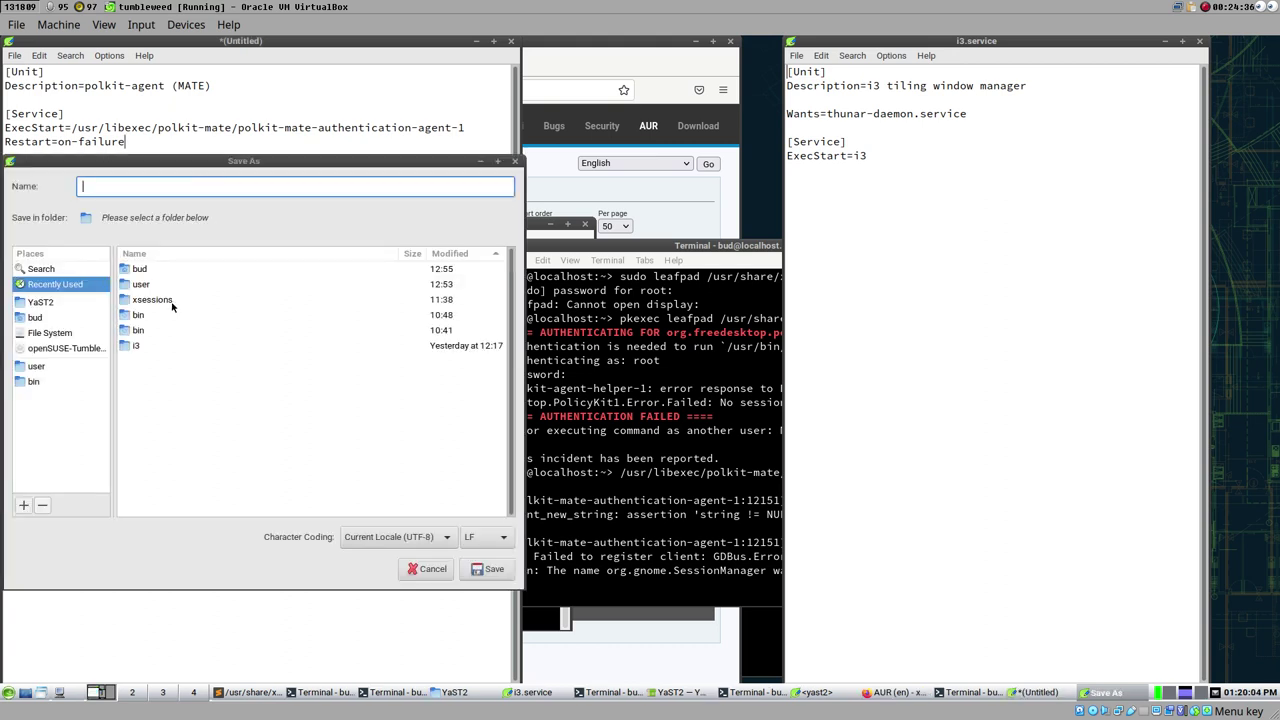
pyautogui.click(38, 367)
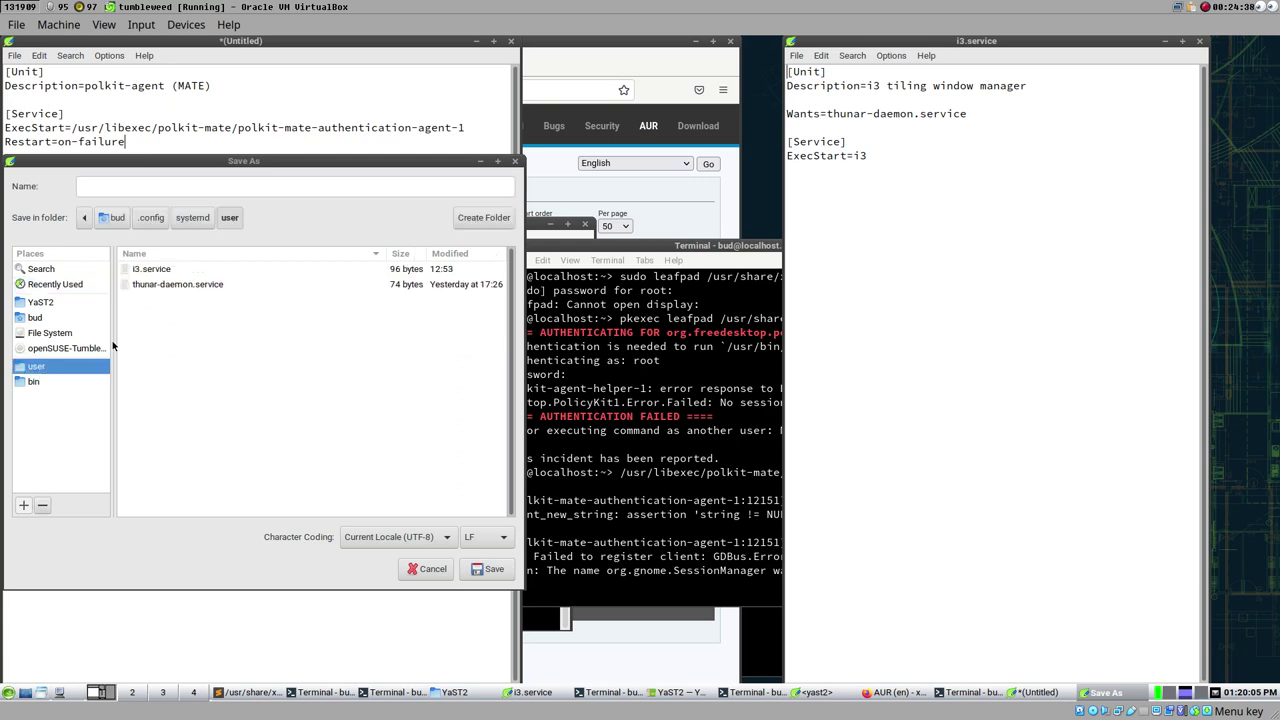
pyautogui.click(178, 272)
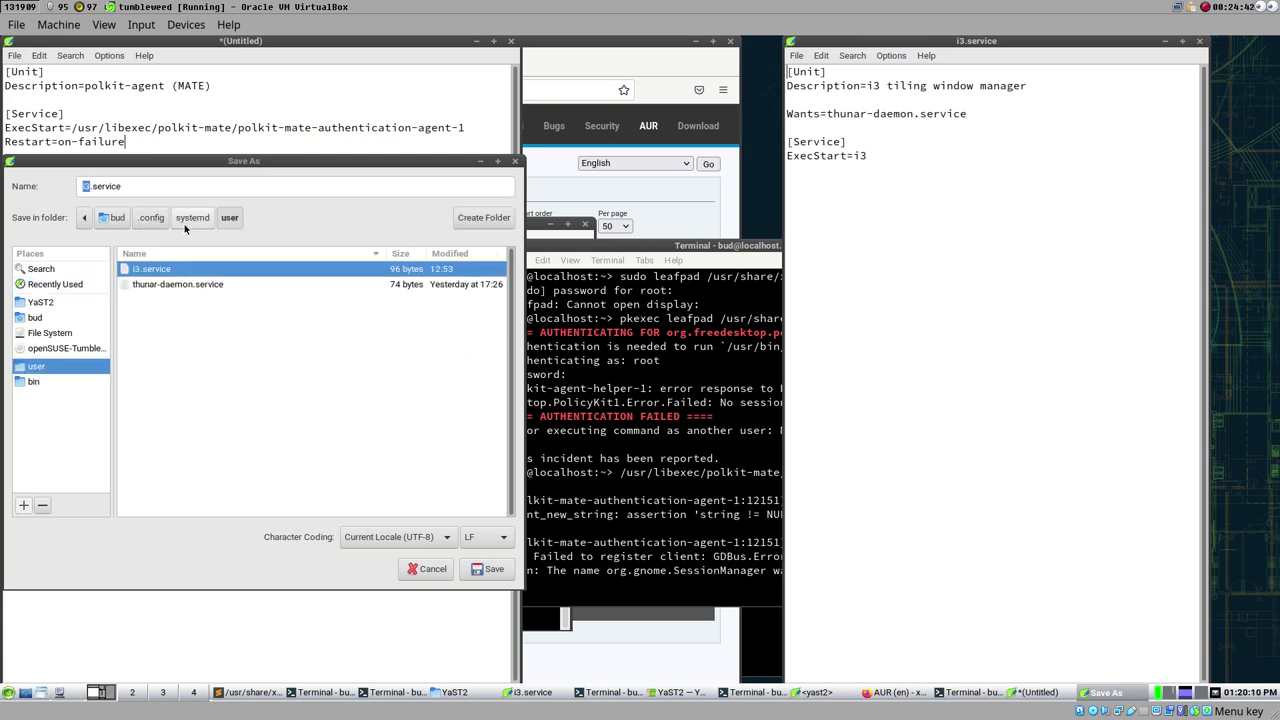
pyautogui.click(87, 188)
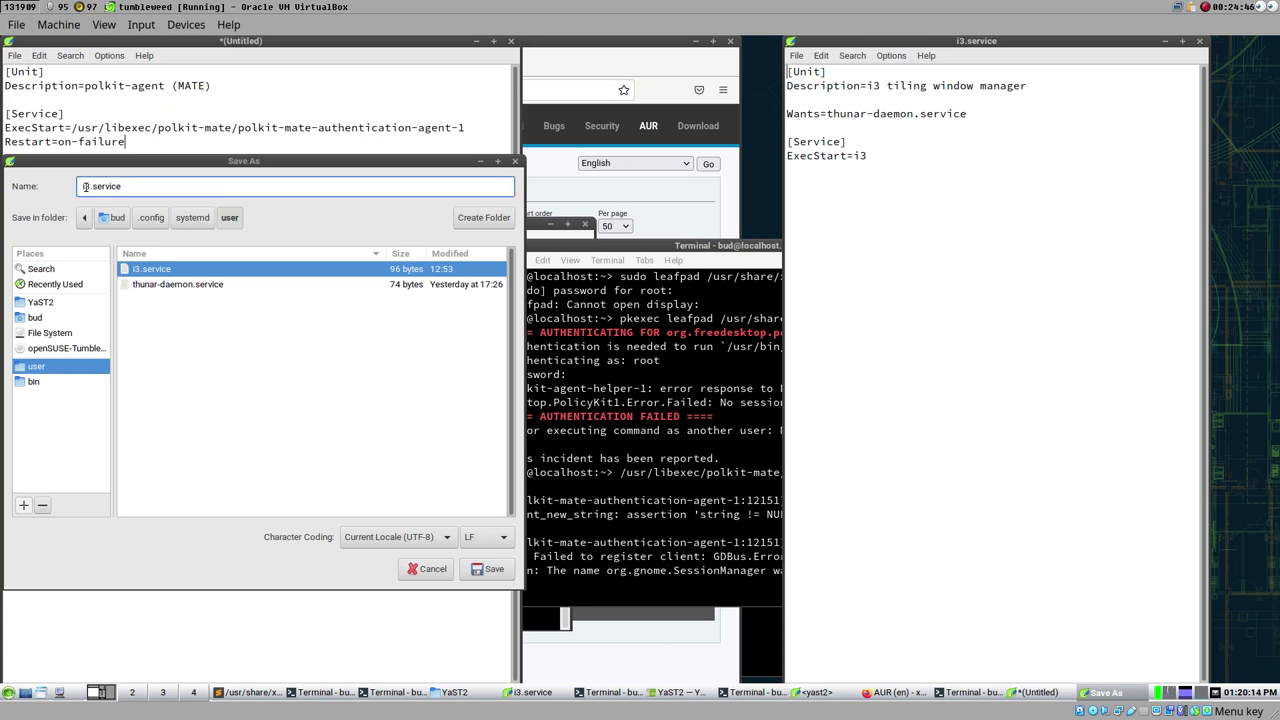
pyautogui.press('BackSpace')
pyautogui.press('BackSpace')
pyautogui.write('mate')
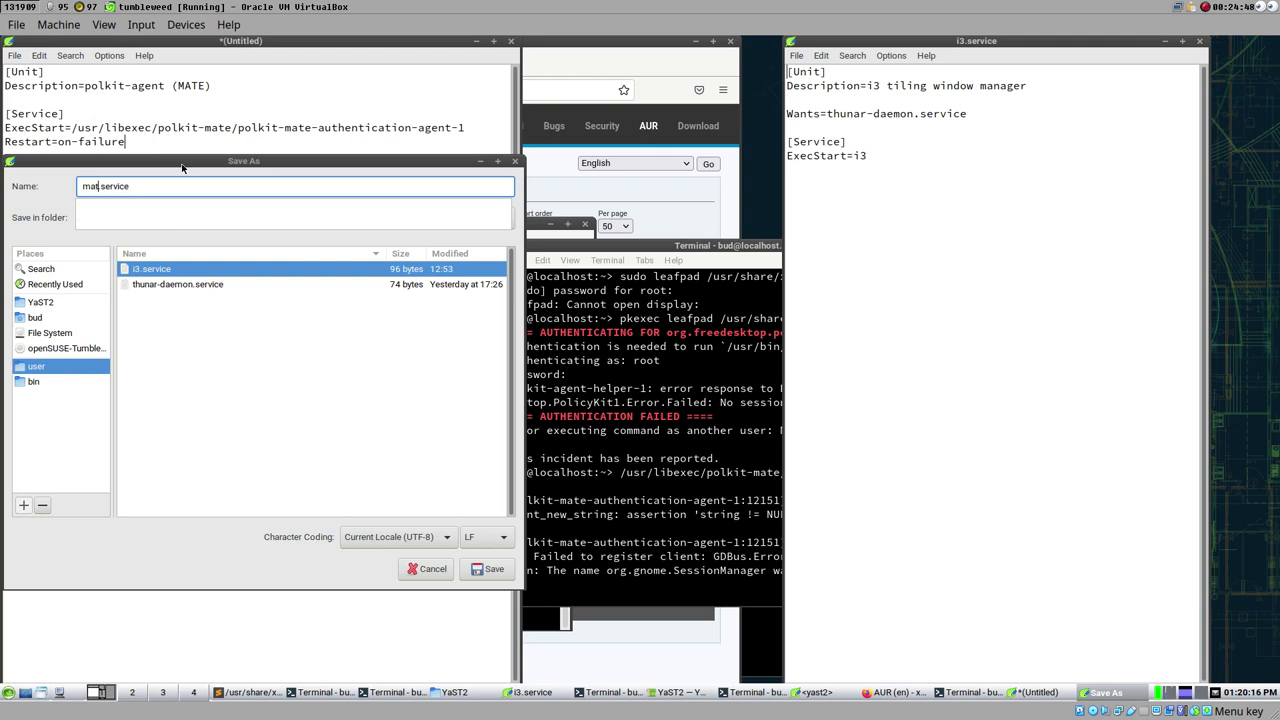
pyautogui.write('-polkit')
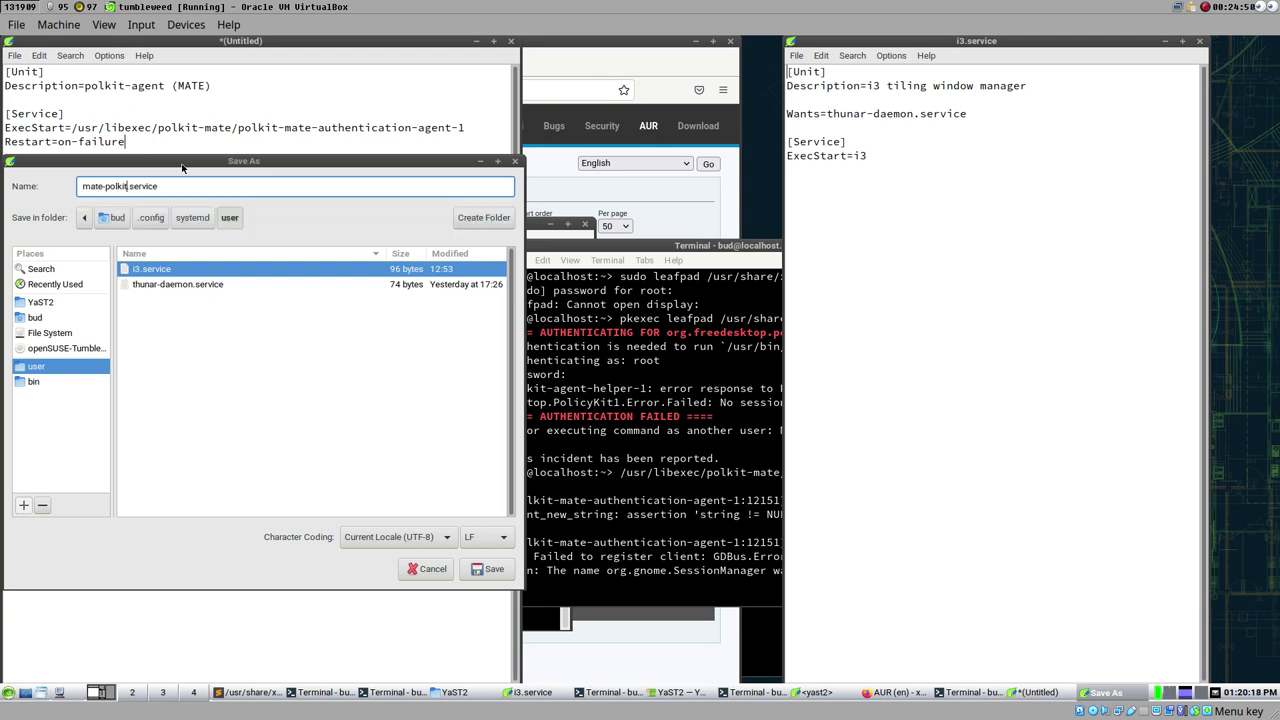
pyautogui.press('Return')
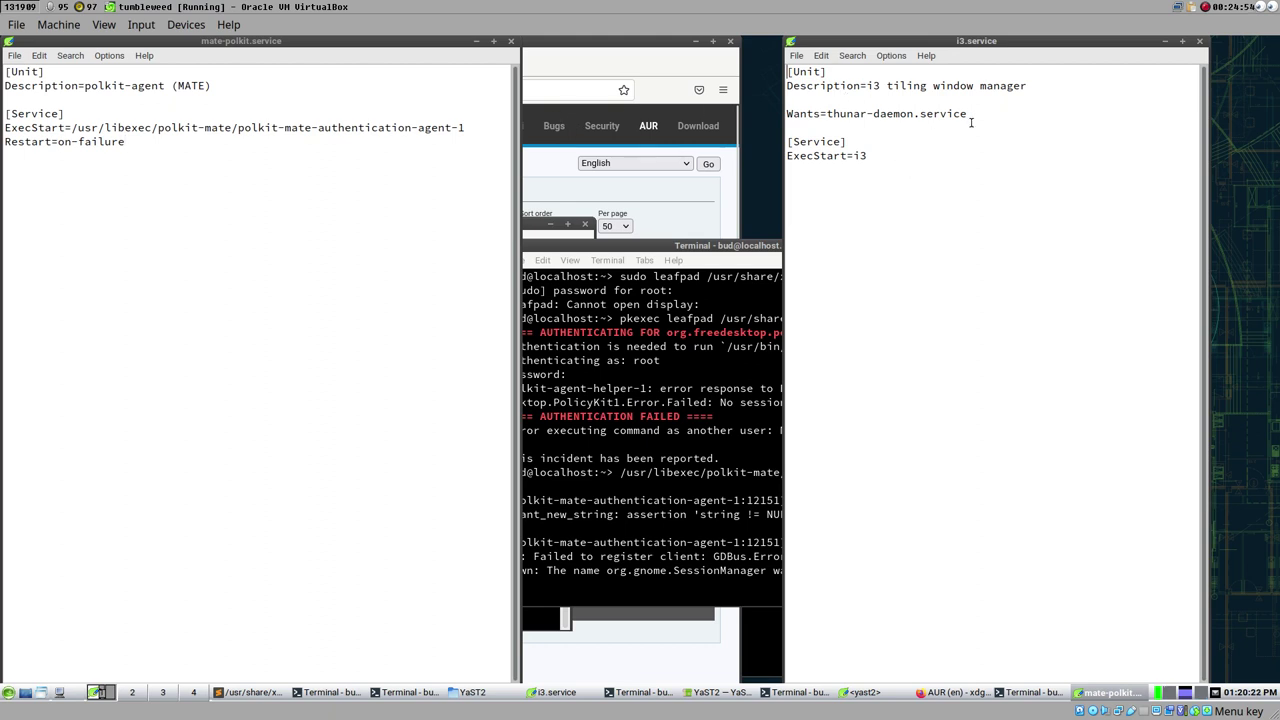
# - Duplicate the Wants=thunar-daemon.service line in i3.service and change the copy to Wants=mate-polkit.service
pyautogui.moveTo(968, 114); pyautogui.dragTo(787, 115)
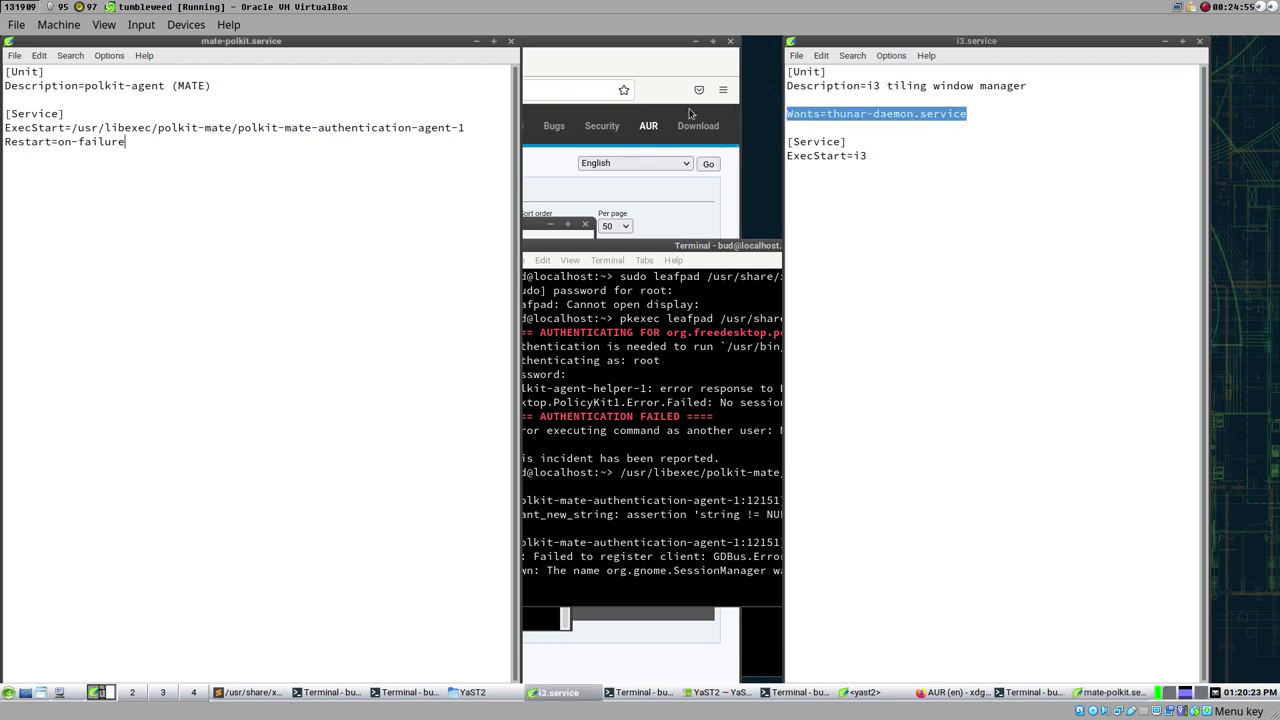
pyautogui.hotkey('ctrl', 'c')
pyautogui.click(995, 113)
pyautogui.press('Return')
pyautogui.hotkey('ctrl', 'v')
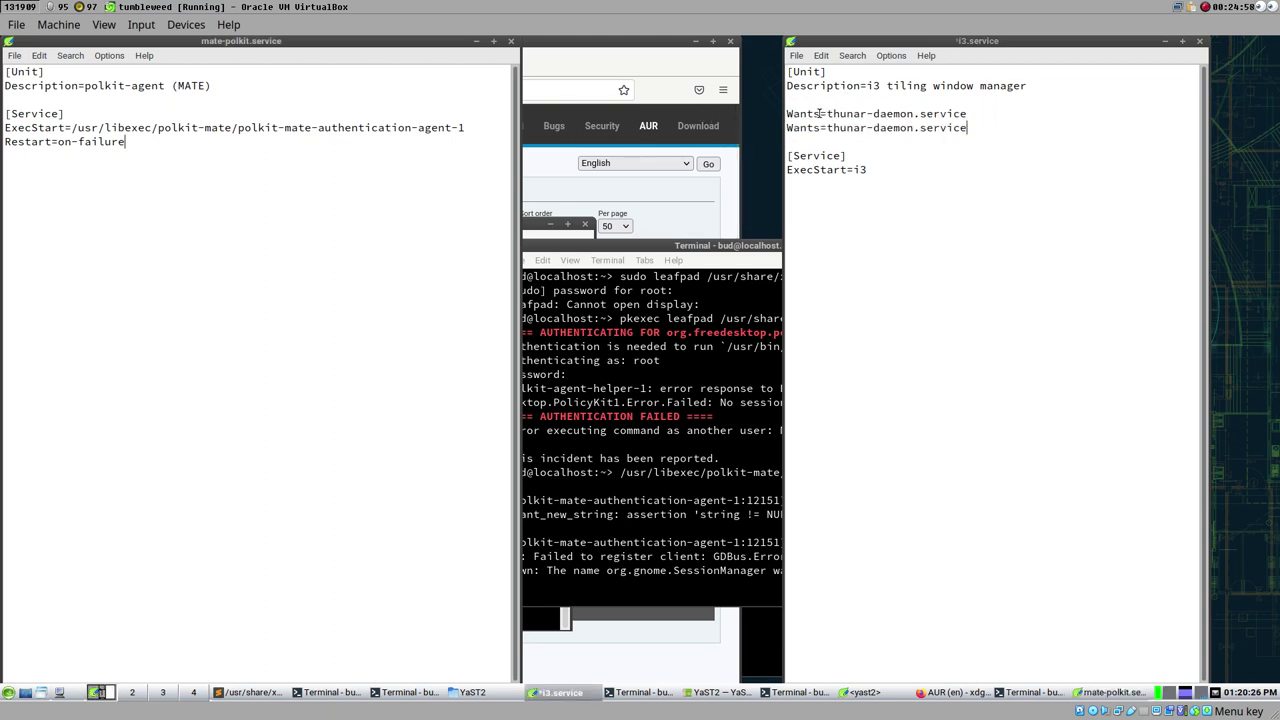
pyautogui.moveTo(828, 128); pyautogui.dragTo(916, 129)
pyautogui.write('mate-polkit')
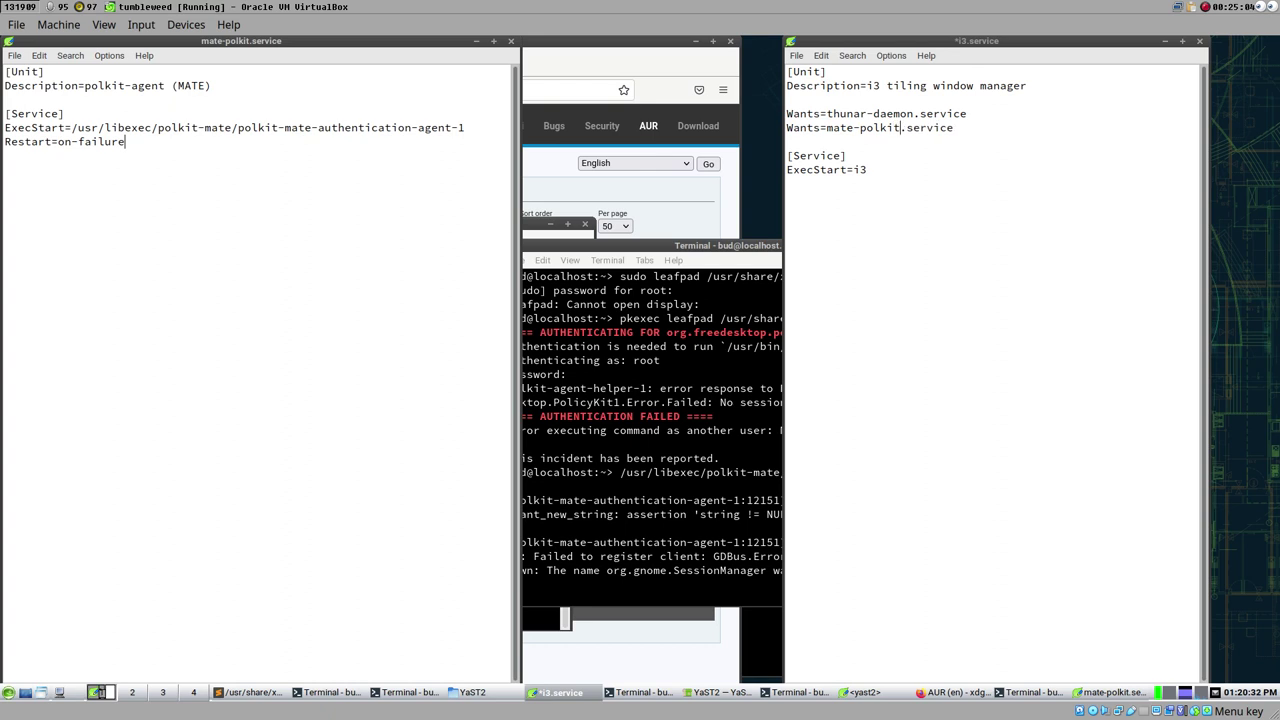
# - Save i3.service and quit YaST software management with its changes saved
pyautogui.hotkey('ctrl', 's')
pyautogui.click(743, 694)
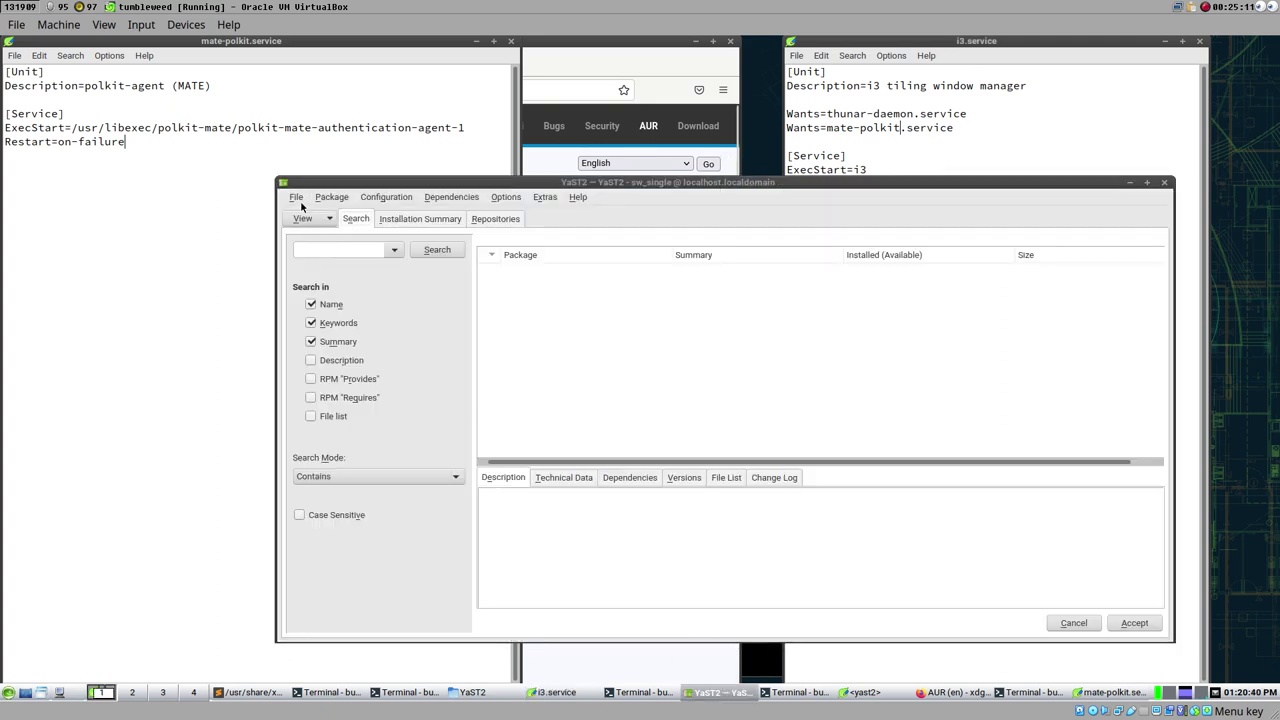
pyautogui.click(298, 197)
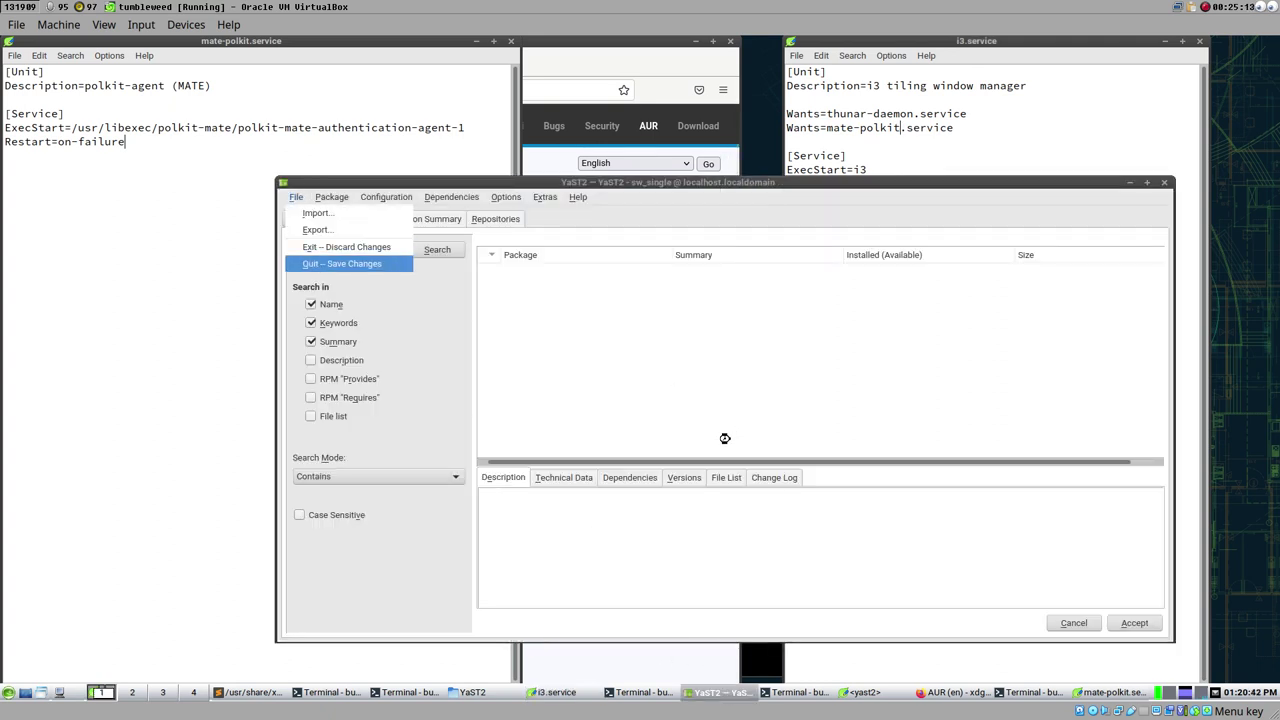
pyautogui.press('Return')
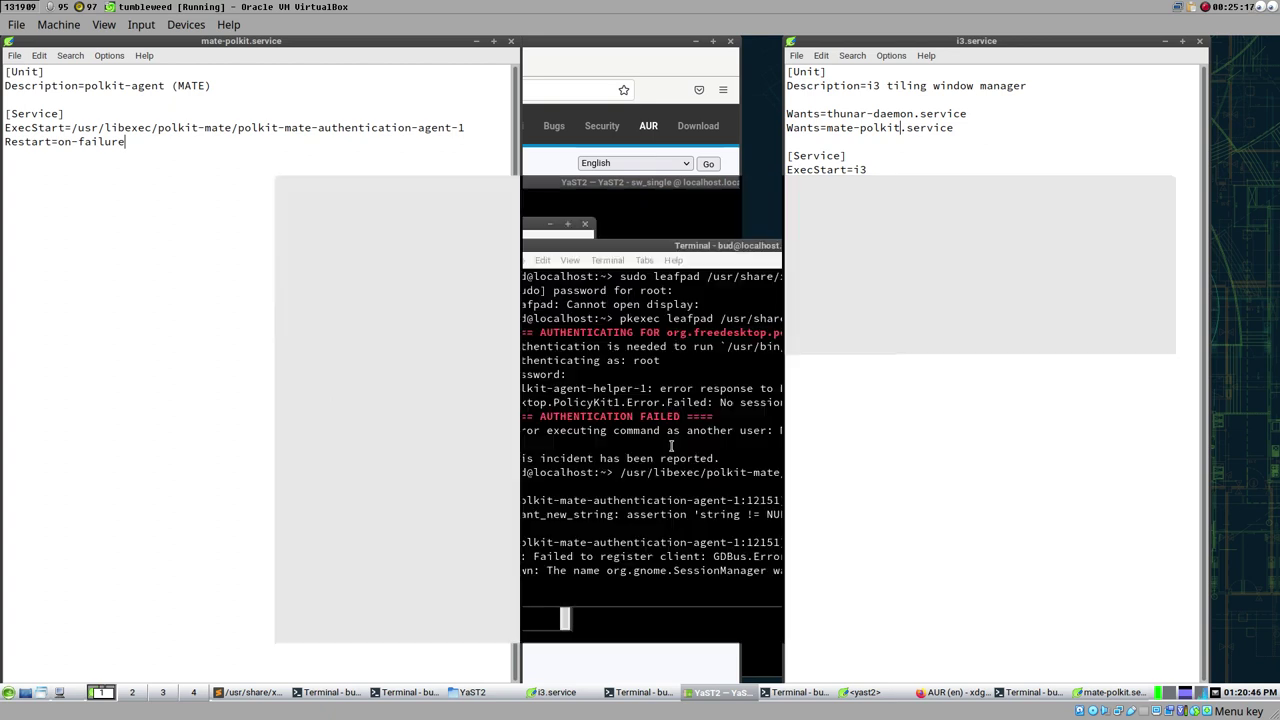
# - Log out of the current IceWM session and confirm the logout
pyautogui.click(8, 692)
pyautogui.click(50, 672)
pyautogui.click(610, 399)
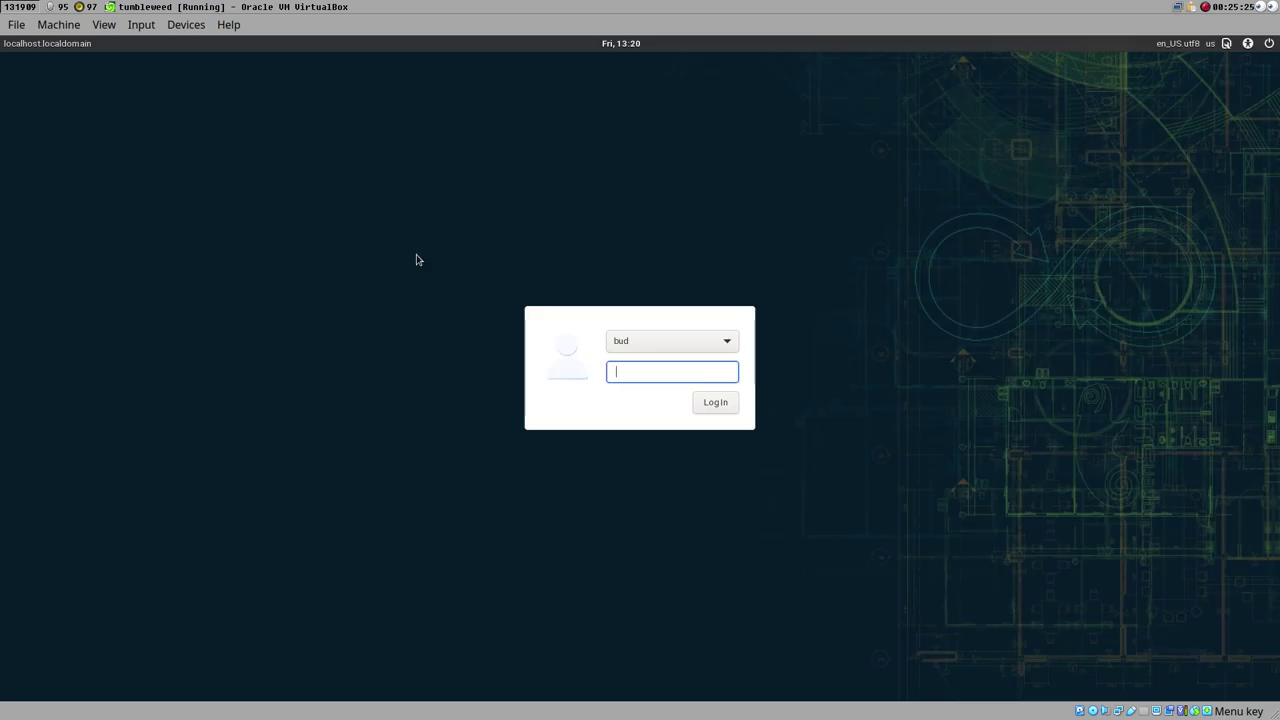
# - Choose the desktop-systemd session on the login screen and log in by entering the account password
pyautogui.click(1226, 44)
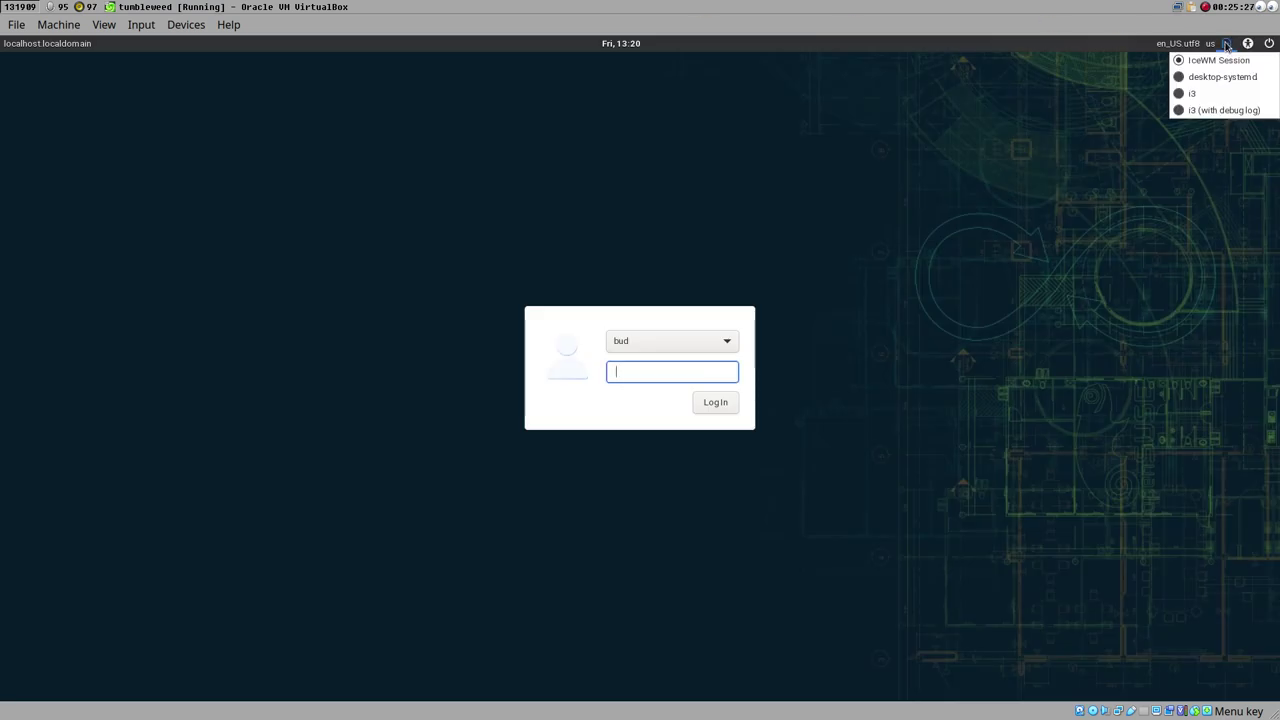
pyautogui.click(1125, 107)
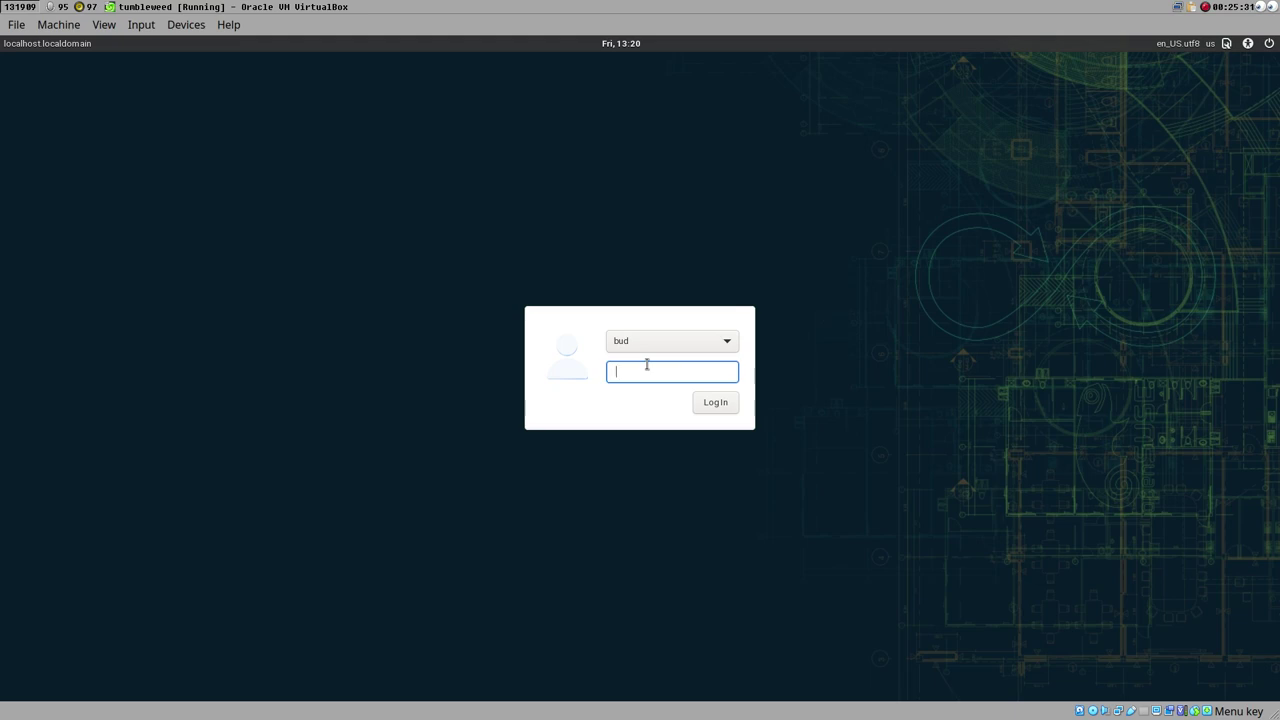
pyautogui.write('••••••••')
pyautogui.press('Return')
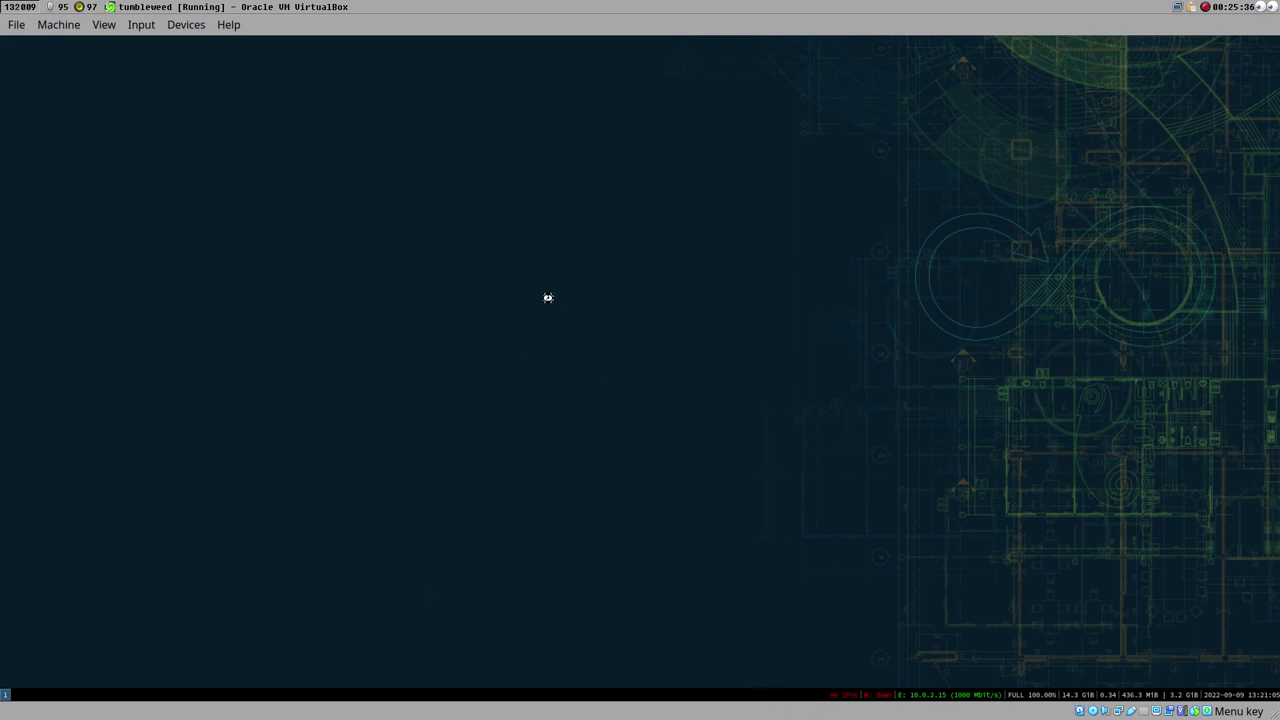
# - Open a terminal in i3 and launch Sublime Text by running subl from the program launcher
pyautogui.press('super+Return')
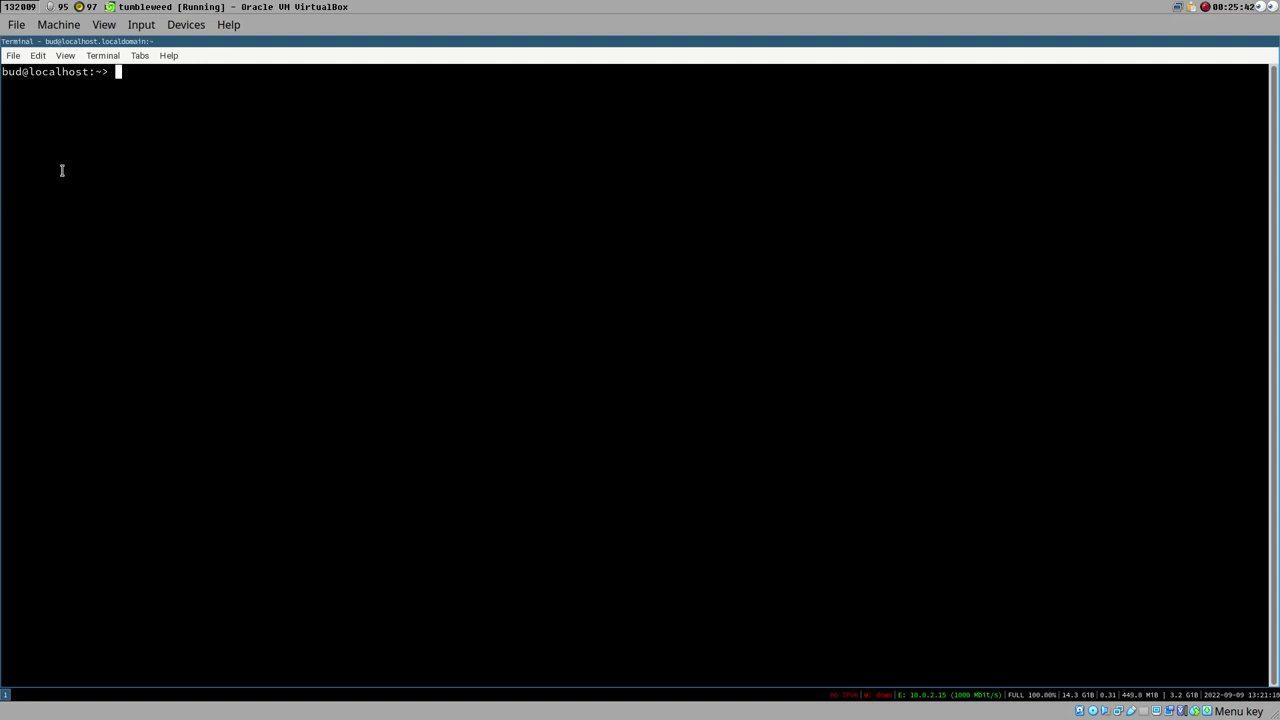
pyautogui.press('super+d')
pyautogui.write('gimp')
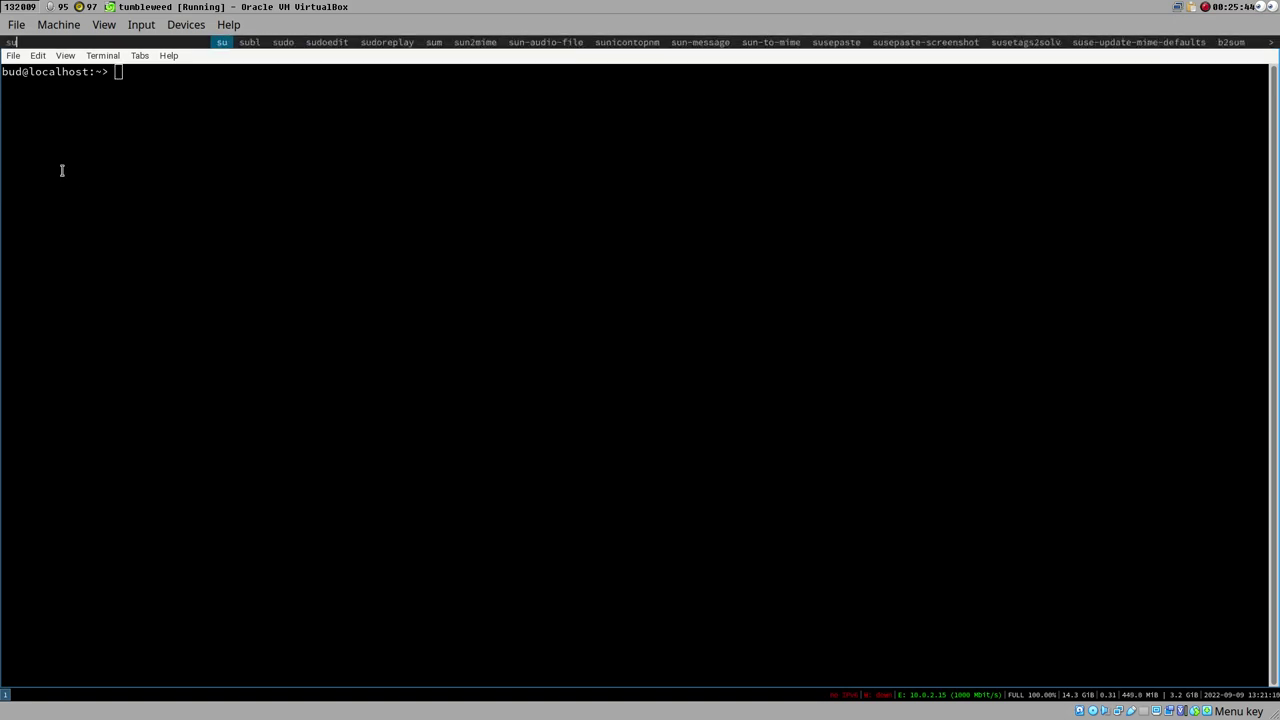
pyautogui.press('Return')
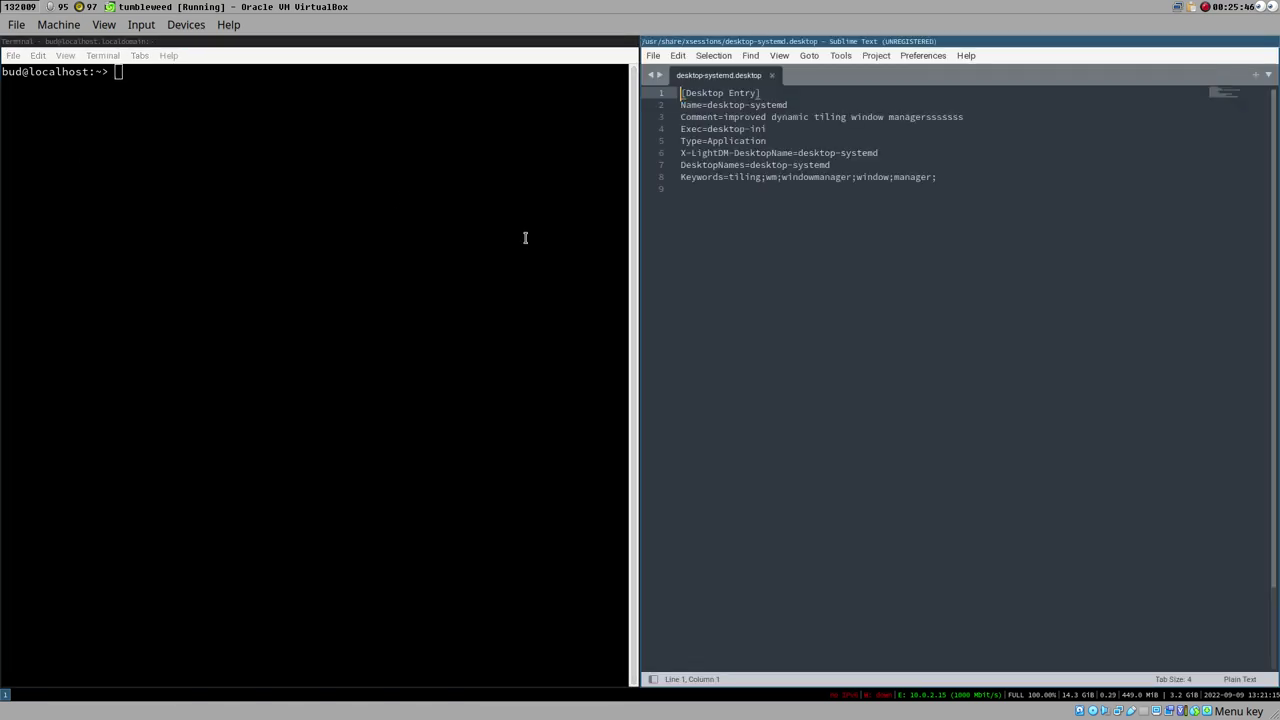
# - Save desktop-systemd.desktop in Sublime Text to request root authentication, and move the authentication dialog clear of the terminal
pyautogui.click(859, 128)
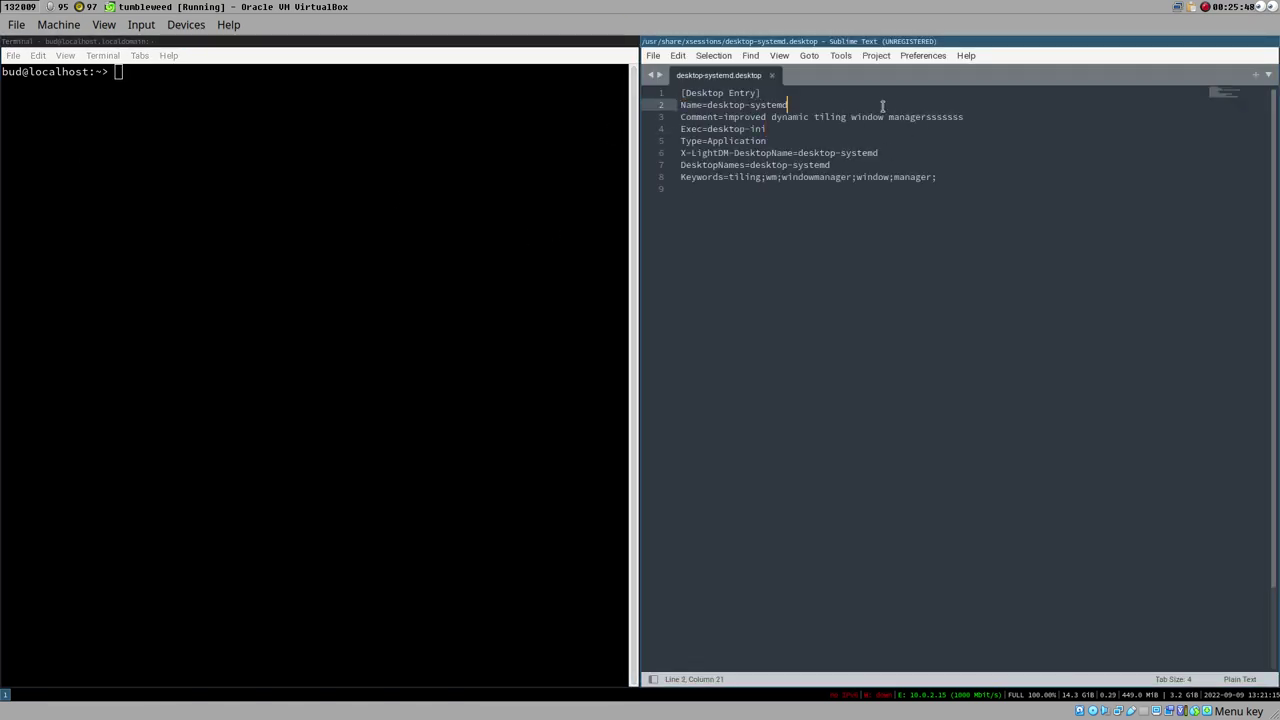
pyautogui.click(882, 107)
pyautogui.click(974, 118)
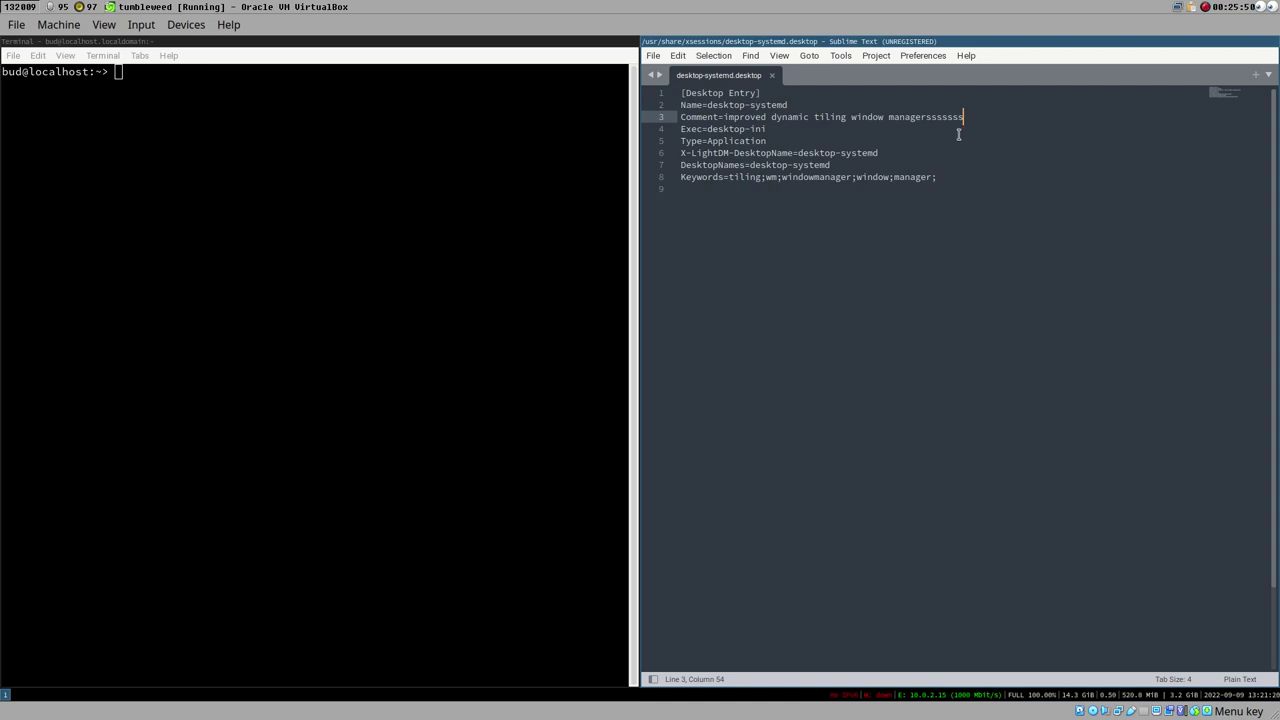
pyautogui.hotkey('ctrl', 's')
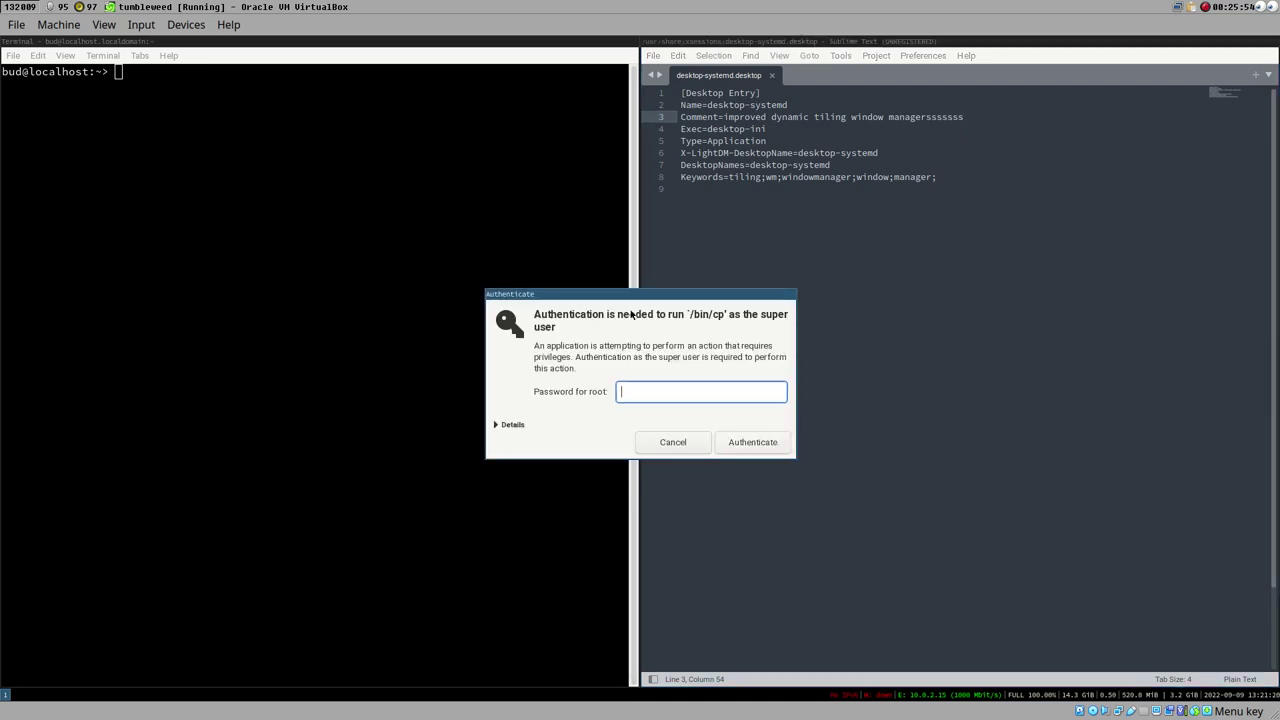
pyautogui.moveTo(643, 294); pyautogui.dragTo(758, 282)
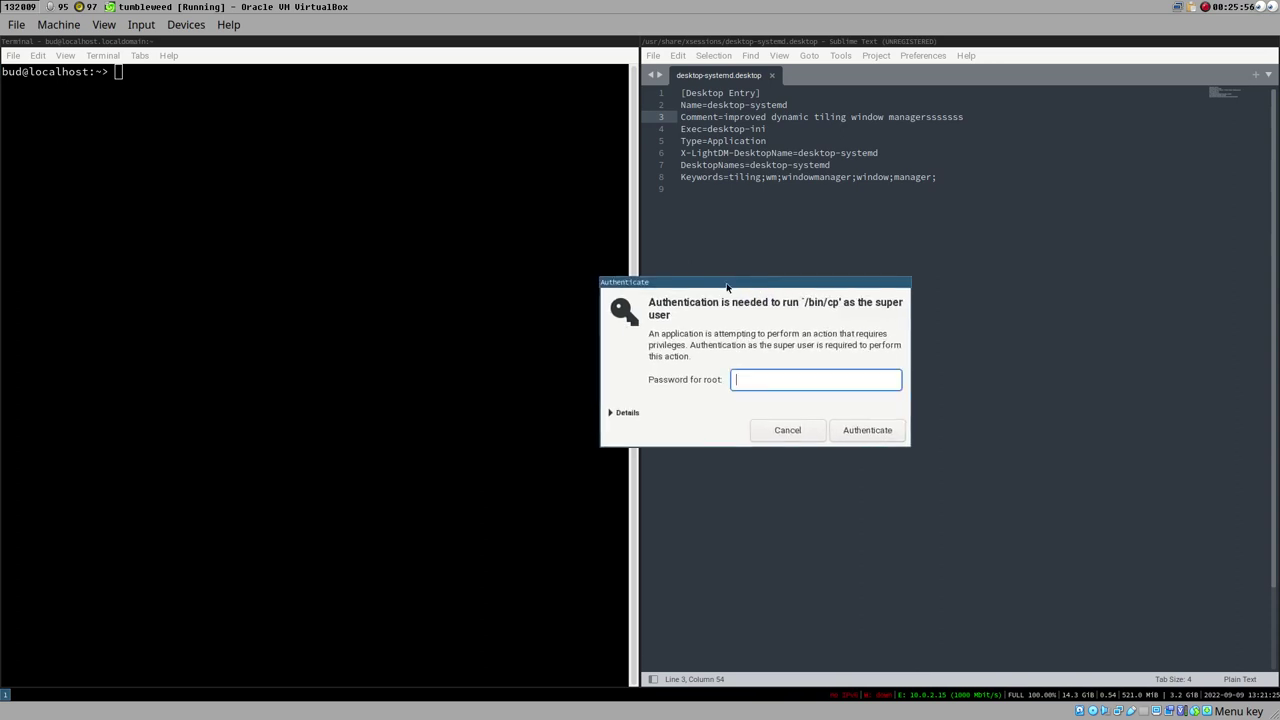
# - Check the agent's user service in the terminal with systemctl --user status mate-polkit, leaving the pager when done
pyautogui.click(224, 127)
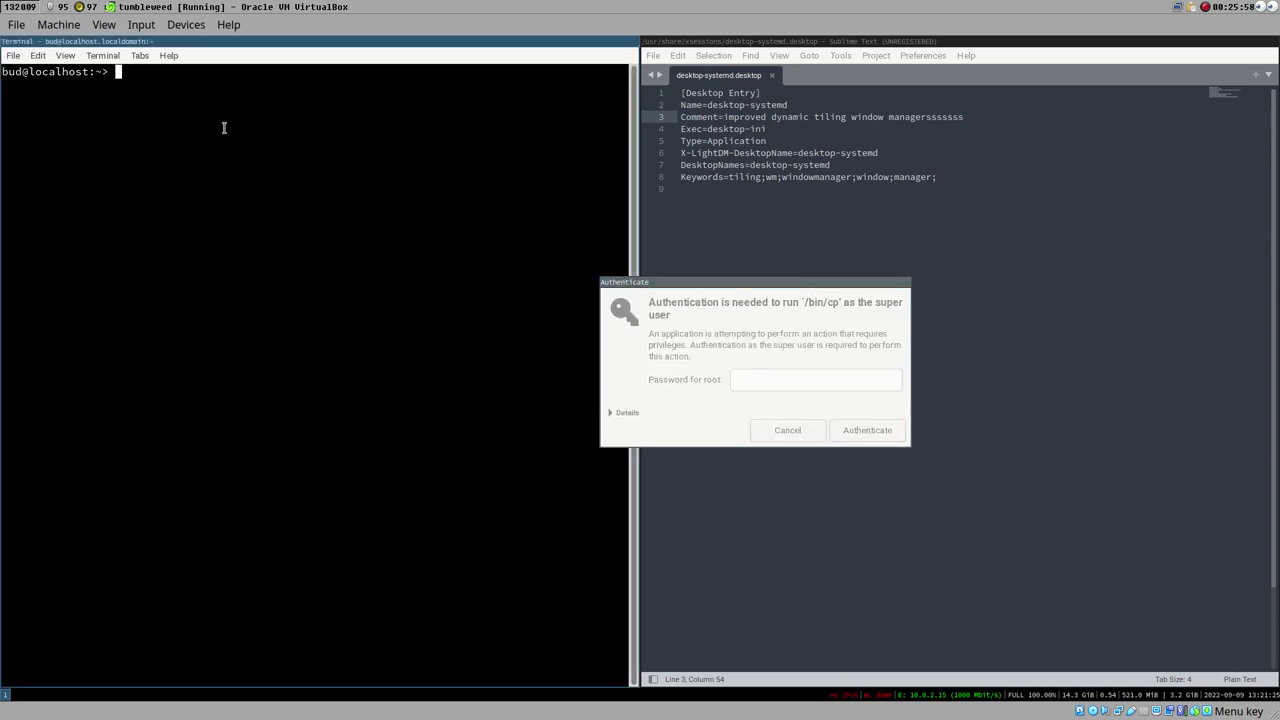
pyautogui.write('systemctl --user status mat')
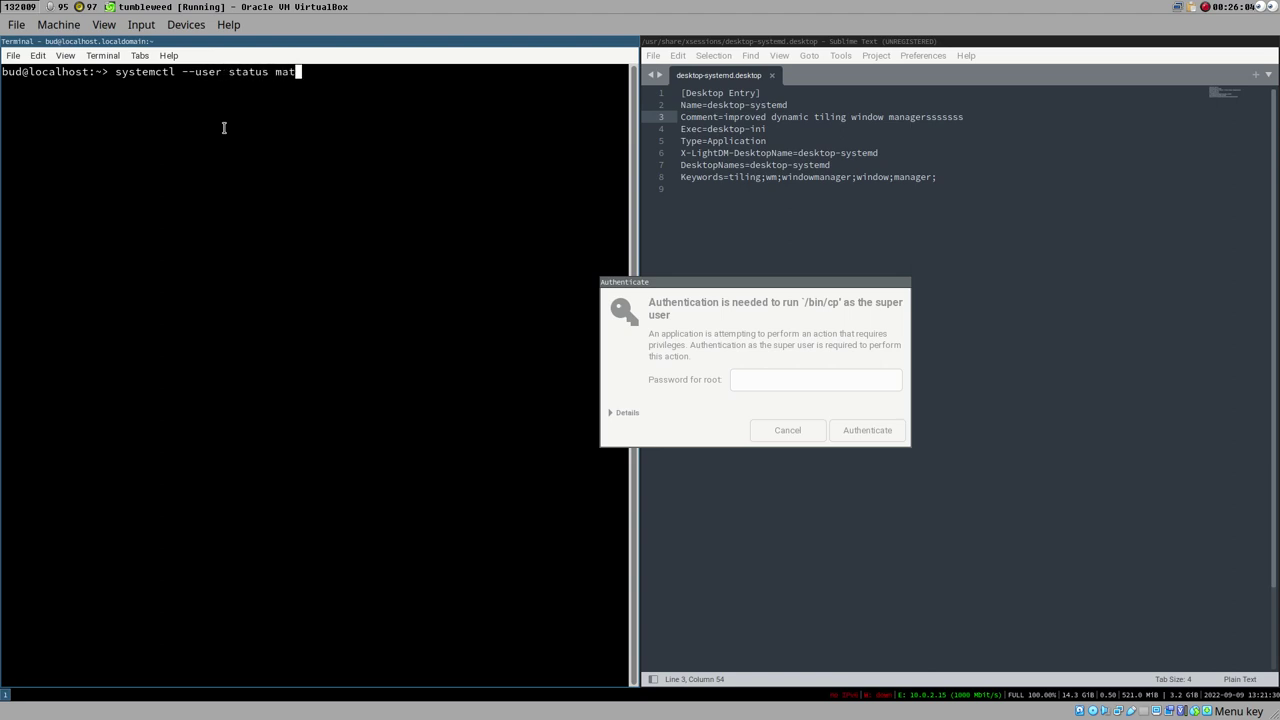
pyautogui.write('e-polkit')
pyautogui.press('Return')
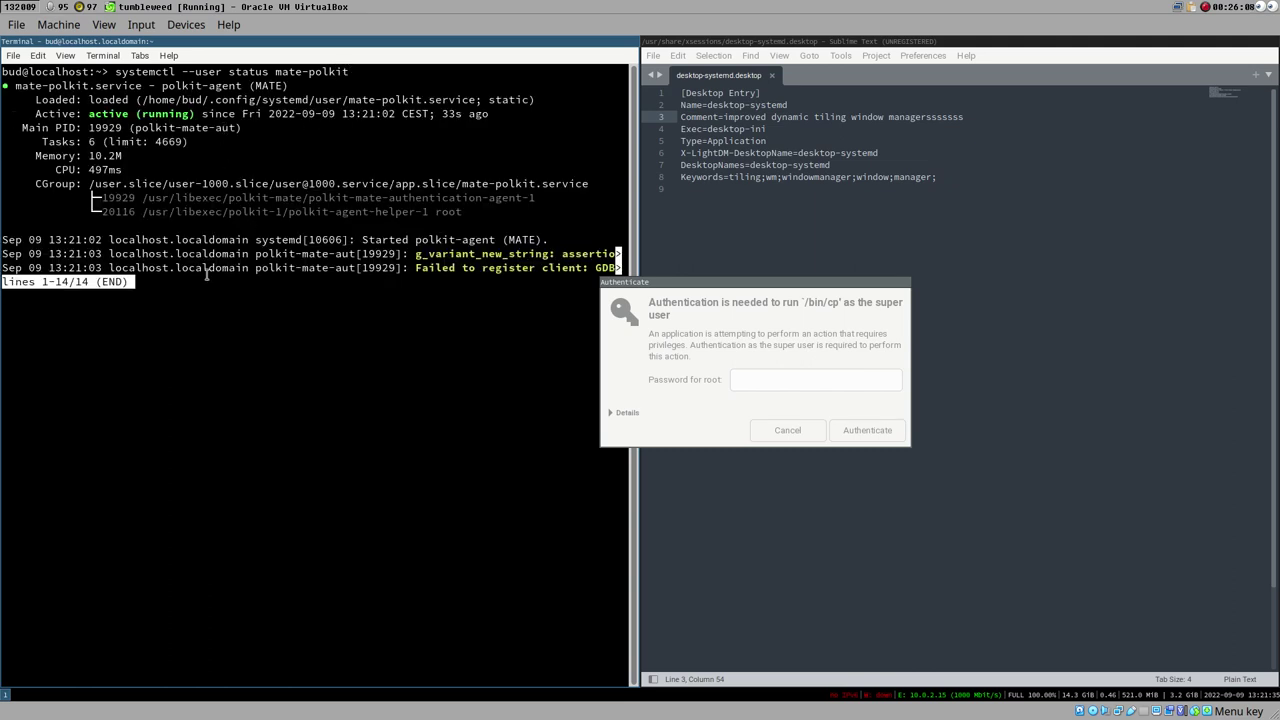
pyautogui.press('q')
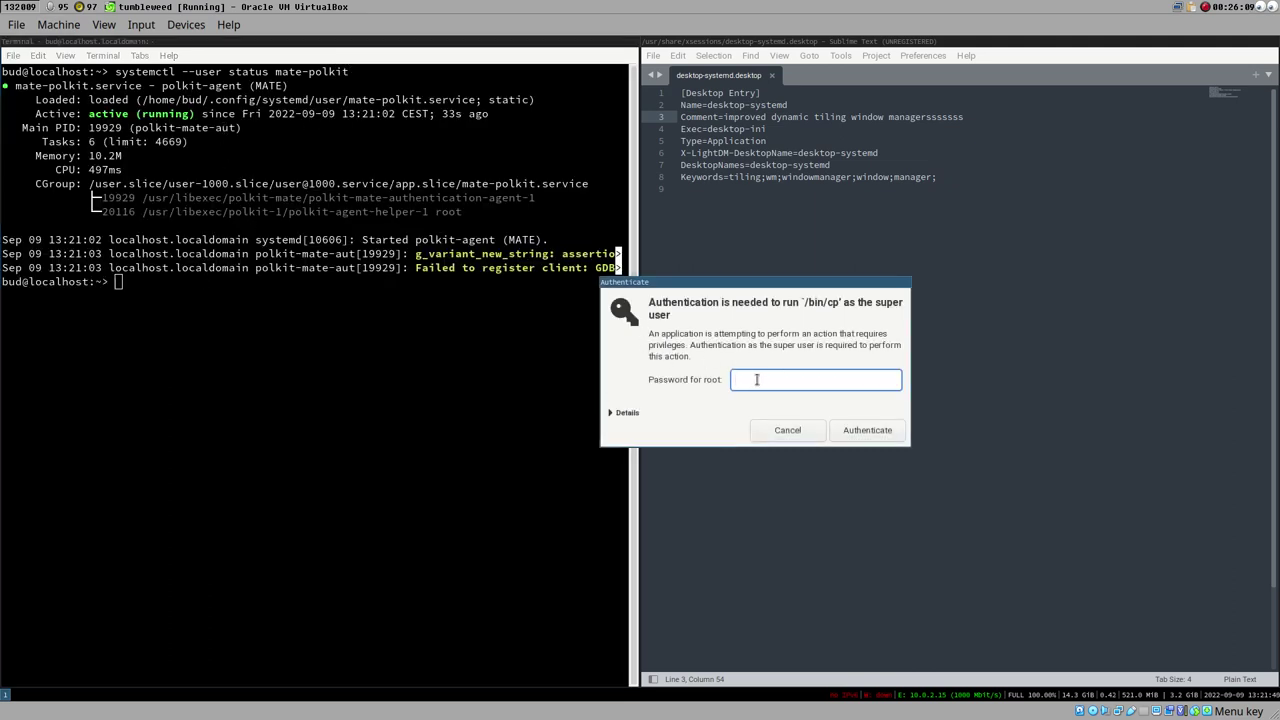
# - Enter the root password in the authentication dialog to authorize saving desktop-systemd.desktop
pyautogui.write('••')
pyautogui.press('Return')
pyautogui.click(886, 206)
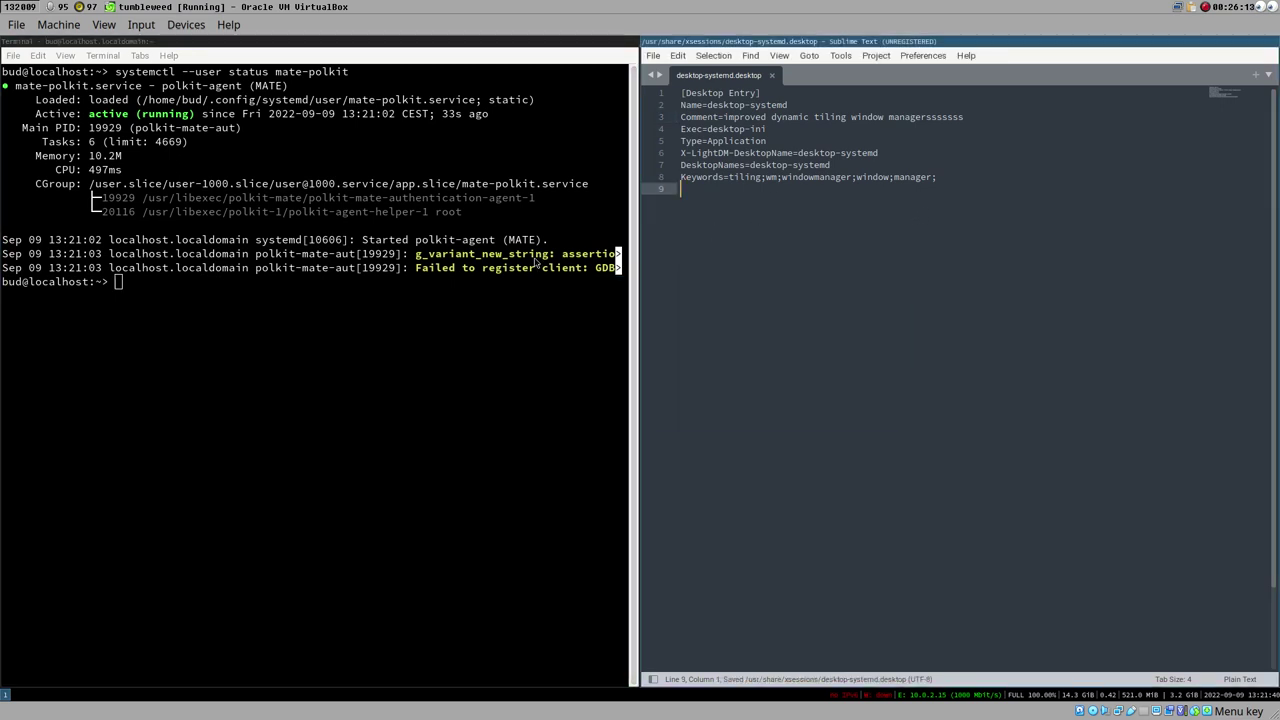
# - Launch Leafpad as root with xdg-su -c leafpad and enter the root password in its password dialog
pyautogui.click(175, 328)
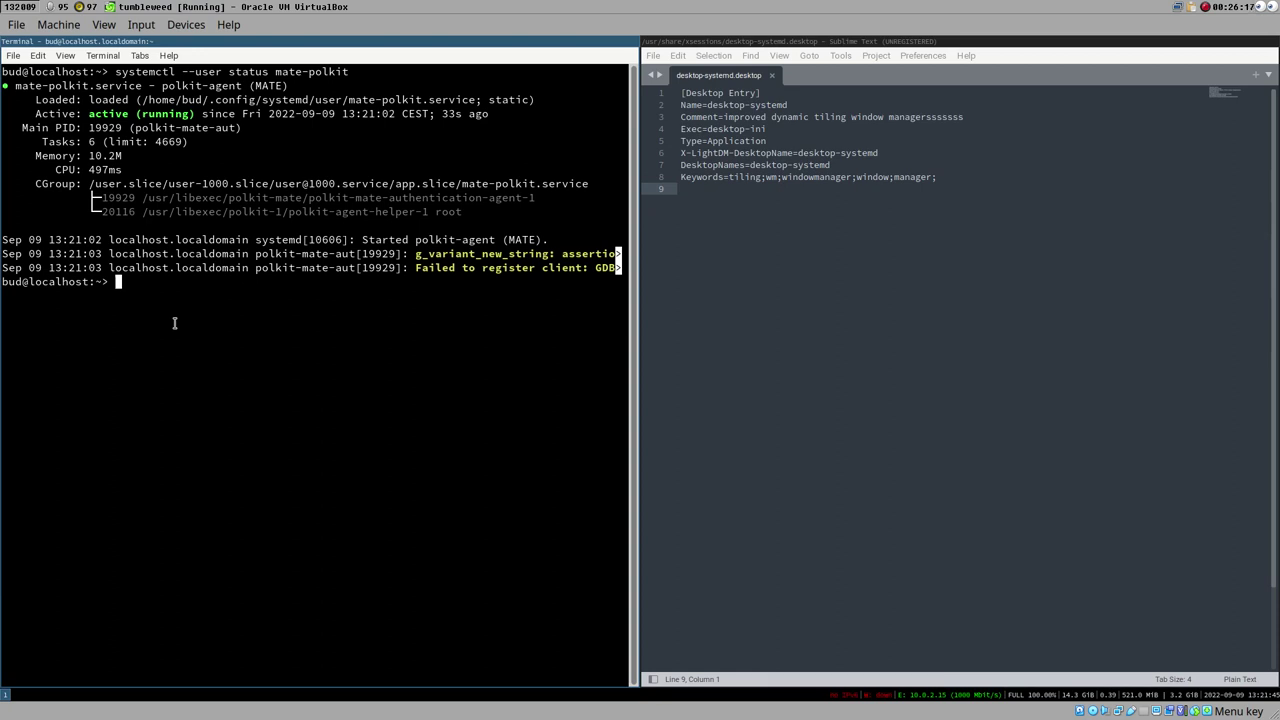
pyautogui.press('Up')
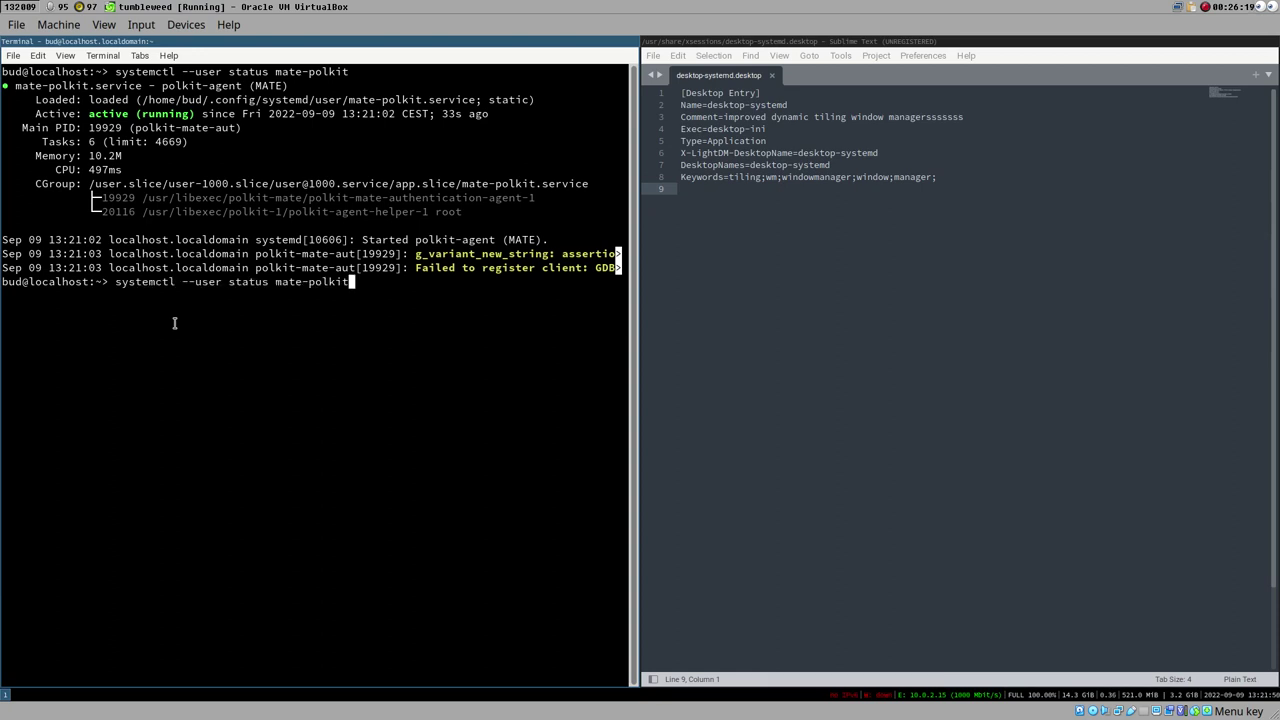
pyautogui.press('Down')
pyautogui.write('xd')
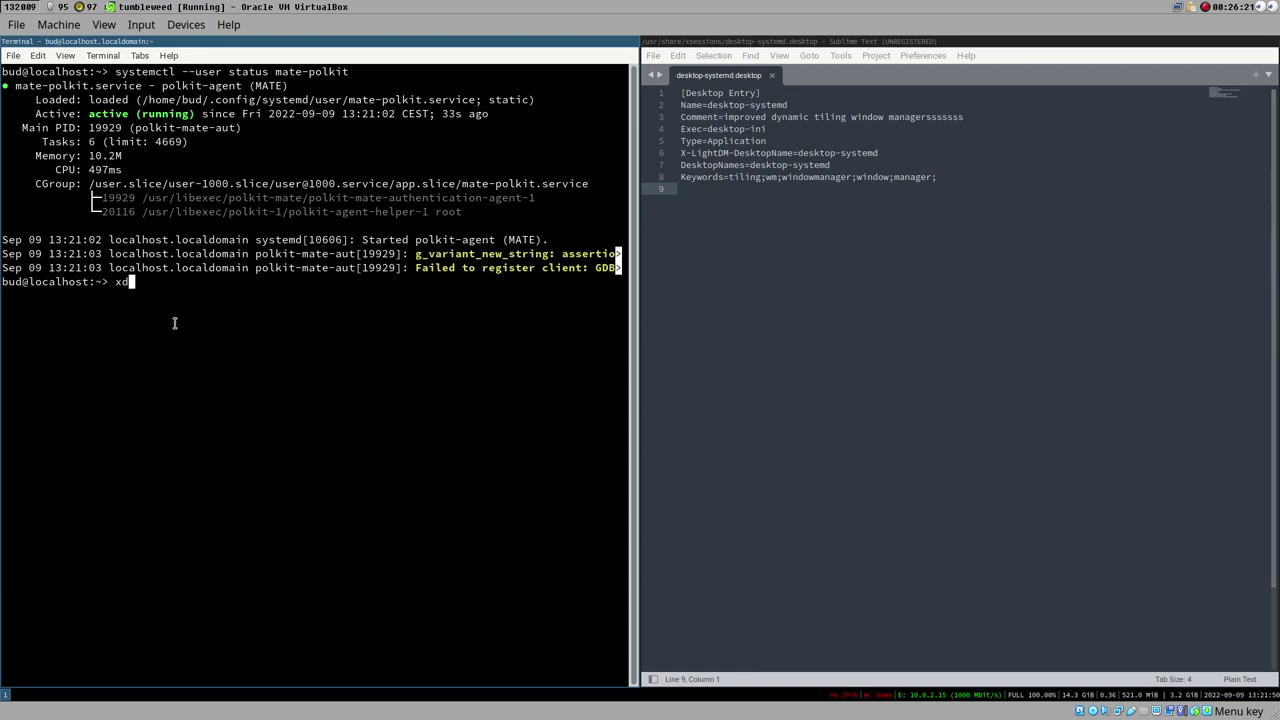
pyautogui.write('g-su -c leafpad')
pyautogui.press('Return')
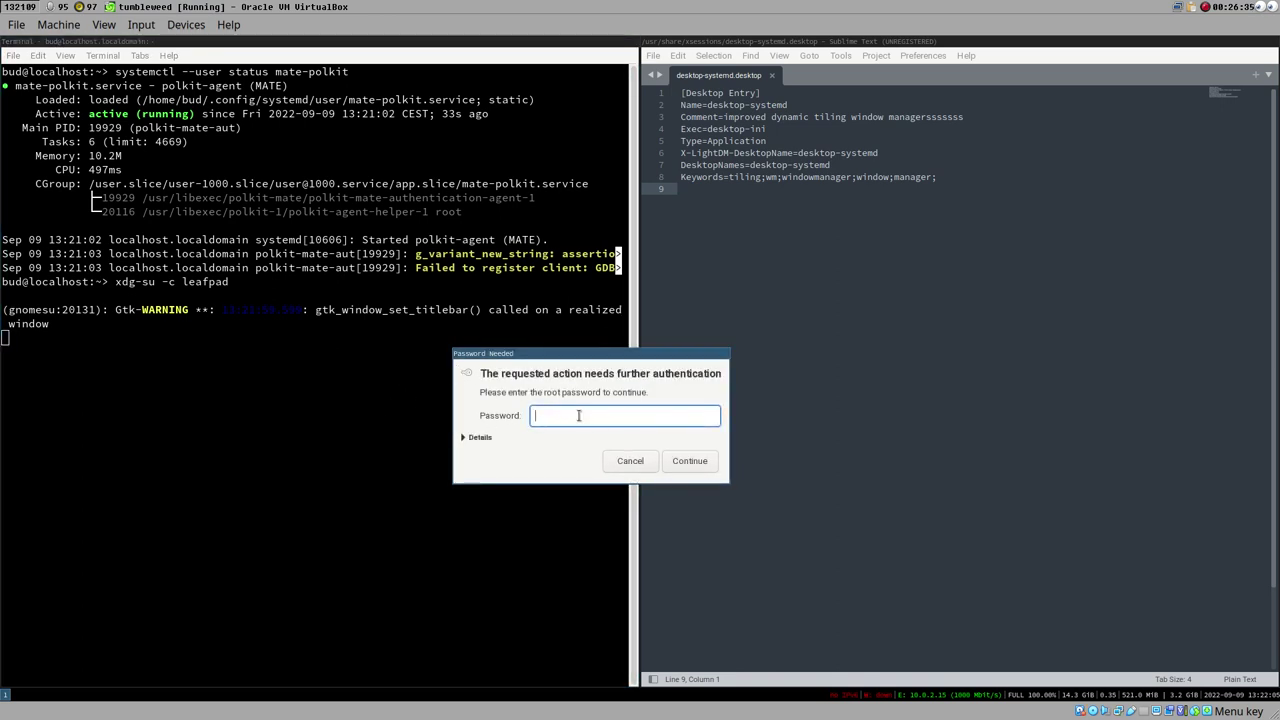
pyautogui.write('••')
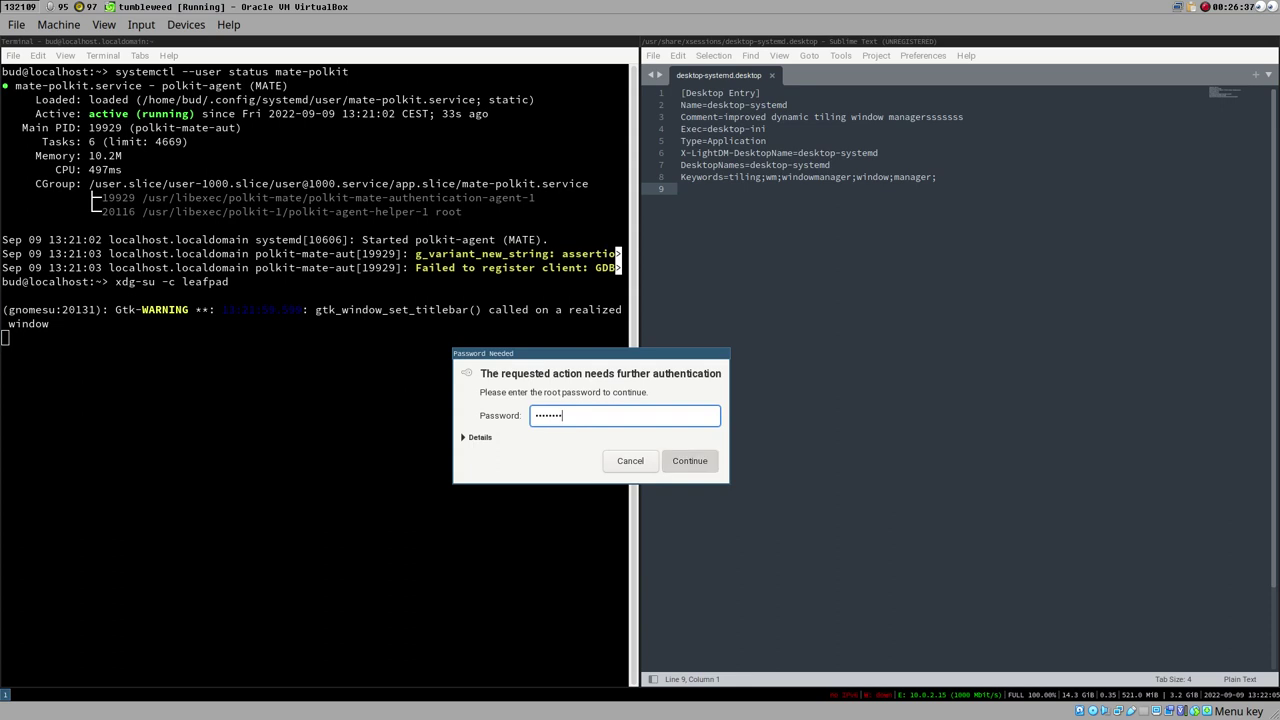
pyautogui.press('Return')
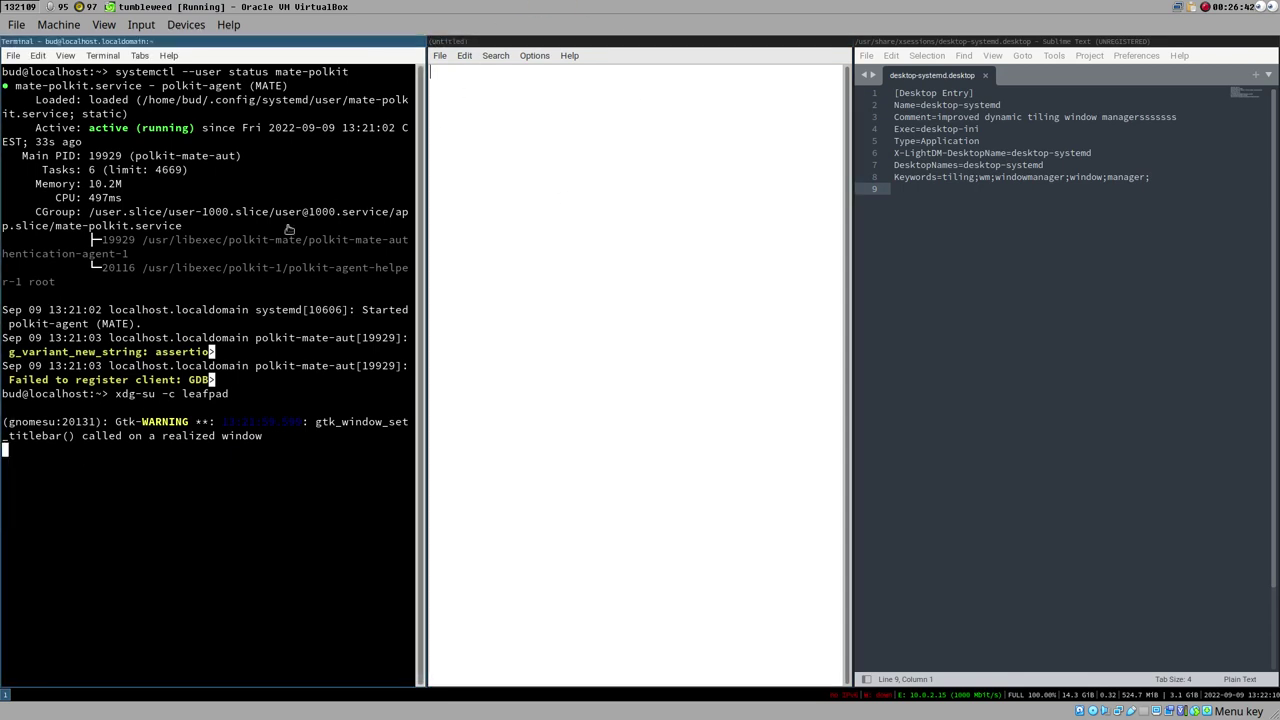
# - Quit the root Leafpad window and narrow the terminal to give Sublime Text more width
pyautogui.click(438, 56)
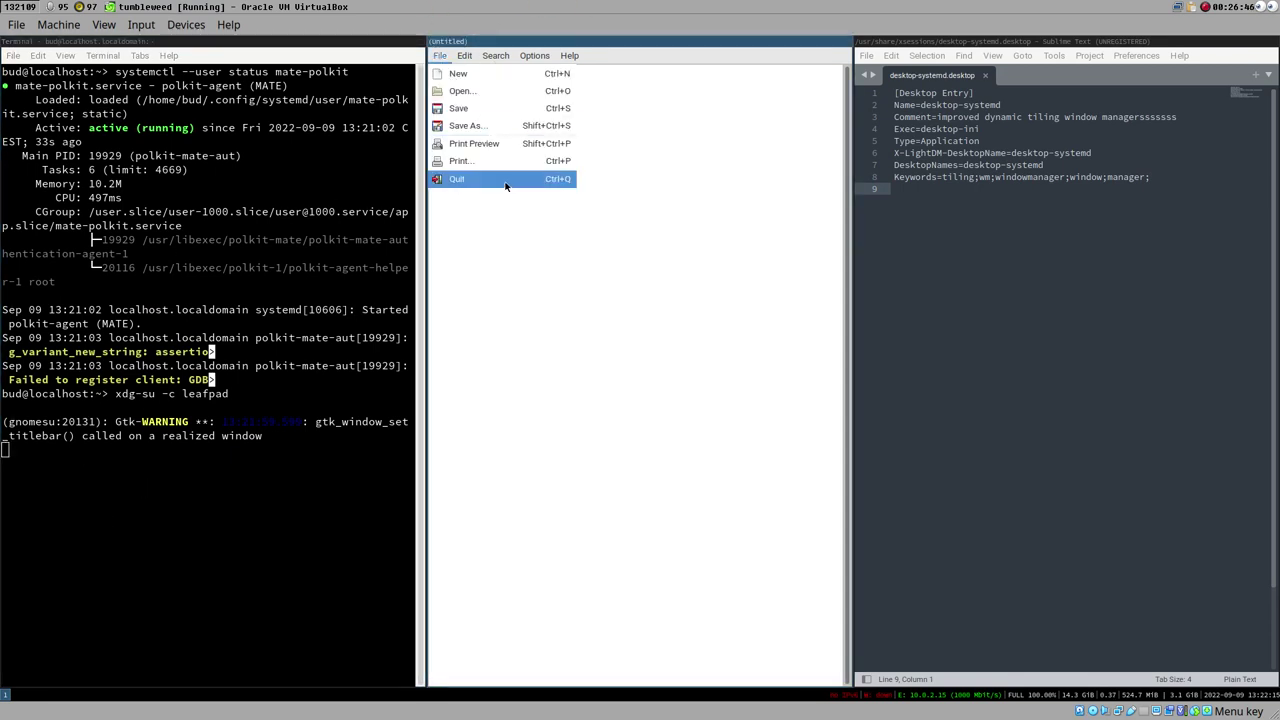
pyautogui.click(511, 183)
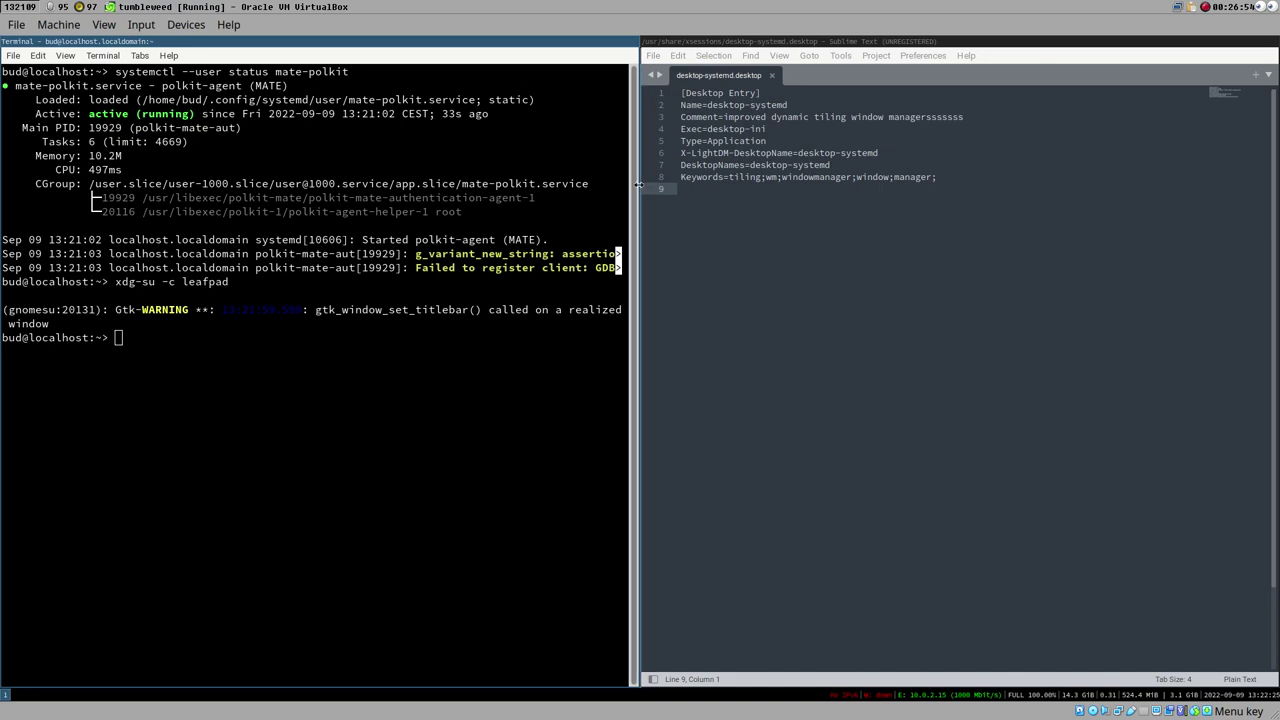
pyautogui.moveTo(640, 189); pyautogui.dragTo(552, 196)
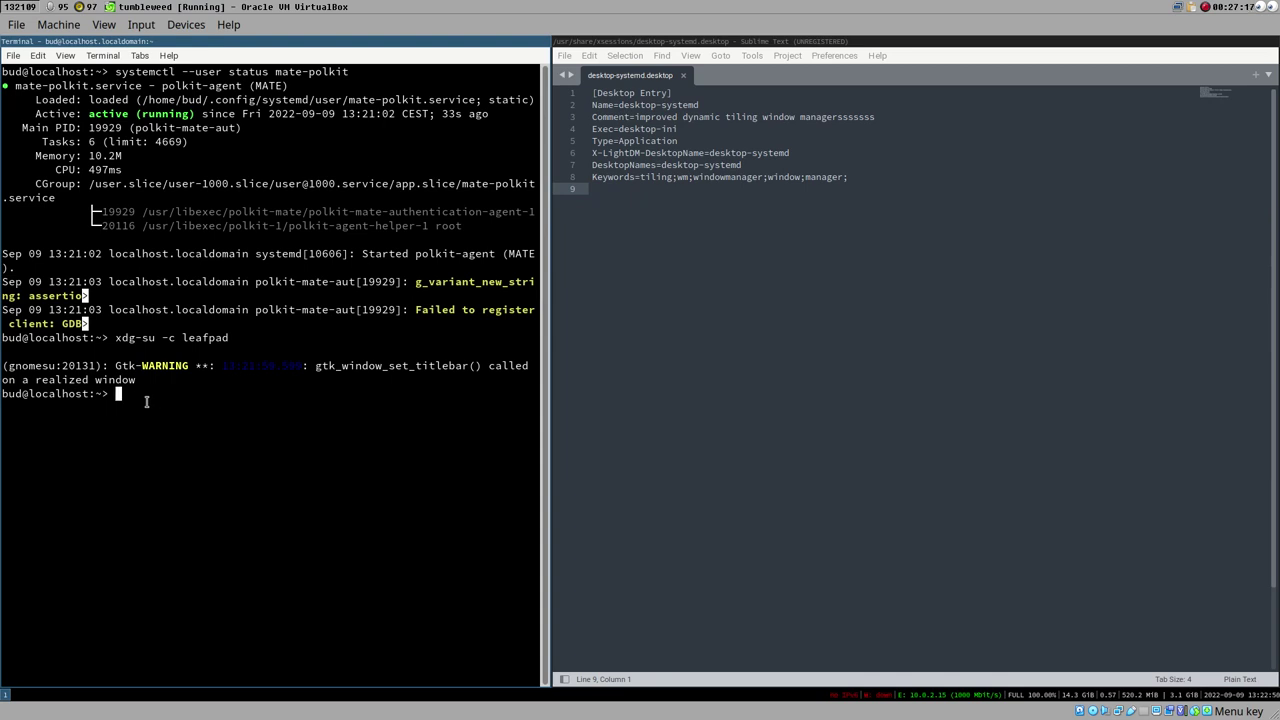
pyautogui.write('pkexec')
pyautogui.press('BackSpace')
pyautogui.press('BackSpace')
pyautogui.press('BackSpace')
pyautogui.press('BackSpace')
pyautogui.press('BackSpace')
pyautogui.press('BackSpace')
# - Try to copy /usr/share/xsessions/desktop-systemd.desktop to /usr/share/xsessions/BACKUP with cp as the regular user
pyautogui.write('cp')
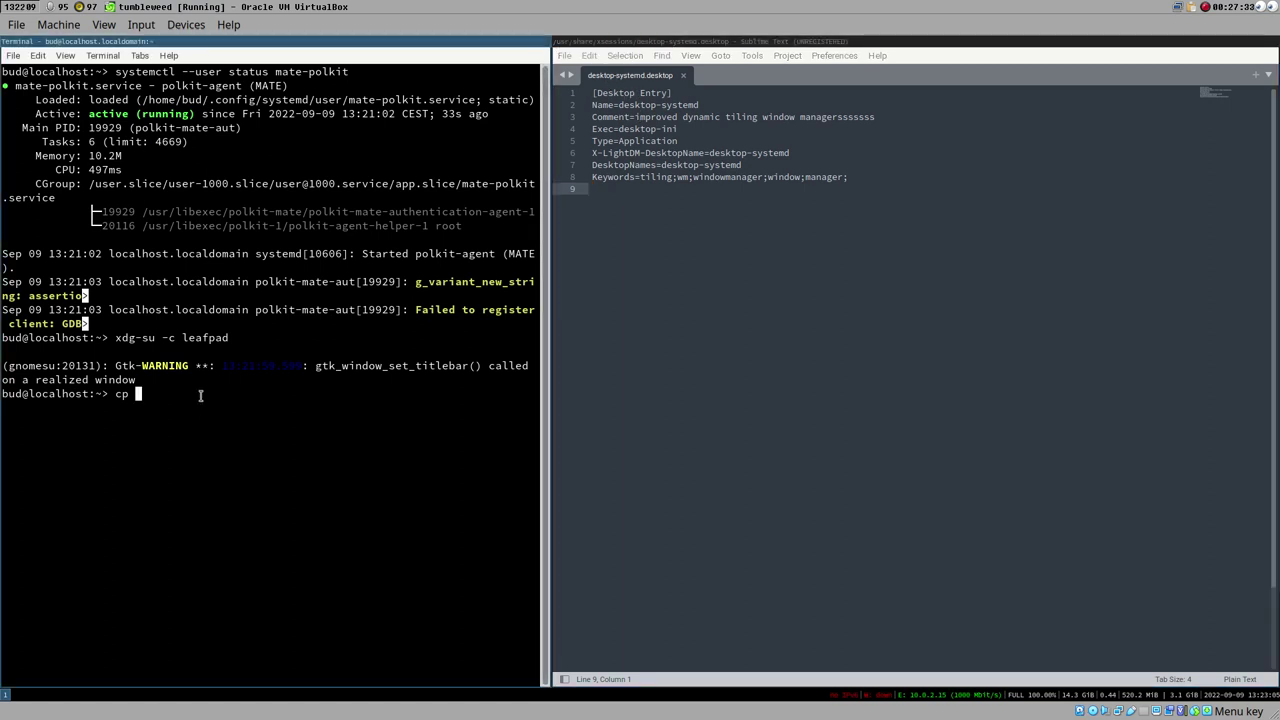
pyautogui.write('/usr/shar')
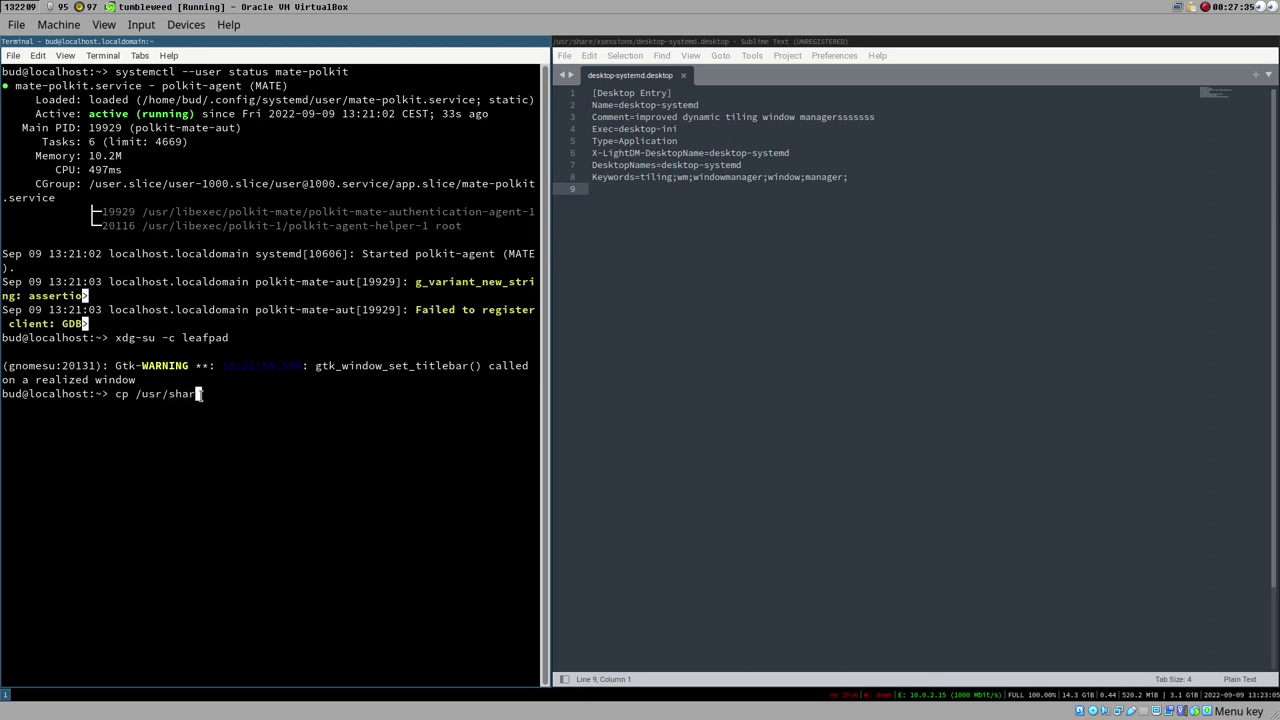
pyautogui.write('e/xsee')
pyautogui.press('BackSpace')
pyautogui.write('ssions/')
pyautogui.write('dew')
pyautogui.press('Tab')
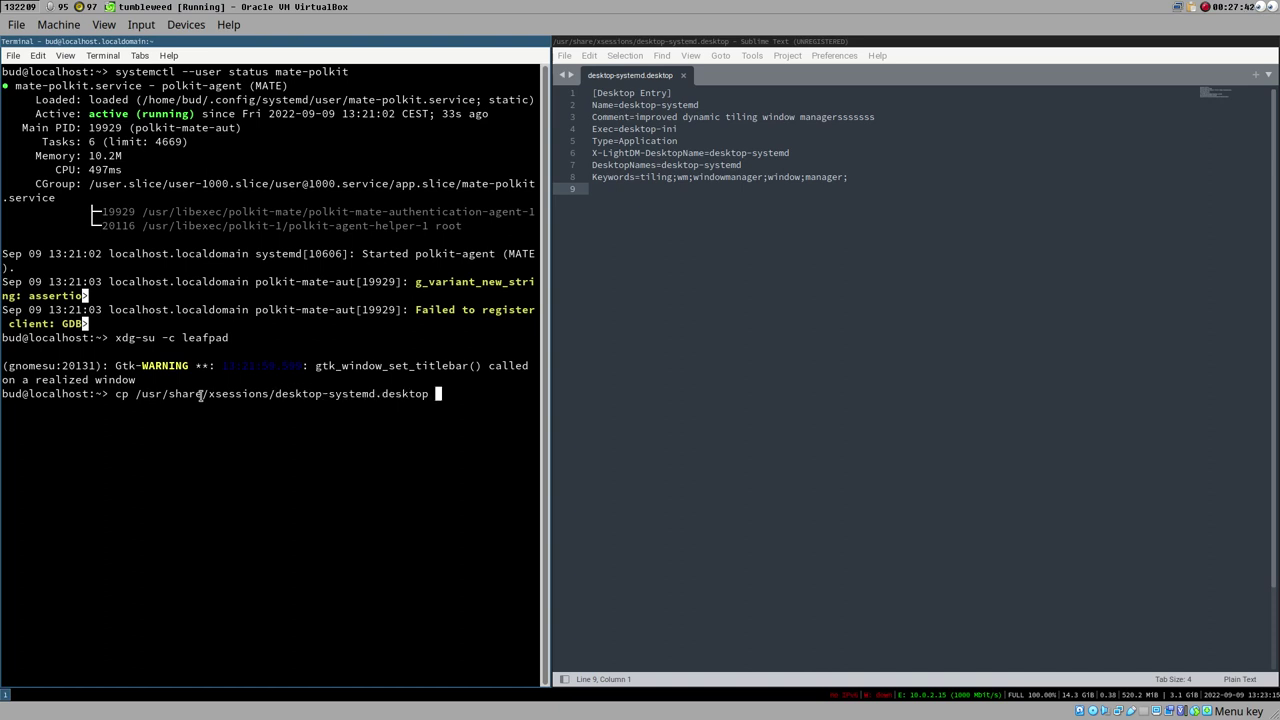
pyautogui.write('/usr/share/xs')
pyautogui.press('Tab')
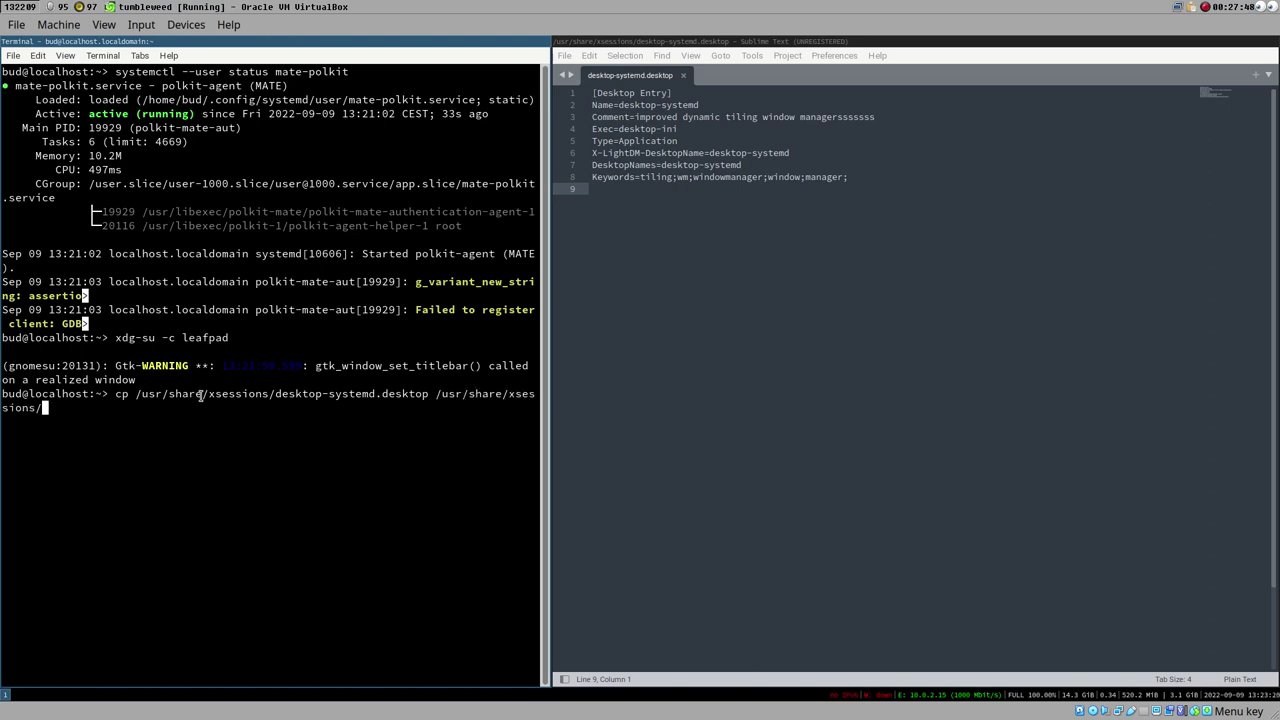
pyautogui.write('BACKUP')
pyautogui.press('Return')
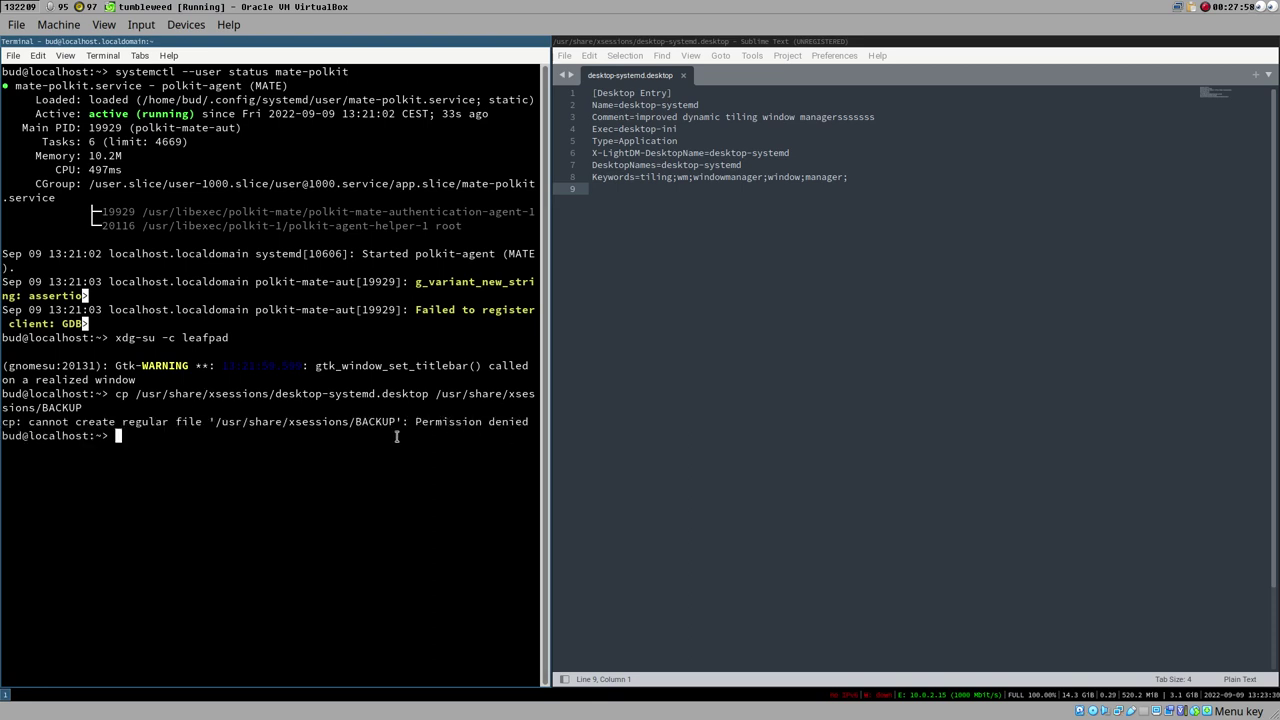
# - Try the copy of desktop-systemd.desktop to /usr/share/xsessions/BACKUP with sudo and cancel it at the root password prompt
pyautogui.press('Up')
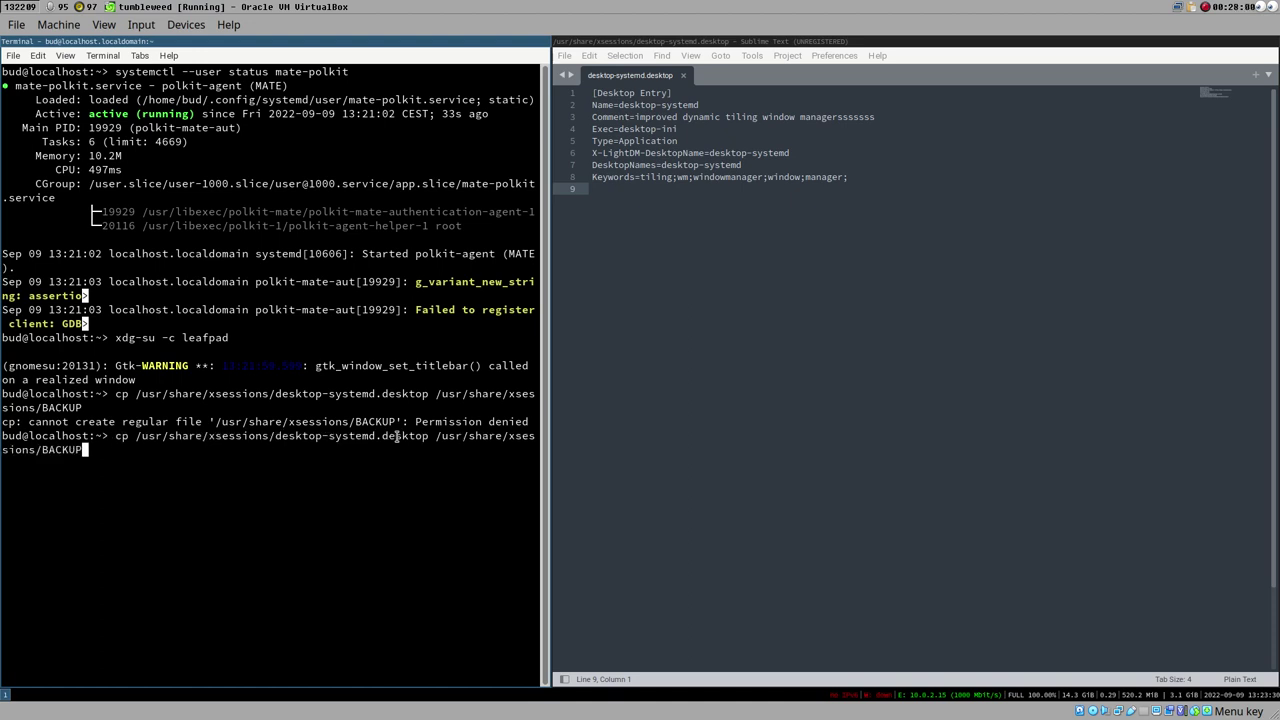
pyautogui.press('Left')
pyautogui.press('Left')
pyautogui.press('Left')
pyautogui.press('Left')
pyautogui.press('Left')
pyautogui.press('Left')
pyautogui.press('Left')
pyautogui.press('Left')
pyautogui.press('Left')
pyautogui.press('Left')
pyautogui.press('Left')
pyautogui.press('Left')
pyautogui.press('Left')
pyautogui.press('Left')
pyautogui.press('Left')
pyautogui.press('Left')
pyautogui.press('Left')
pyautogui.press('Left')
pyautogui.press('Left')
pyautogui.press('Left')
pyautogui.press('Left')
pyautogui.press('Left')
pyautogui.press('Left')
pyautogui.press('Left')
pyautogui.press('Left')
pyautogui.press('Left')
pyautogui.press('Left')
pyautogui.press('Left')
pyautogui.press('Left')
pyautogui.press('Left')
pyautogui.press('Left')
pyautogui.press('Left')
pyautogui.press('Left')
pyautogui.press('Left')
pyautogui.press('Left')
pyautogui.press('Left')
pyautogui.press('Left')
pyautogui.press('Left')
pyautogui.press('Left')
pyautogui.press('Left')
pyautogui.press('Left')
pyautogui.press('Left')
pyautogui.press('Left')
pyautogui.press('Left')
pyautogui.press('Left')
pyautogui.write('sudo')
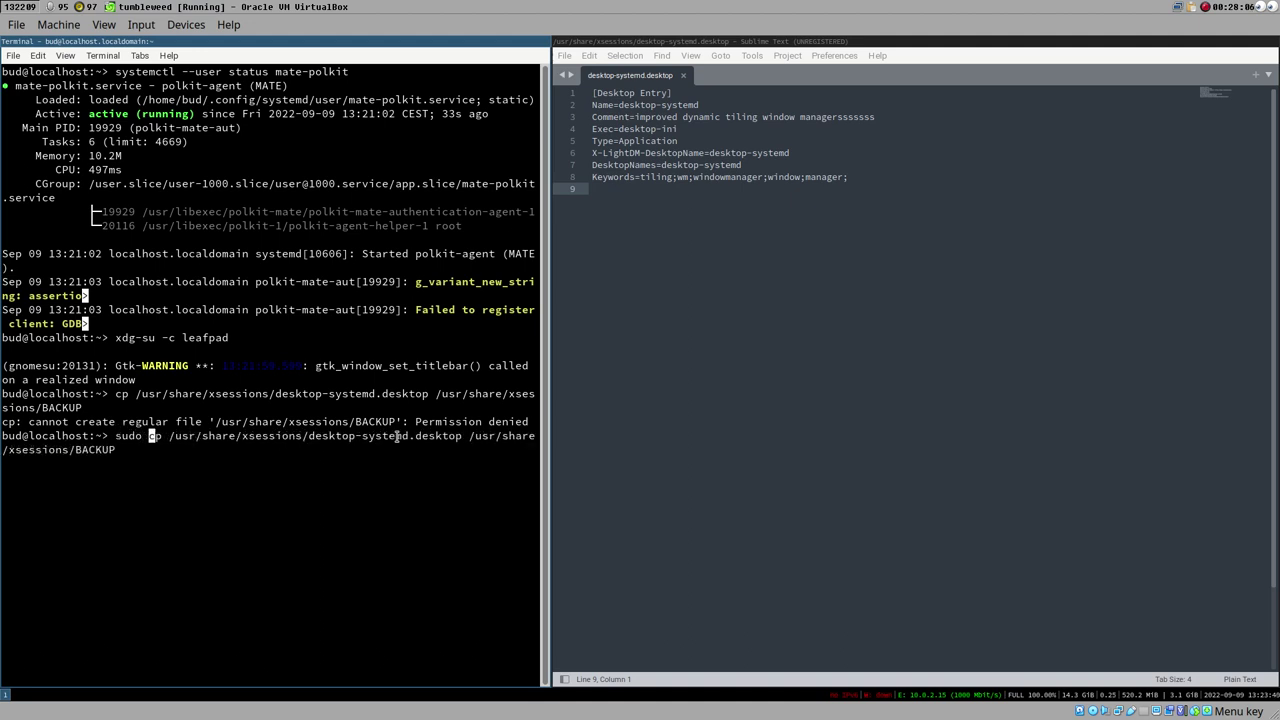
pyautogui.press('Return')
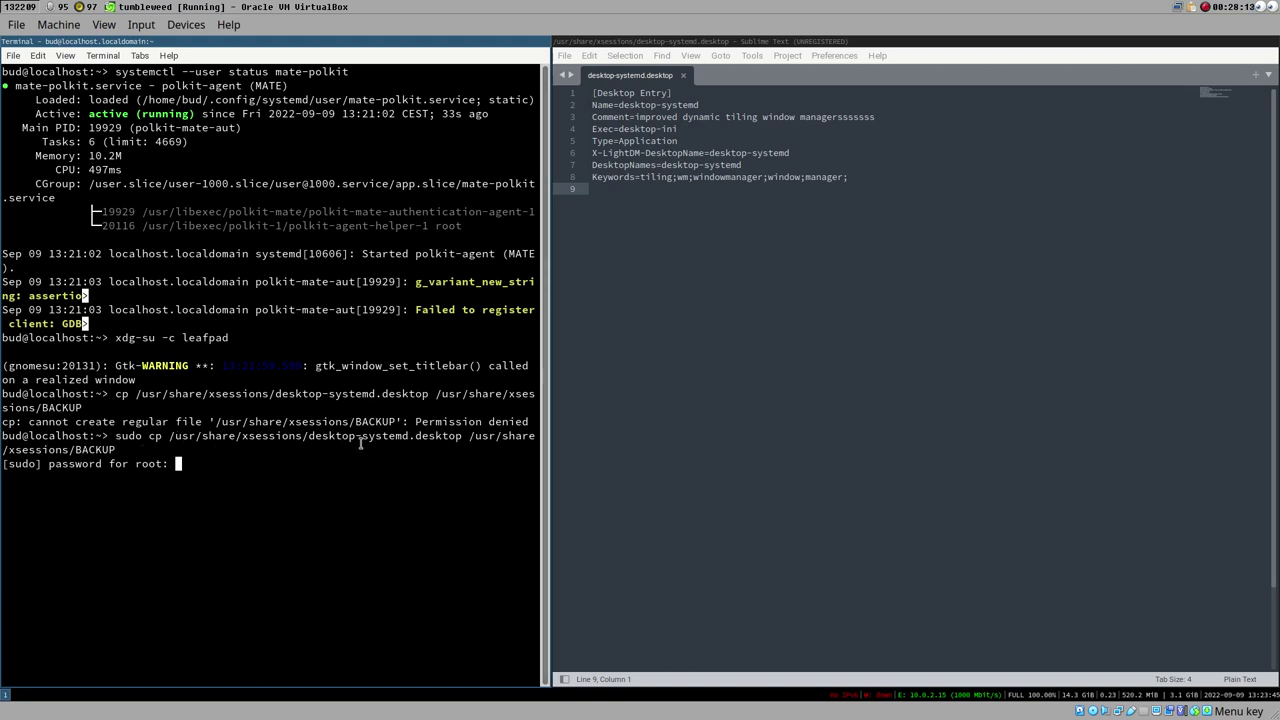
pyautogui.hotkey('ctrl', 'c')
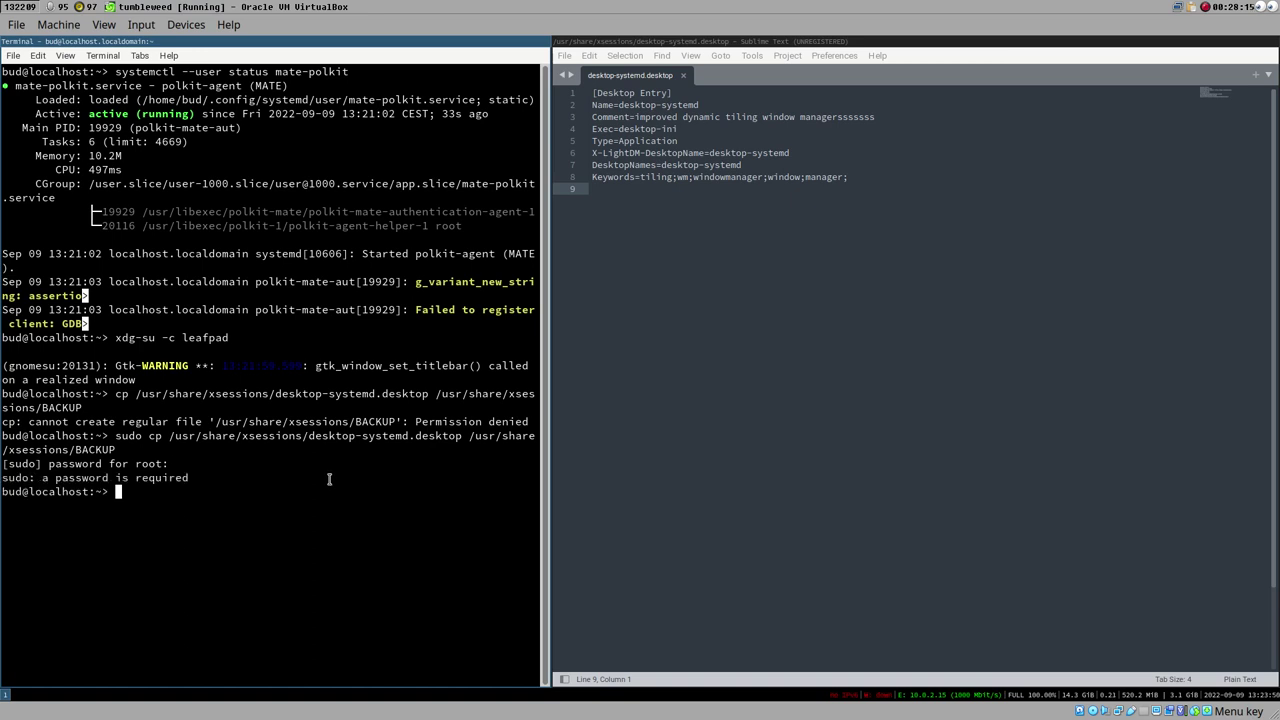
# - Copy /usr/share/xsessions/desktop-systemd.desktop to /usr/share/xsessions/BACKUP with pkexec cp, entering the root password in the authentication dialog
pyautogui.press('Up')
pyautogui.press('Left')
pyautogui.press('Left')
pyautogui.press('Left')
pyautogui.press('Left')
pyautogui.press('Left')
pyautogui.press('Left')
pyautogui.press('Left')
pyautogui.press('Left')
pyautogui.press('Left')
pyautogui.press('Left')
pyautogui.press('Left')
pyautogui.press('Left')
pyautogui.press('Left')
pyautogui.press('Left')
pyautogui.press('Left')
pyautogui.press('Left')
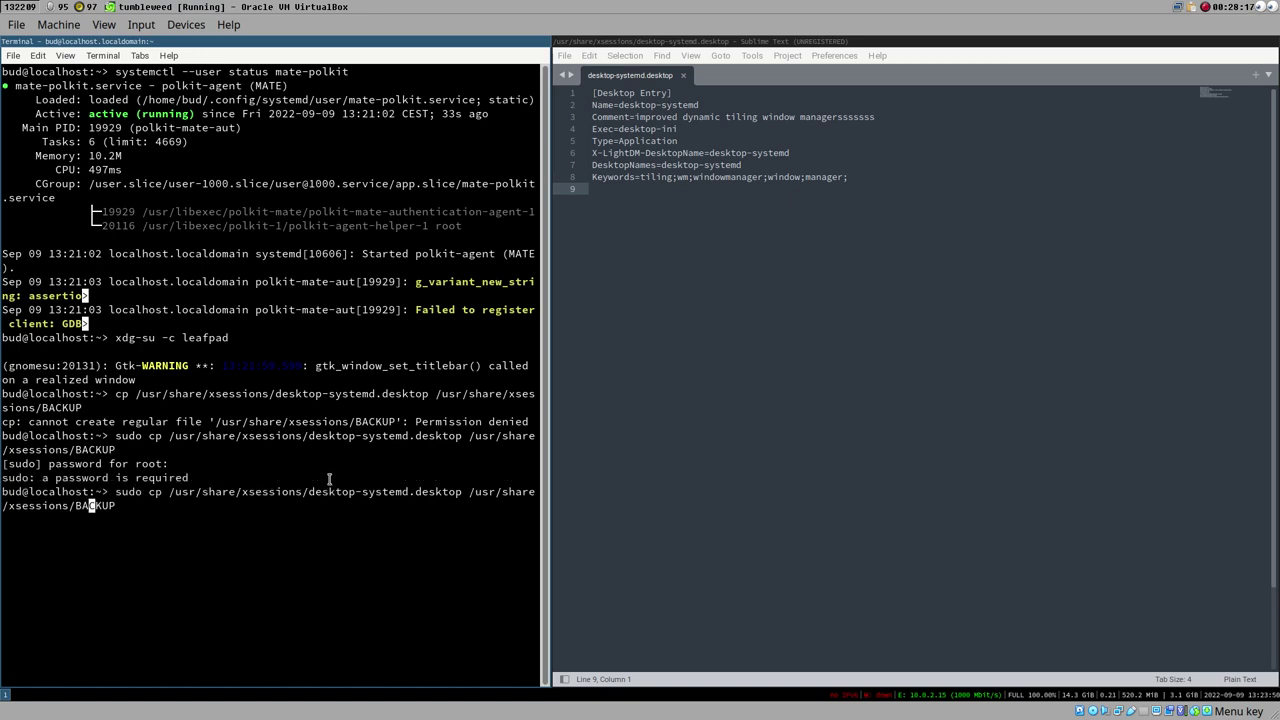
pyautogui.press('Left')
pyautogui.press('Left')
pyautogui.press('Left')
pyautogui.press('Left')
pyautogui.press('Left')
pyautogui.press('Left')
pyautogui.press('Left')
pyautogui.press('Left')
pyautogui.press('Left')
pyautogui.press('Left')
pyautogui.press('Left')
pyautogui.press('Left')
pyautogui.press('Left')
pyautogui.press('Left')
pyautogui.press('Left')
pyautogui.press('Left')
pyautogui.press('Left')
pyautogui.press('Left')
pyautogui.press('Left')
pyautogui.press('Left')
pyautogui.press('Left')
pyautogui.press('Left')
pyautogui.press('Left')
pyautogui.press('Left')
pyautogui.press('Left')
pyautogui.press('Left')
pyautogui.press('Left')
pyautogui.press('Left')
pyautogui.press('Left')
pyautogui.press('Left')
pyautogui.press('BackSpace')
pyautogui.press('BackSpace')
pyautogui.press('BackSpace')
pyautogui.press('BackSpace')
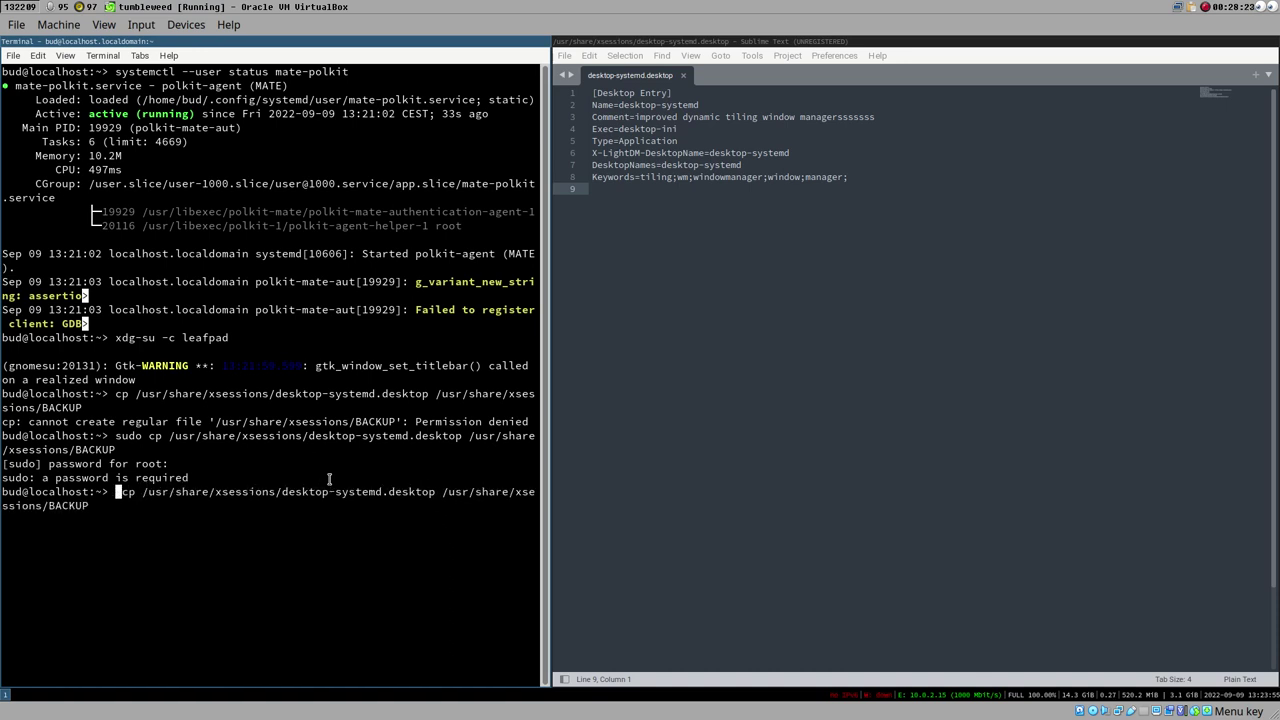
pyautogui.write('pkesx')
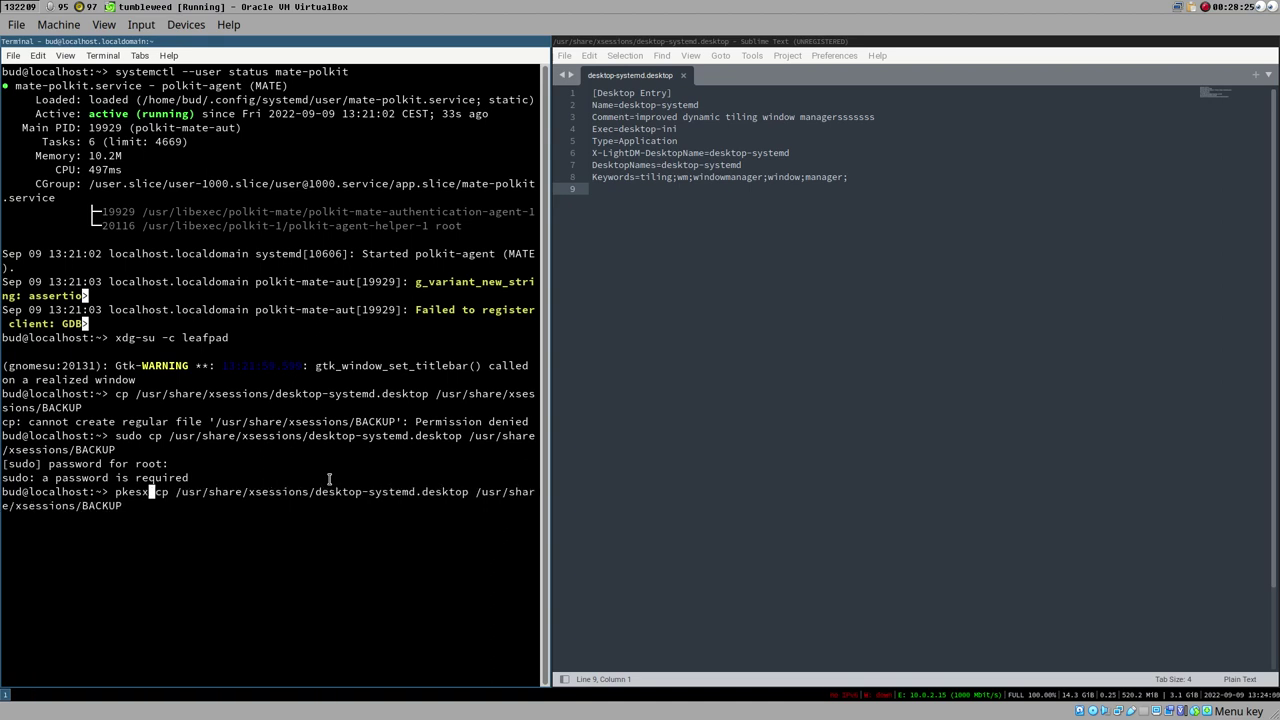
pyautogui.press('BackSpace')
pyautogui.press('BackSpace')
pyautogui.write('xec')
pyautogui.press('Return')
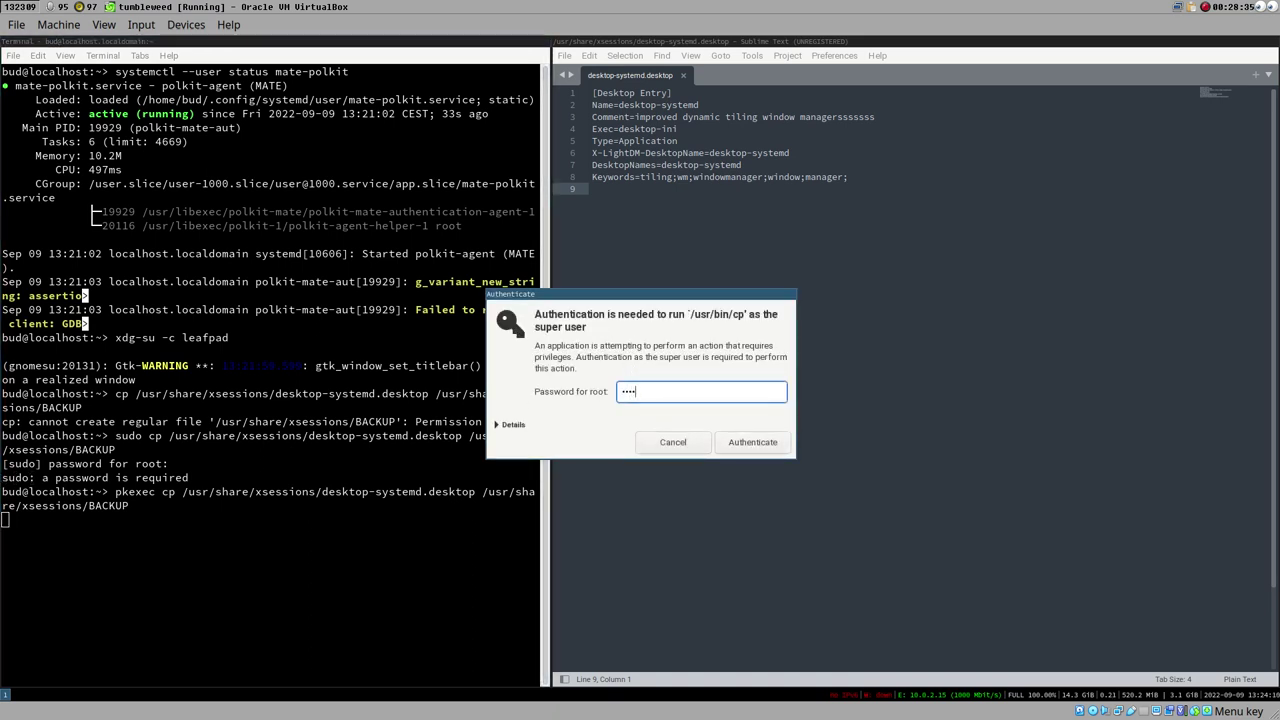
pyautogui.write('•••')
pyautogui.press('Return')
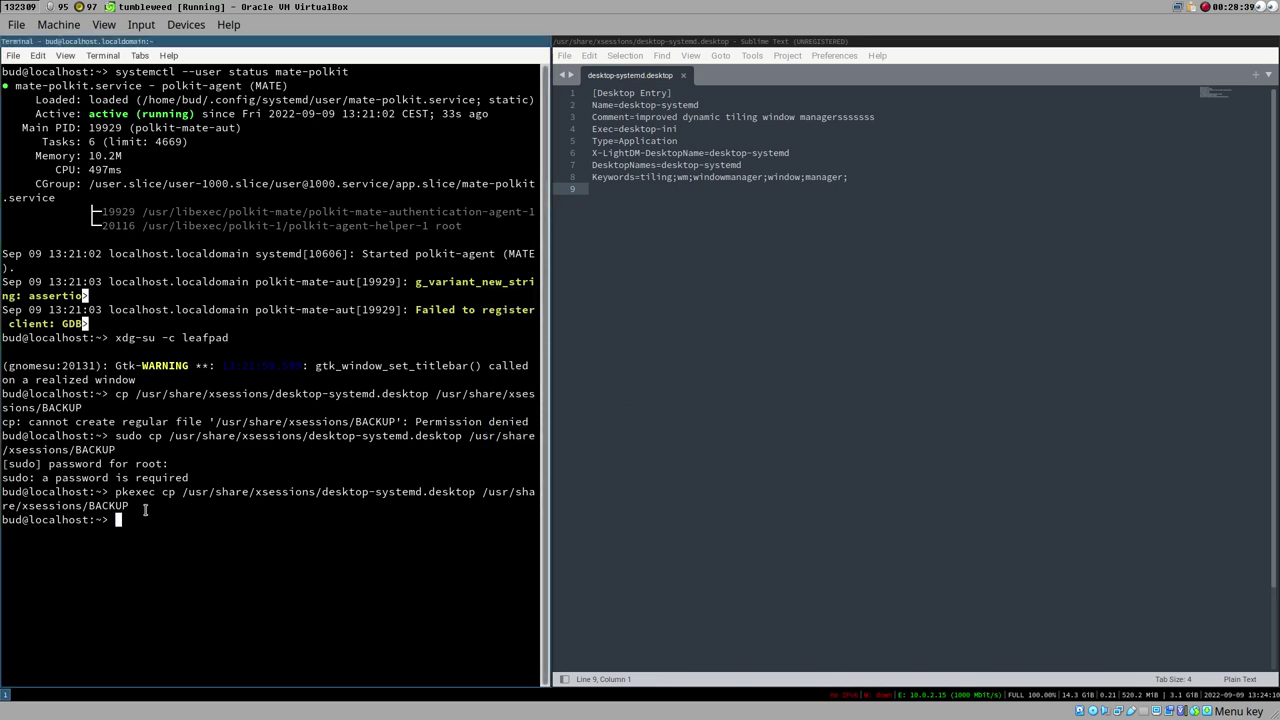
# - Change to the /usr/share/xsessions/ directory and list its files
pyautogui.write('cd /usr/share/xse')
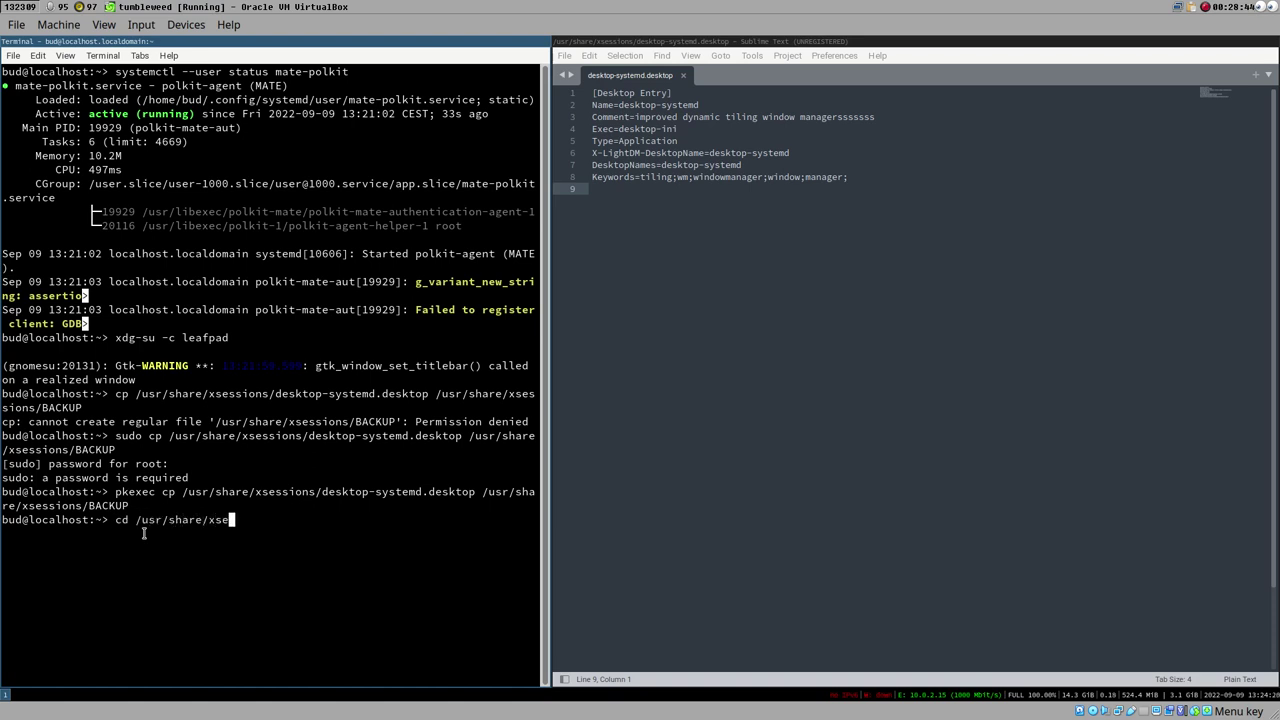
pyautogui.write('ssions/')
pyautogui.press('Return')
pyautogui.write('ls')
pyautogui.press('Return')
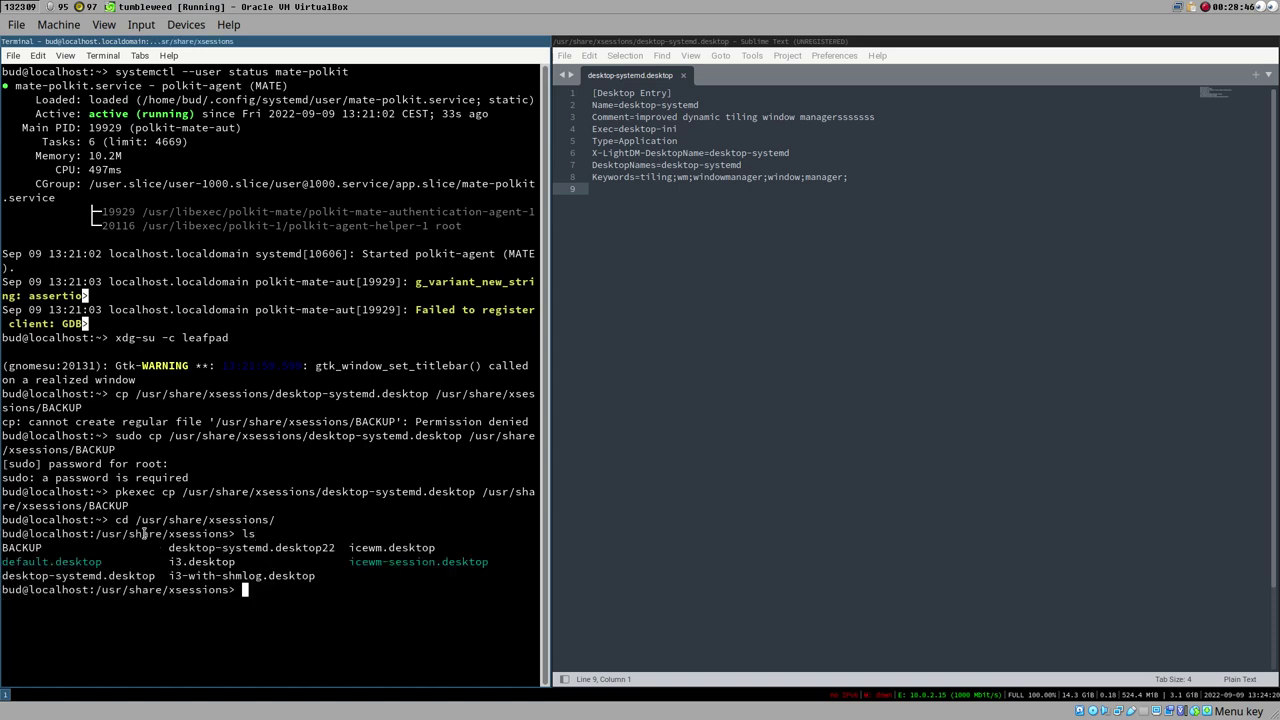
# - Examine the BACKUP entry in the listing and compare the sudo and pkexec versions of the copy command in the terminal
pyautogui.doubleClick(22, 547)
pyautogui.click(115, 492)
pyautogui.moveTo(115, 492); pyautogui.dragTo(190, 507)
pyautogui.click(118, 436)
pyautogui.doubleClick(119, 436)
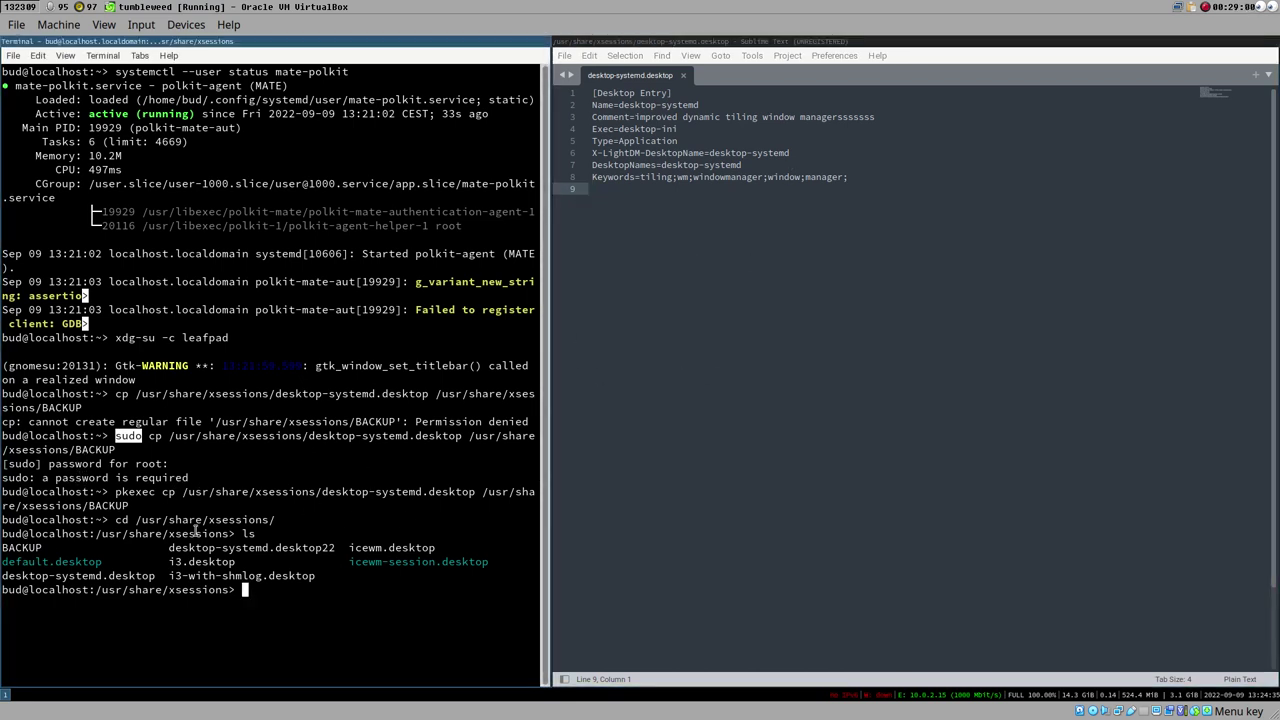
pyautogui.click(151, 497)
pyautogui.doubleClick(120, 492)
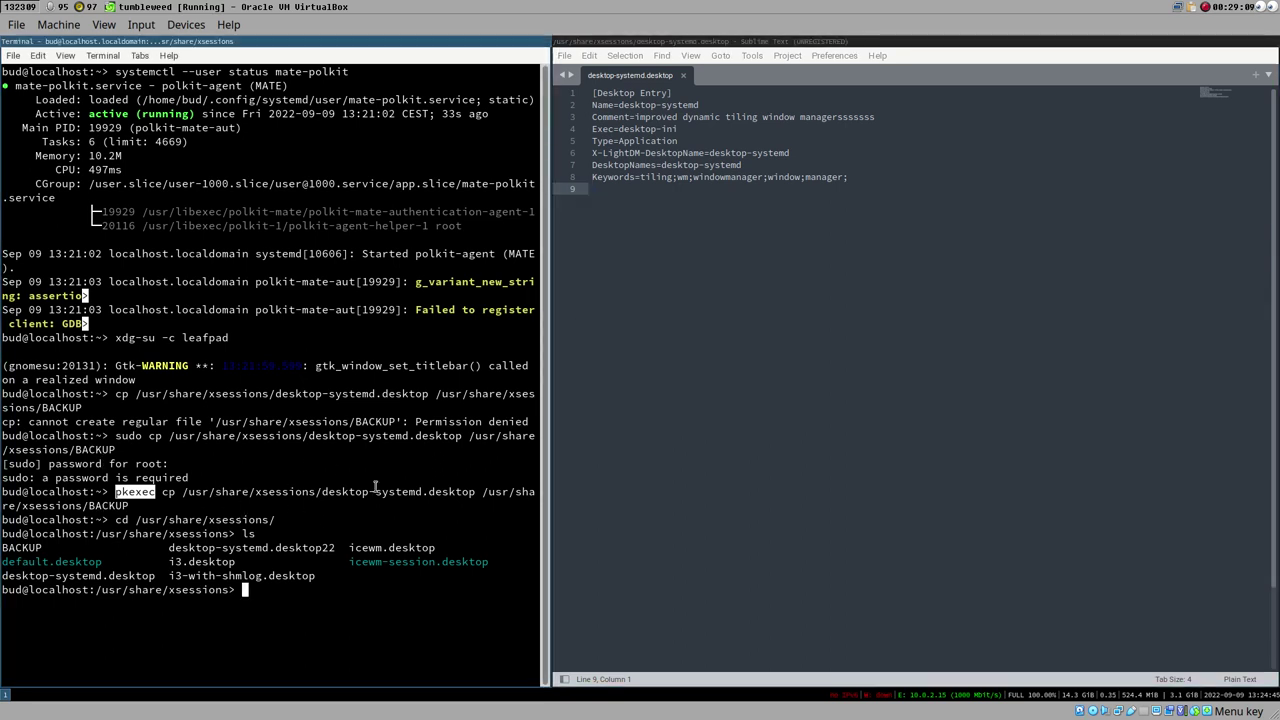
pyautogui.click(200, 475)
pyautogui.doubleClick(125, 504)
pyautogui.click(128, 500)
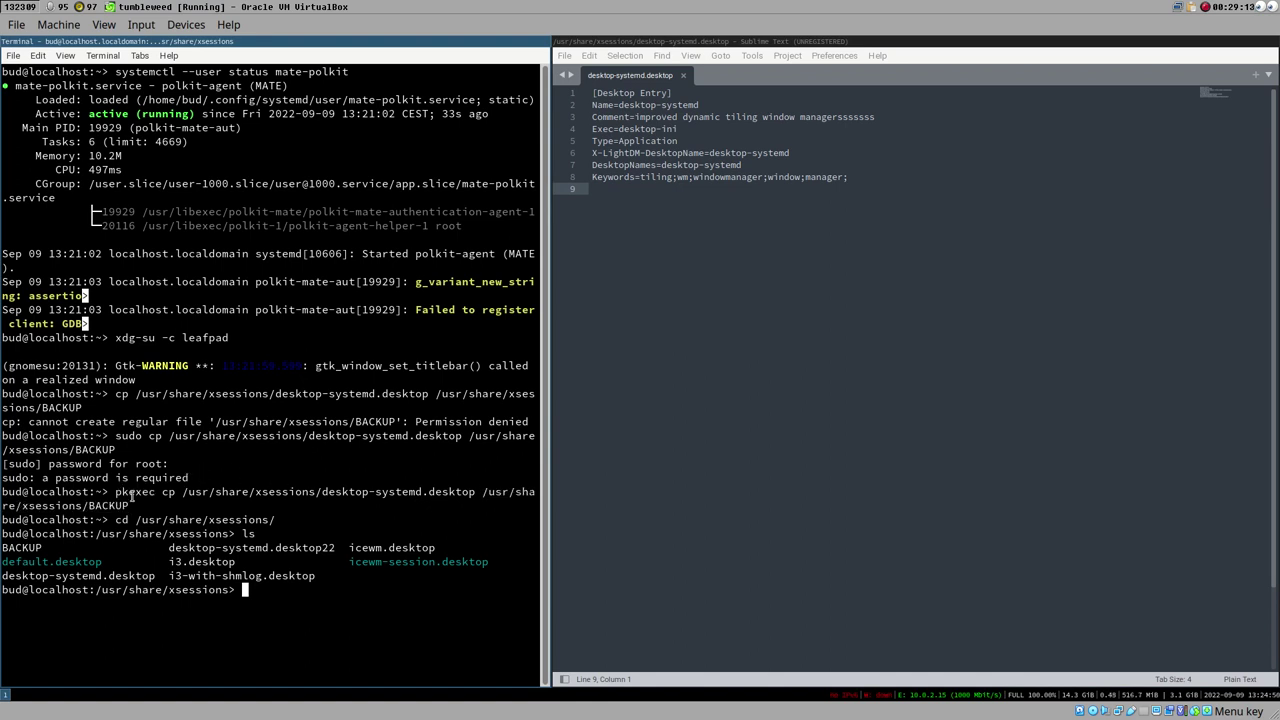
pyautogui.doubleClick(131, 495)
pyautogui.click(674, 320)
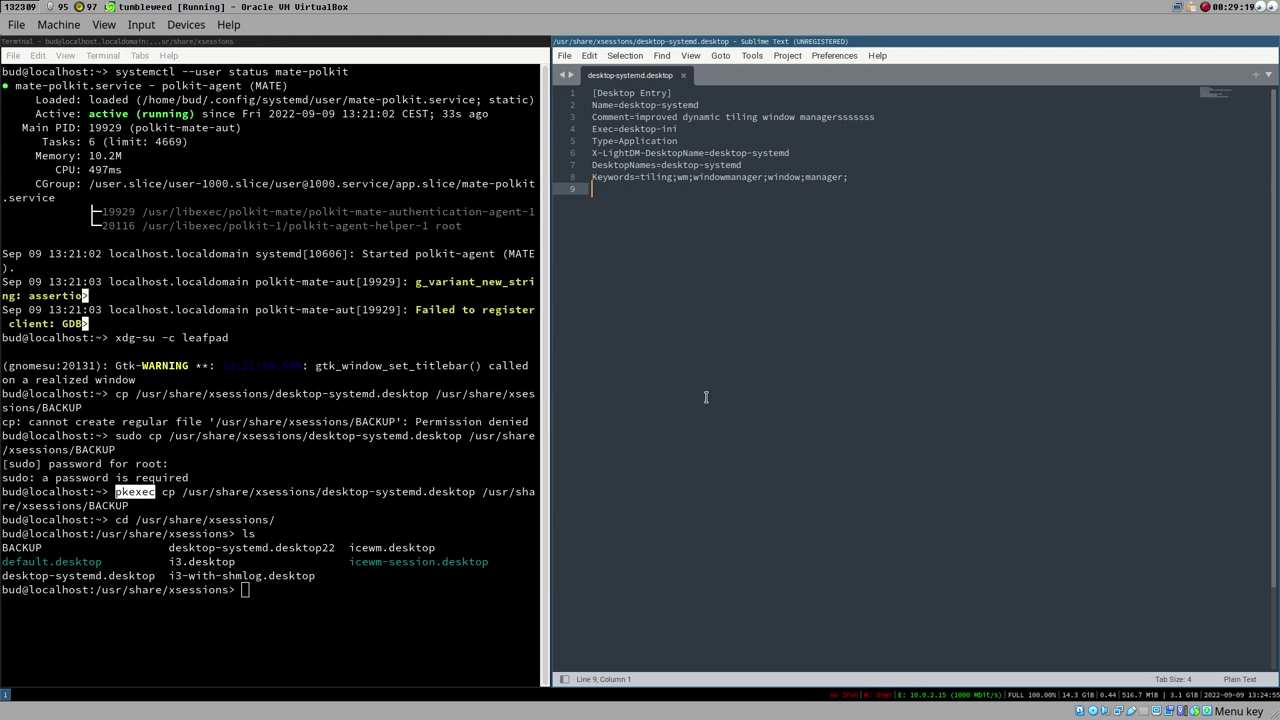
pyautogui.click(215, 506)
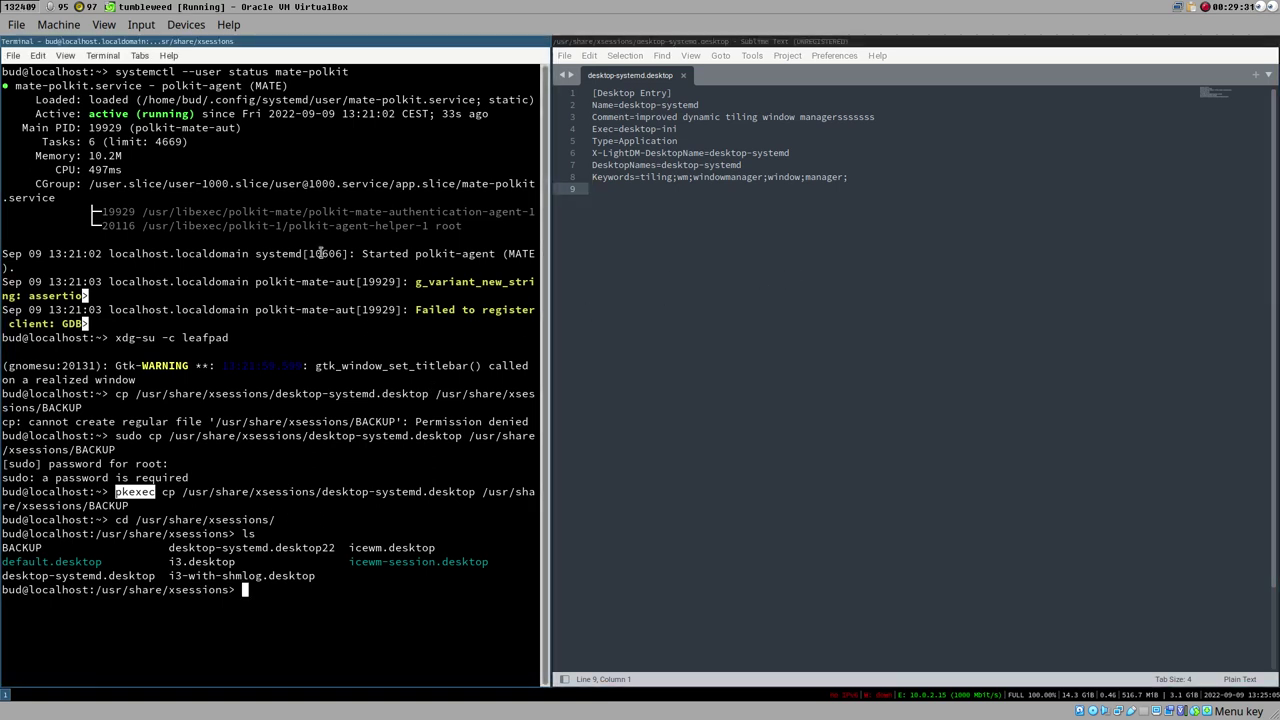
pyautogui.press('super+d')
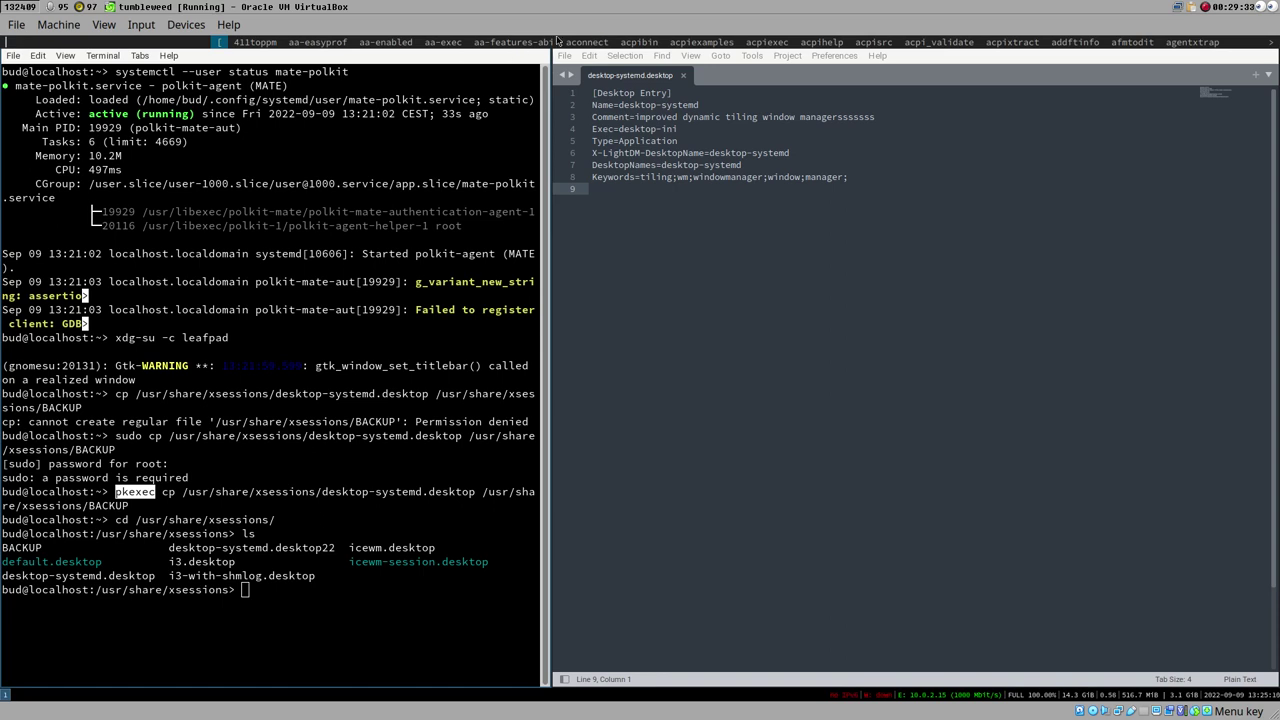
pyautogui.press('Escape')
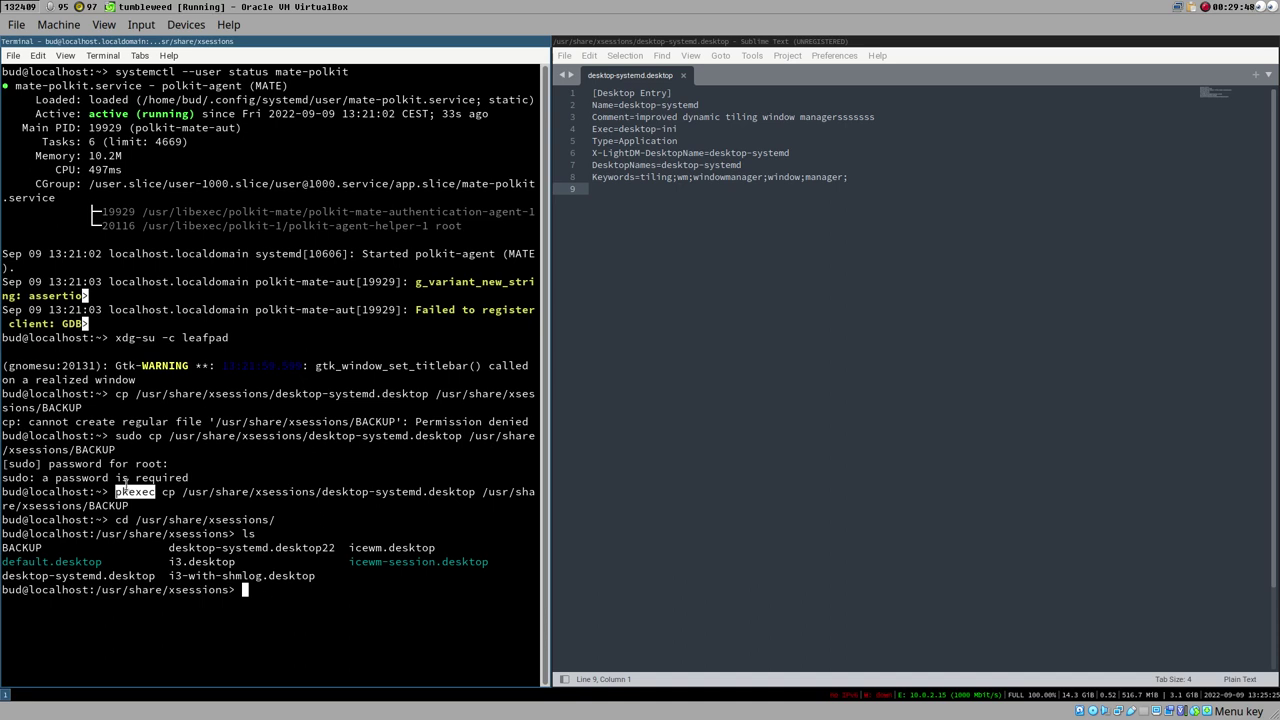
pyautogui.click(114, 492)
# - Write the example command sudo mycoolscript at the terminal prompt without running it
pyautogui.write('sudo myc')
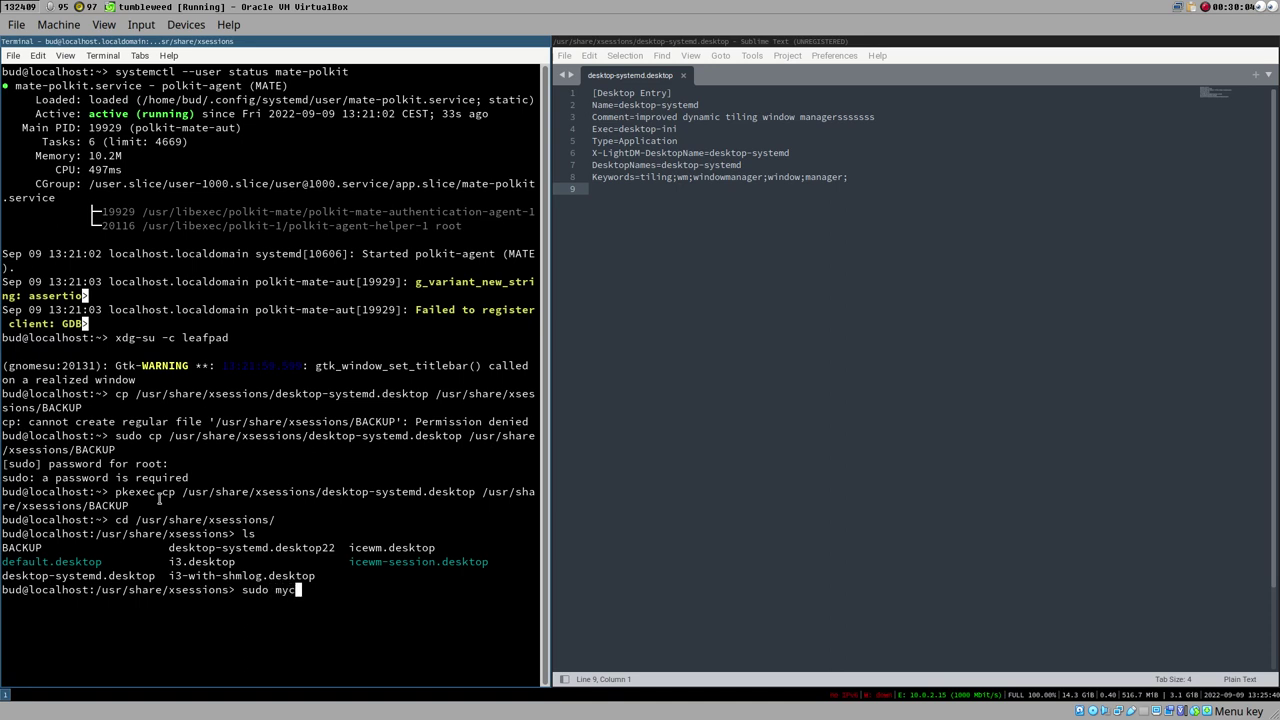
pyautogui.write('ool scrip[')
pyautogui.press('BackSpace')
pyautogui.press('BackSpace')
pyautogui.press('BackSpace')
pyautogui.press('BackSpace')
pyautogui.press('BackSpace')
pyautogui.press('BackSpace')
pyautogui.press('BackSpace')
pyautogui.write('script')
# - Examine the sudo and mycoolscript parts of the example command against the earlier pkexec cp command
pyautogui.moveTo(278, 596); pyautogui.dragTo(361, 595)
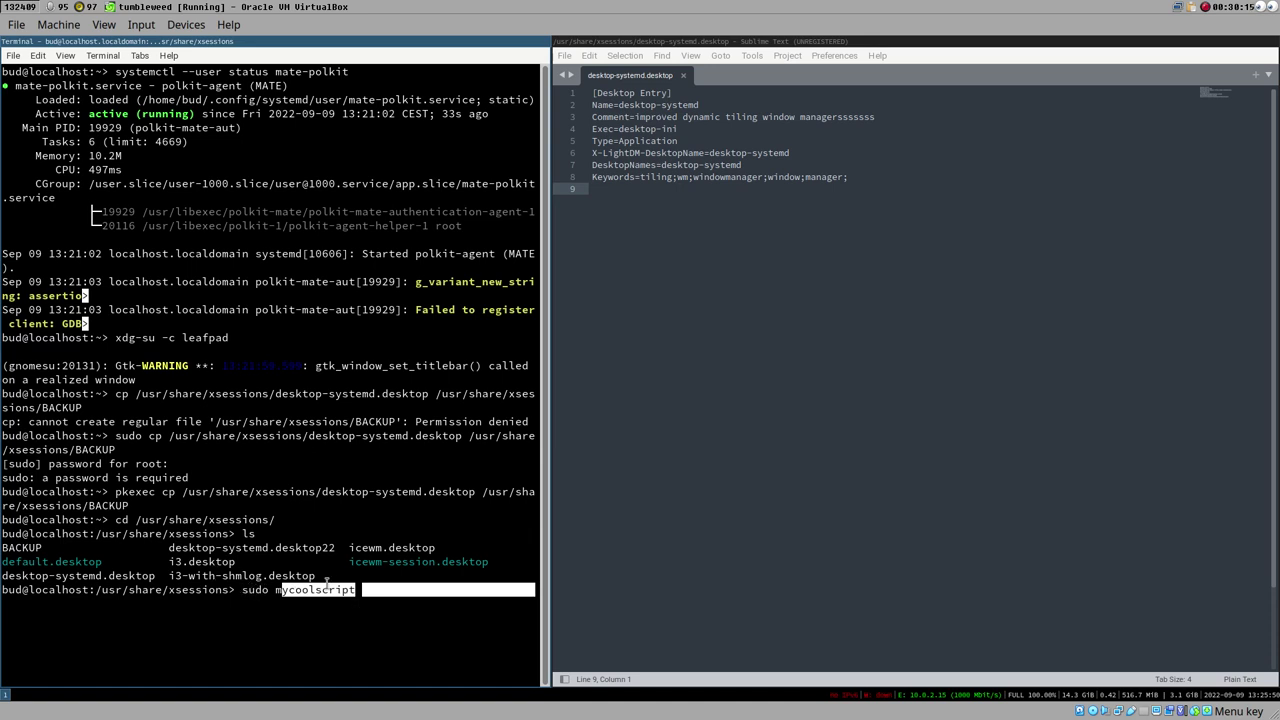
pyautogui.doubleClick(308, 598)
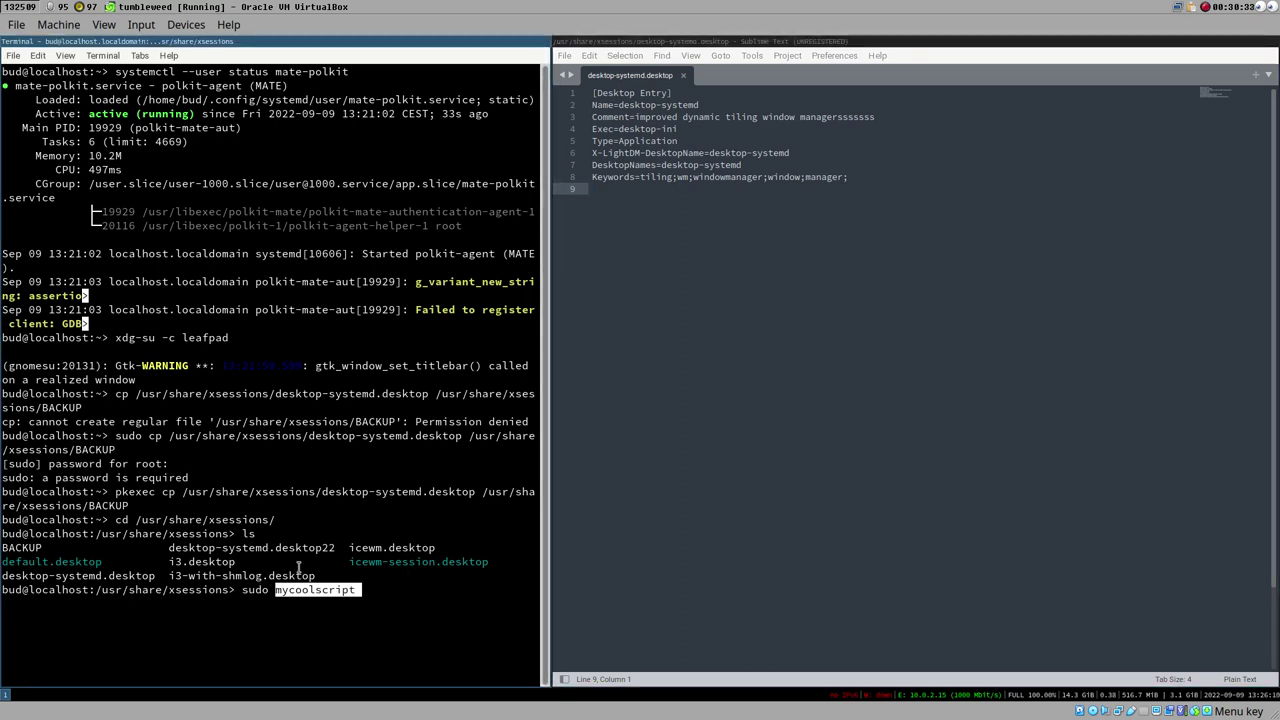
pyautogui.click(245, 590)
pyautogui.doubleClick(247, 590)
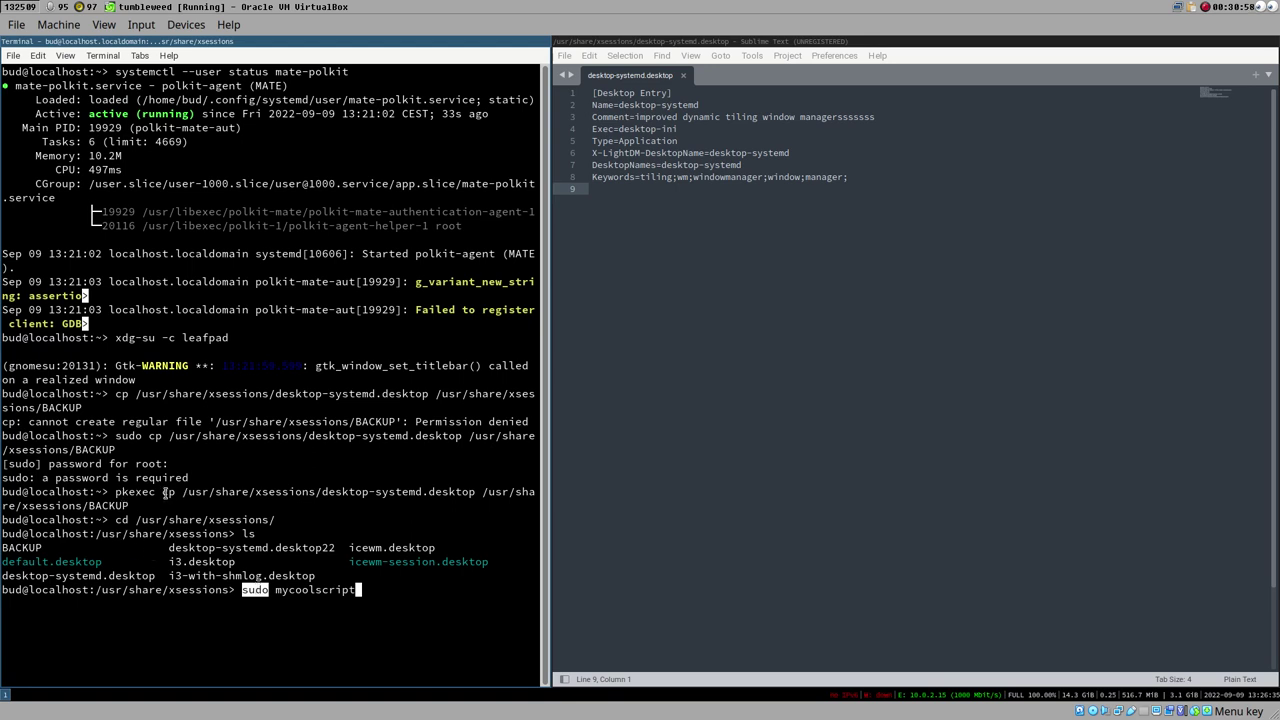
pyautogui.moveTo(162, 492); pyautogui.dragTo(177, 492)
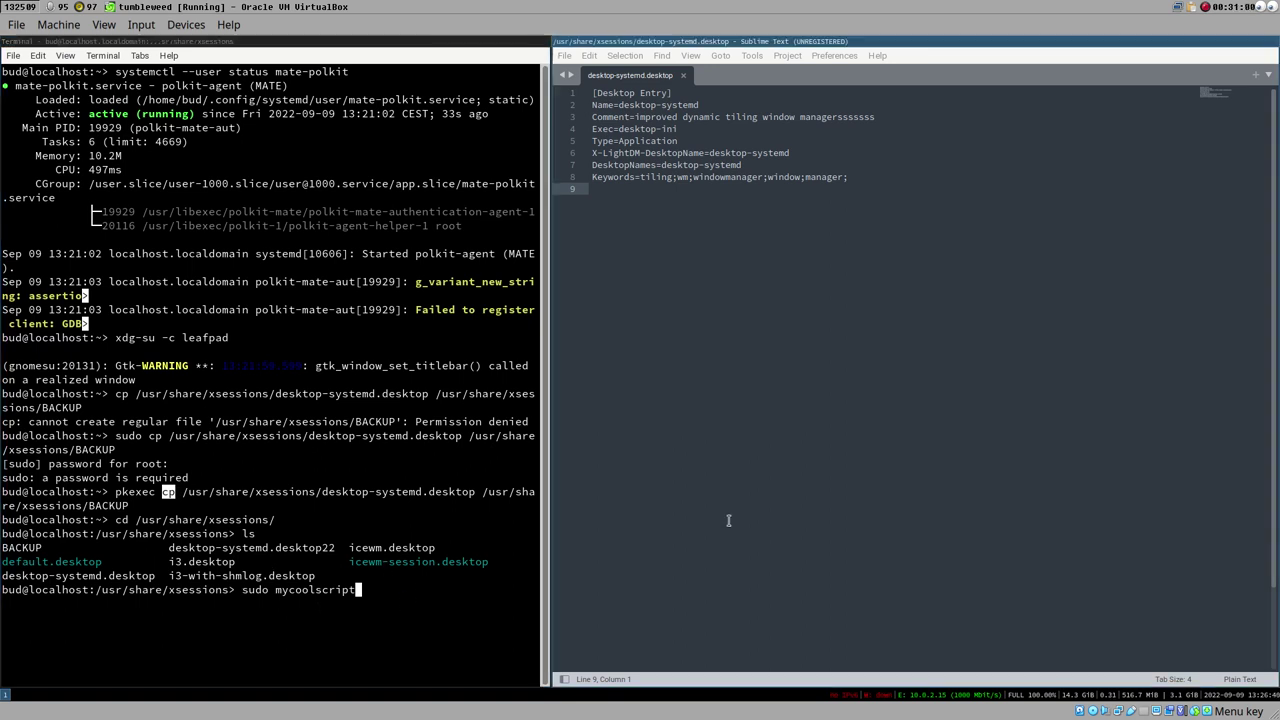
pyautogui.click(775, 481)
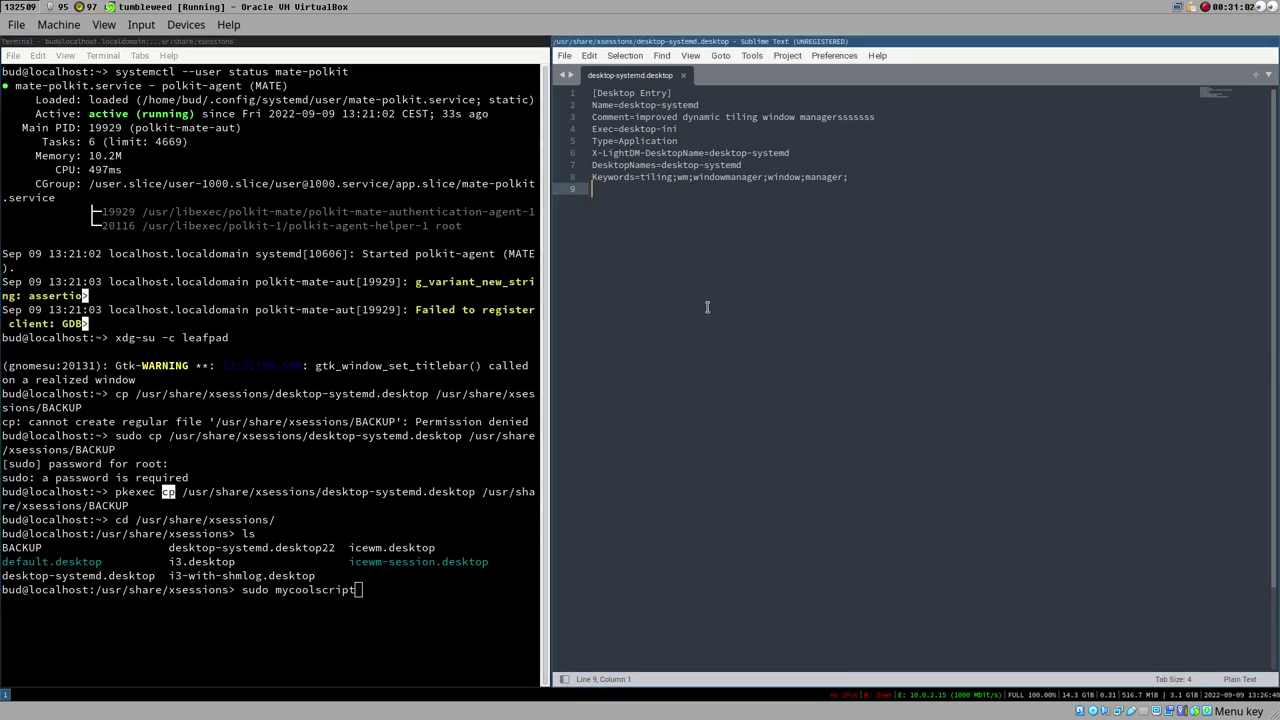
pyautogui.click(327, 580)
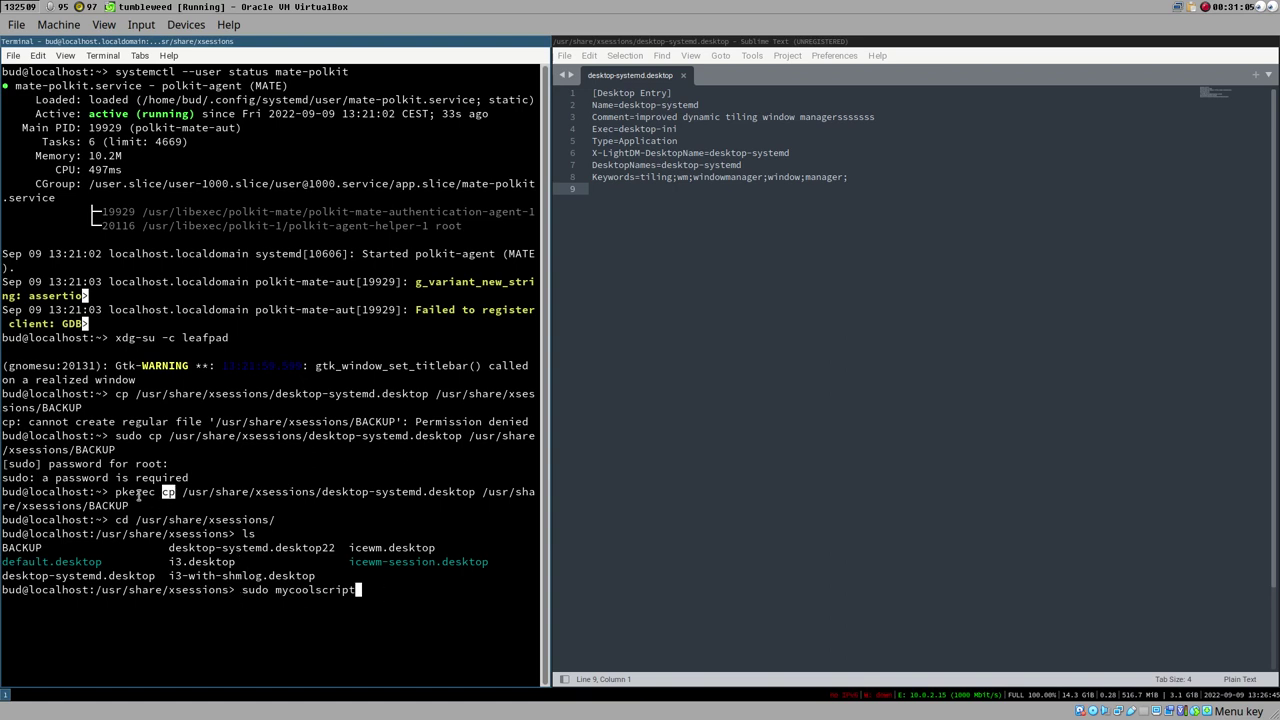
pyautogui.click(276, 591)
pyautogui.write('h')
pyautogui.write('hhhh')
pyautogui.press('BackSpace')
pyautogui.press('BackSpace')
pyautogui.press('BackSpace')
pyautogui.press('BackSpace')
pyautogui.press('BackSpace')
pyautogui.press('BackSpace')
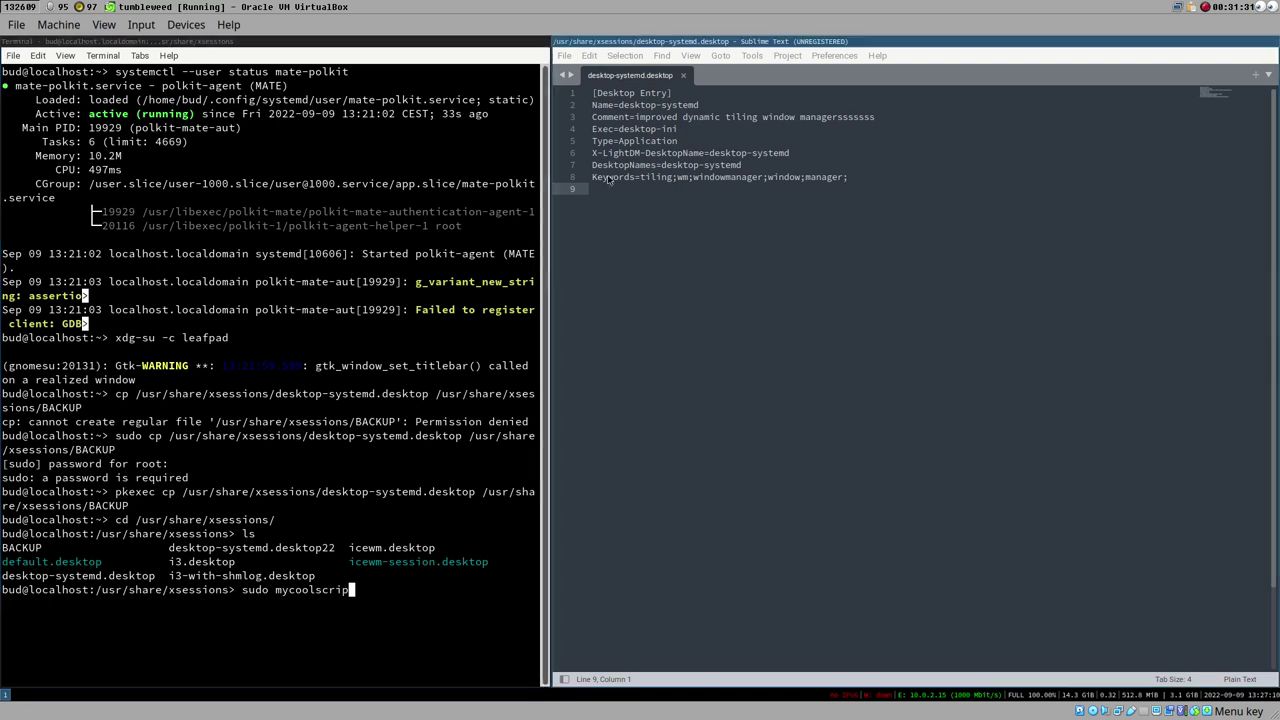
pyautogui.click(675, 205)
pyautogui.click(701, 140)
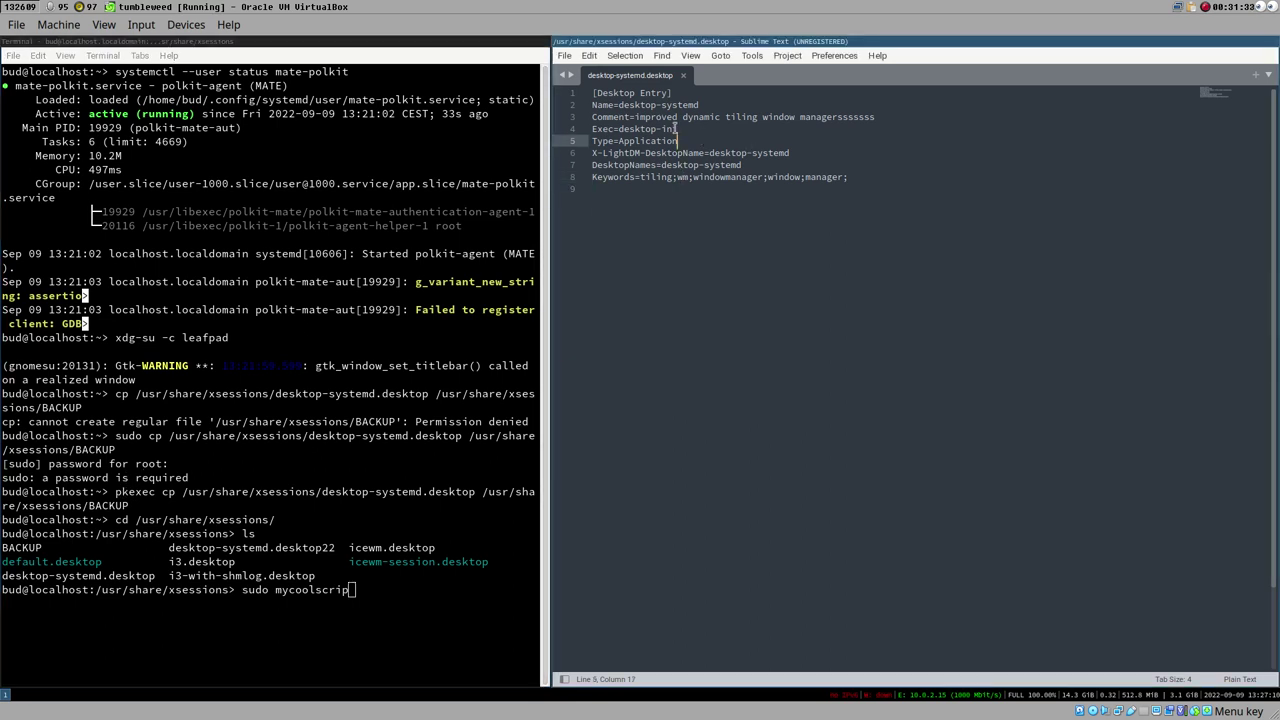
pyautogui.click(725, 118)
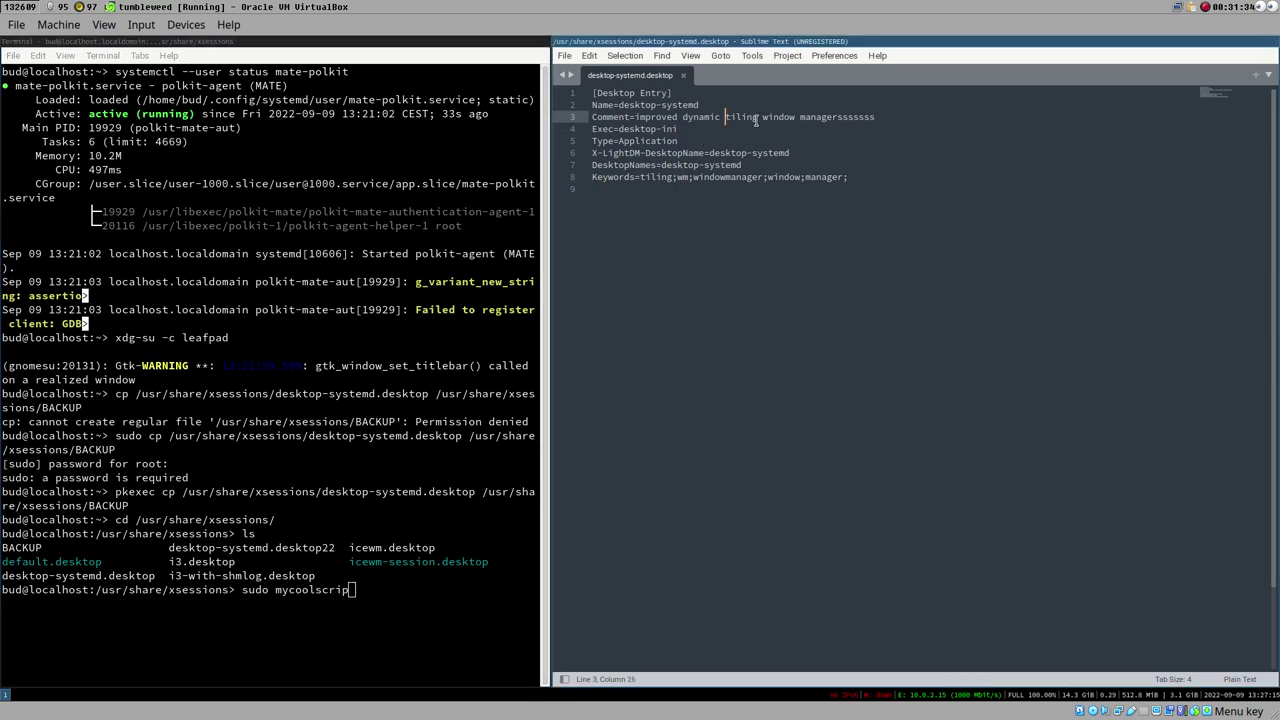
pyautogui.click(70, 515)
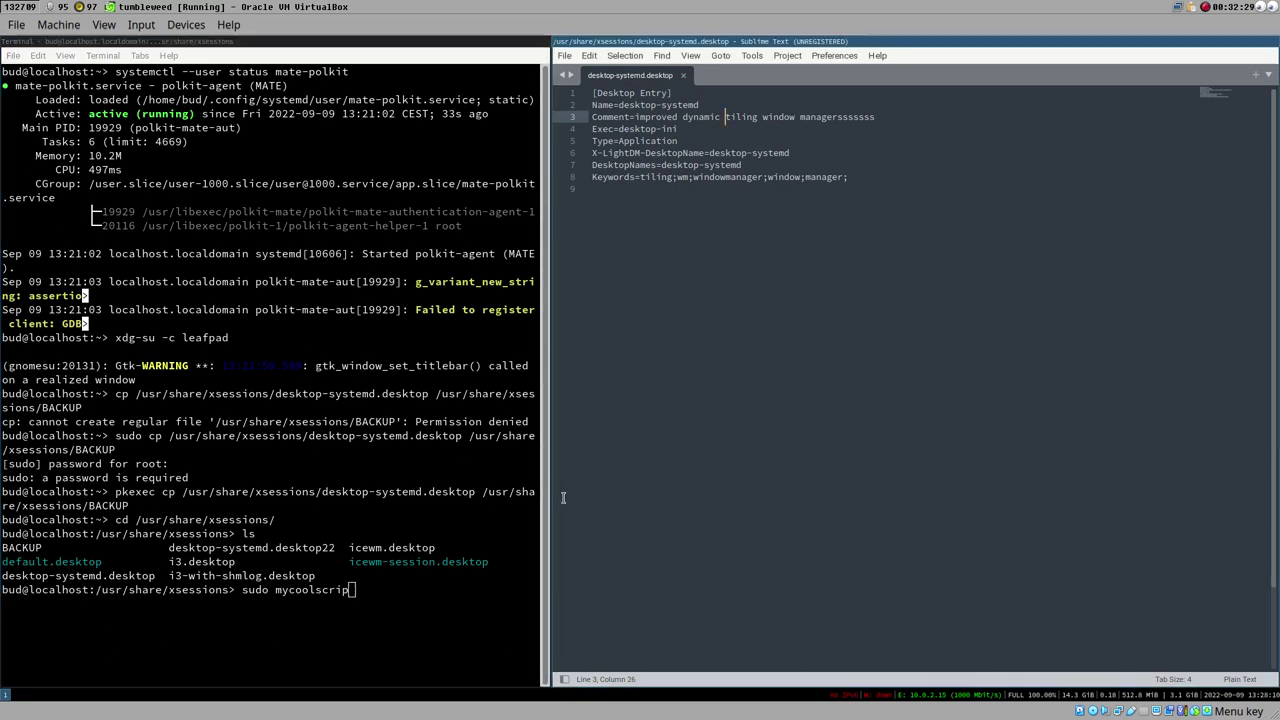
pyautogui.click(574, 354)
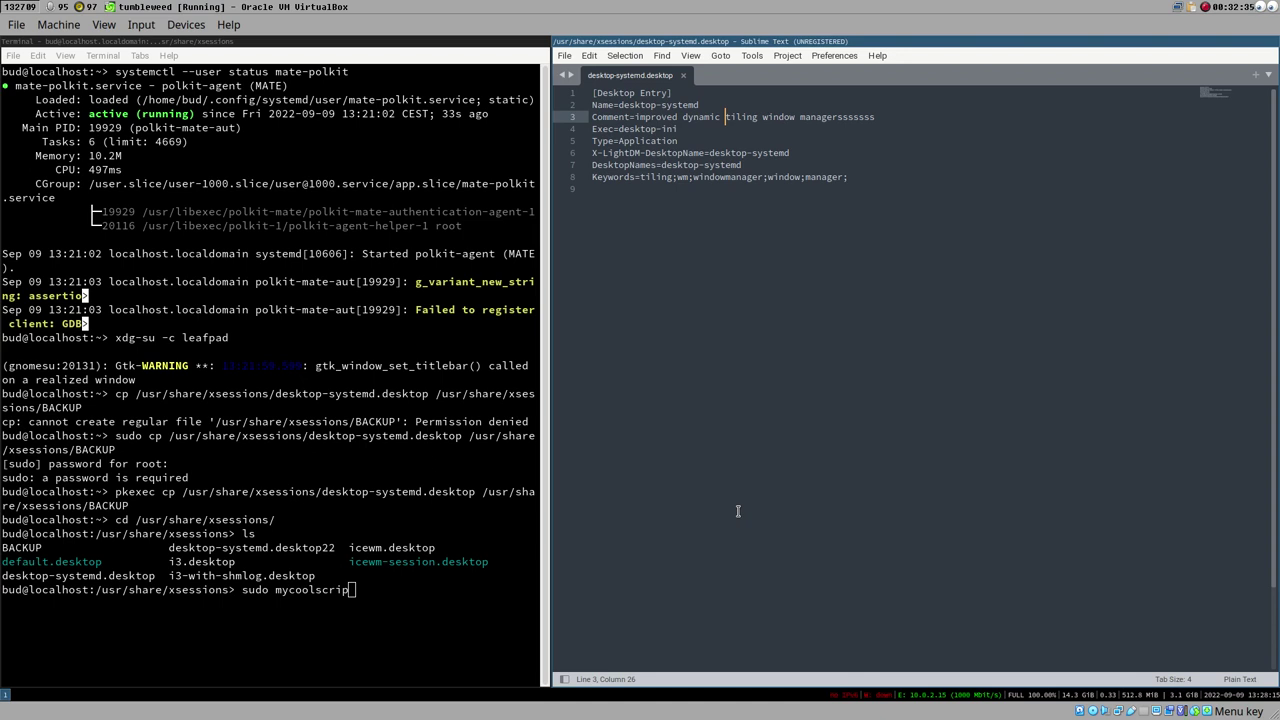
pyautogui.click(257, 557)
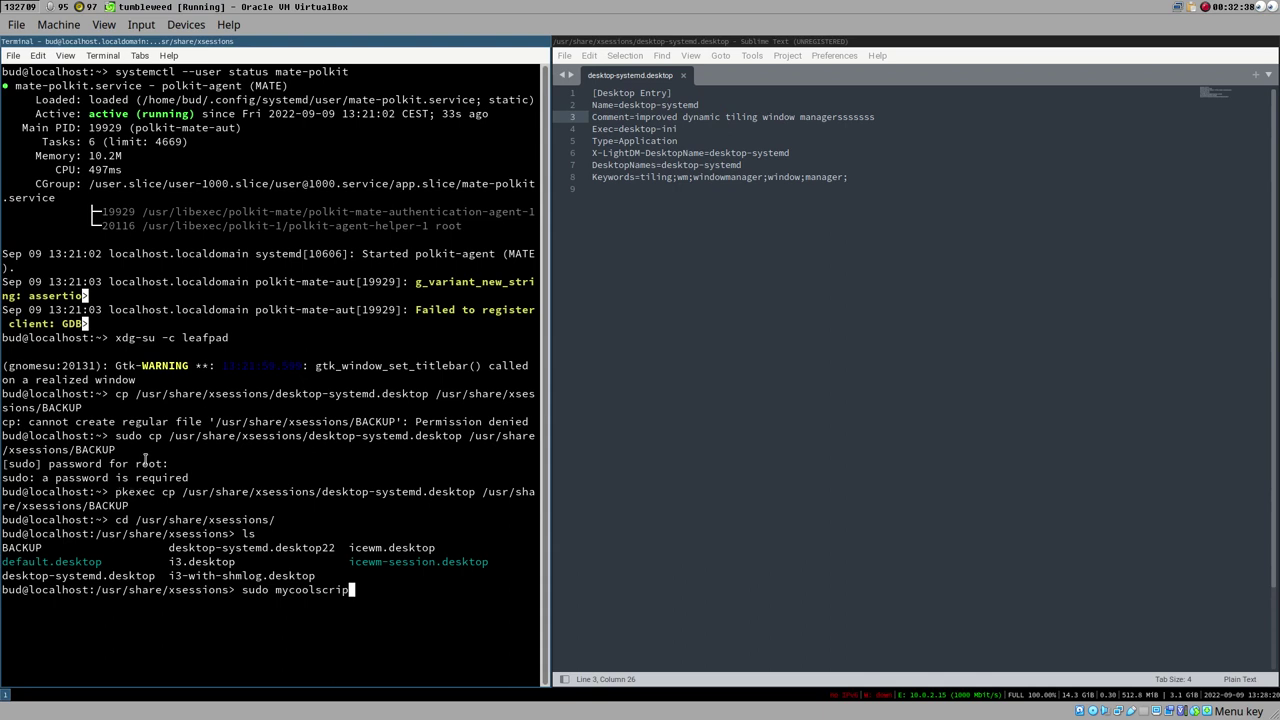
pyautogui.hotkey('alt', 'Tab')
pyautogui.click(505, 378)
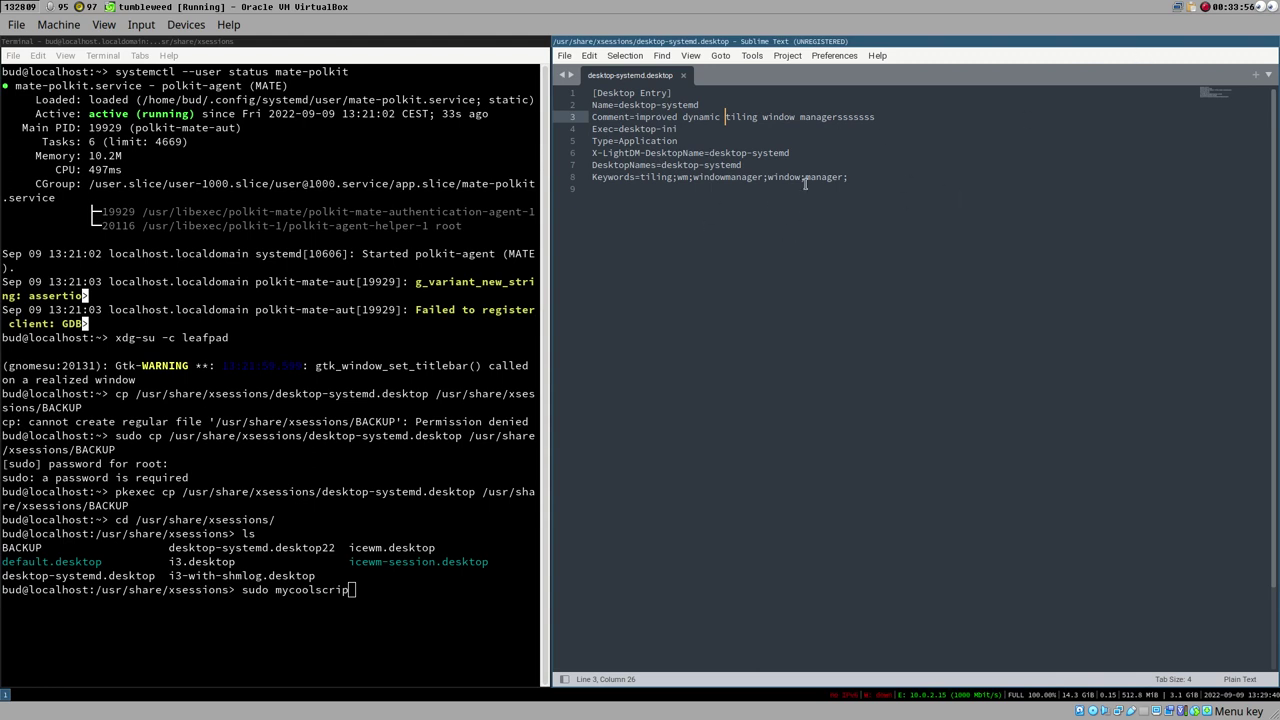
pyautogui.click(852, 177)
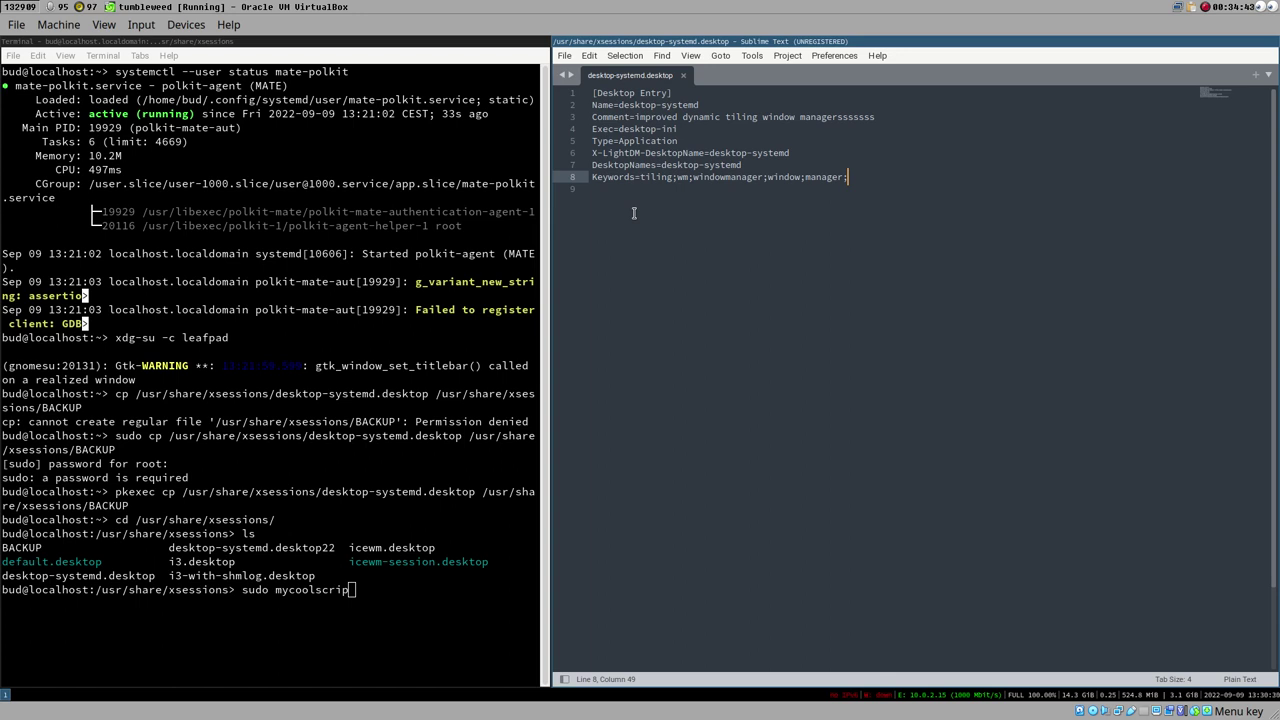
# - Exit i3 to end the X session, and check the available session types on the login screen
pyautogui.press('super+shift+e')
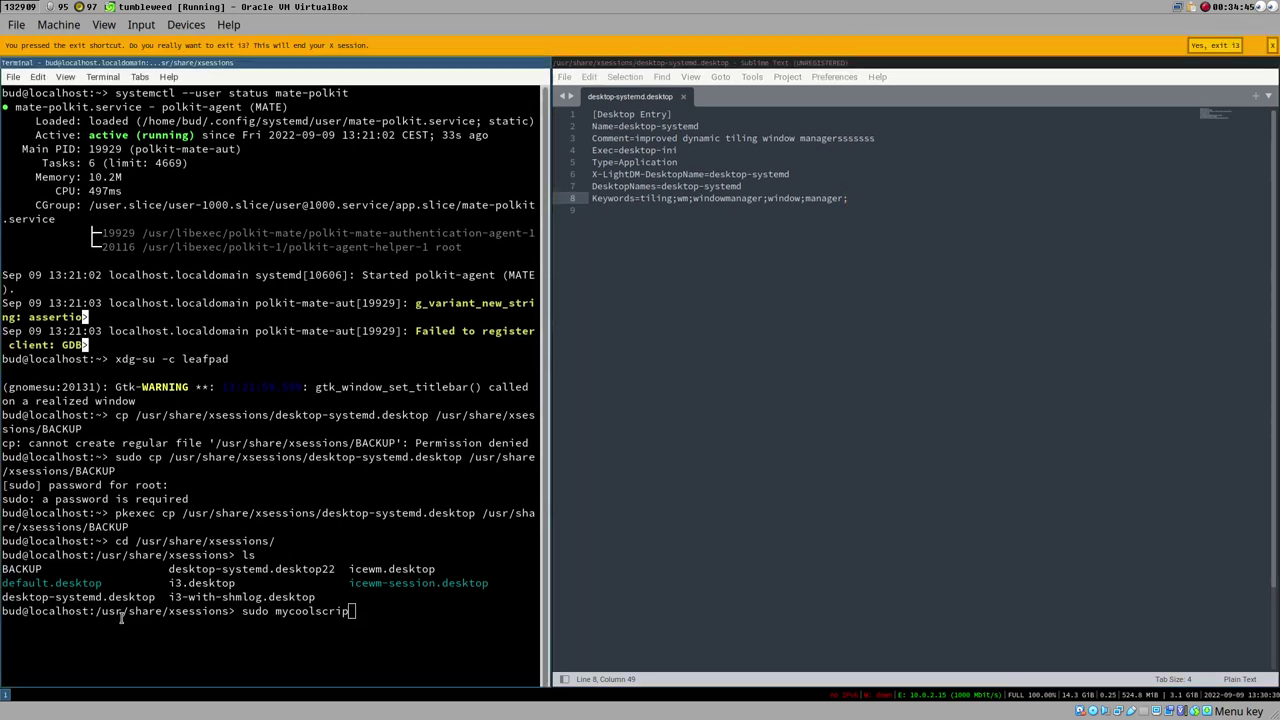
pyautogui.click(1214, 45)
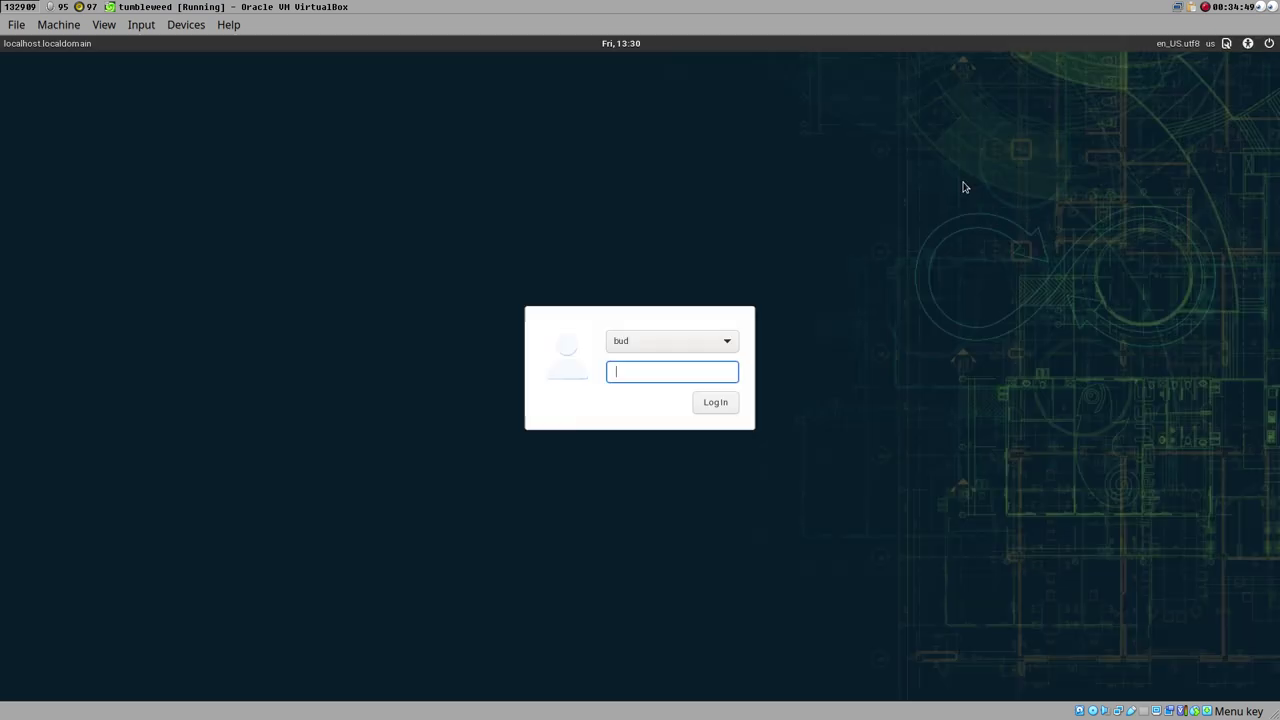
pyautogui.click(1227, 45)
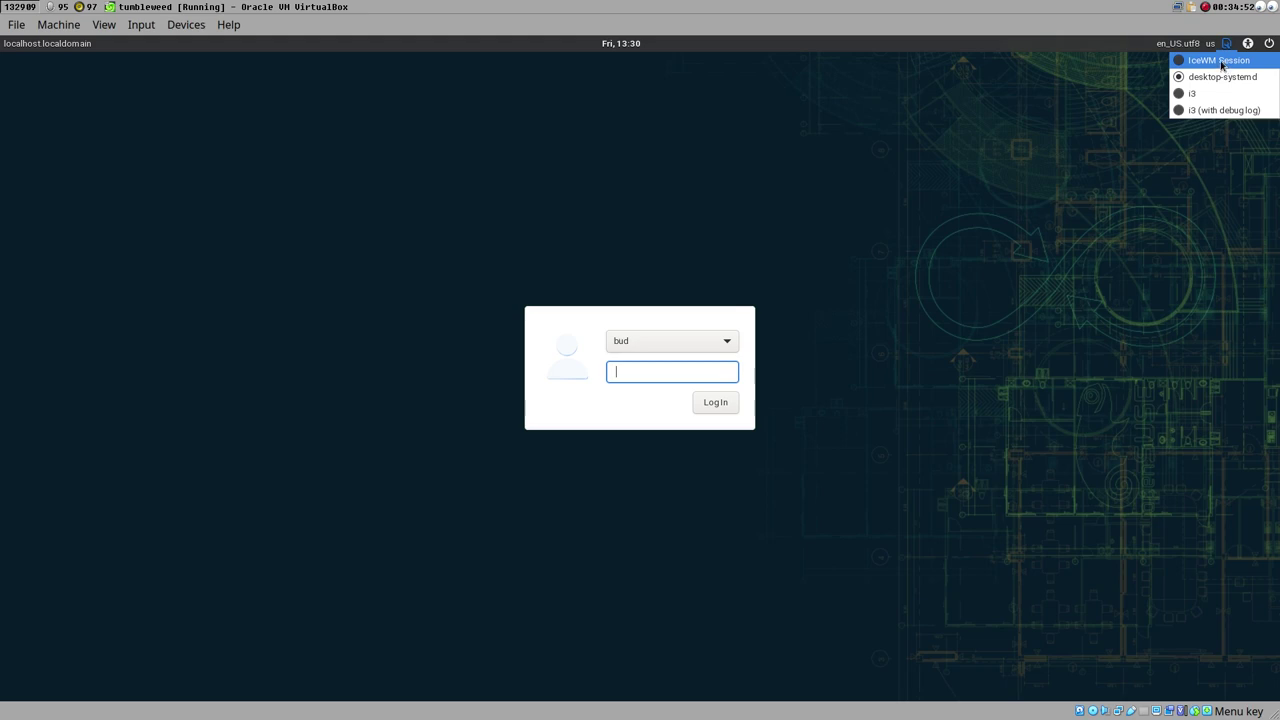
pyautogui.click(1225, 70)
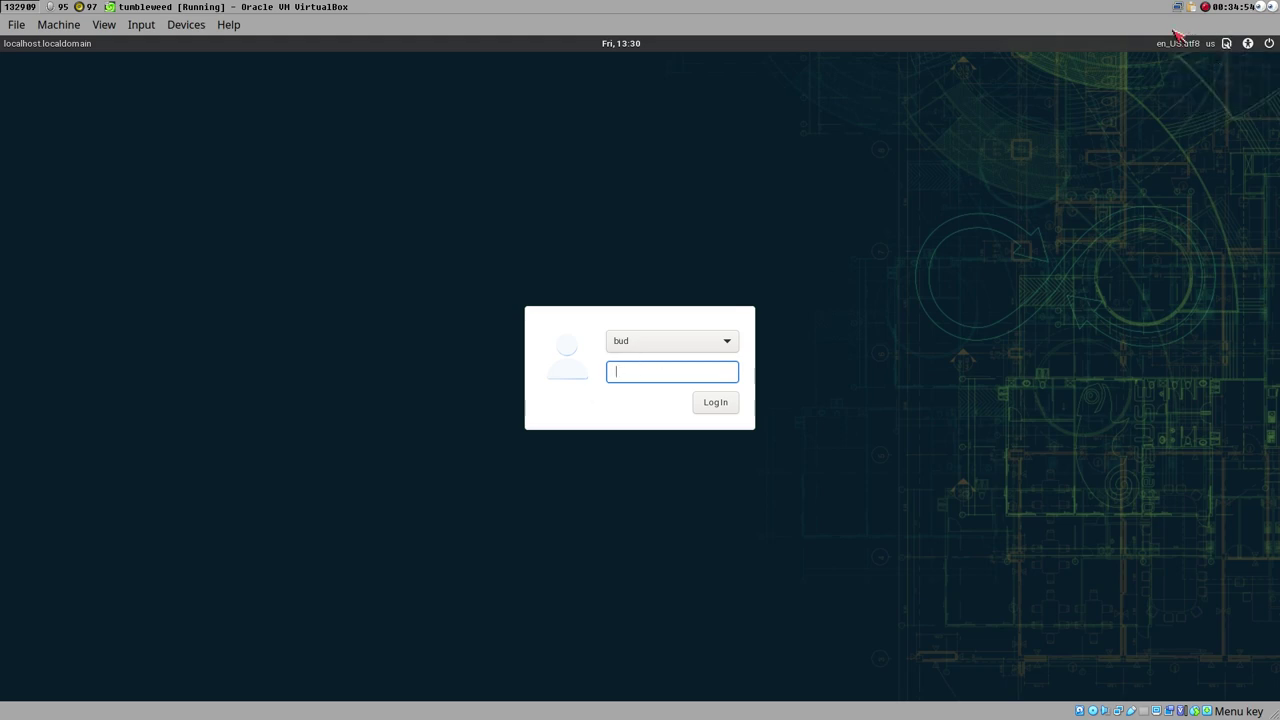